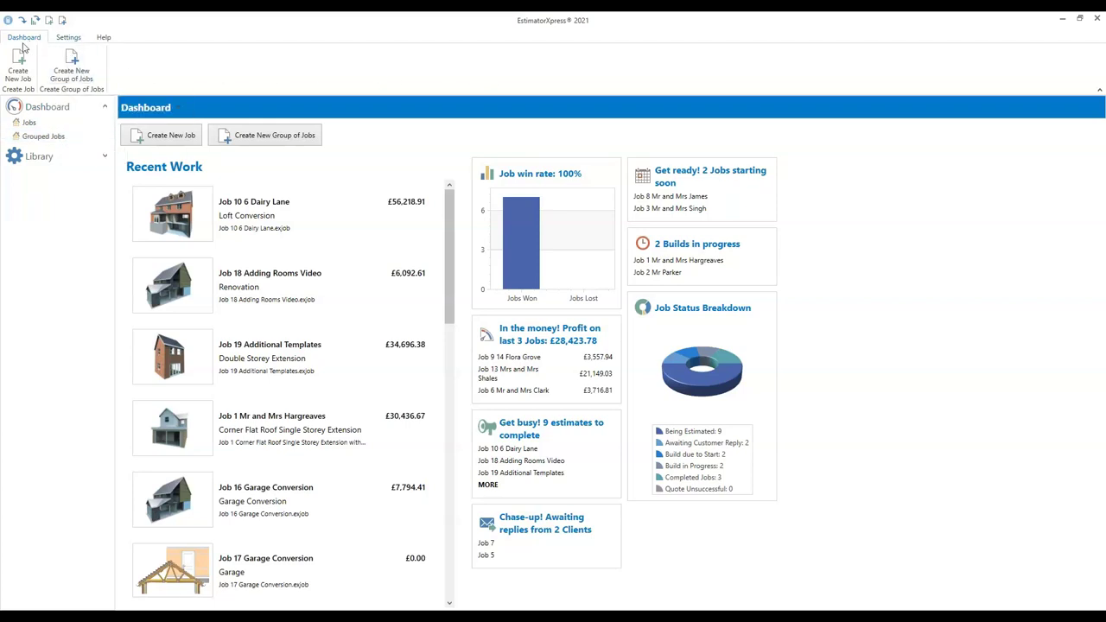
# After glancing at Settings and Help, show the 19-job list scrolled right to costs, statuses and file locations.
pyautogui.click(69, 39)
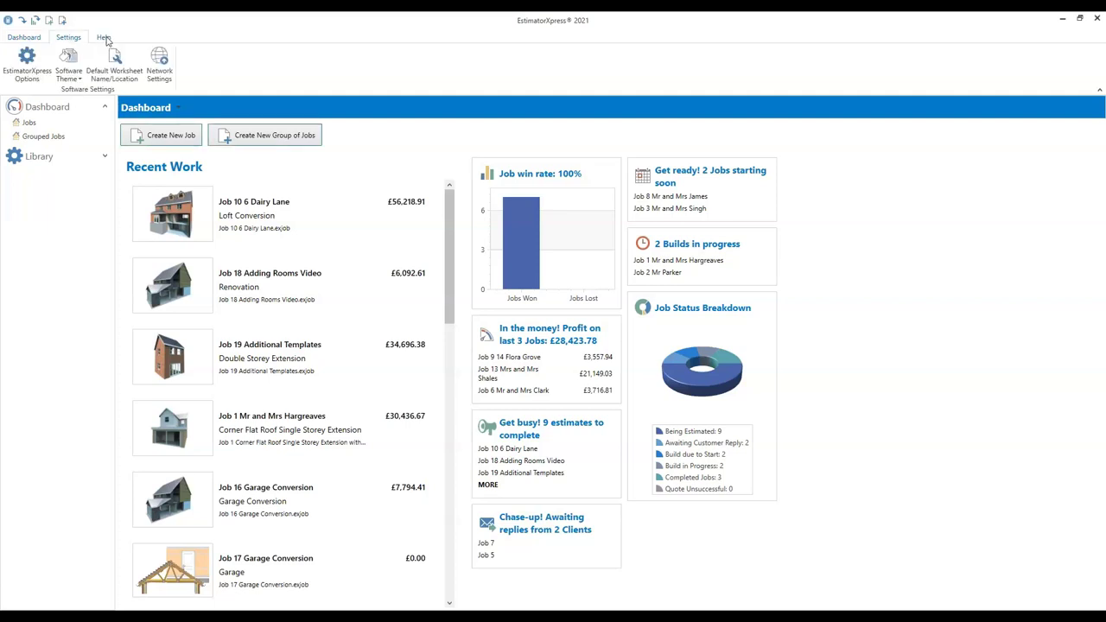
pyautogui.click(105, 39)
pyautogui.click(70, 38)
pyautogui.click(25, 38)
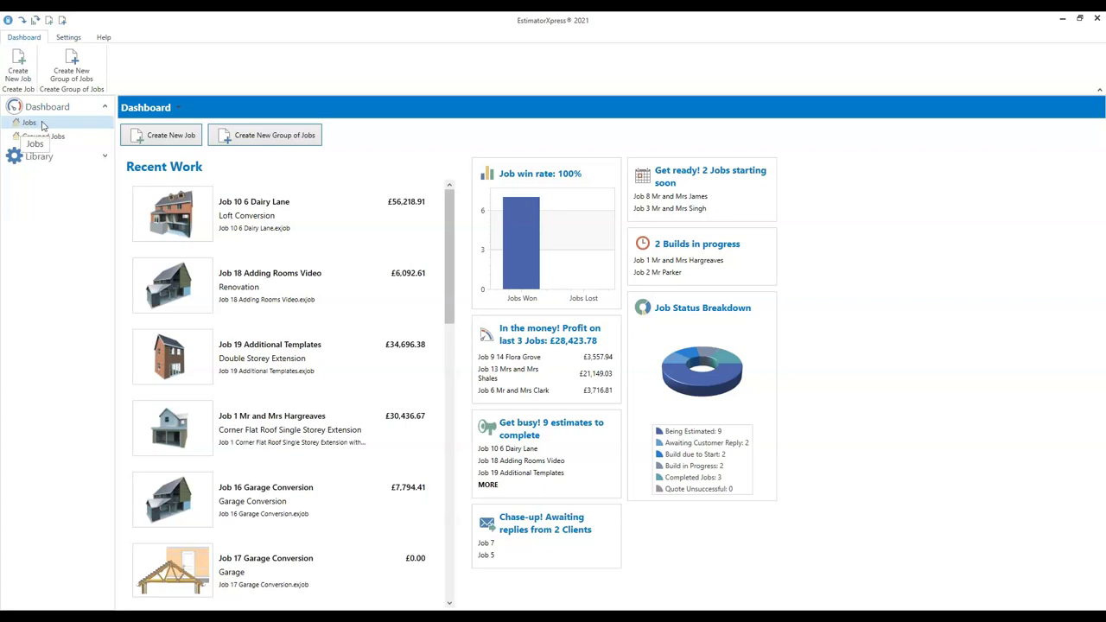
pyautogui.click(43, 126)
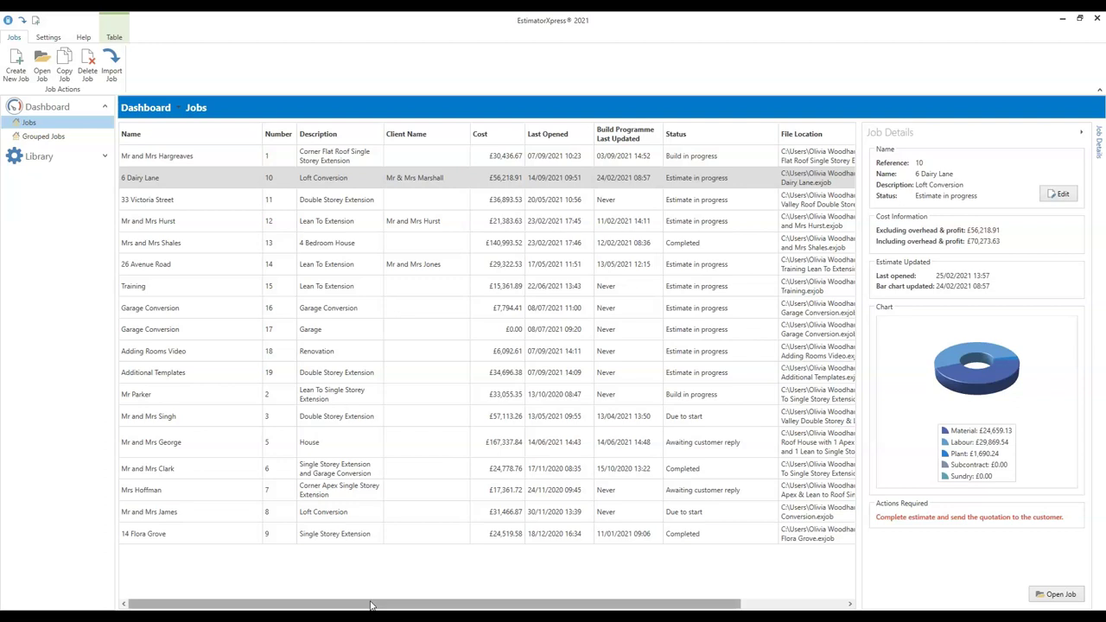
pyautogui.moveTo(370, 605); pyautogui.dragTo(508, 575)
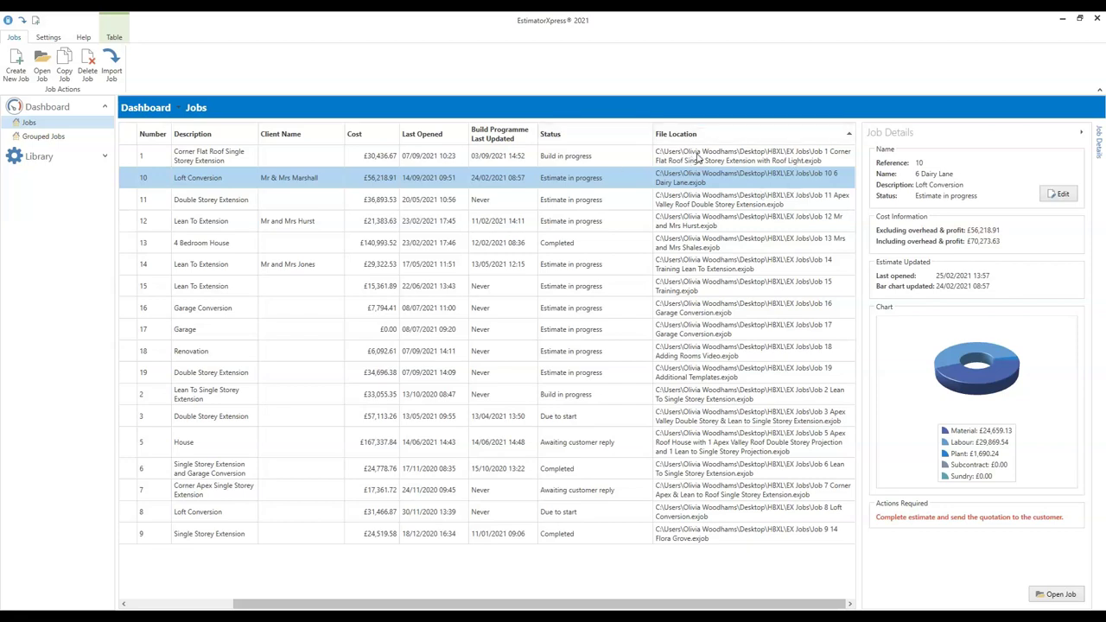
# Show the right-click actions for job 1, Corner Flat Roof Single Storey Extension, then dismiss them.
pyautogui.rightClick(698, 158)
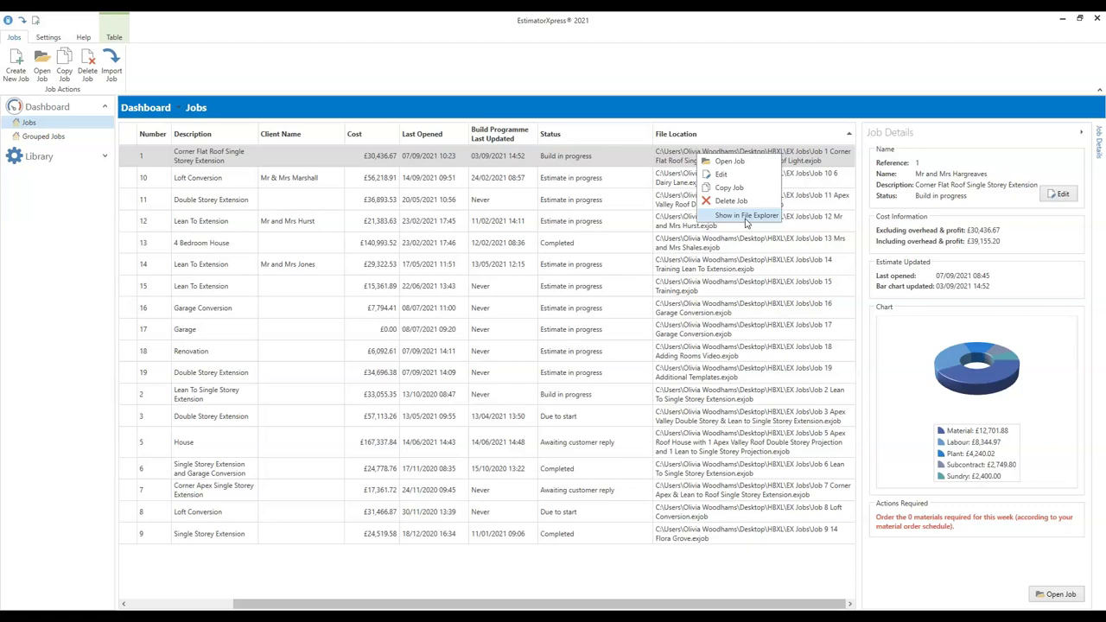
pyautogui.click(747, 216)
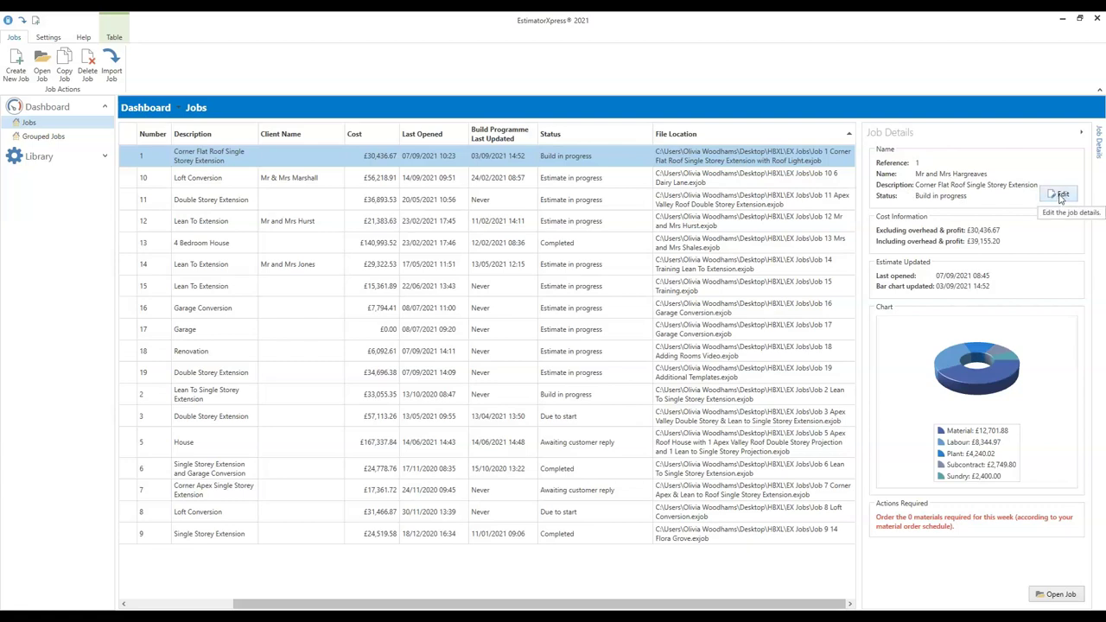
pyautogui.click(1058, 196)
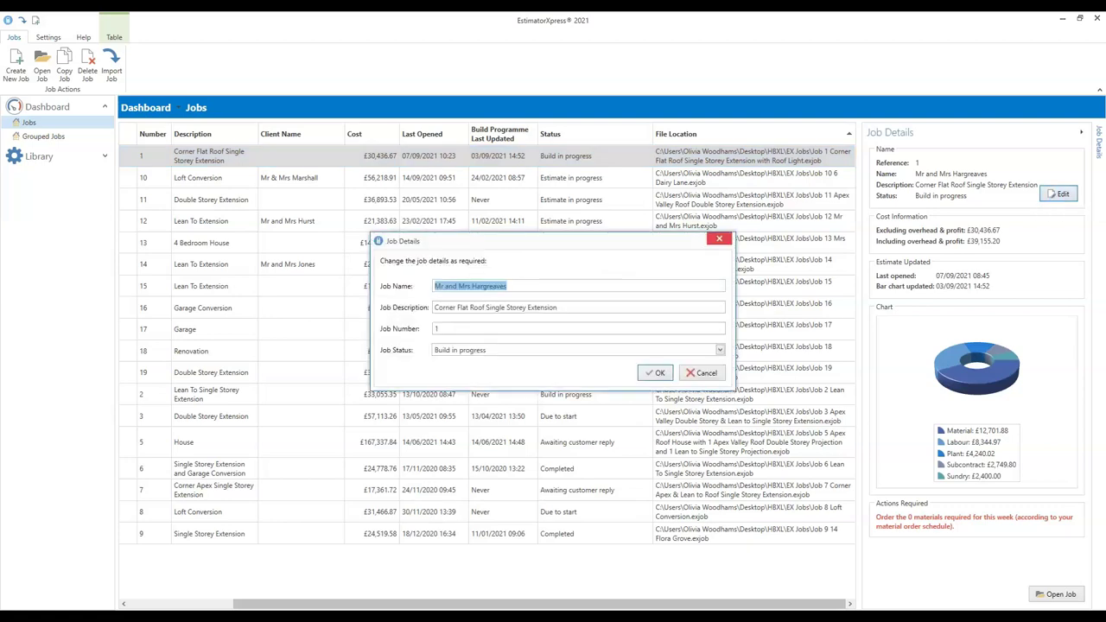
pyautogui.click(507, 283)
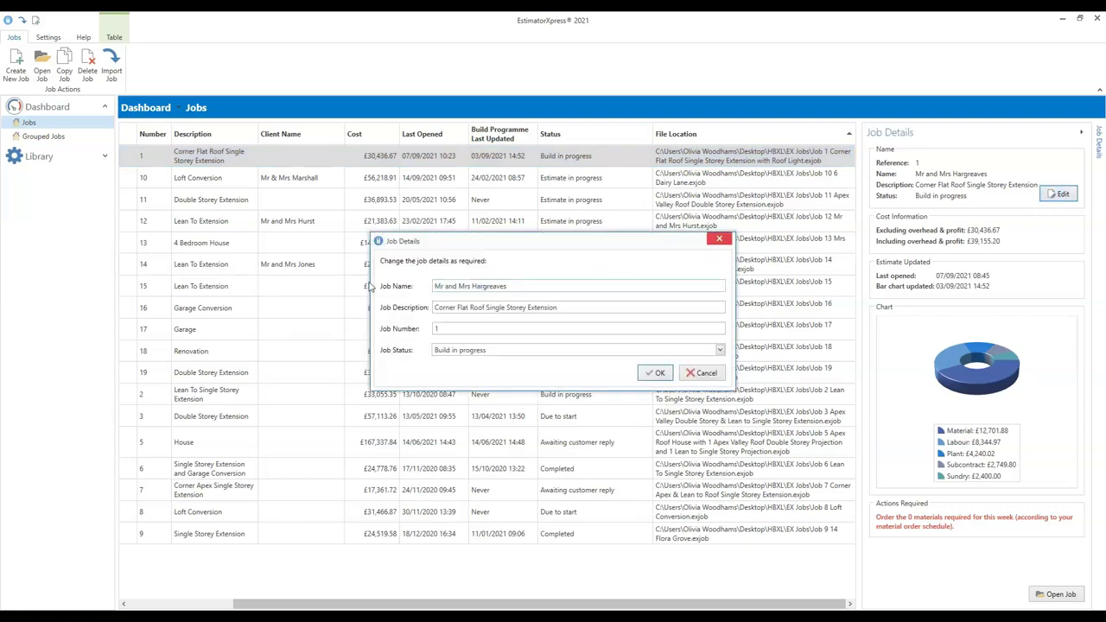
pyautogui.click(718, 350)
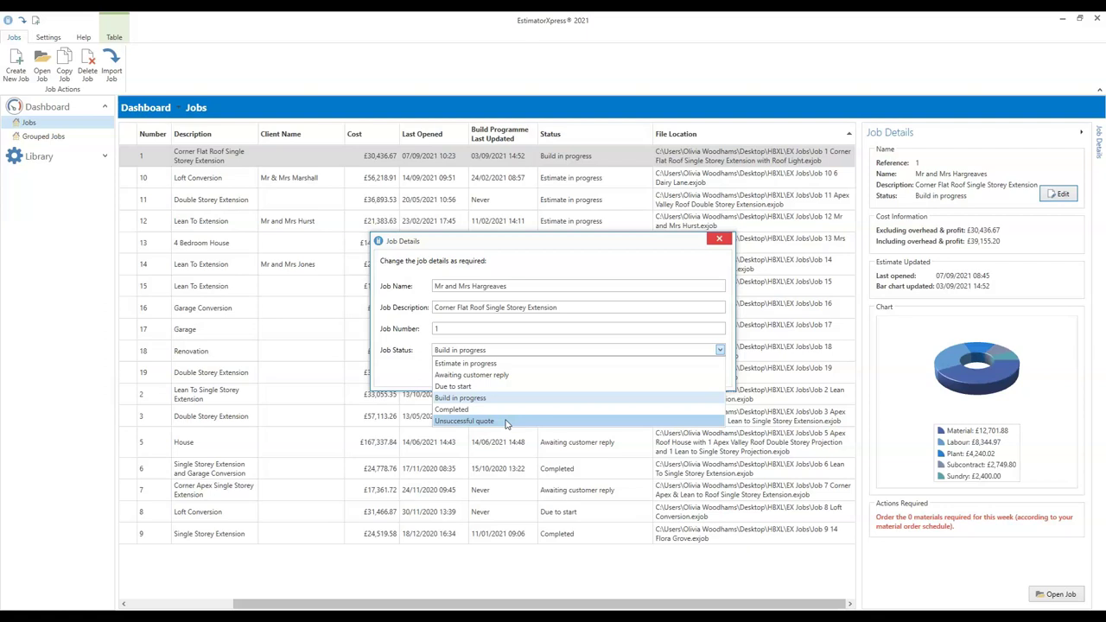
pyautogui.click(622, 263)
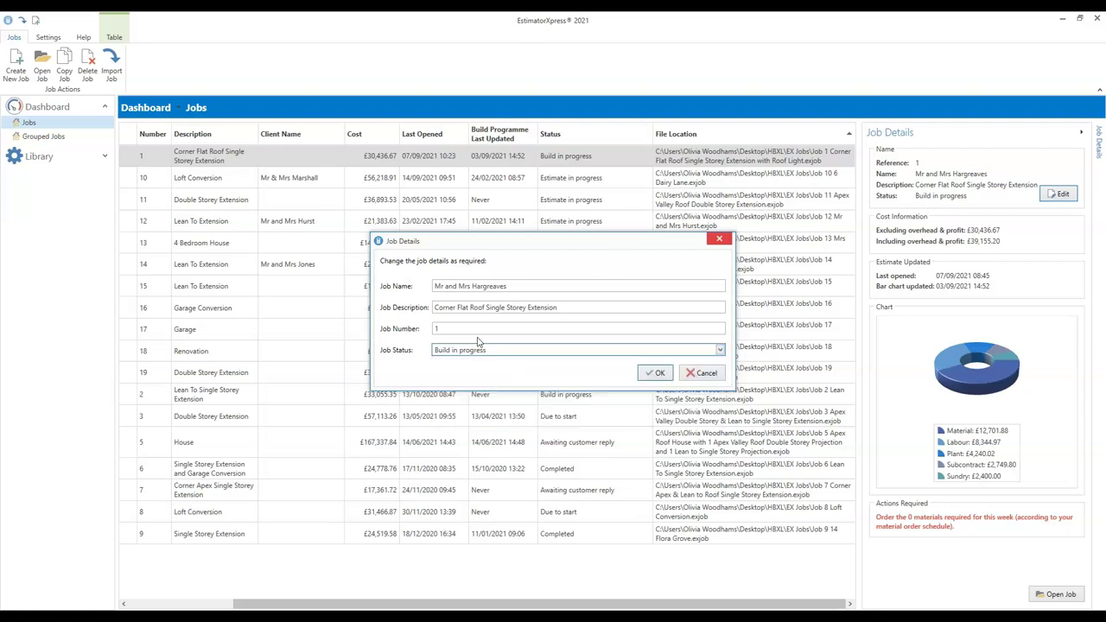
pyautogui.click(705, 374)
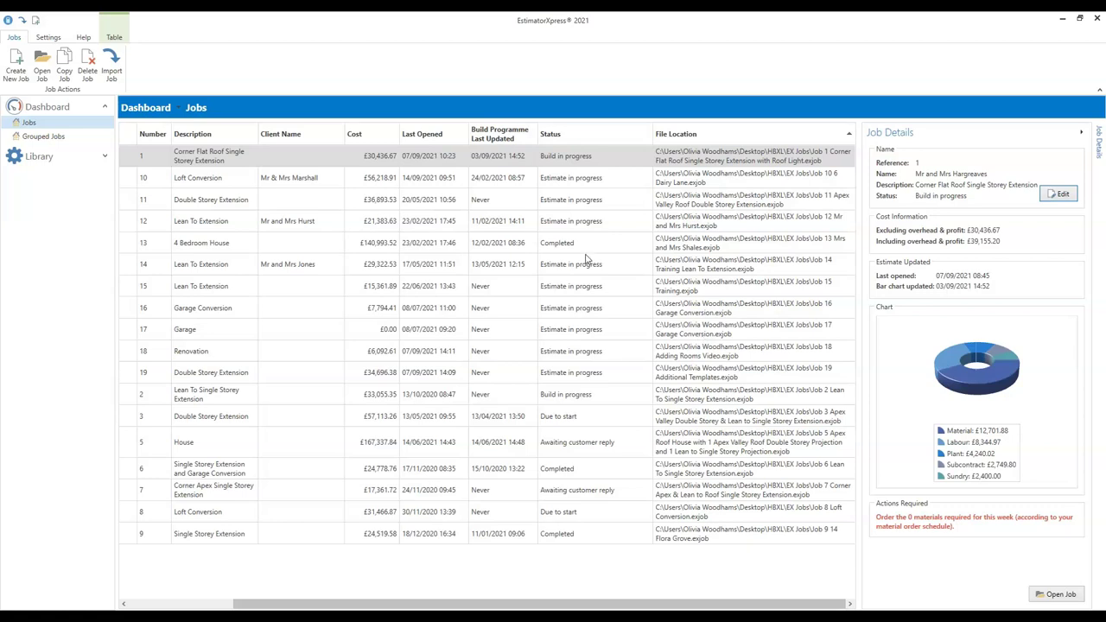
# Switch the software colour theme to Blue Theme under Settings > Software Theme.
pyautogui.click(49, 38)
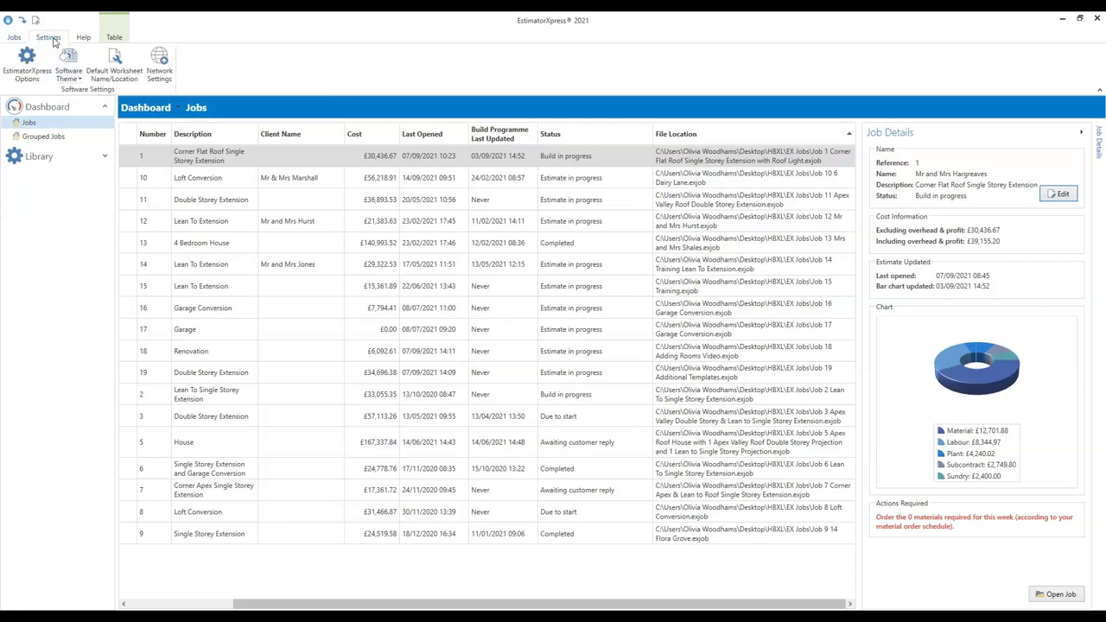
pyautogui.click(77, 83)
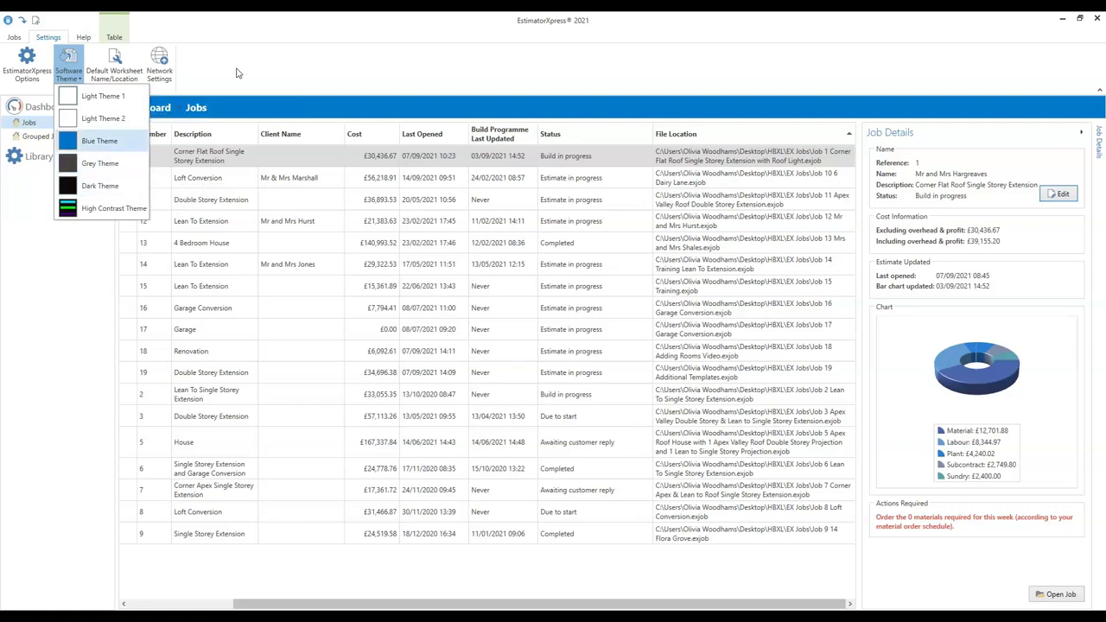
pyautogui.click(100, 141)
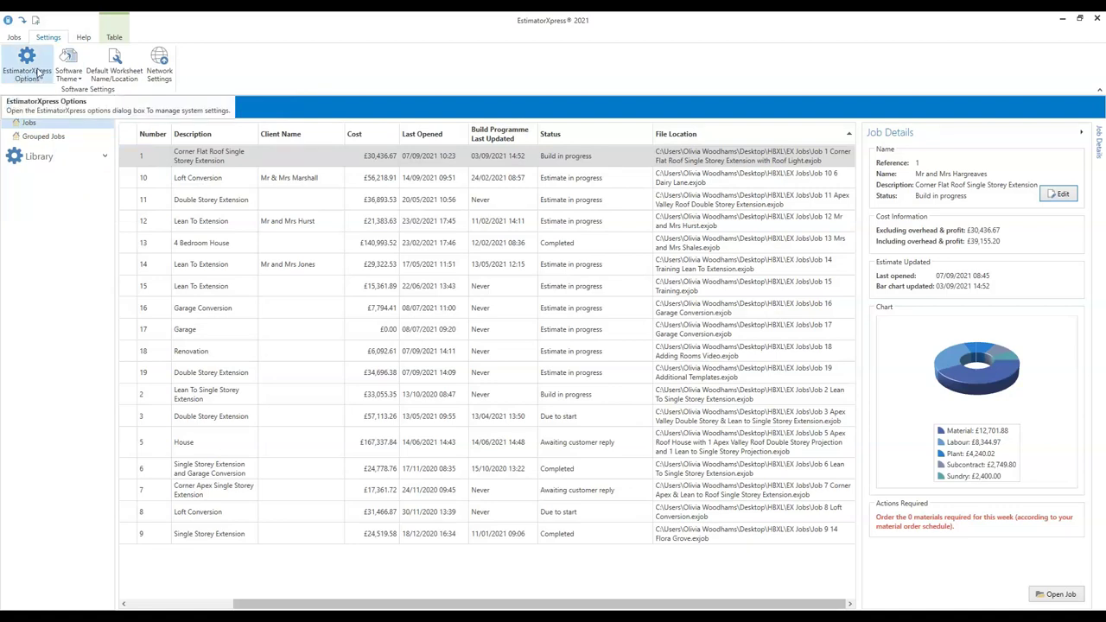
# Review the registered-user and job options in EstimatorXpress Options, close it, and show the Job Actions.
pyautogui.click(38, 74)
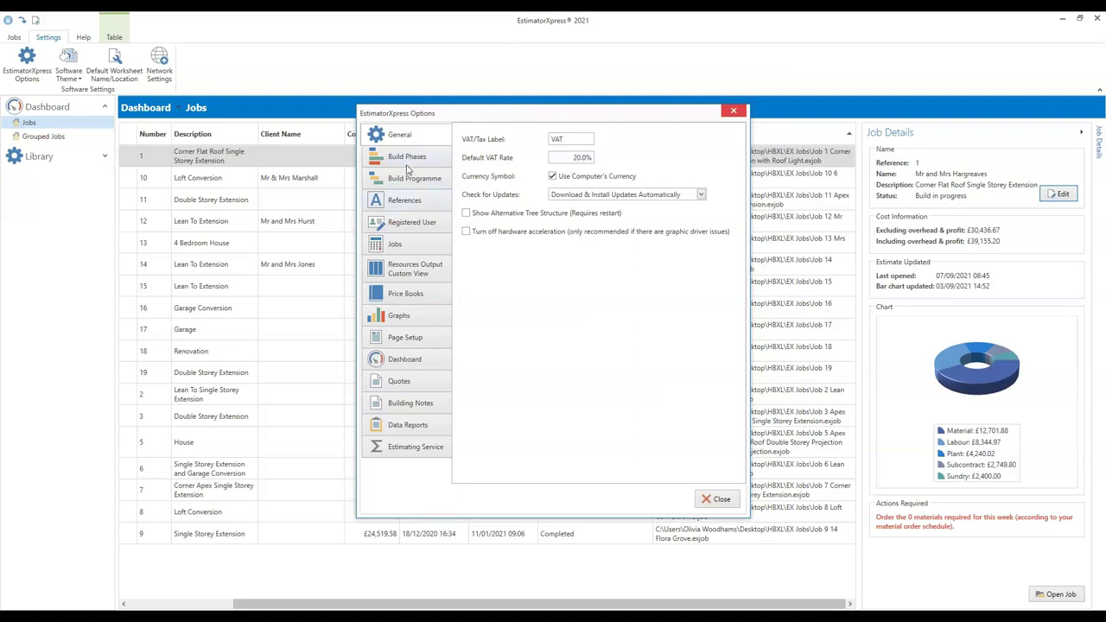
pyautogui.click(400, 228)
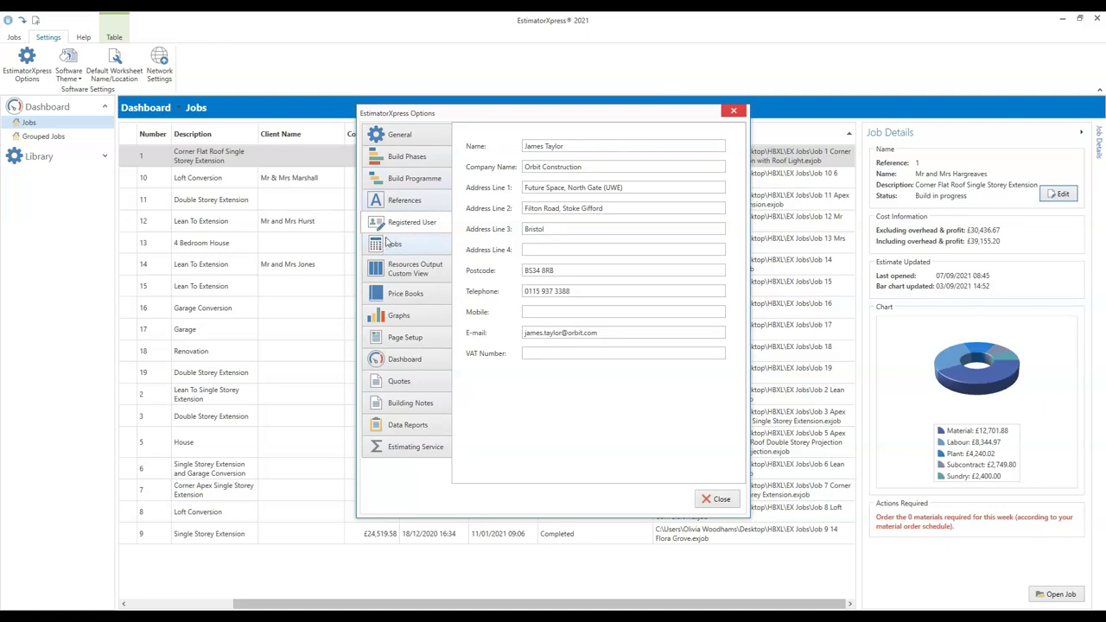
pyautogui.click(395, 248)
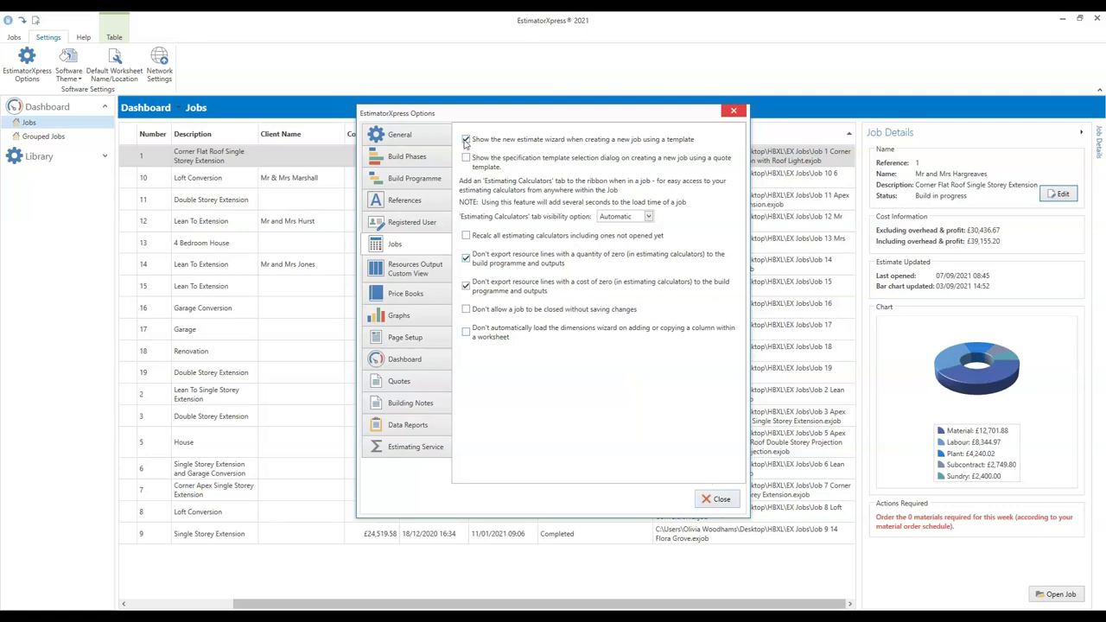
pyautogui.click(720, 500)
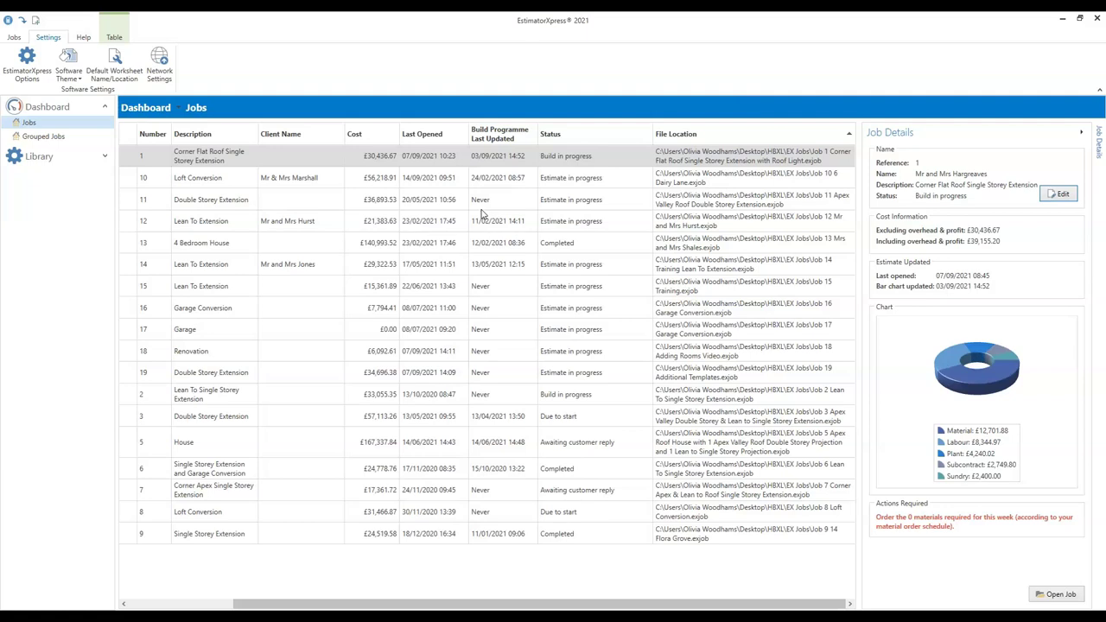
pyautogui.click(14, 38)
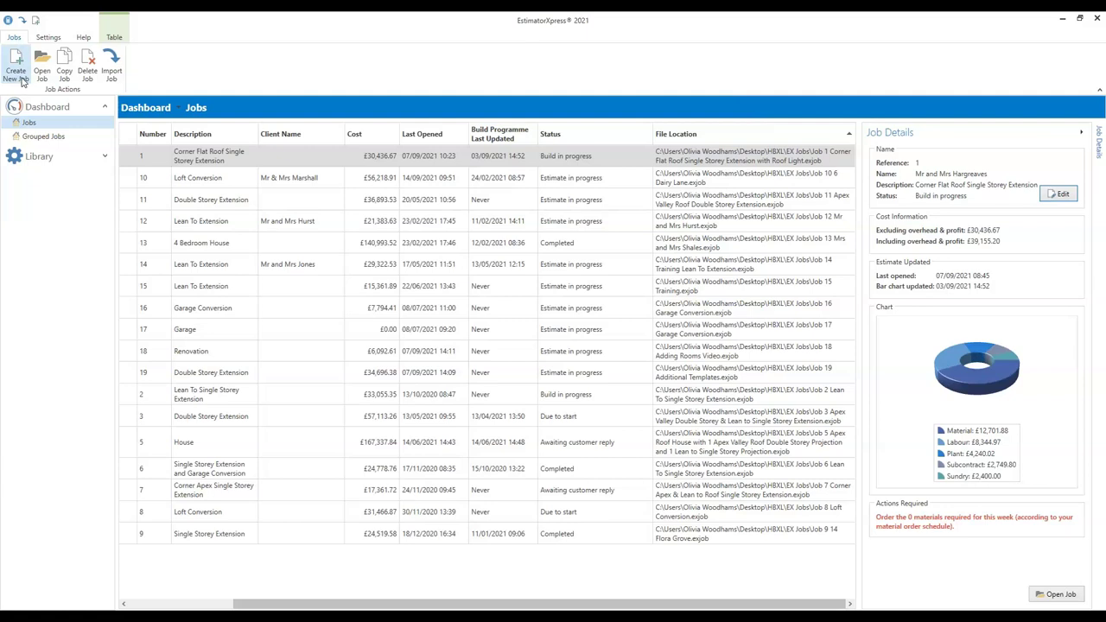
# Start a new job as 'Quote from standard job template' to reach the Quote Template Library.
pyautogui.click(22, 80)
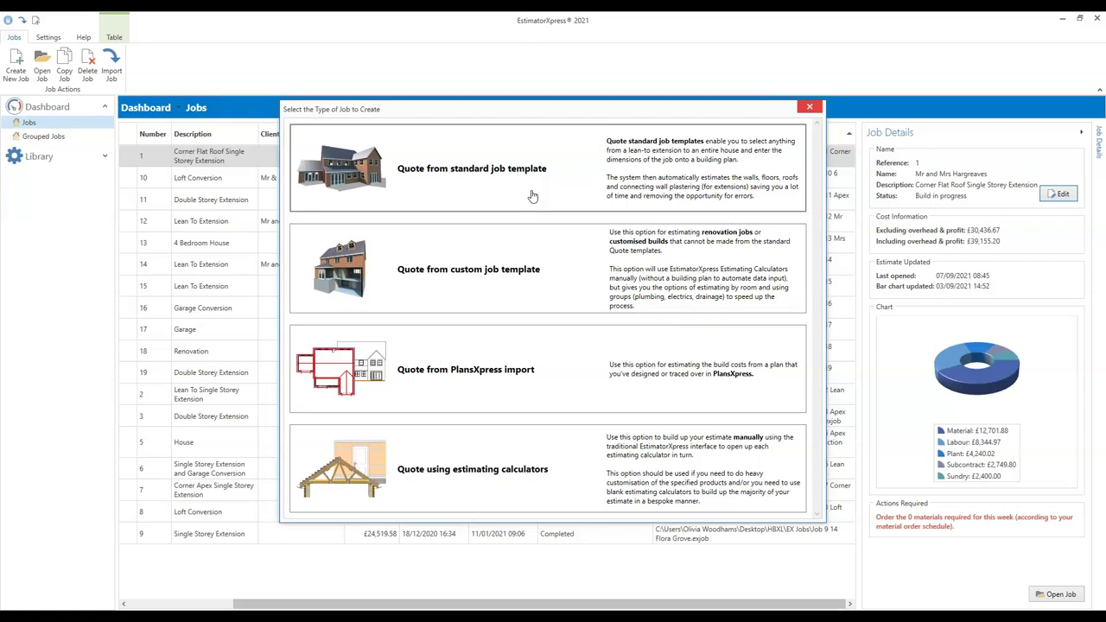
pyautogui.click(496, 190)
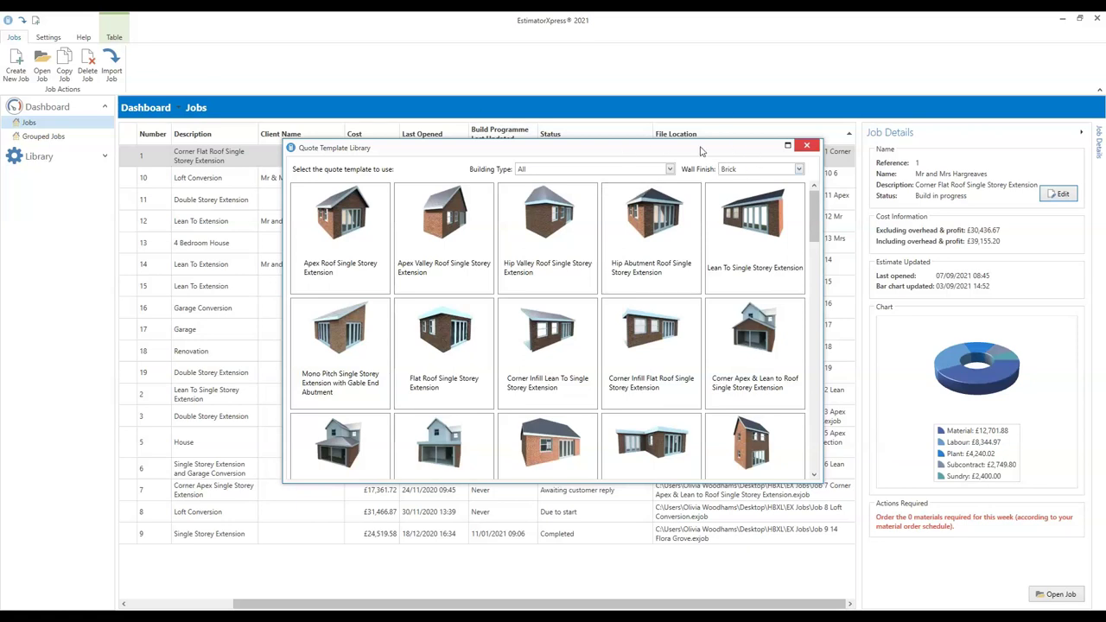
# Maximize the Quote Template Library and filter Building Type to Extension, after briefly trying Detached Garage.
pyautogui.doubleClick(702, 151)
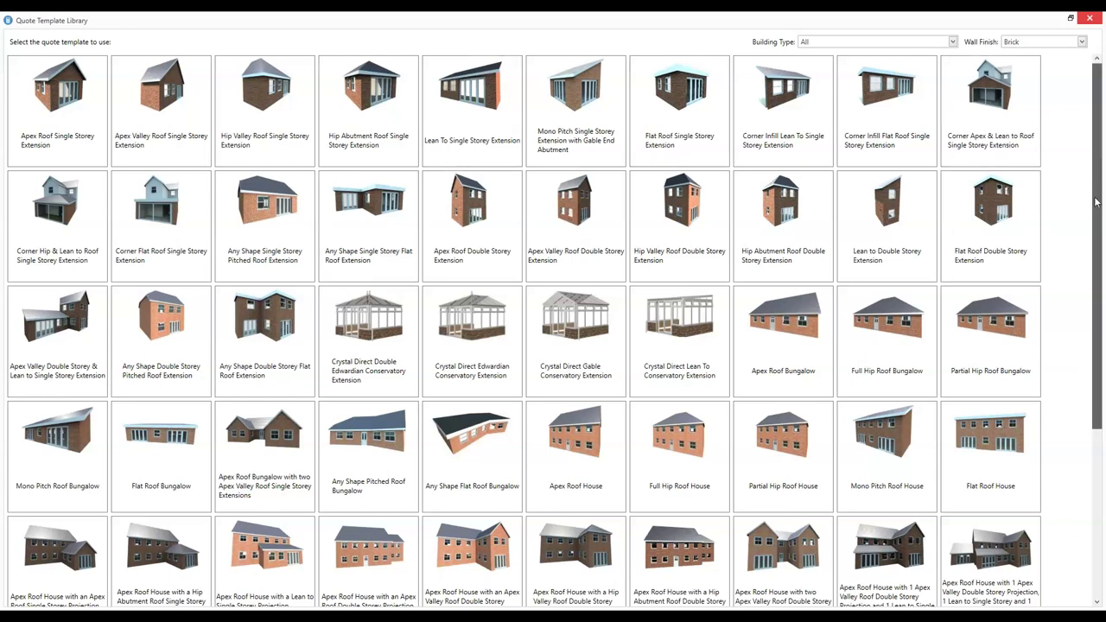
pyautogui.scroll(-7, 1096, 201)
pyautogui.scroll(6, 1096, 182)
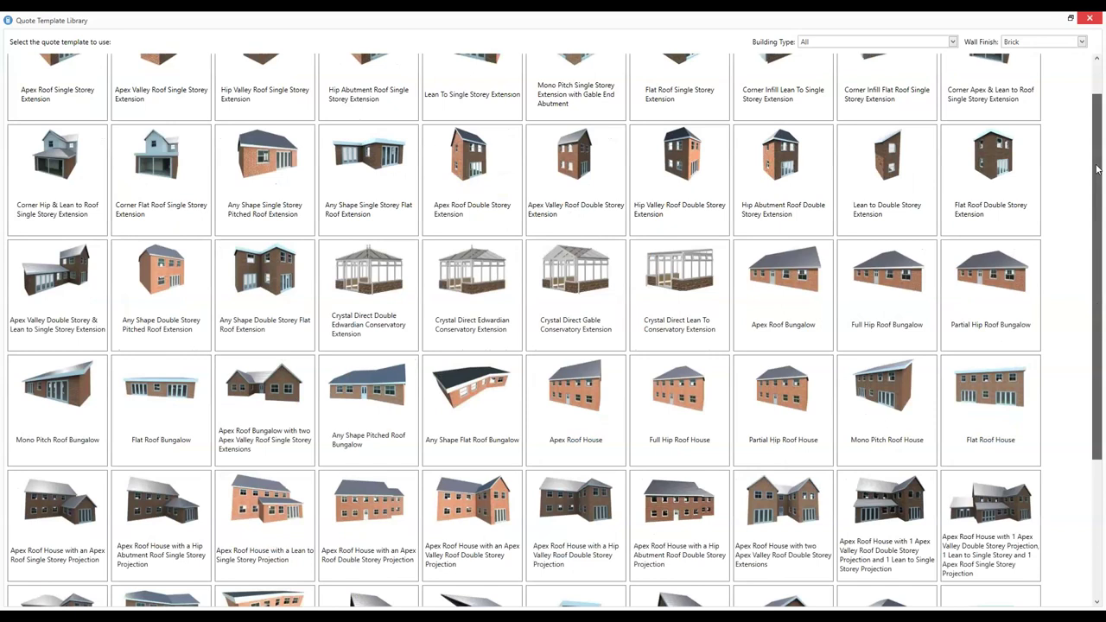
pyautogui.scroll(1, 1097, 169)
pyautogui.click(954, 42)
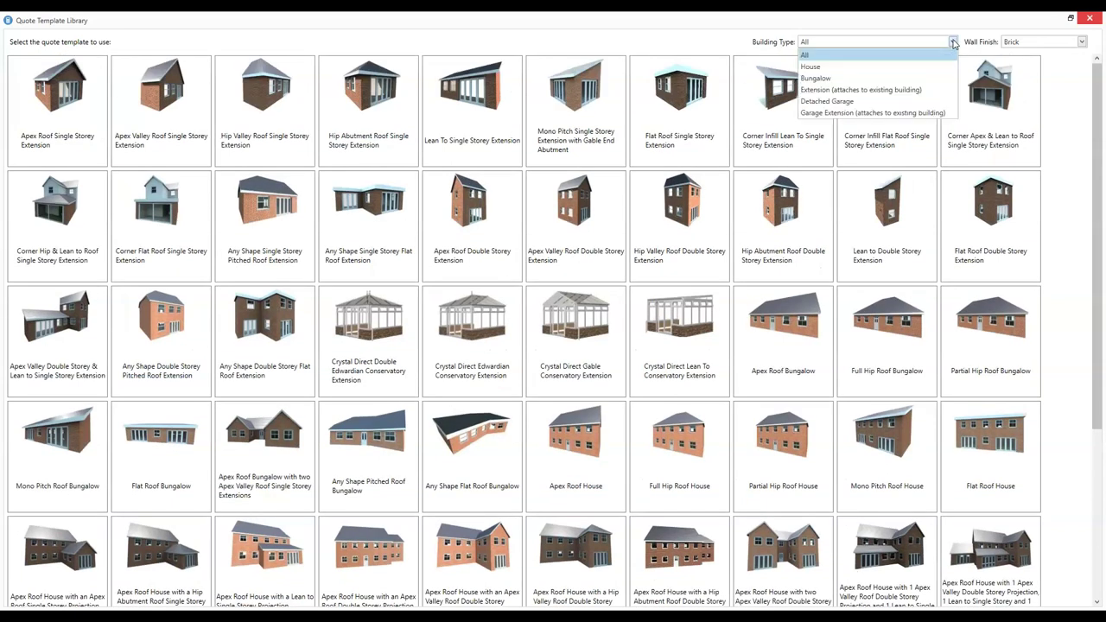
pyautogui.click(819, 91)
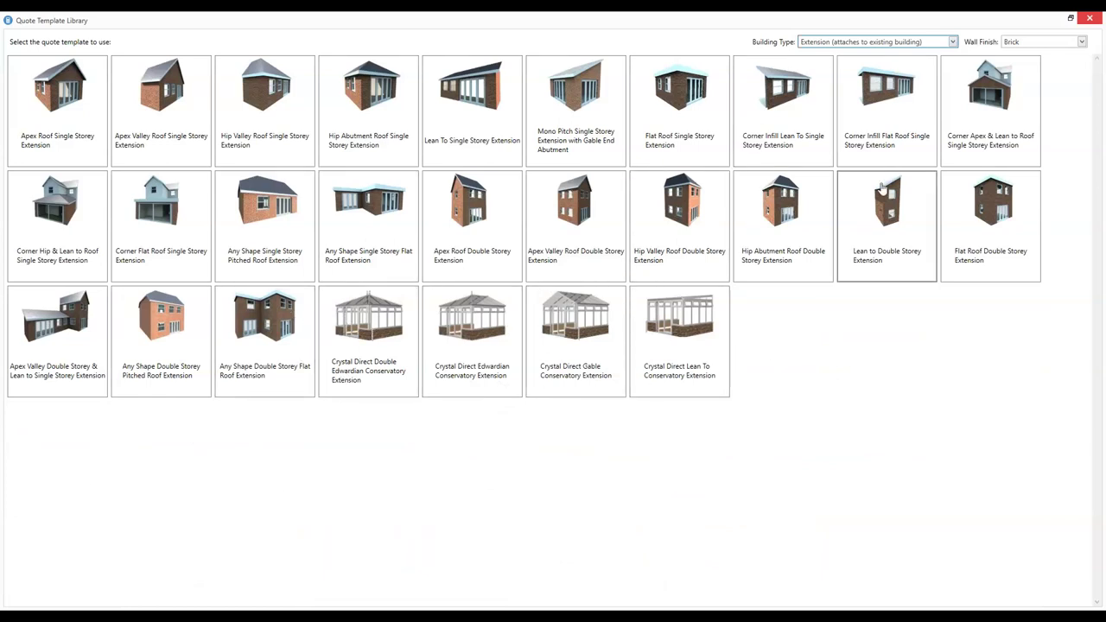
pyautogui.click(951, 41)
pyautogui.click(842, 102)
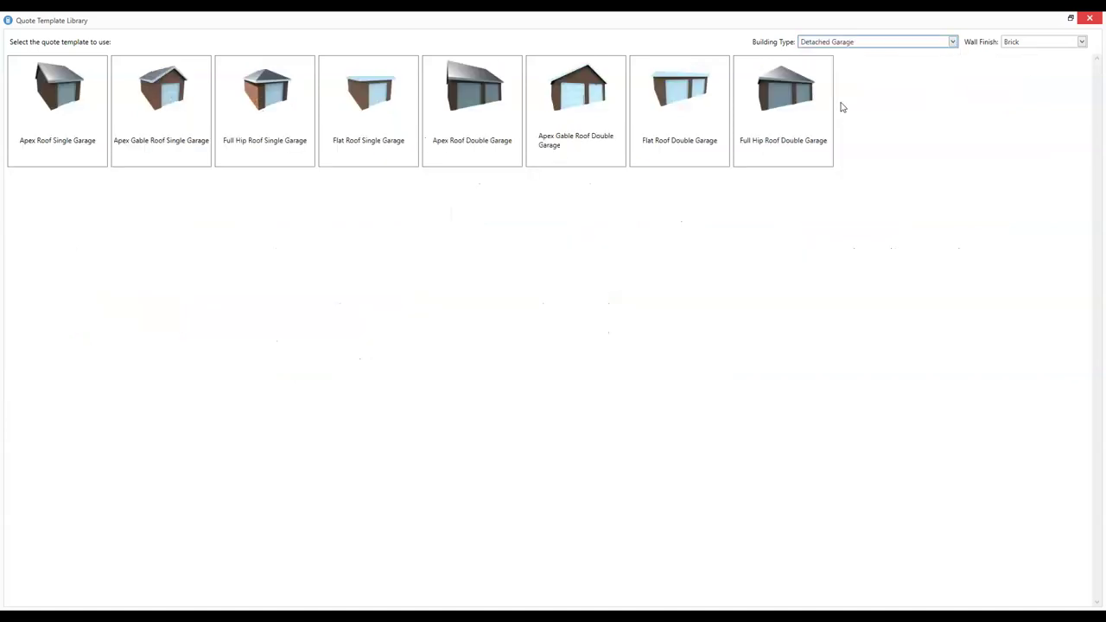
pyautogui.click(951, 43)
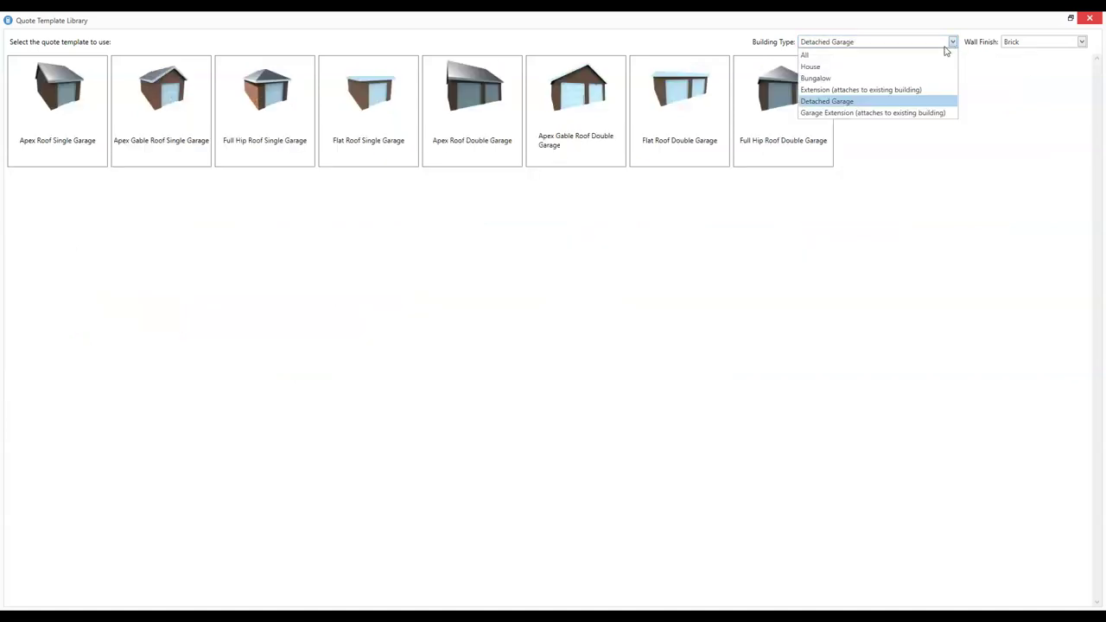
pyautogui.click(850, 89)
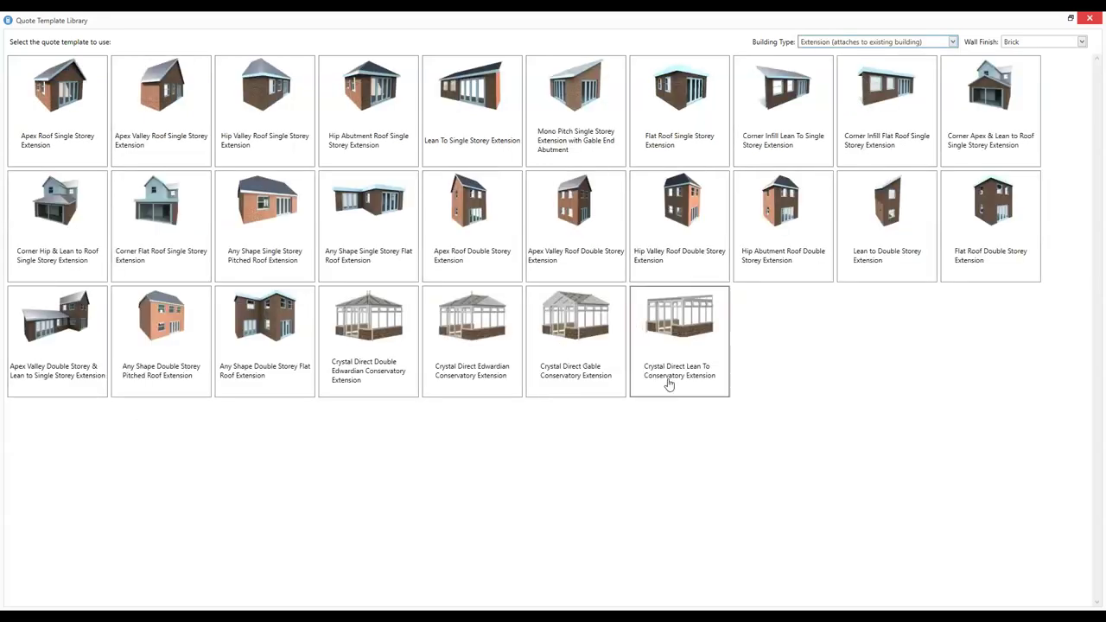
# Switch to the EX21 Intro PowerPoint deck and select slide 5, Extension Templates.
pyautogui.moveTo(264, 614)
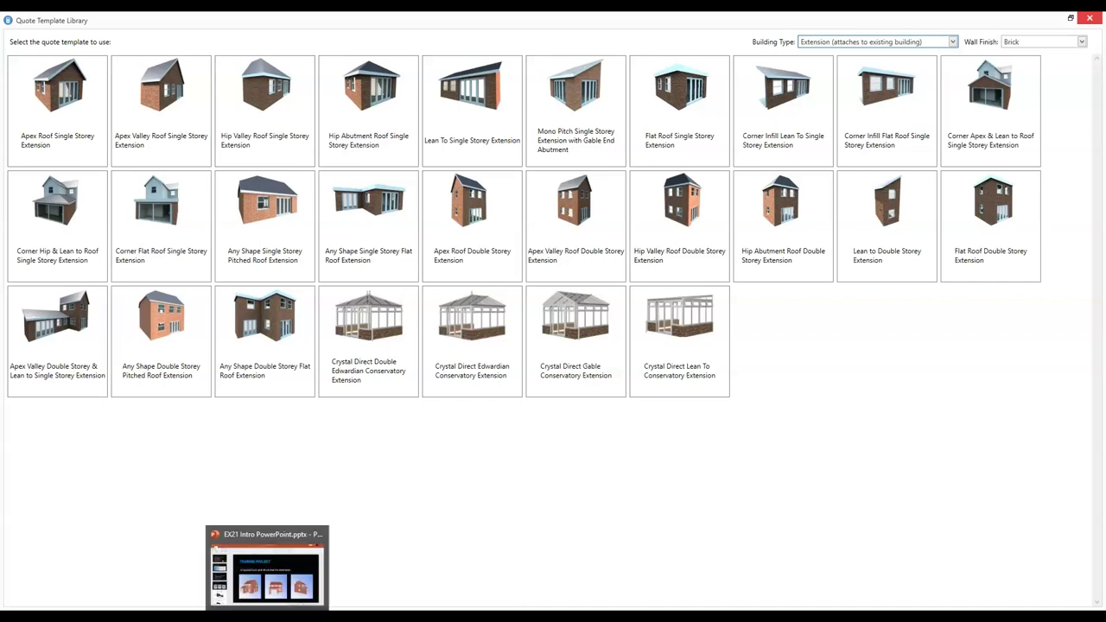
pyautogui.click(268, 578)
pyautogui.click(72, 491)
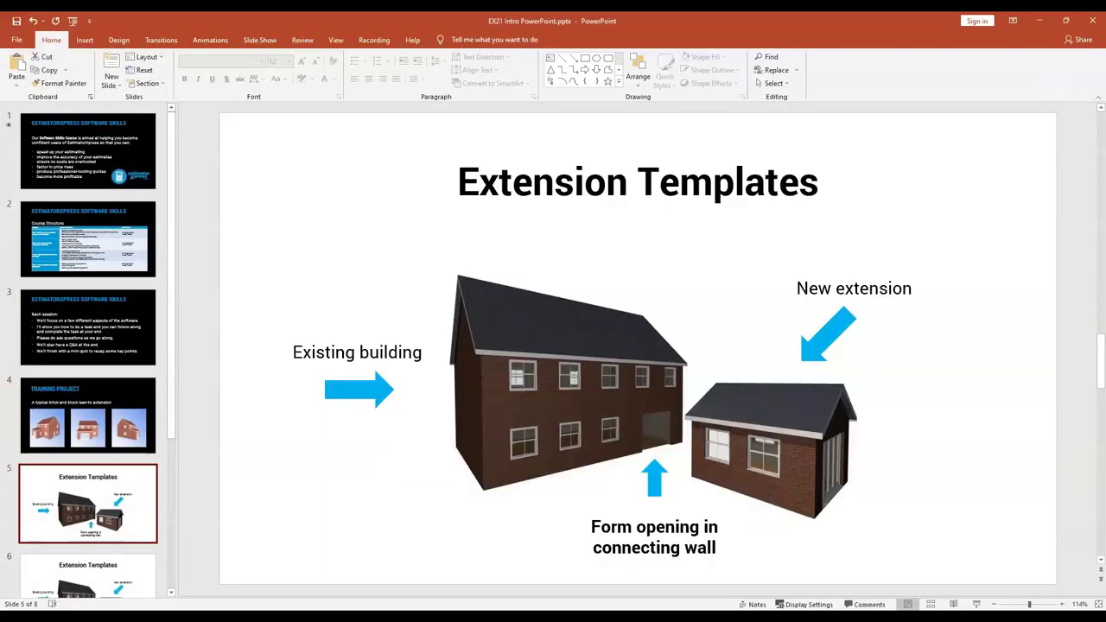
# Run slide 5, Extension Templates, as a full-screen slideshow.
pyautogui.click(977, 604)
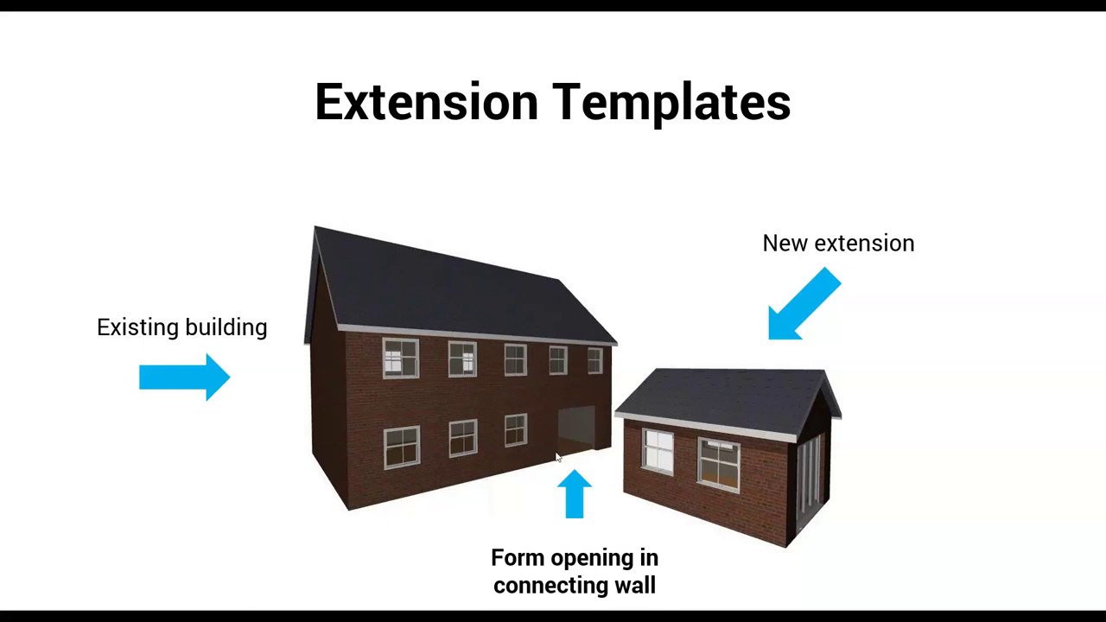
# Advance through the plaster-wall and joined-extension builds, then end the slideshow.
pyautogui.click(558, 458)
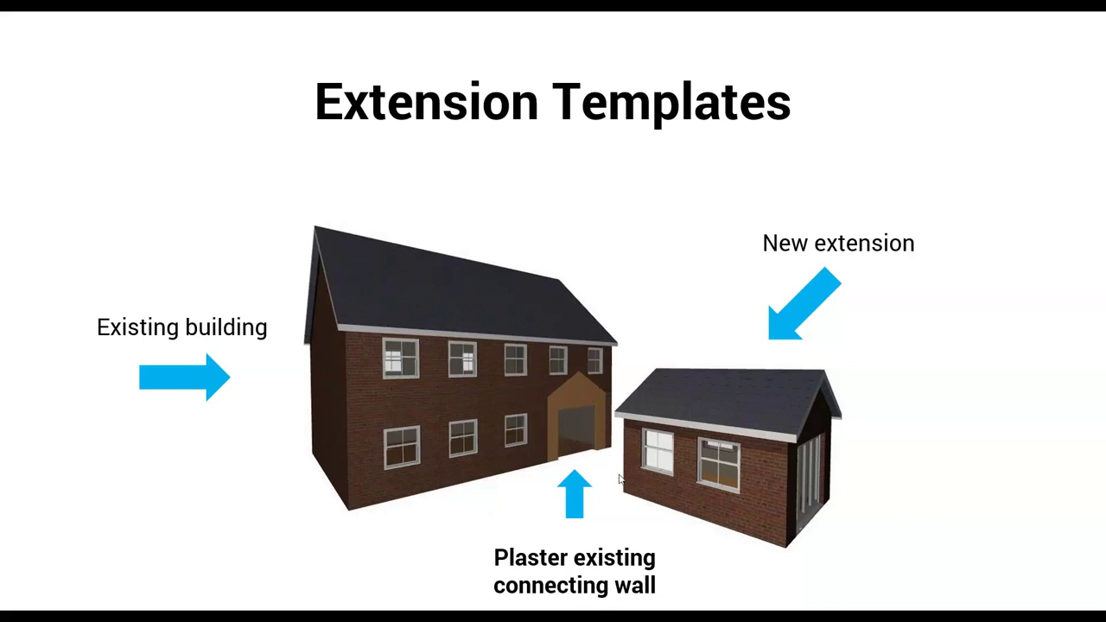
pyautogui.click(597, 476)
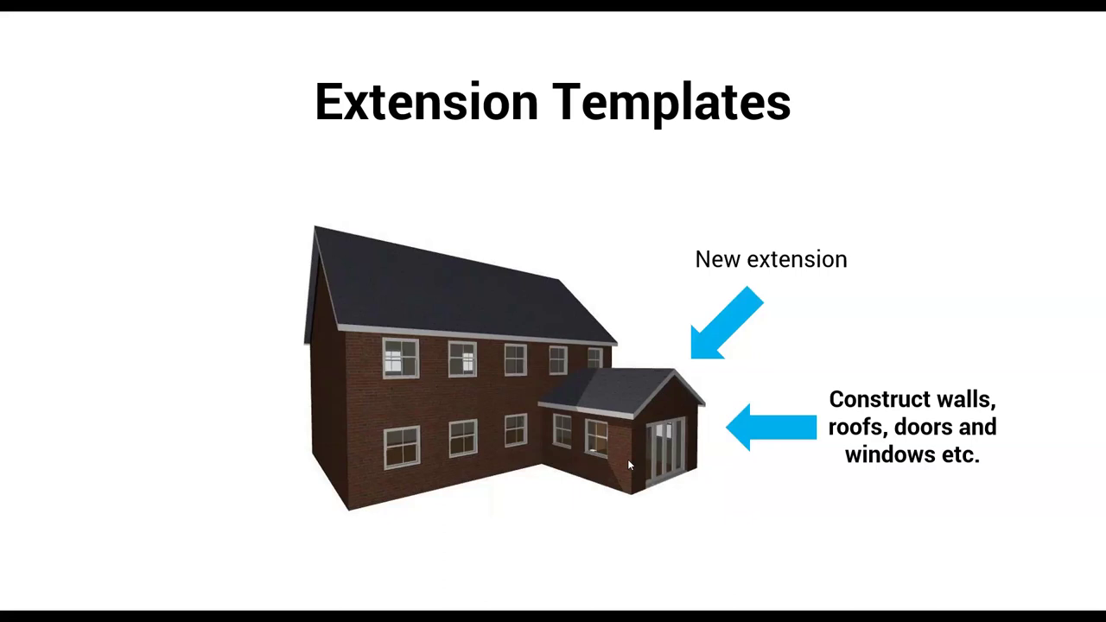
pyautogui.press('Escape')
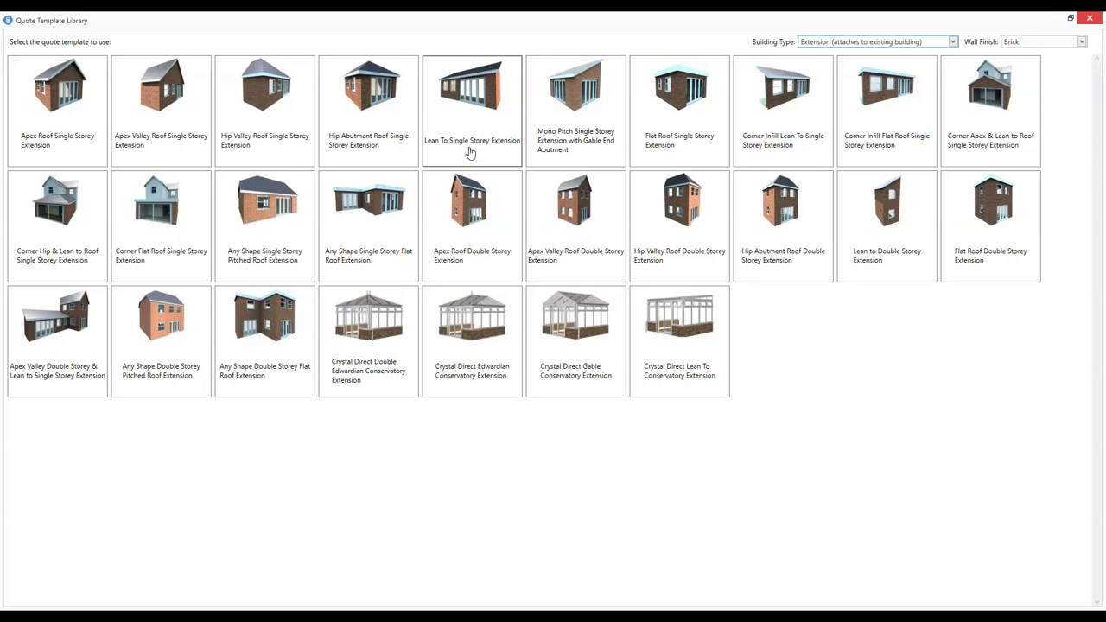
# Create a job from the Lean To Single Storey Extension template, opening Create New Job with a 25/10/2021 start.
pyautogui.doubleClick(471, 153)
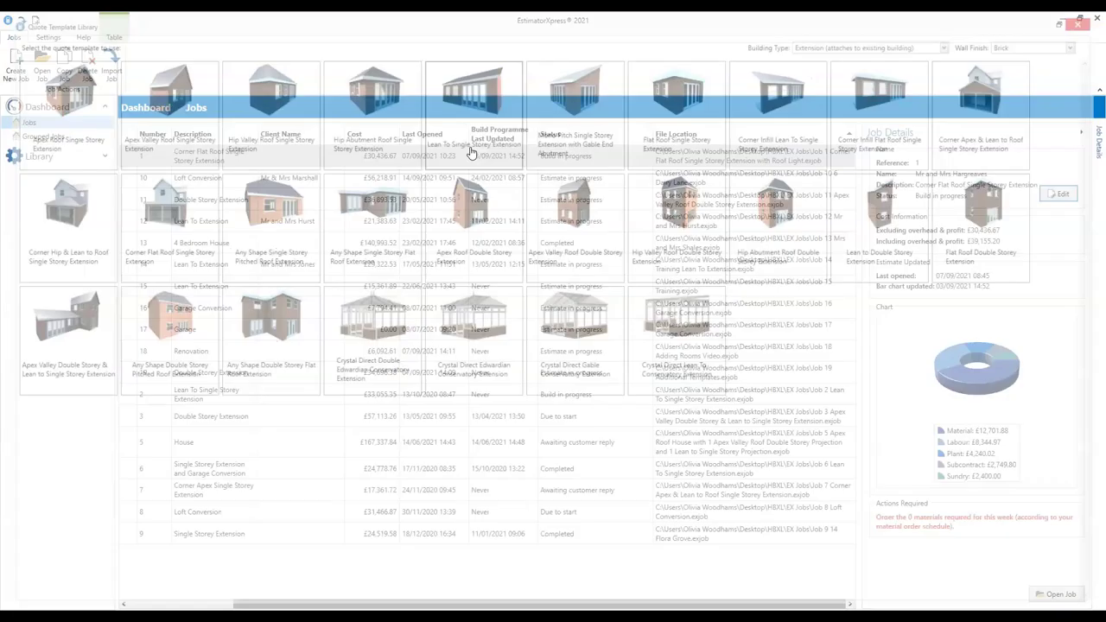
pyautogui.moveTo(572, 280)
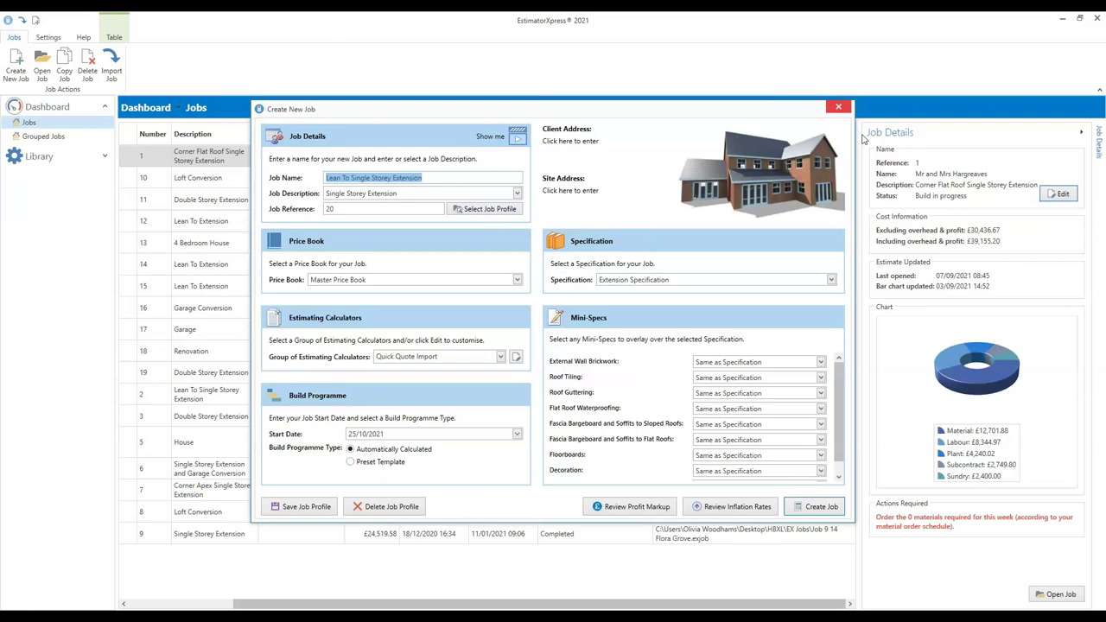
pyautogui.moveTo(508, 149)
pyautogui.moveTo(441, 438)
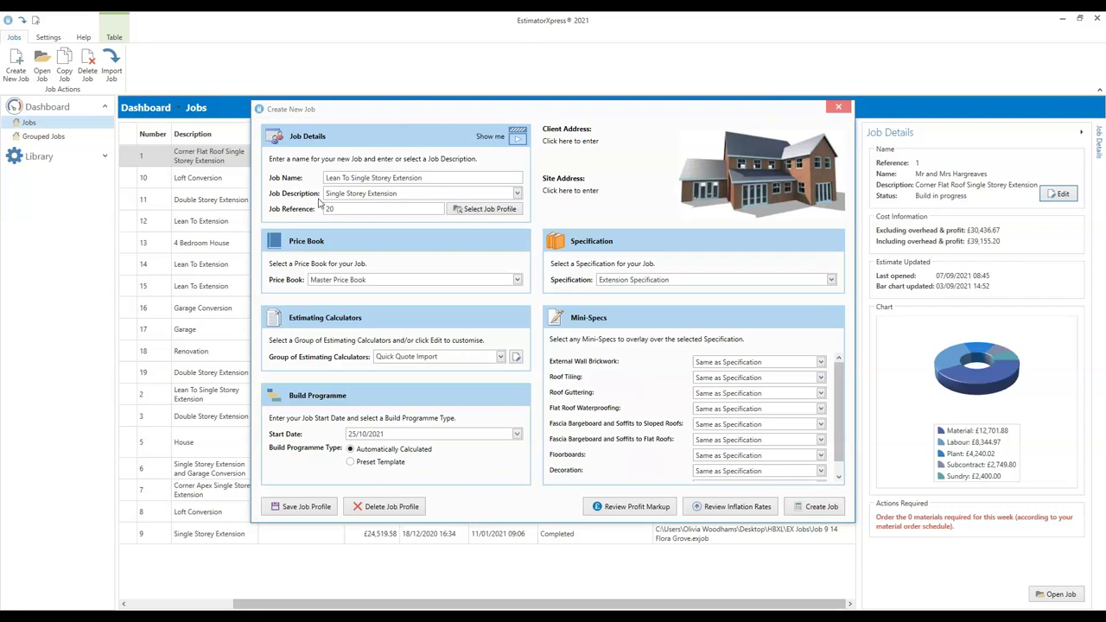
# Replace the job name with 'Training Estimate' and set the description to 'Lean To Rear Extension'.
pyautogui.moveTo(444, 178)
pyautogui.click(442, 178)
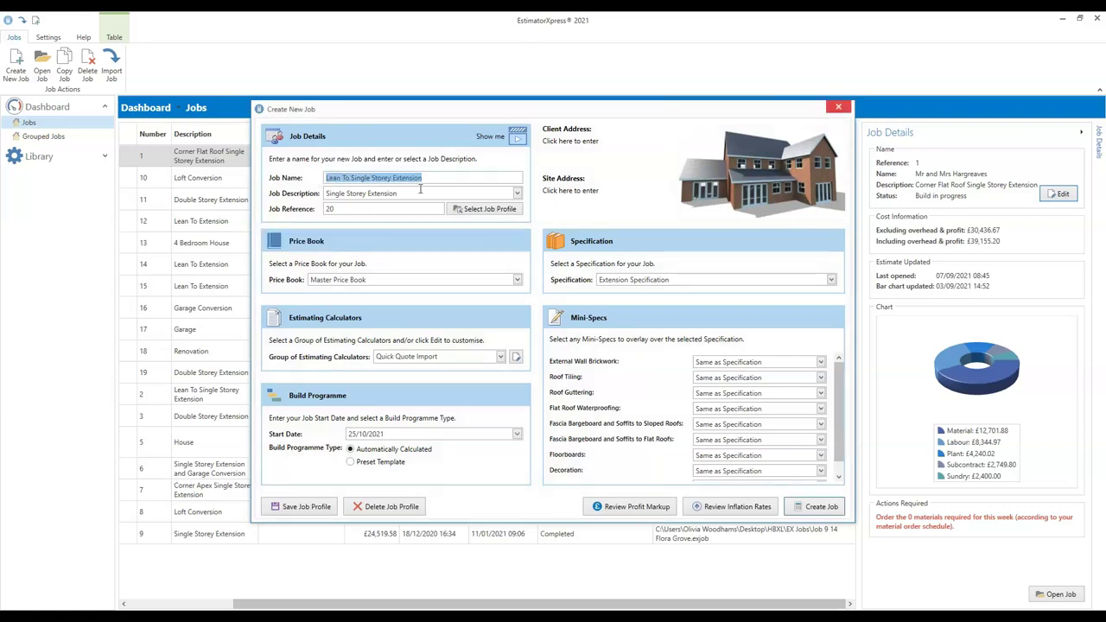
pyautogui.write('T')
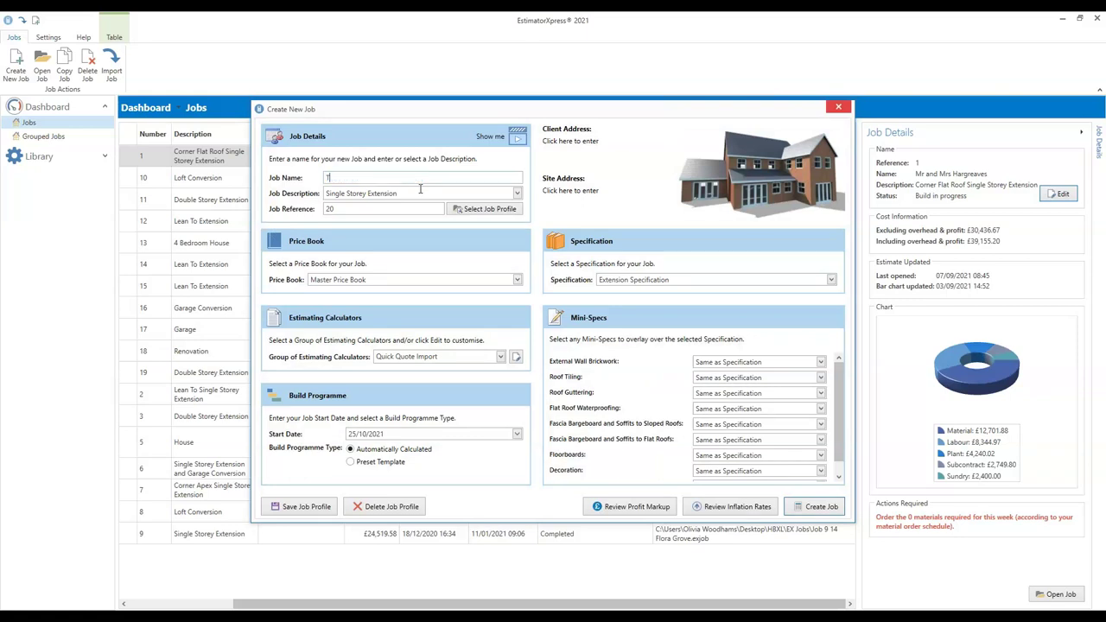
pyautogui.write('raining Estimate')
pyautogui.click(518, 194)
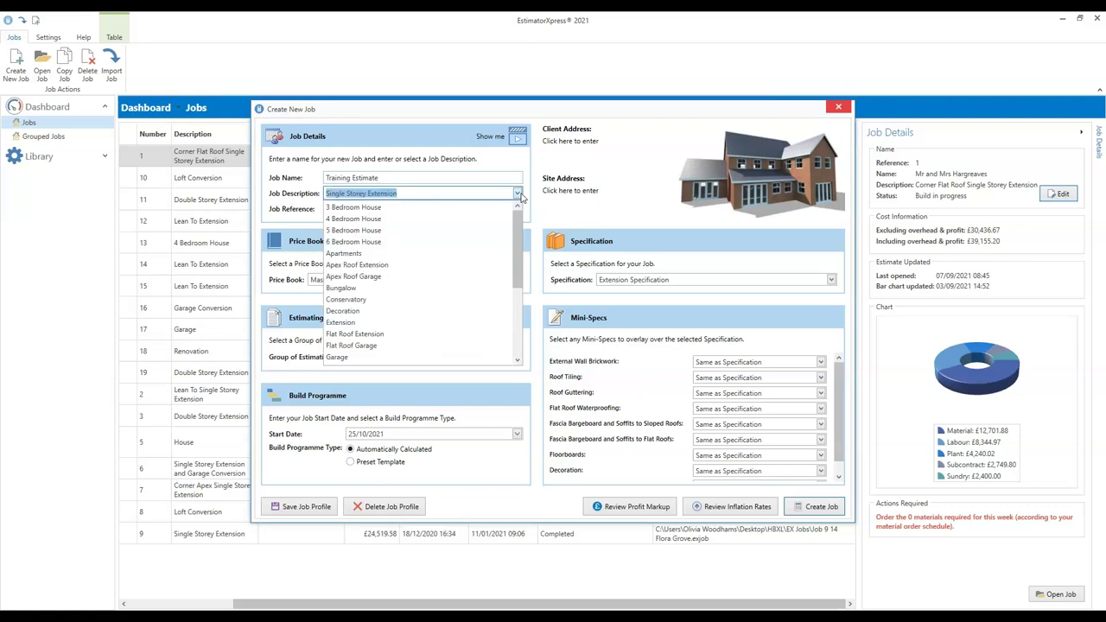
pyautogui.moveTo(520, 233); pyautogui.dragTo(521, 210)
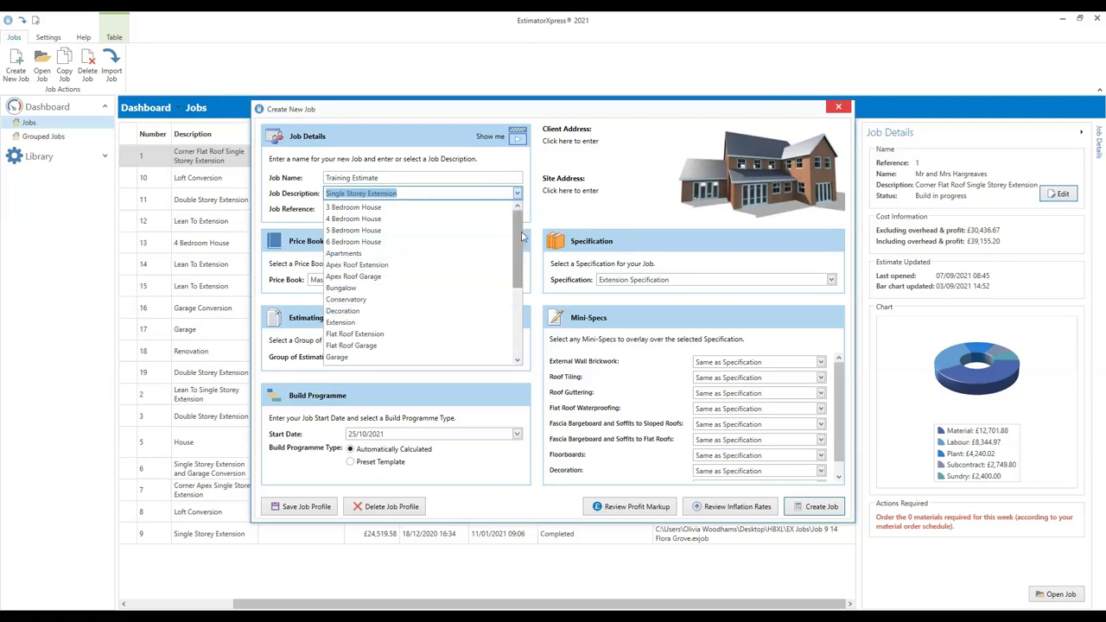
pyautogui.moveTo(517, 239); pyautogui.dragTo(516, 275)
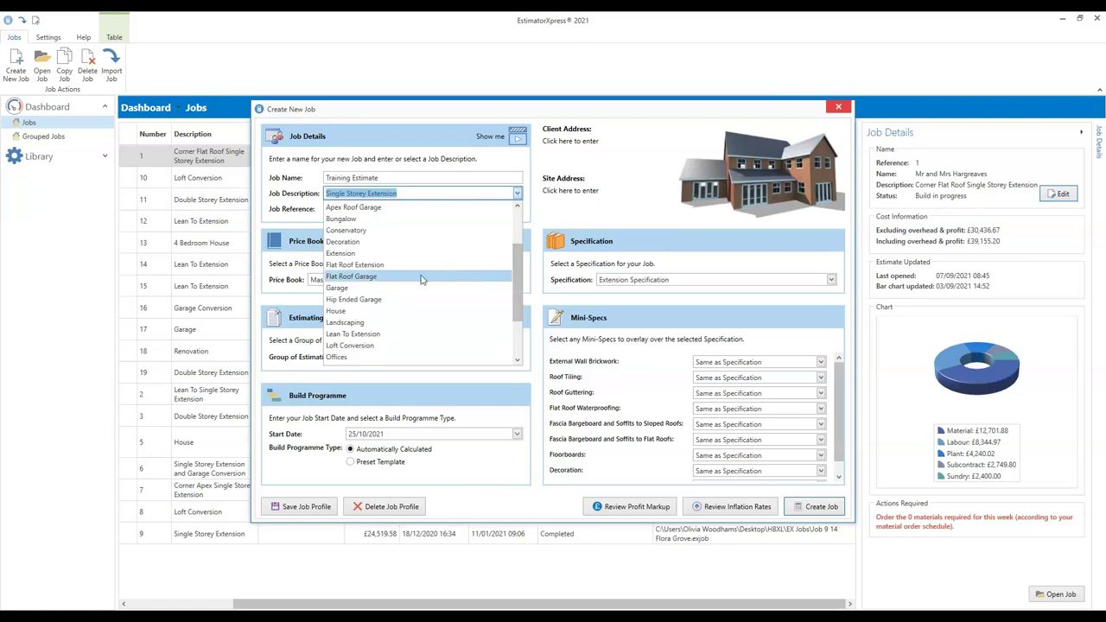
pyautogui.click(375, 336)
pyautogui.click(352, 193)
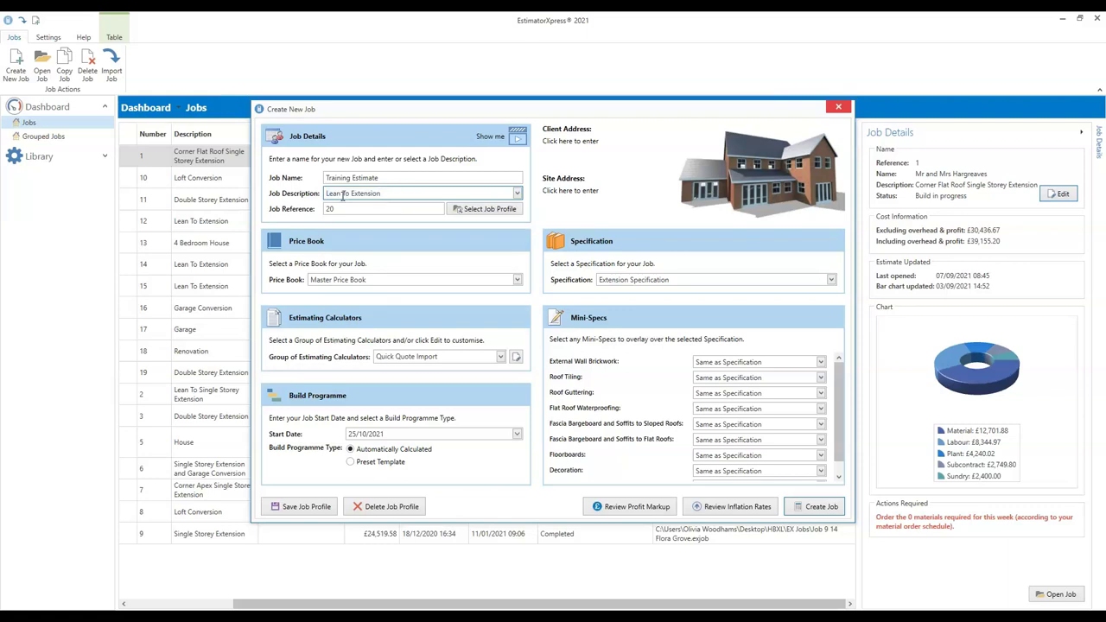
pyautogui.write('Rear')
pyautogui.press('BackSpace')
pyautogui.press('BackSpace')
pyautogui.press('BackSpace')
pyautogui.press('BackSpace')
pyautogui.write('Rear')
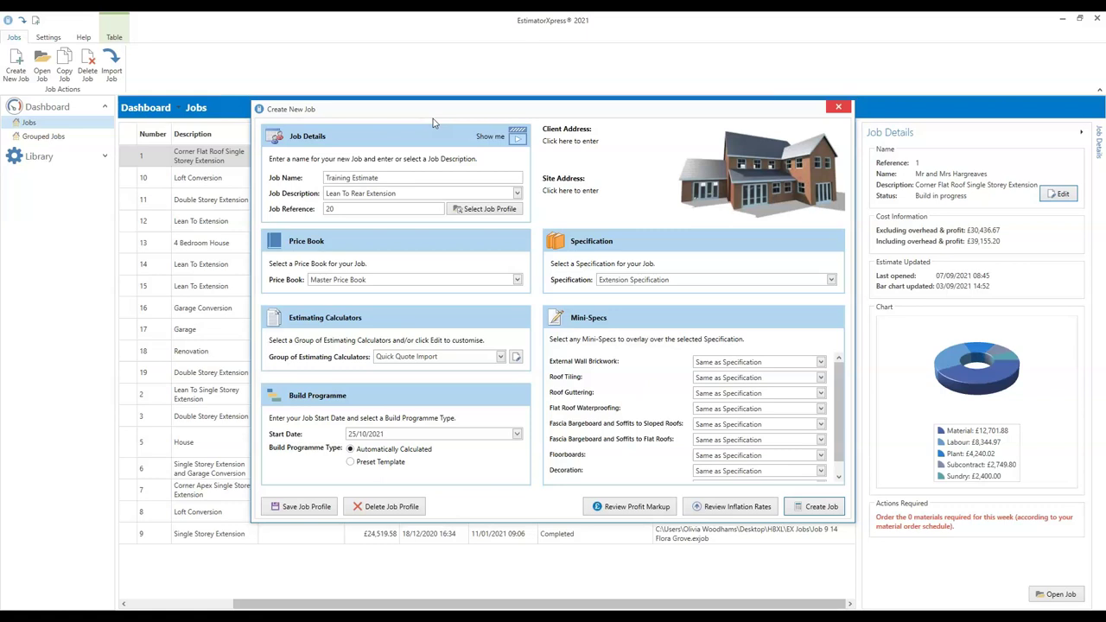
# Choose Extension as the job description and set the job reference back to 20 after trying 001.
pyautogui.click(517, 194)
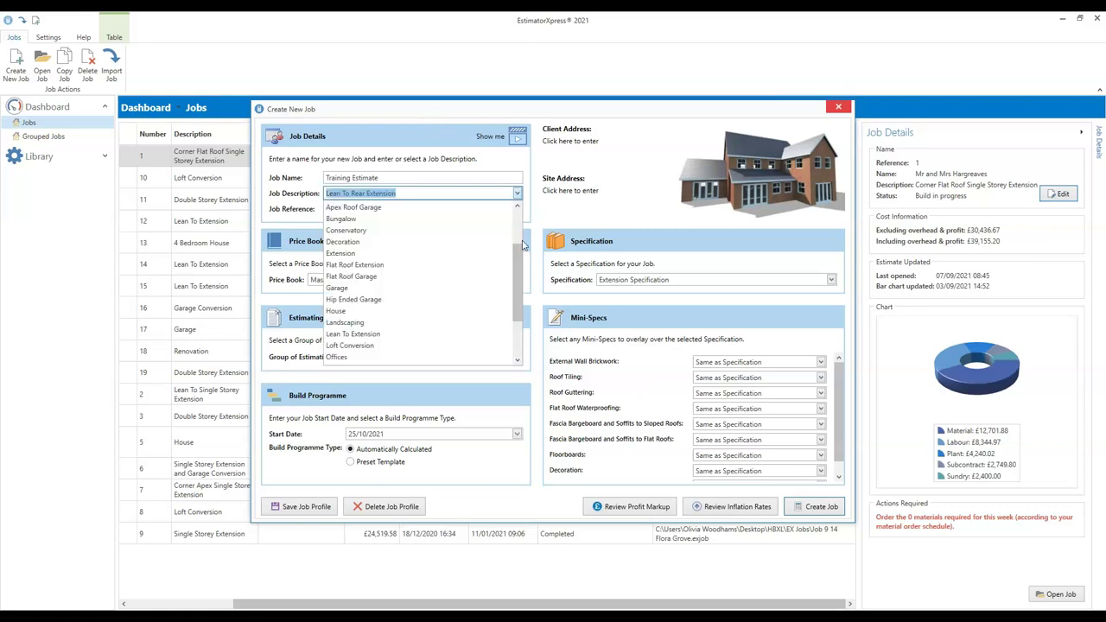
pyautogui.click(374, 254)
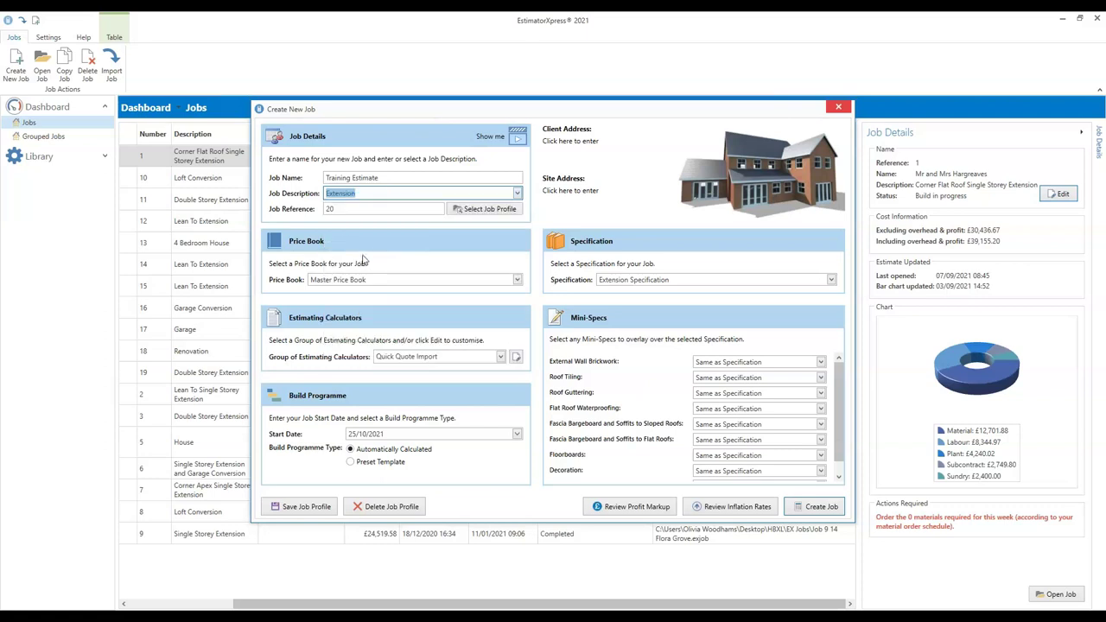
pyautogui.click(414, 210)
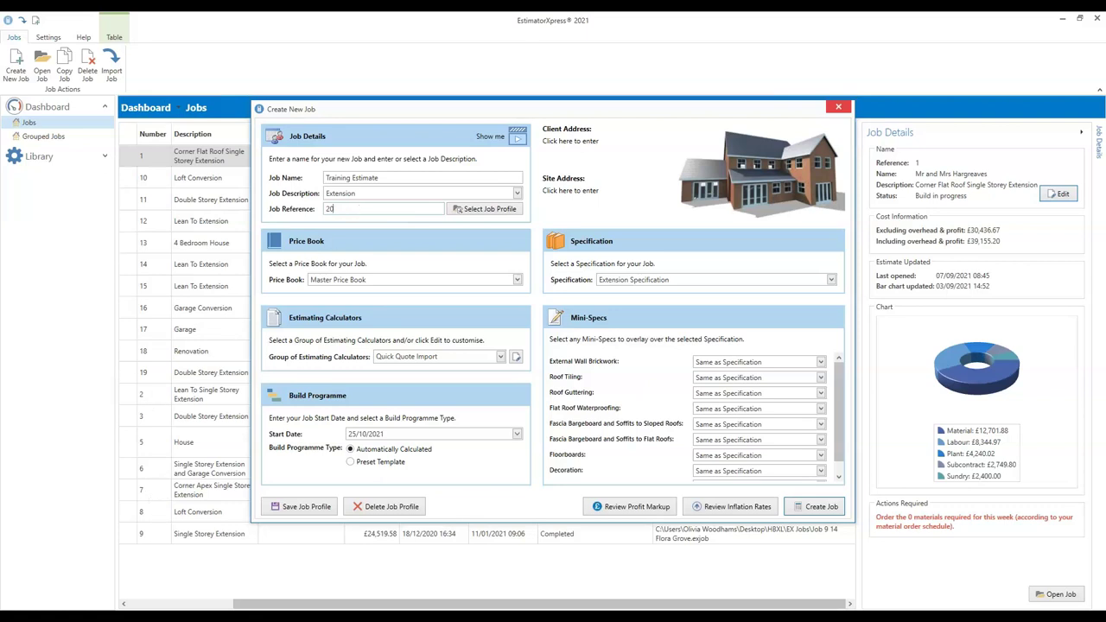
pyautogui.press('BackSpace')
pyautogui.press('BackSpace')
pyautogui.write('001')
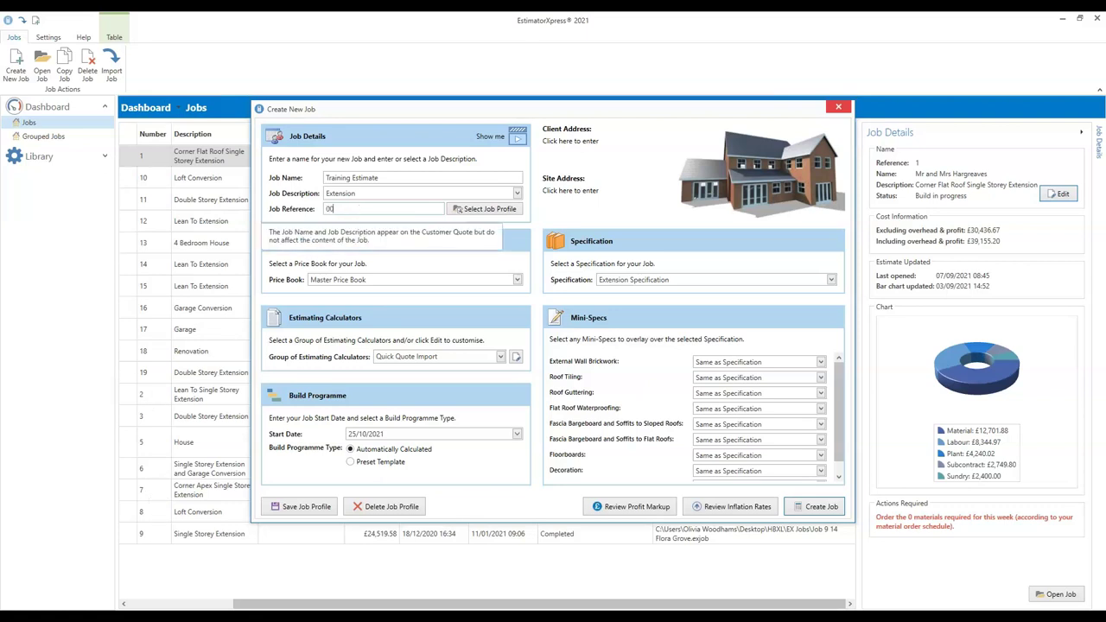
pyautogui.doubleClick(350, 212)
pyautogui.write('20')
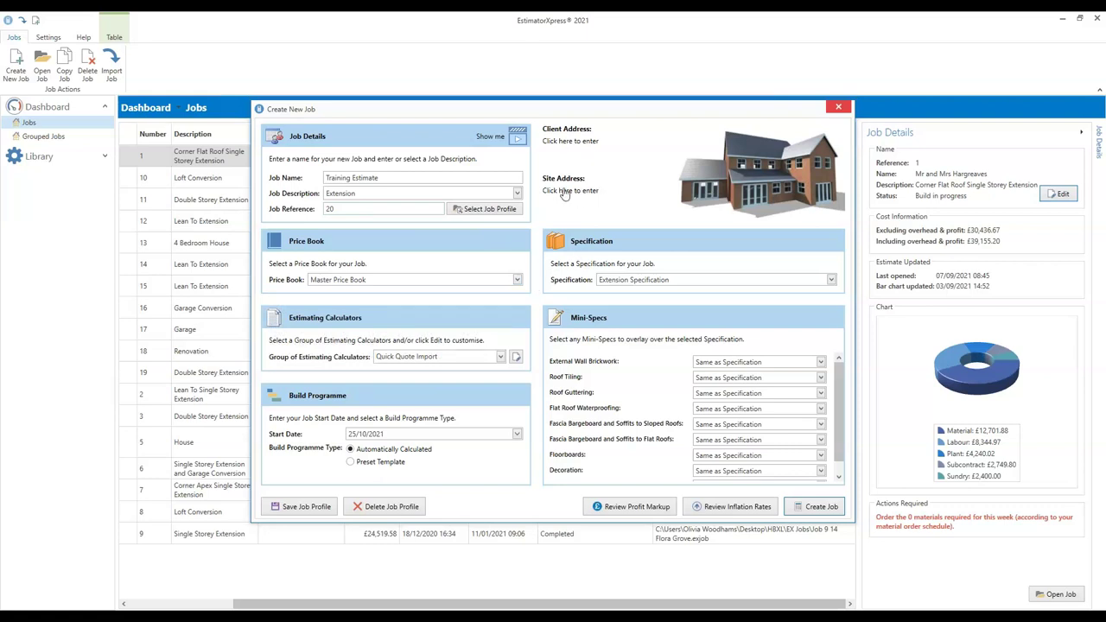
# Enter the client's name and postal address, including town, county and postcode.
pyautogui.click(575, 141)
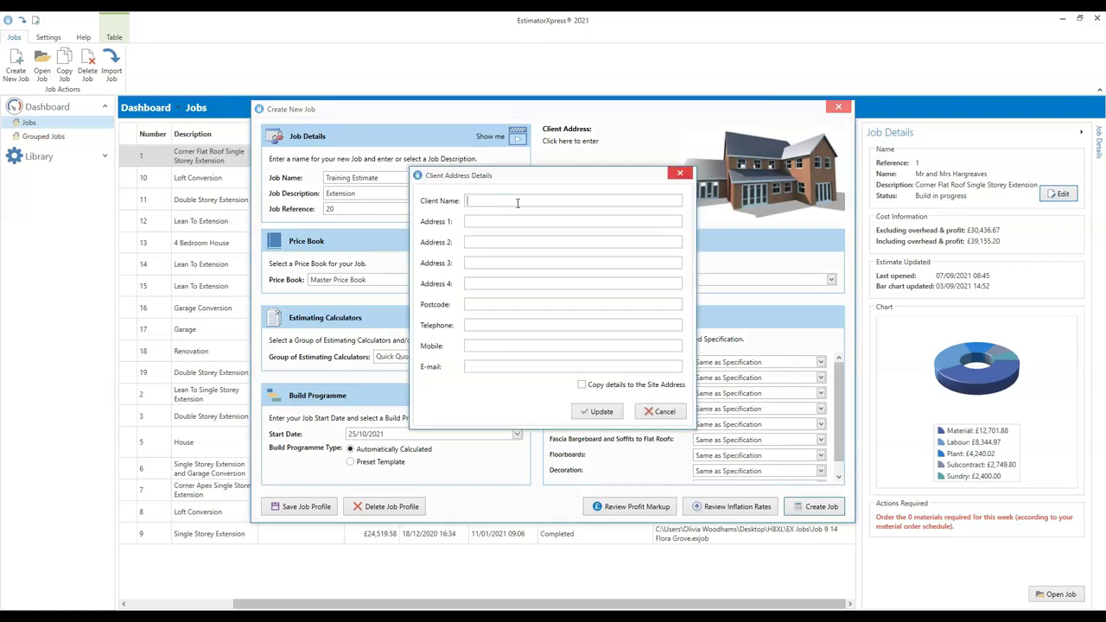
pyautogui.write('Mr and Mrs Smith')
pyautogui.click(526, 221)
pyautogui.click(520, 242)
pyautogui.write('Leicester')
pyautogui.click(512, 306)
pyautogui.write('Leicestershire')
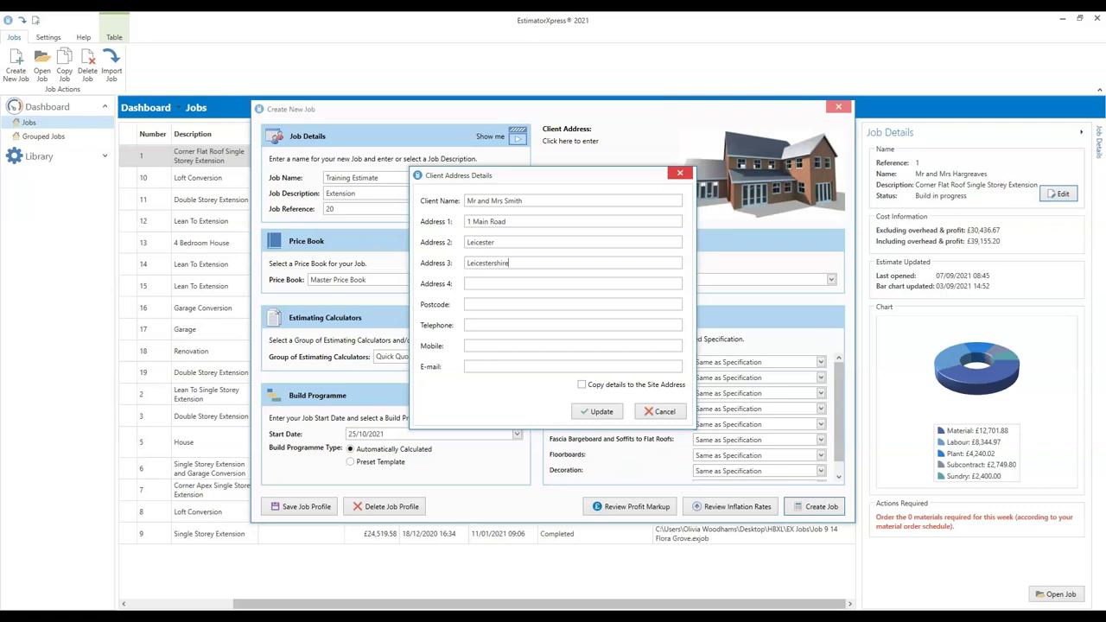
pyautogui.write('LE1 8NB')
# Add the client's telephone number, copy the details to the site address, and confirm.
pyautogui.press('Tab')
pyautogui.click(581, 386)
pyautogui.click(600, 412)
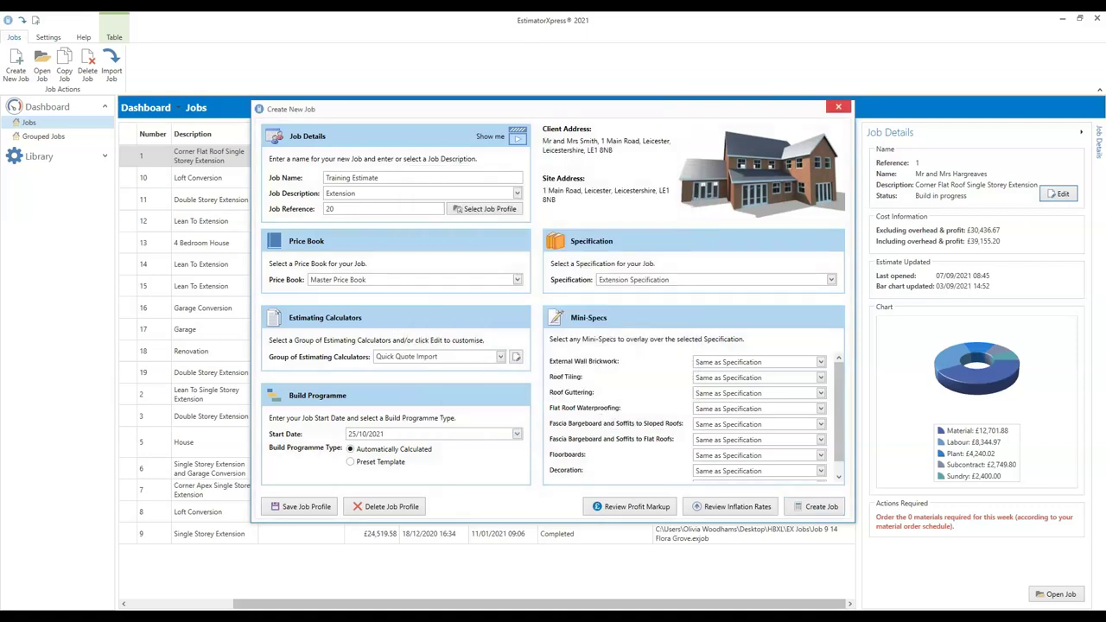
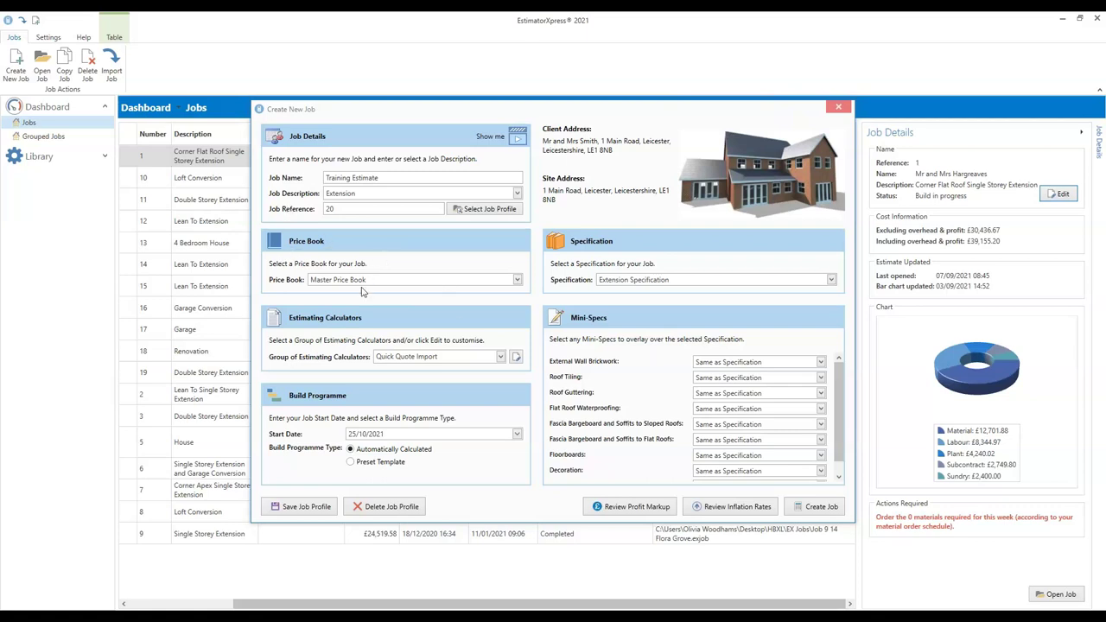
pyautogui.moveTo(363, 292)
pyautogui.moveTo(406, 289)
pyautogui.moveTo(446, 367)
pyautogui.moveTo(305, 423)
pyautogui.moveTo(339, 439)
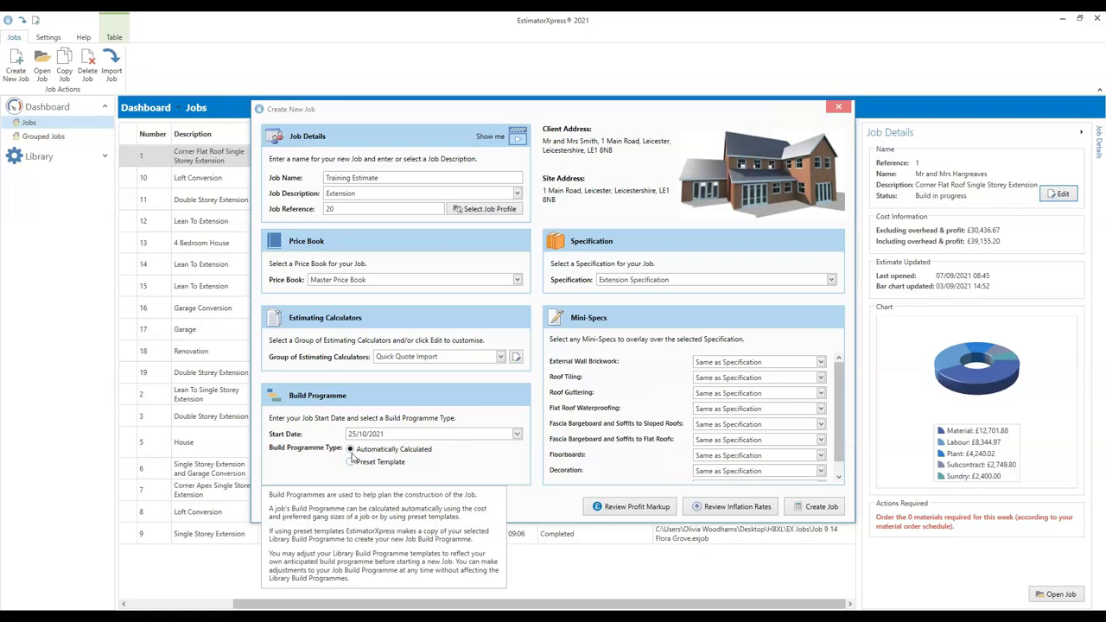
# Change the job start date from 25/10/2021 to 01/11/2021.
pyautogui.click(516, 435)
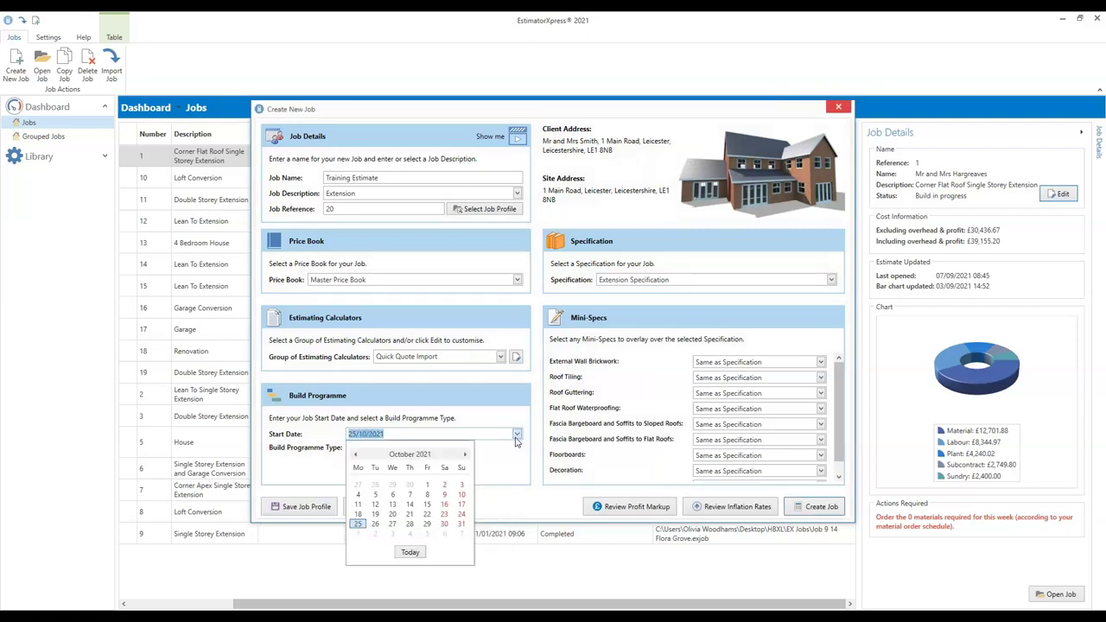
pyautogui.click(465, 455)
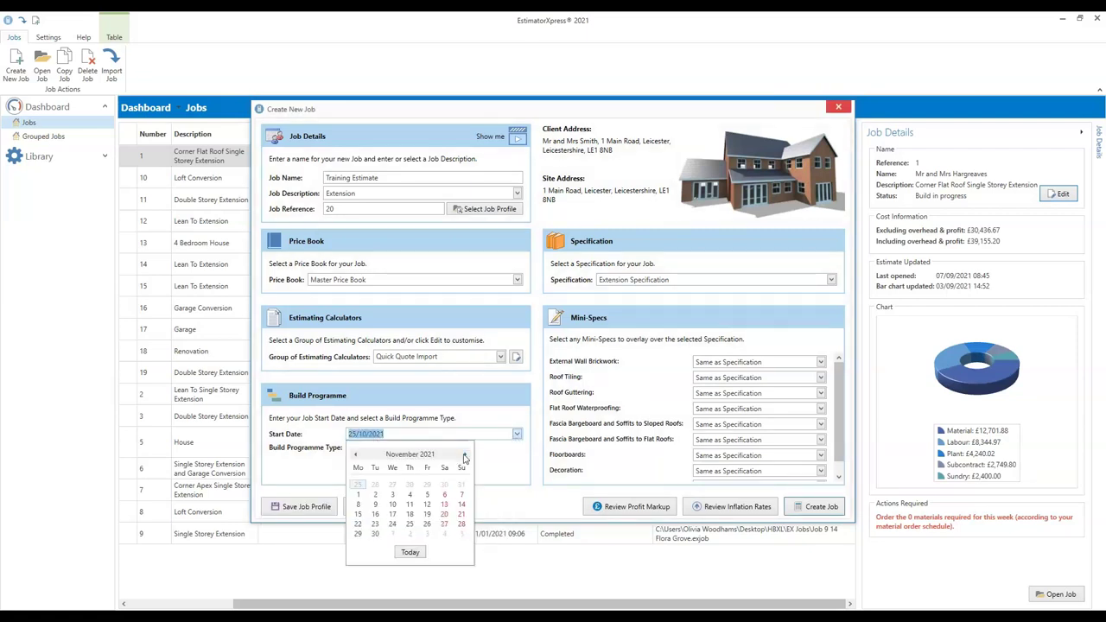
pyautogui.click(358, 494)
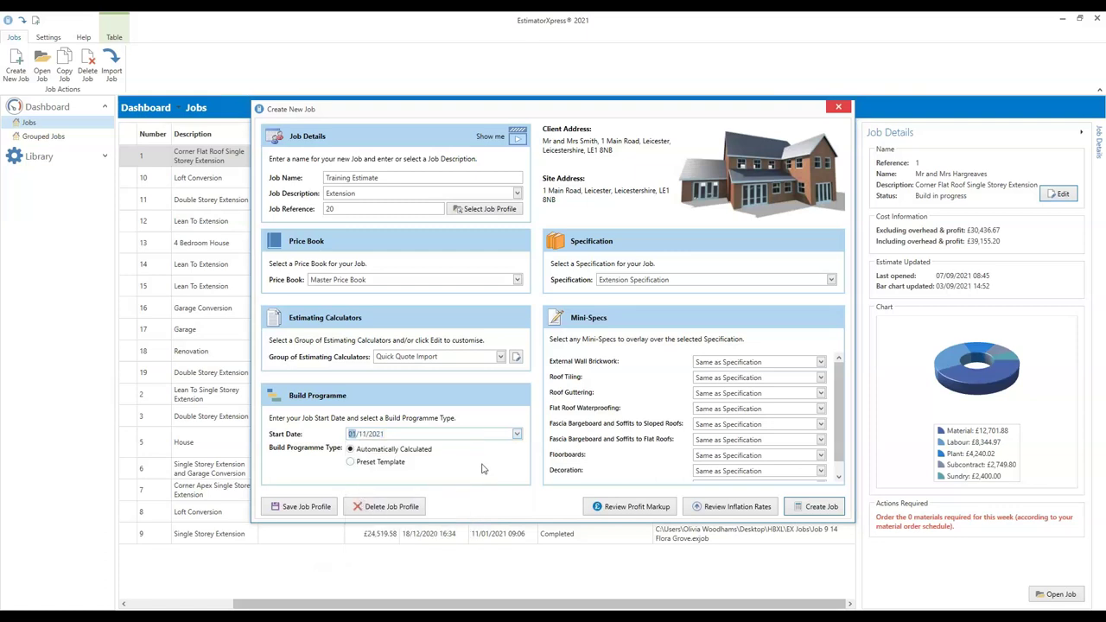
# Show the list of available job specifications.
pyautogui.moveTo(482, 459)
pyautogui.moveTo(421, 464)
pyautogui.moveTo(750, 280)
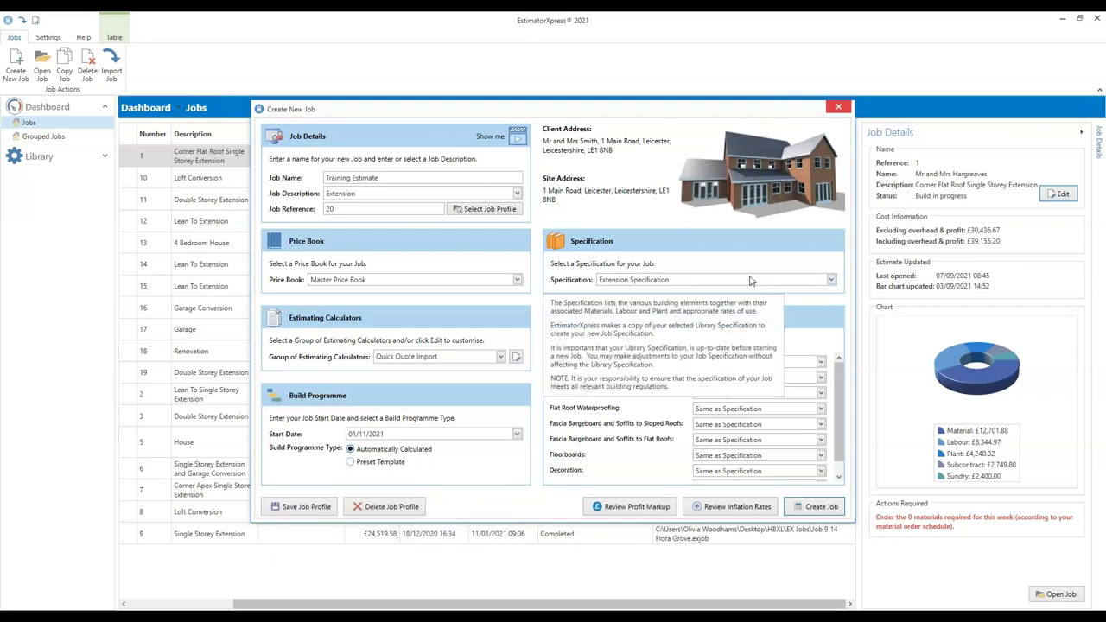
pyautogui.click(831, 280)
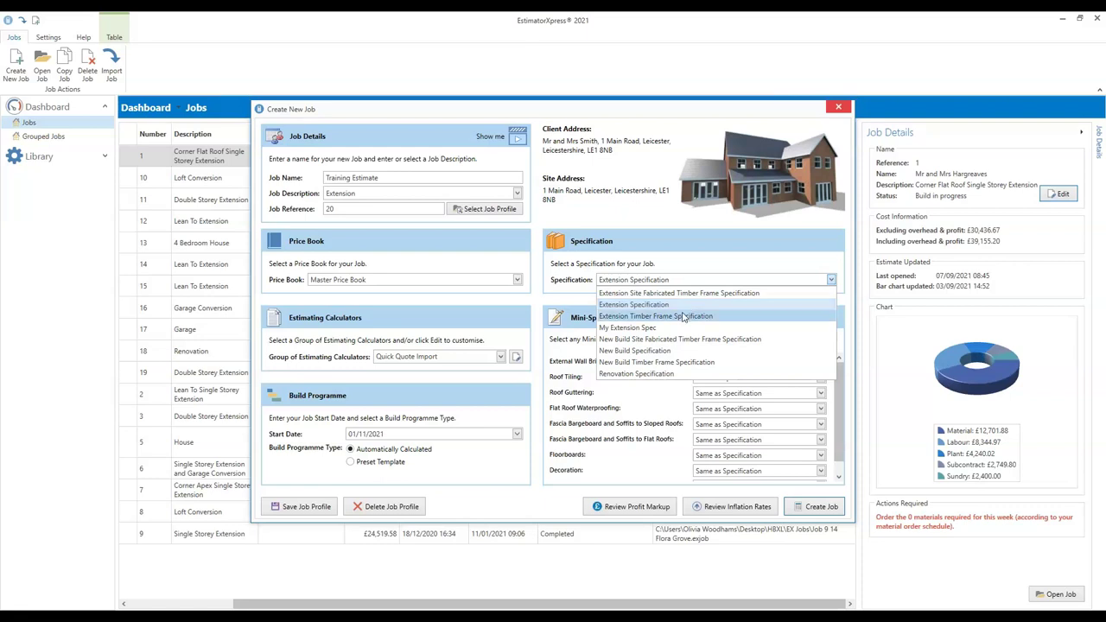
# Keep Extension Specification selected and list the External Wall Brickwork mini-spec options.
pyautogui.click(624, 307)
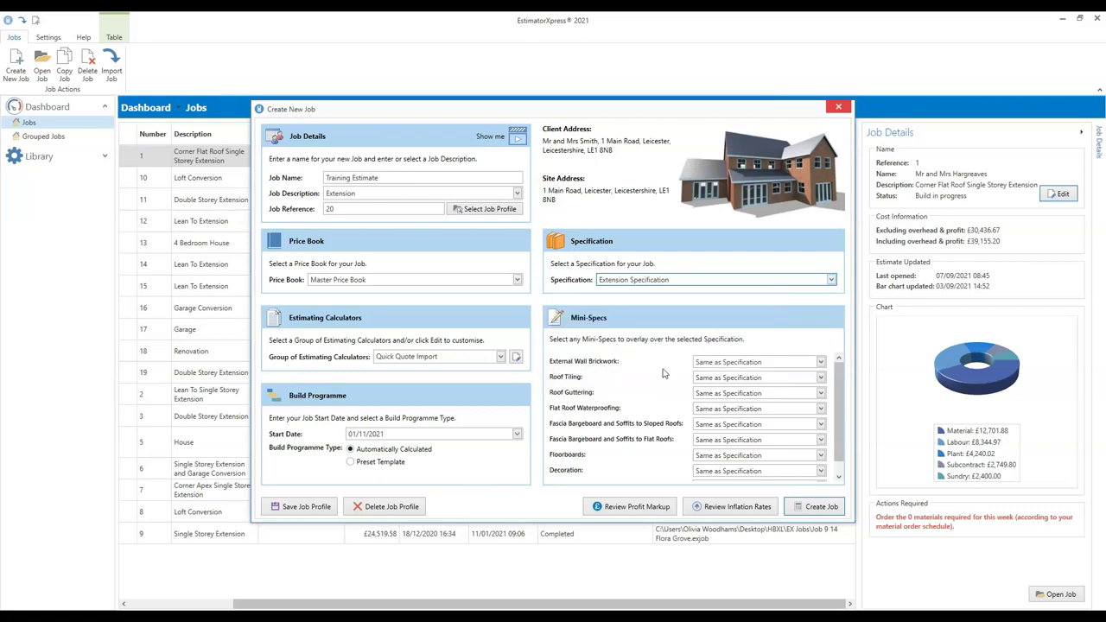
pyautogui.click(821, 363)
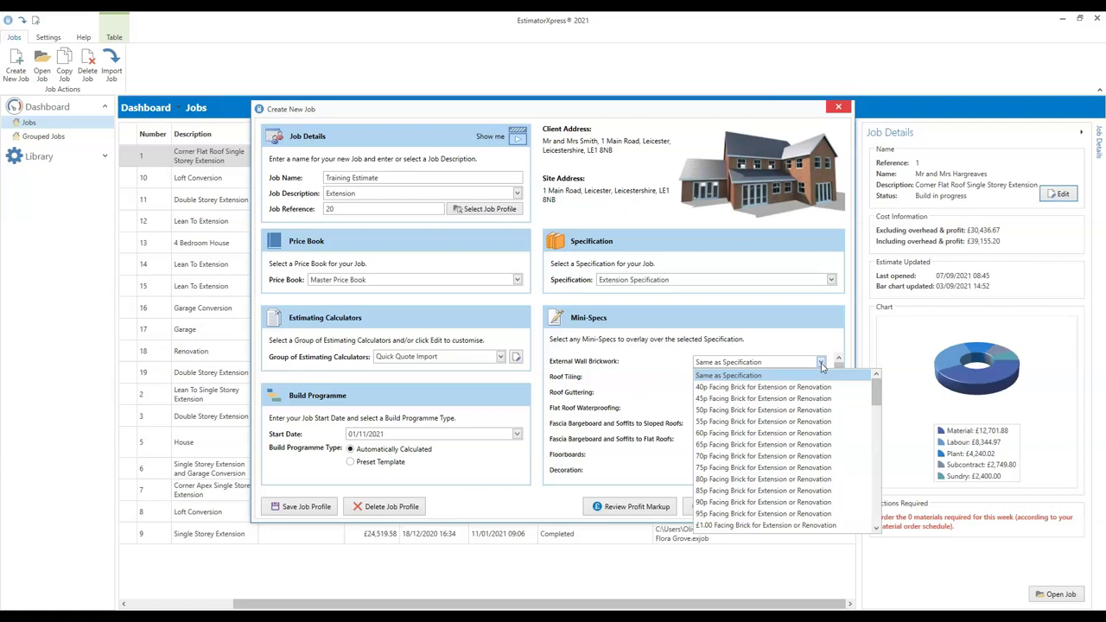
# Set External Wall Brickwork to 80p Facing Brick for Extension or Renovation.
pyautogui.click(715, 480)
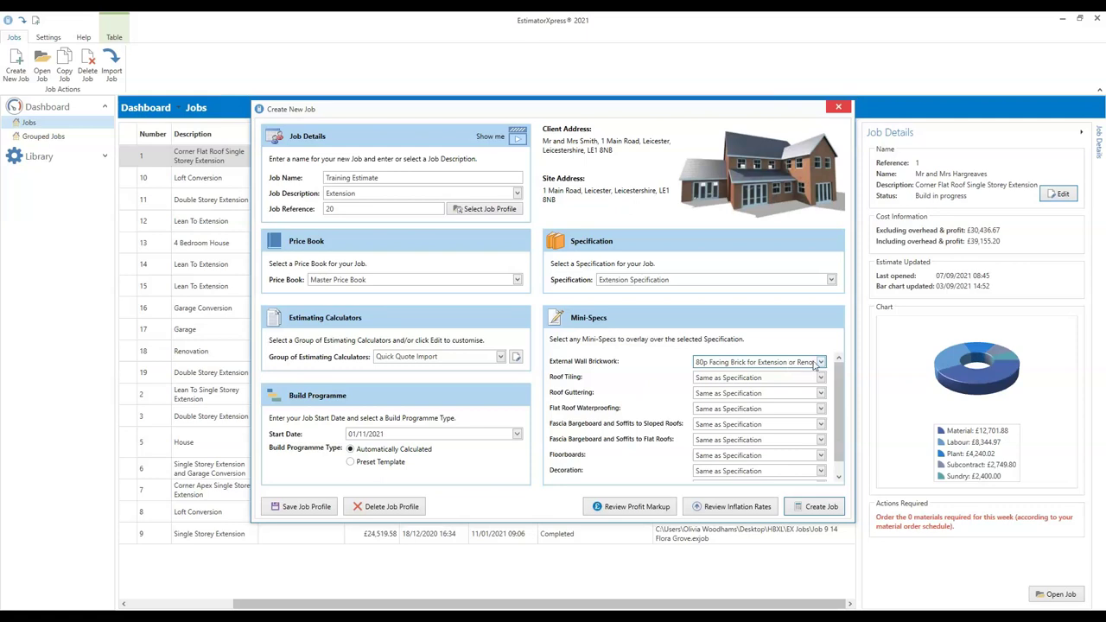
pyautogui.click(821, 363)
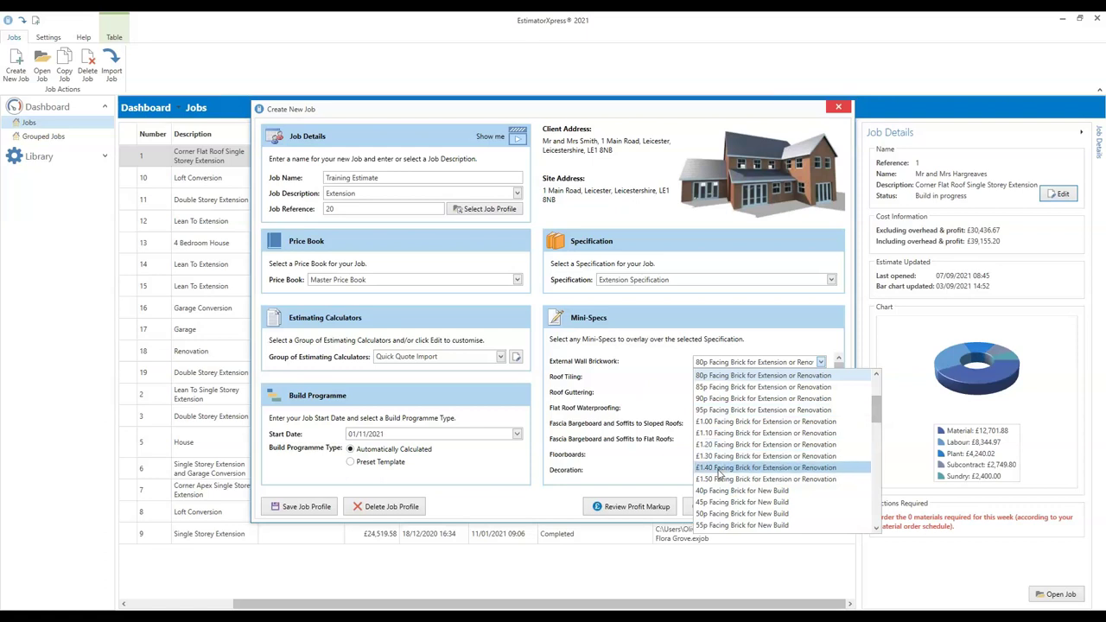
pyautogui.click(797, 342)
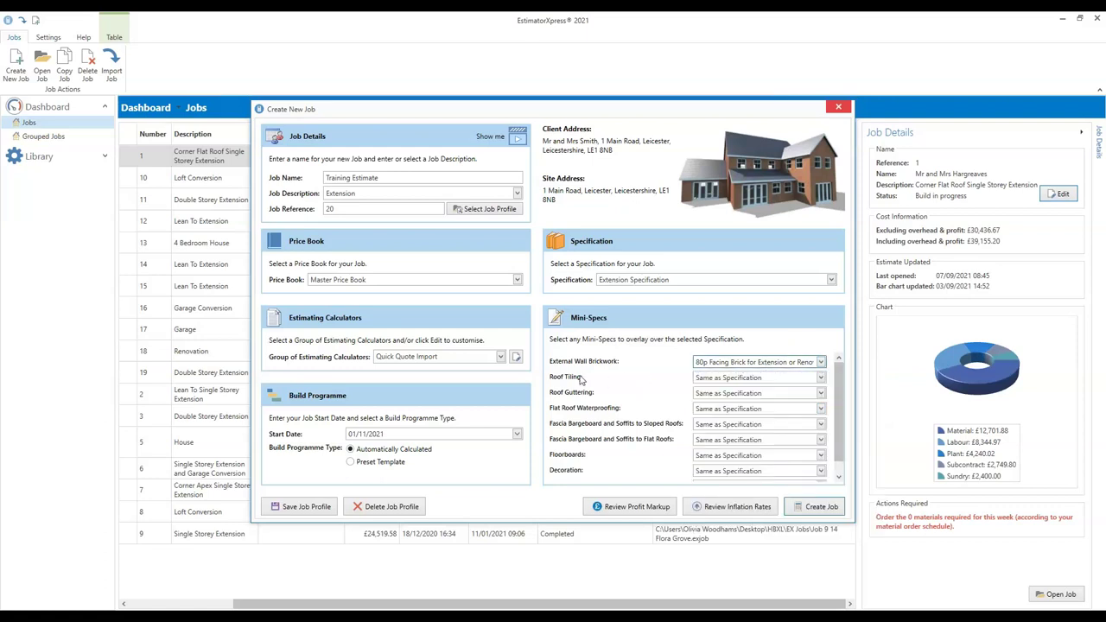
pyautogui.click(821, 378)
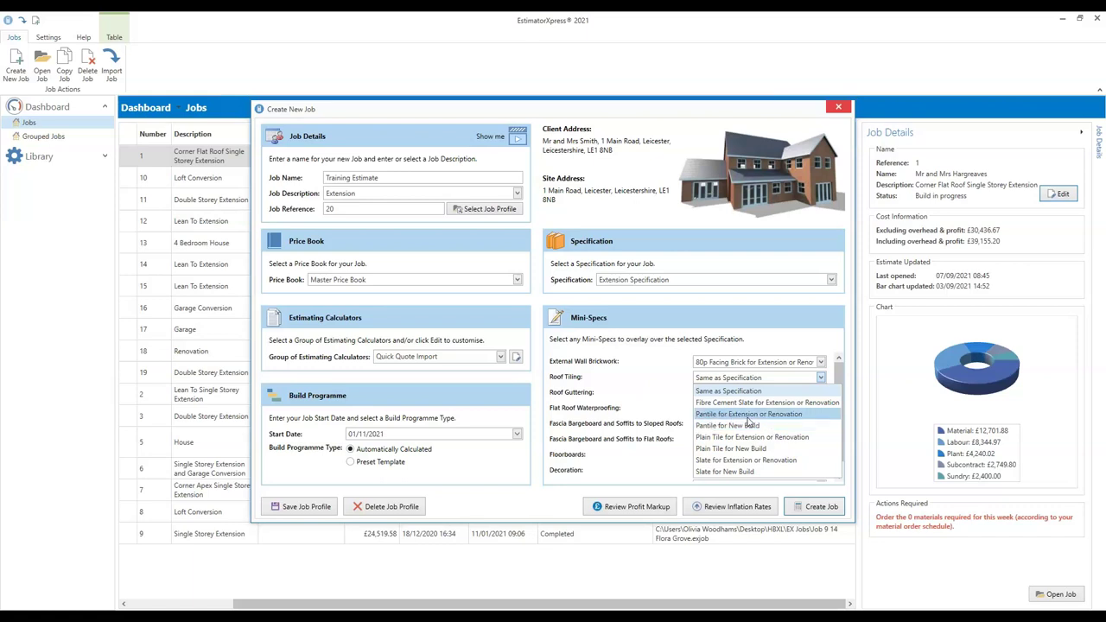
# Pick Pantile for Extension or Renovation as the Roof Tiling mini-spec.
pyautogui.click(747, 416)
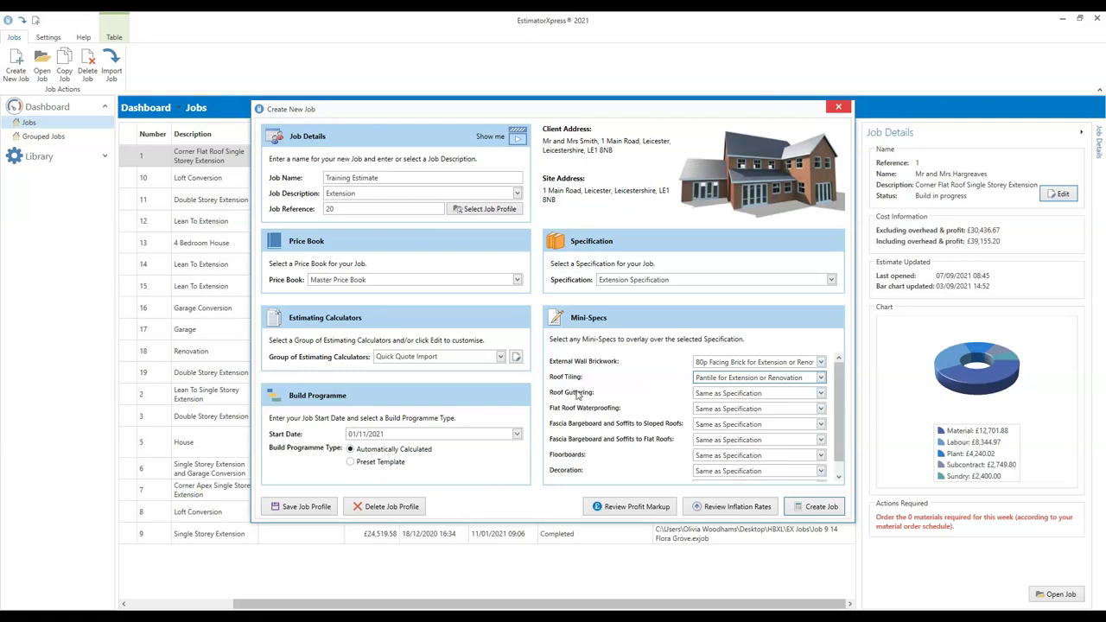
pyautogui.click(821, 393)
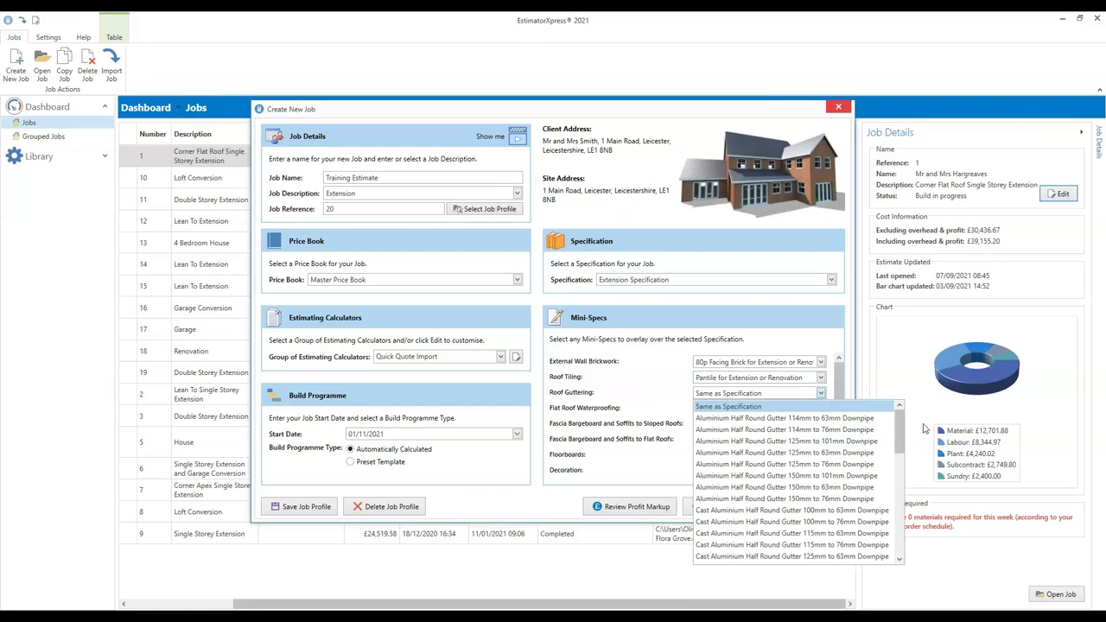
pyautogui.moveTo(903, 441); pyautogui.dragTo(908, 510)
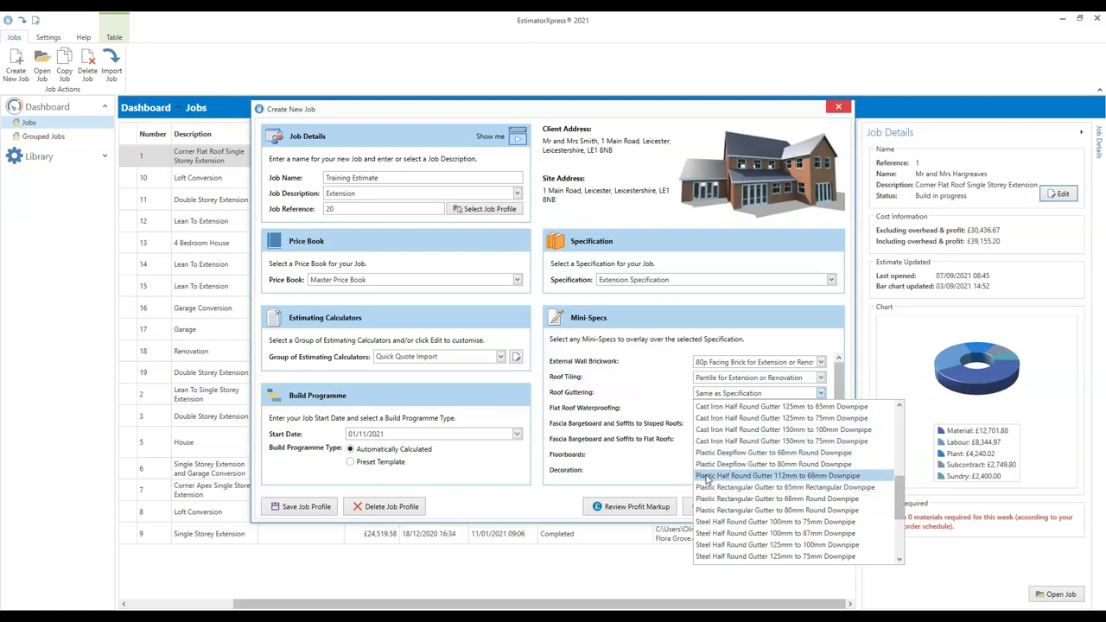
pyautogui.scroll(2, 708, 478)
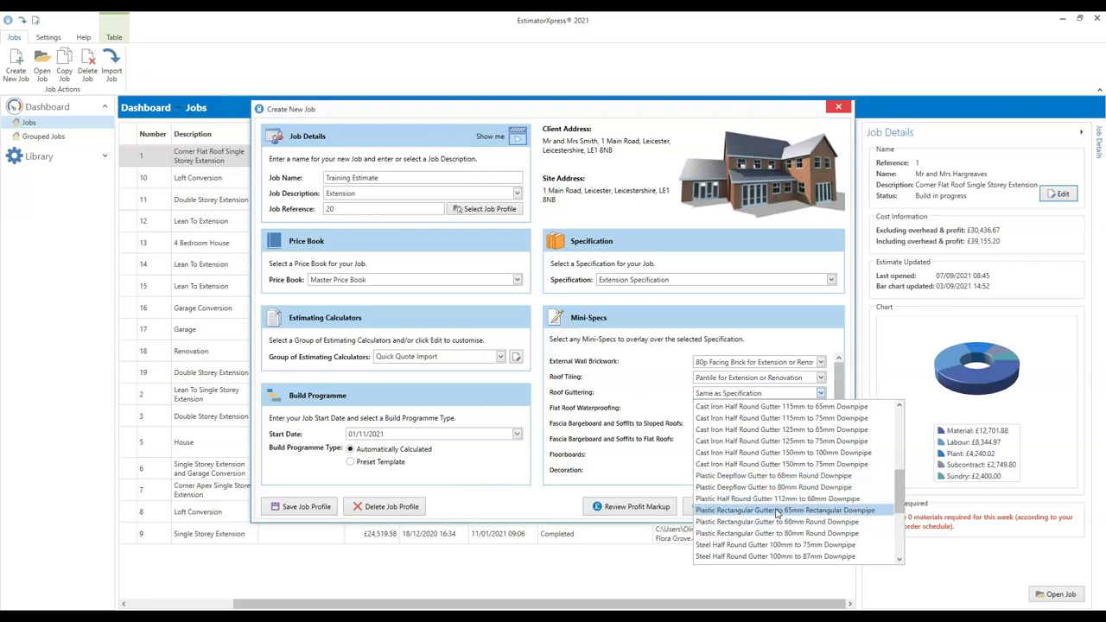
pyautogui.click(778, 510)
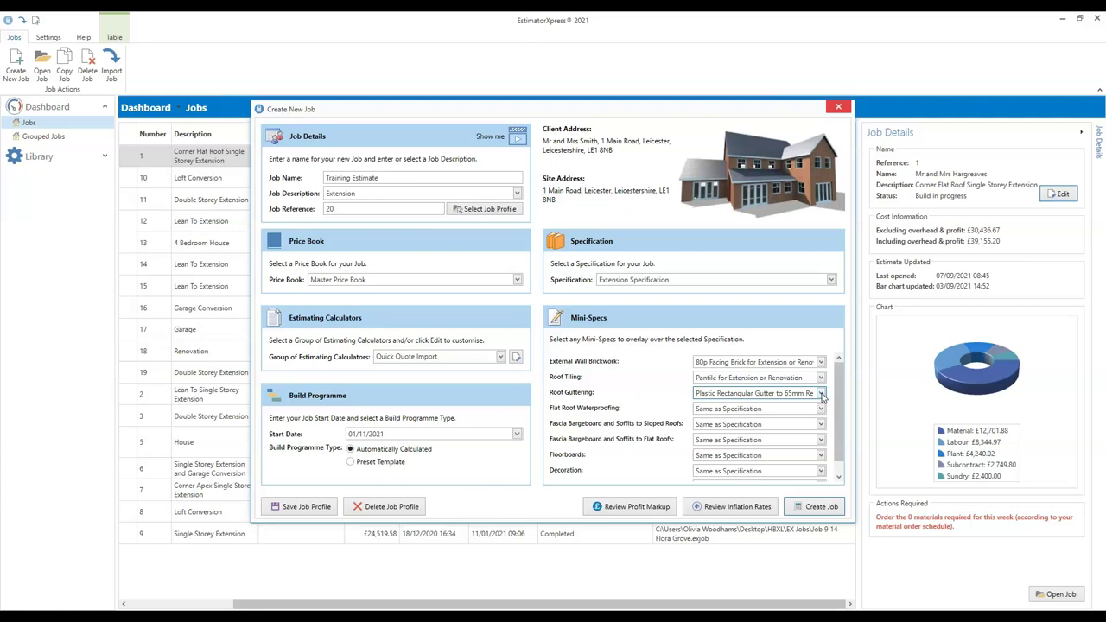
pyautogui.click(822, 394)
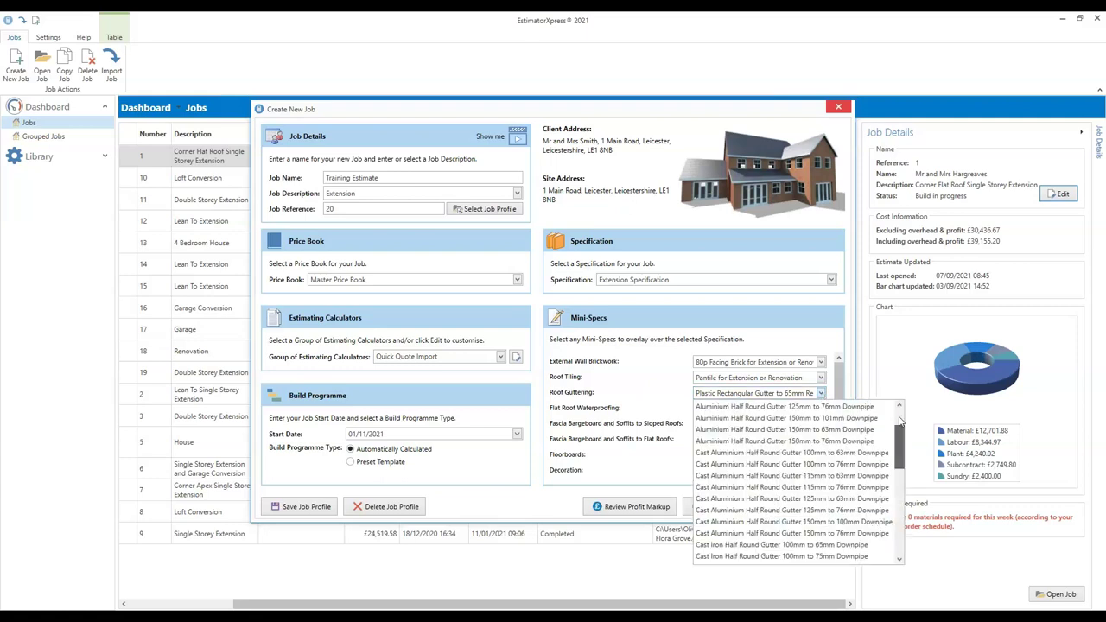
pyautogui.click(730, 407)
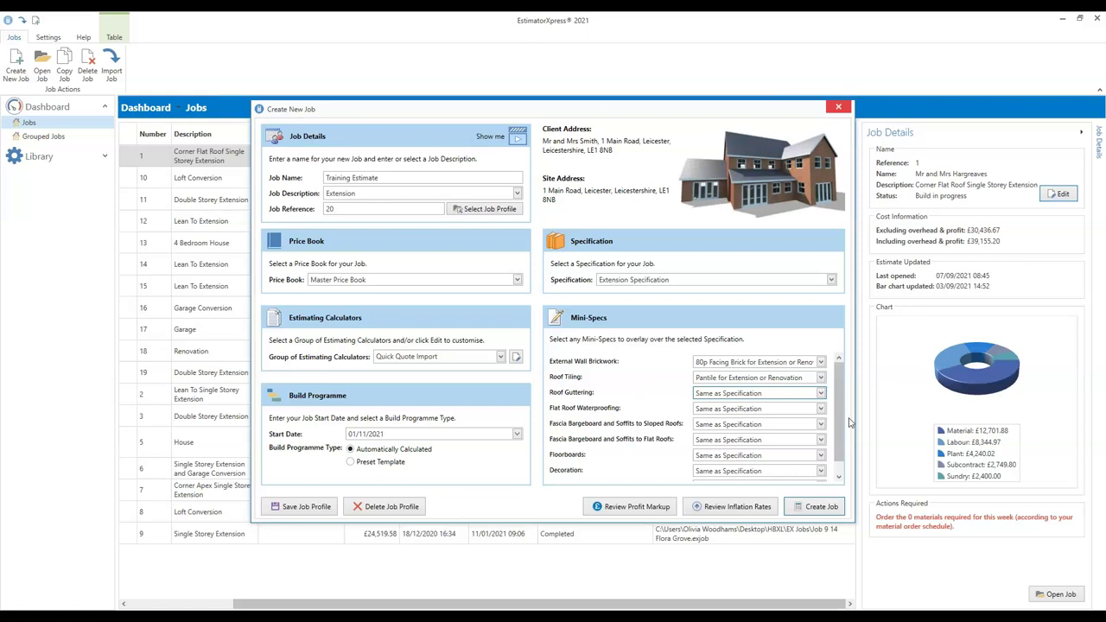
pyautogui.moveTo(843, 422); pyautogui.dragTo(844, 442)
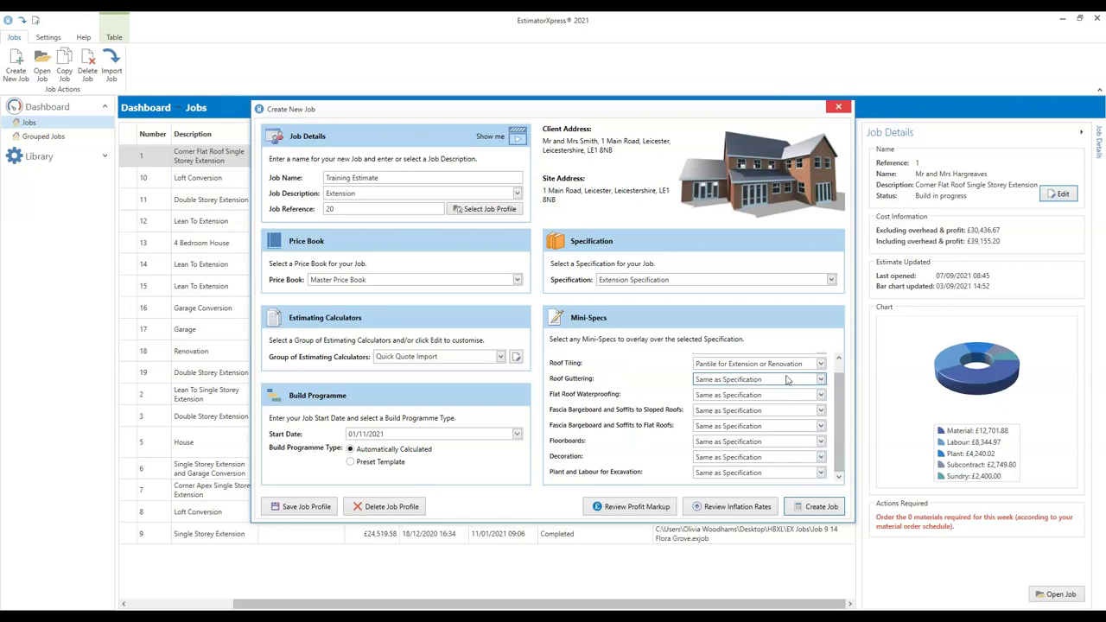
pyautogui.moveTo(844, 463)
pyautogui.mouseDown()
pyautogui.moveTo(844, 426)
pyautogui.moveTo(841, 441)
pyautogui.mouseUp()
pyautogui.click(821, 473)
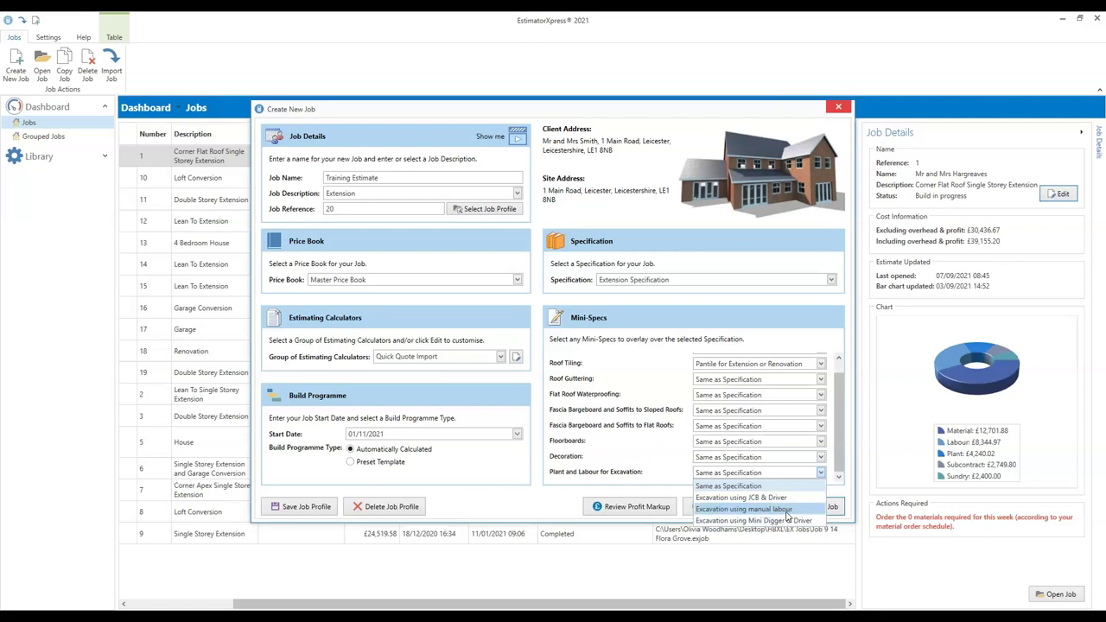
pyautogui.click(671, 476)
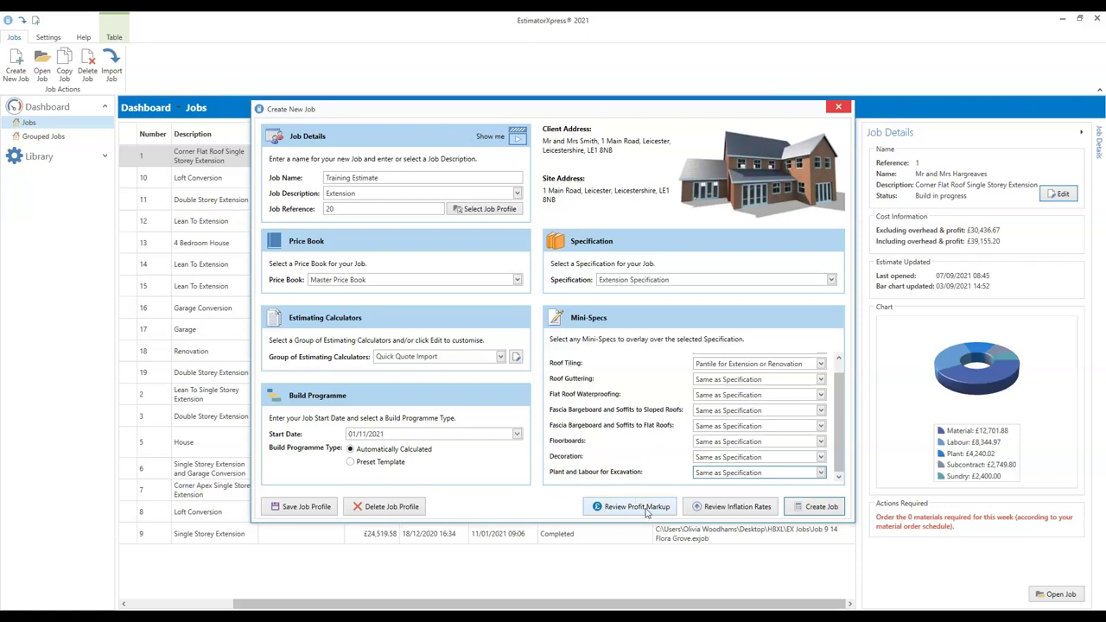
# Check the profit markups, leaving 15% overhead and 15% profit on every resource.
pyautogui.click(645, 509)
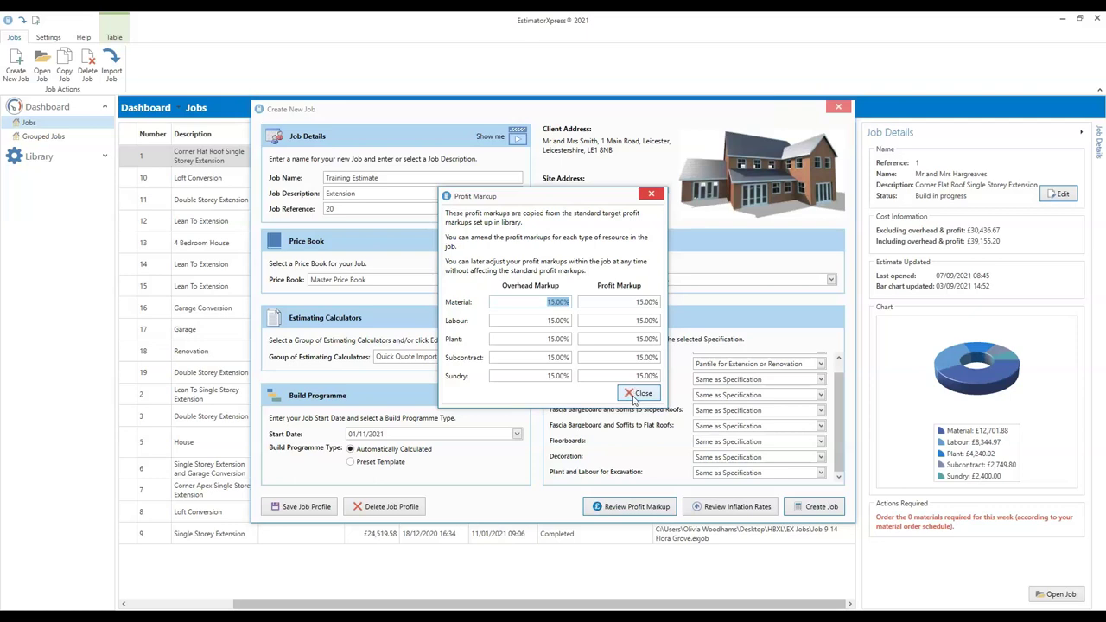
pyautogui.click(636, 397)
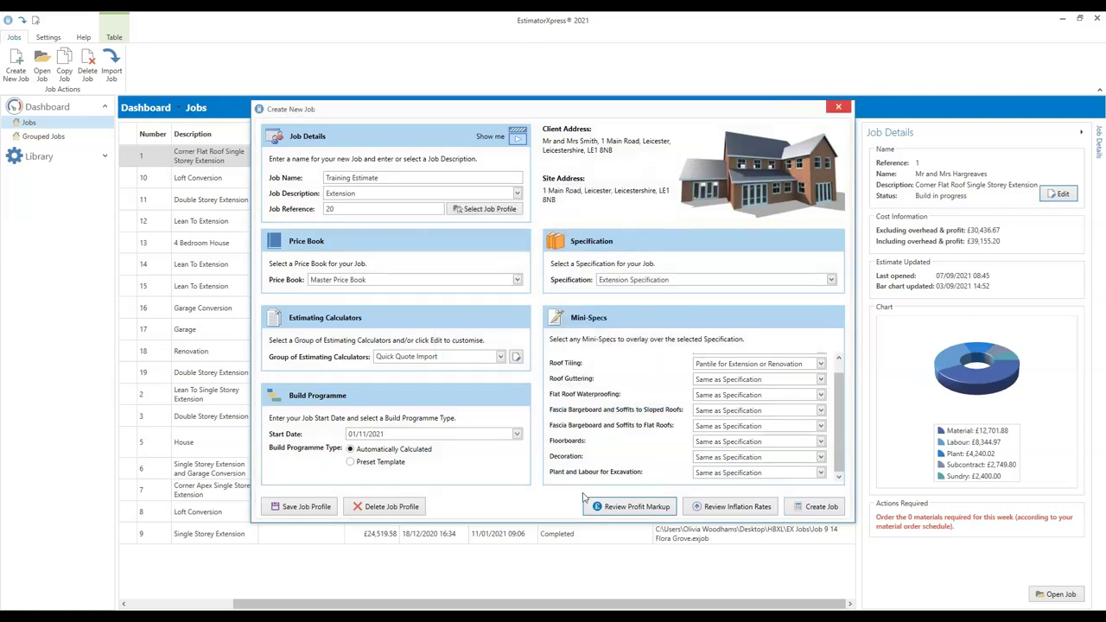
# Review the inflation rates: 5.00% for each resource and a 12-week delay.
pyautogui.click(735, 508)
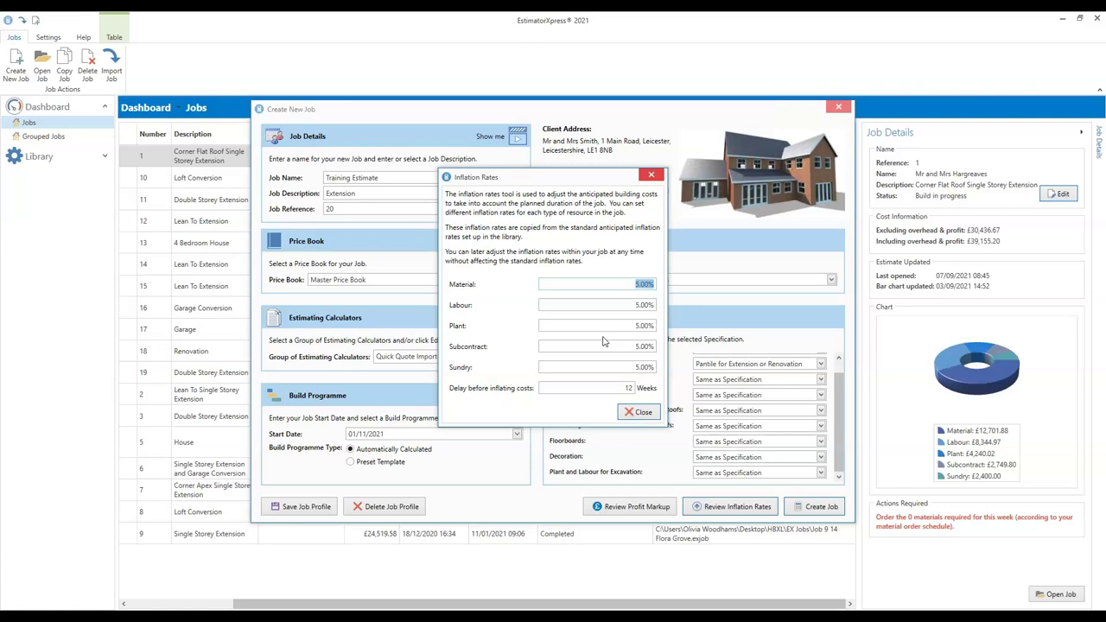
pyautogui.click(631, 305)
pyautogui.click(627, 389)
pyautogui.click(638, 284)
# Close the inflation review and create Job 20 'Training Estimate' with its Main Quote Template.
pyautogui.click(648, 415)
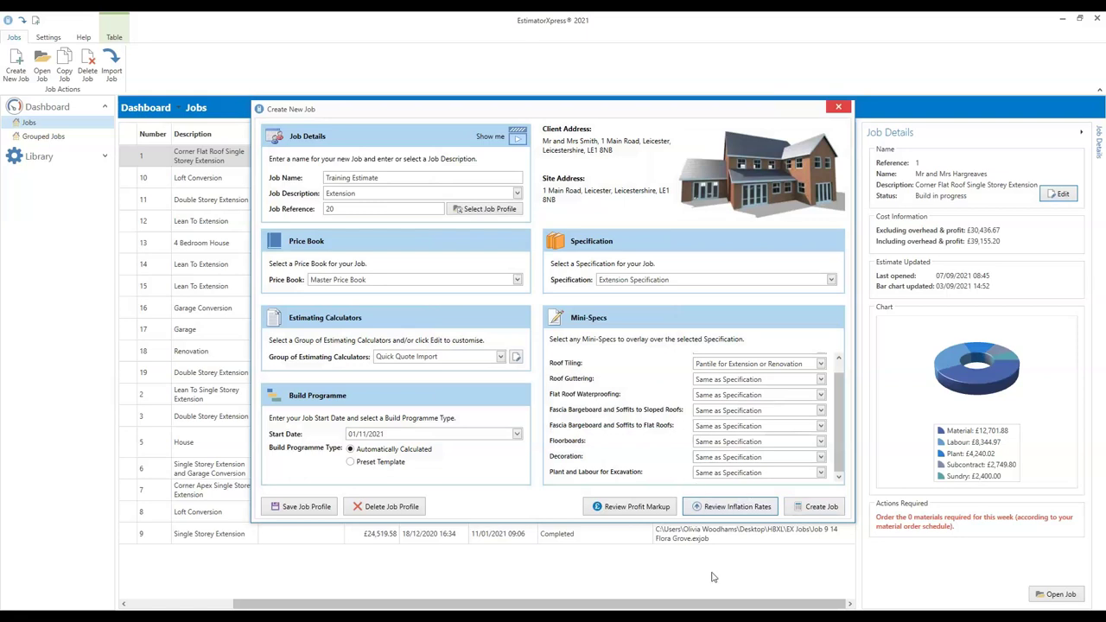
pyautogui.click(822, 507)
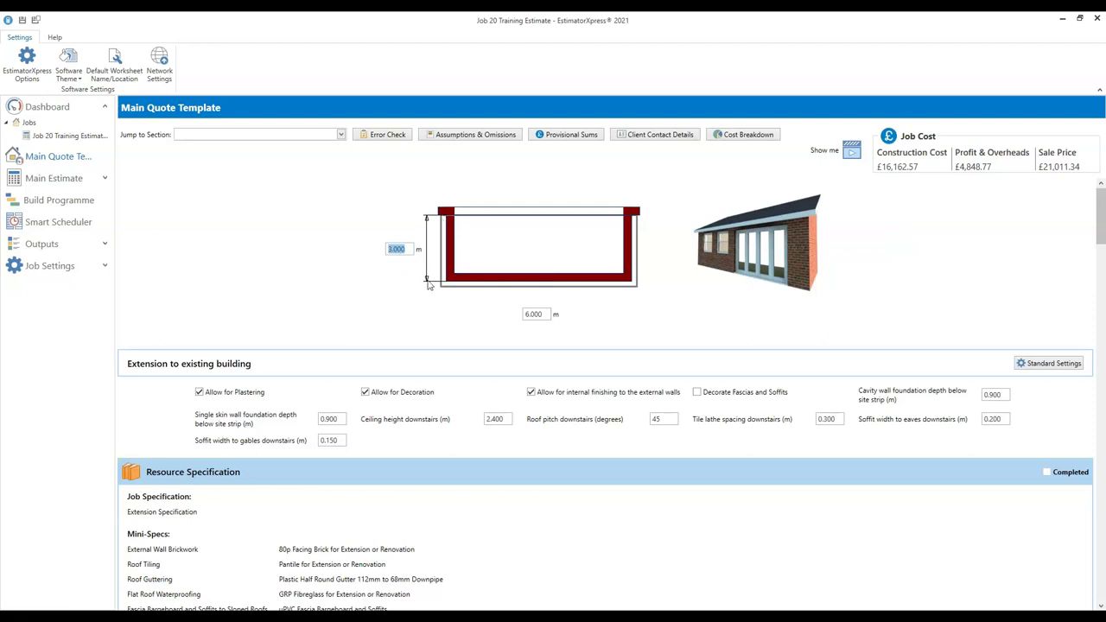
# Change the extension width from 6.000 m to 5 m.
pyautogui.click(544, 314)
pyautogui.doubleClick(546, 314)
pyautogui.write('5')
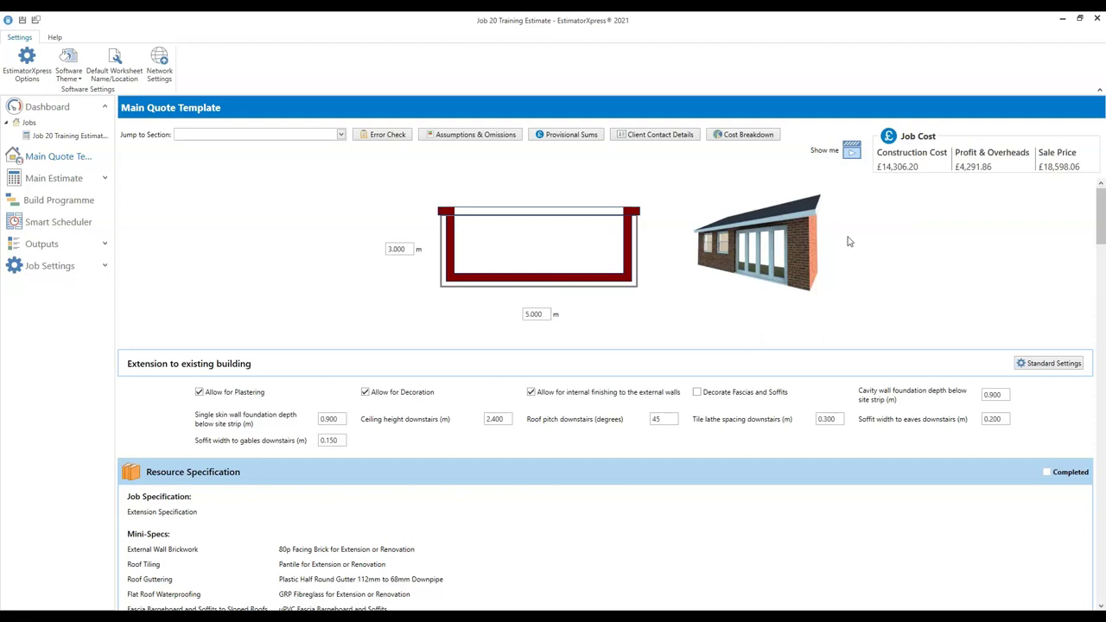
# View the construction cost breakdown and drop the decoration allowance for the extension.
pyautogui.click(899, 178)
pyautogui.moveTo(902, 169)
pyautogui.moveTo(974, 172)
pyautogui.moveTo(1060, 167)
pyautogui.moveTo(200, 402)
pyautogui.moveTo(418, 405)
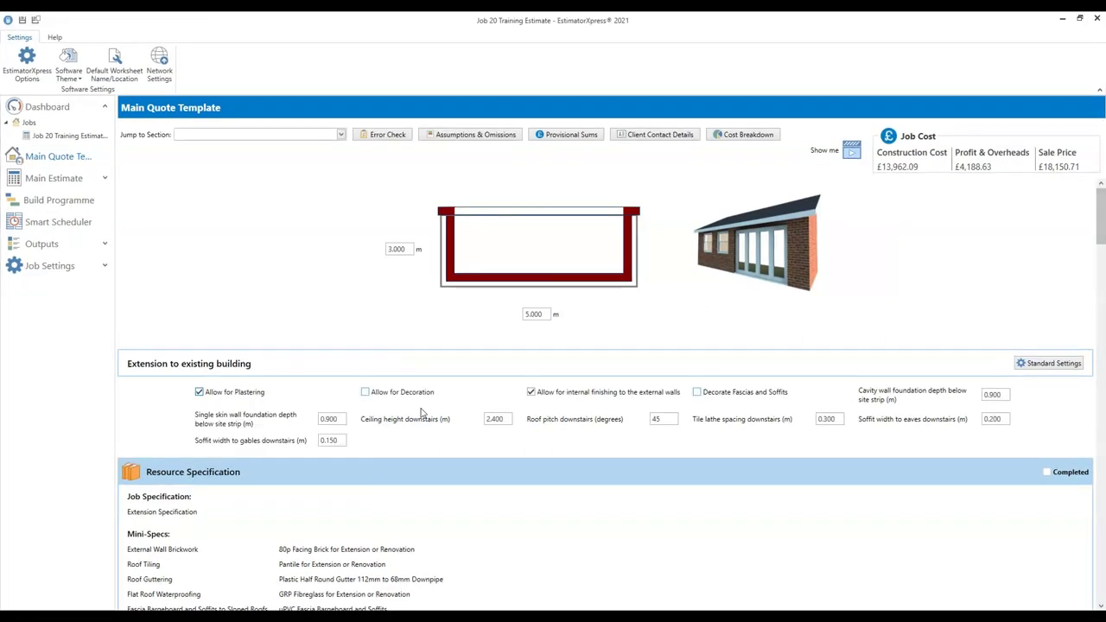
# Re-tick Allow for Decoration for the extension, restoring the £18,598.06 sale price.
pyautogui.click(365, 392)
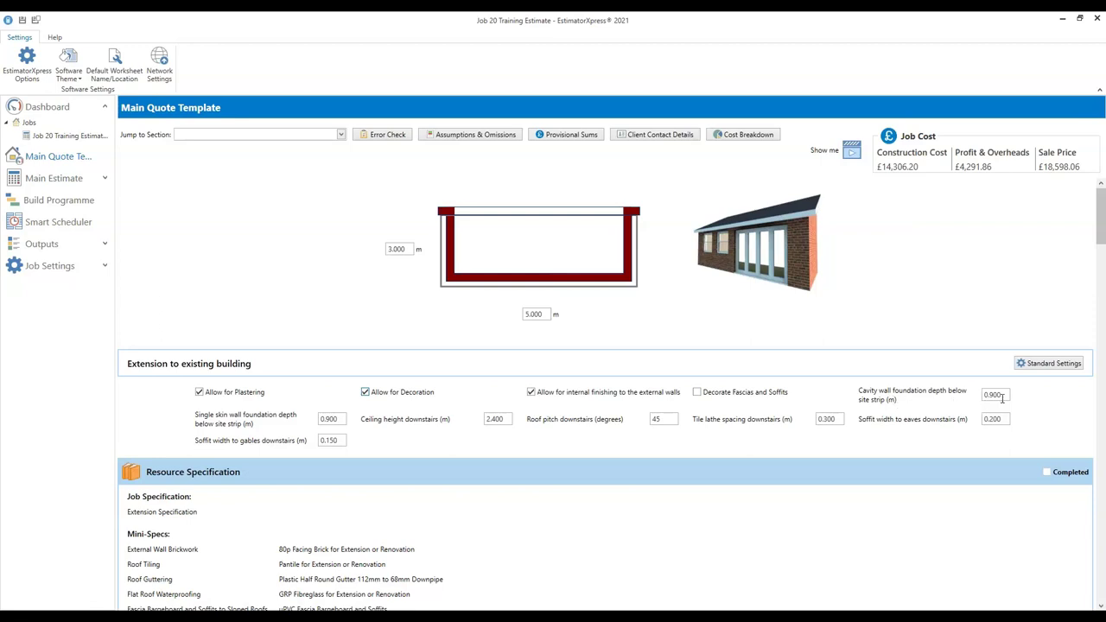
pyautogui.moveTo(1004, 395); pyautogui.dragTo(981, 399)
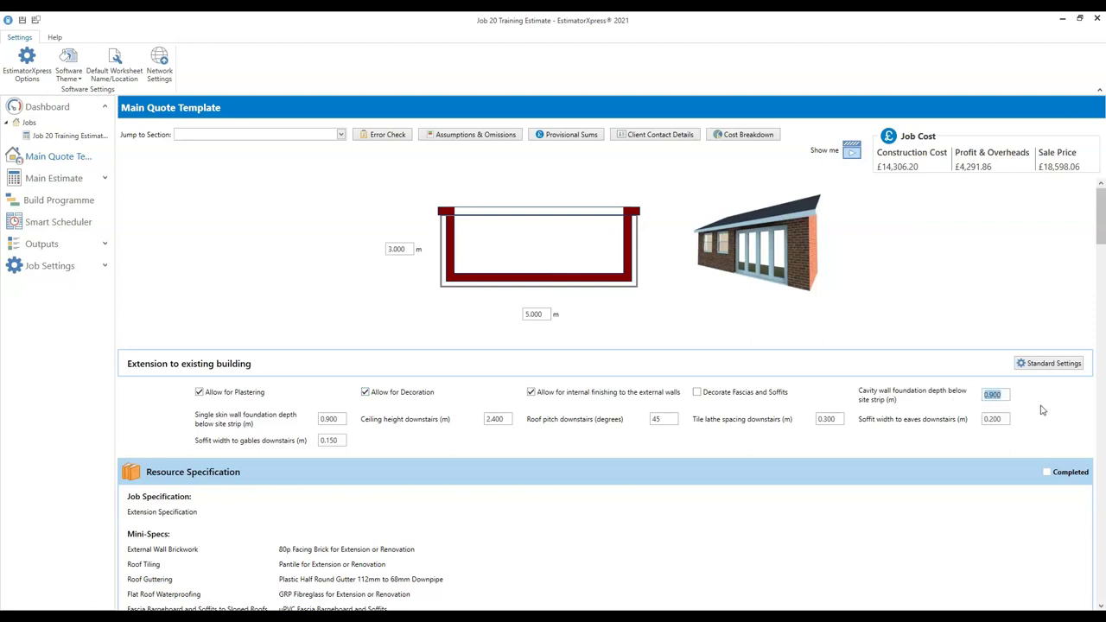
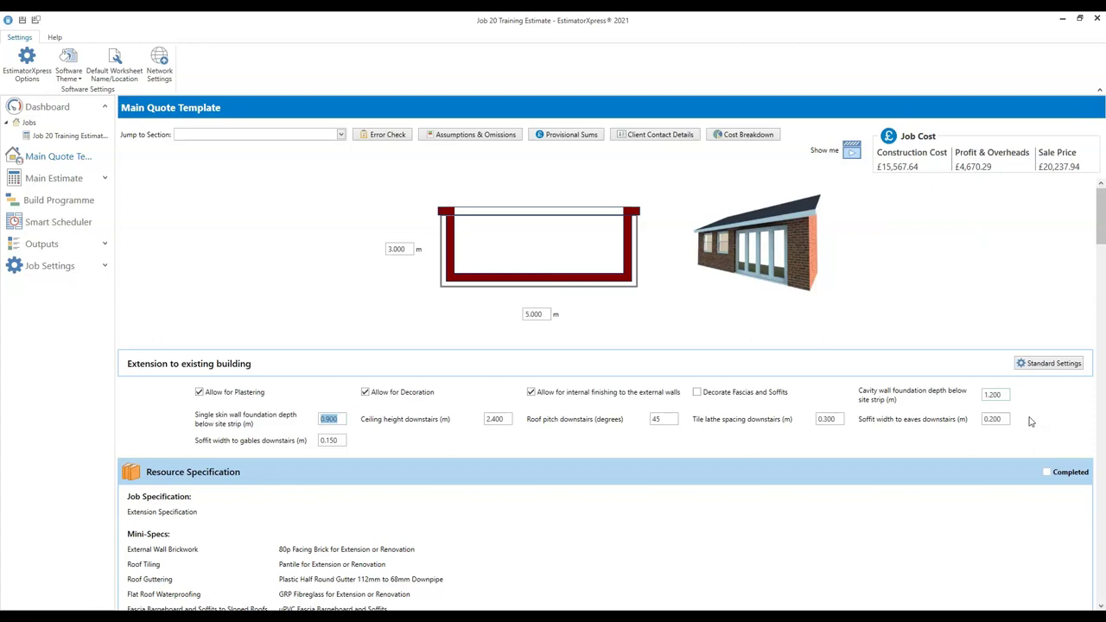
# Change the downstairs roof pitch from 45 to 22, leaving tile lathe spacing at 0.300.
pyautogui.press('Tab')
pyautogui.click(506, 421)
pyautogui.moveTo(663, 419); pyautogui.dragTo(647, 422)
pyautogui.write('22')
pyautogui.press('Tab')
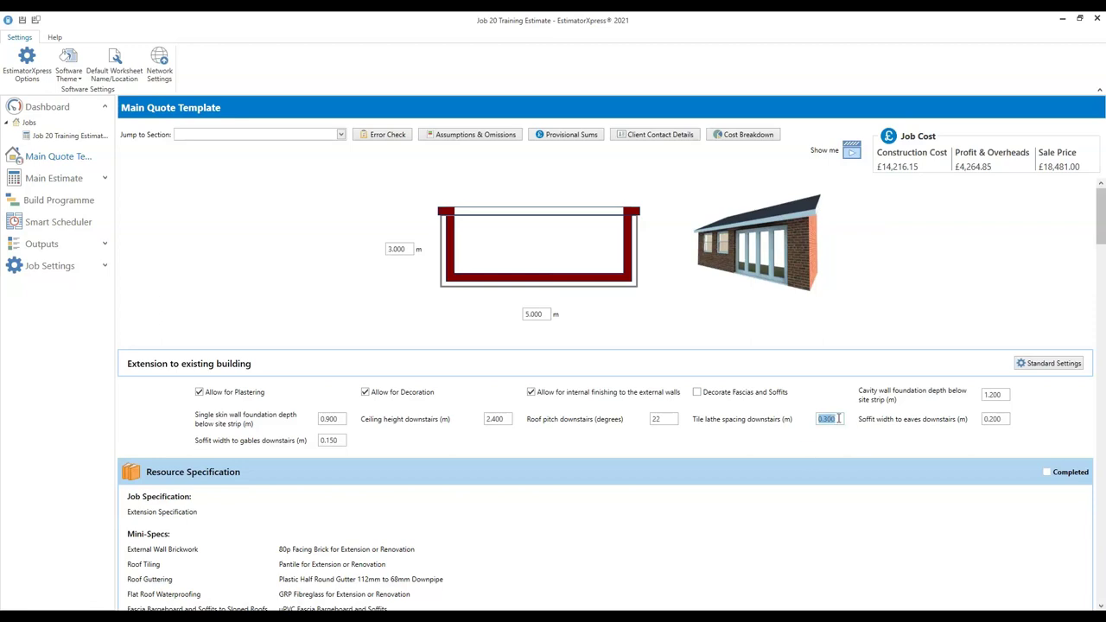
pyautogui.click(839, 419)
# In Standard Settings, set the Roofs sarking board covering option to Y.
pyautogui.click(1043, 369)
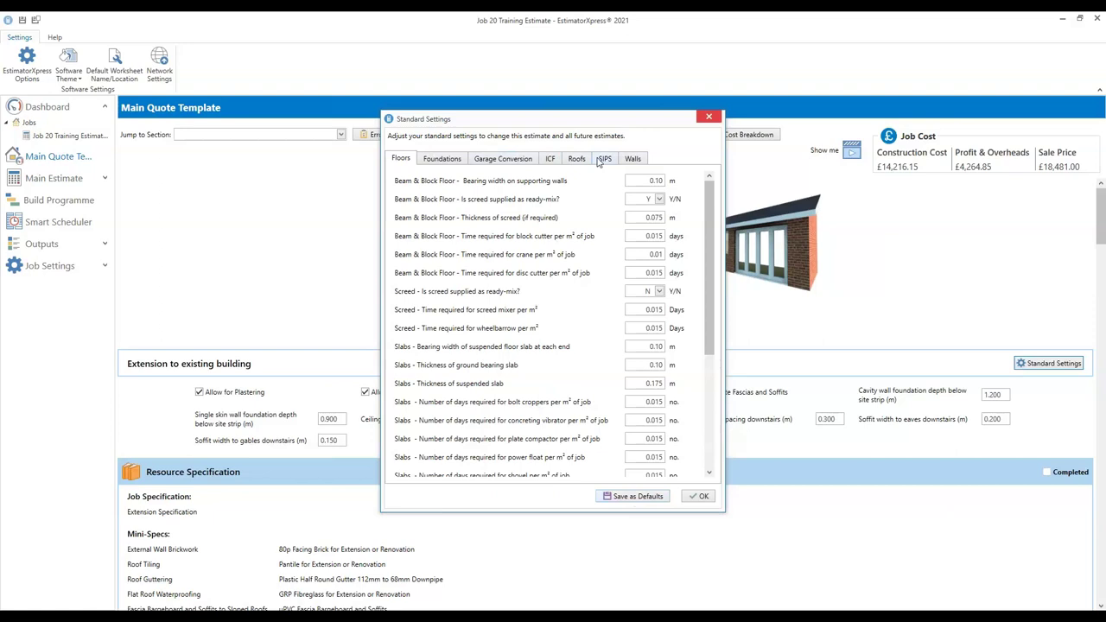
pyautogui.click(577, 159)
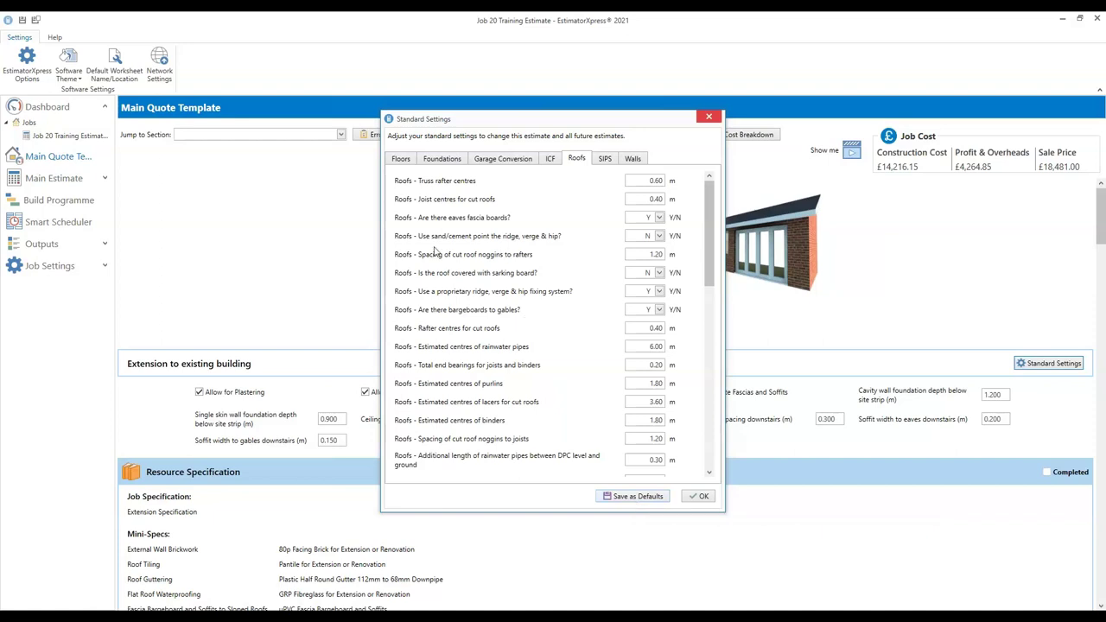
pyautogui.click(659, 273)
pyautogui.click(655, 289)
# Review the Floors, Foundations, Garage Conversion, ICF and SIPS tabs, then apply the settings.
pyautogui.click(405, 165)
pyautogui.click(437, 163)
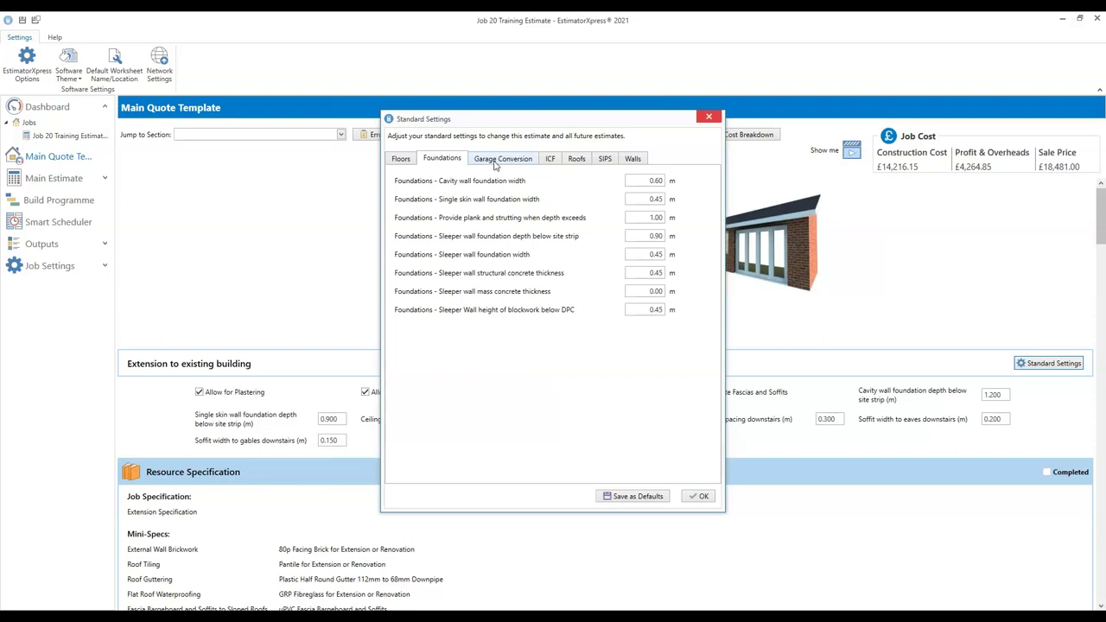
pyautogui.click(495, 164)
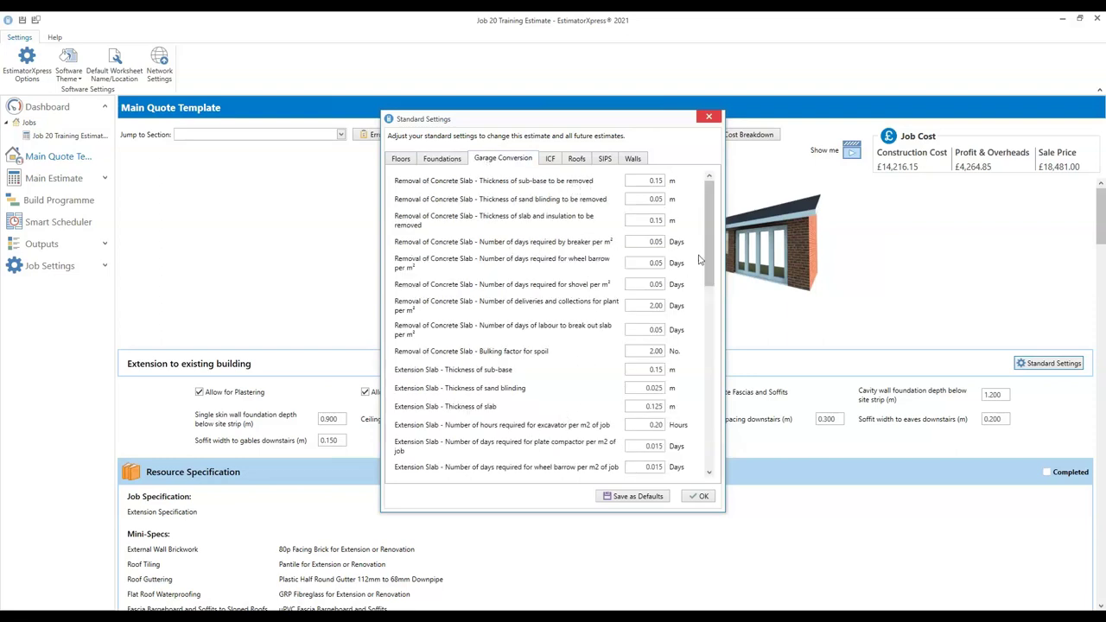
pyautogui.moveTo(707, 263)
pyautogui.mouseDown()
pyautogui.moveTo(707, 407)
pyautogui.moveTo(707, 259)
pyautogui.mouseUp()
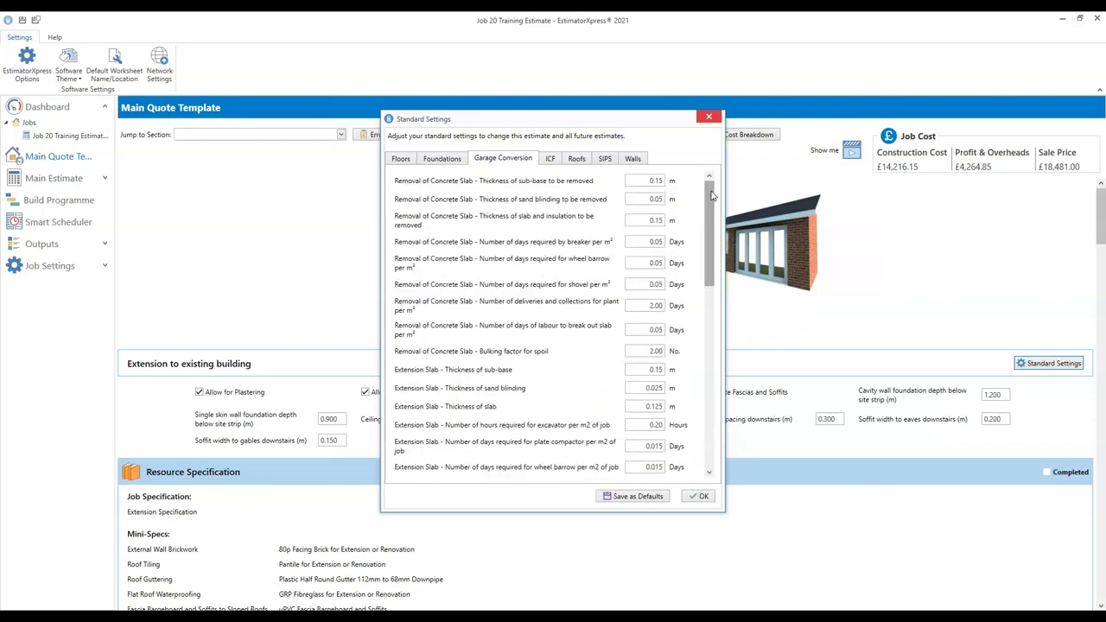
pyautogui.click(554, 164)
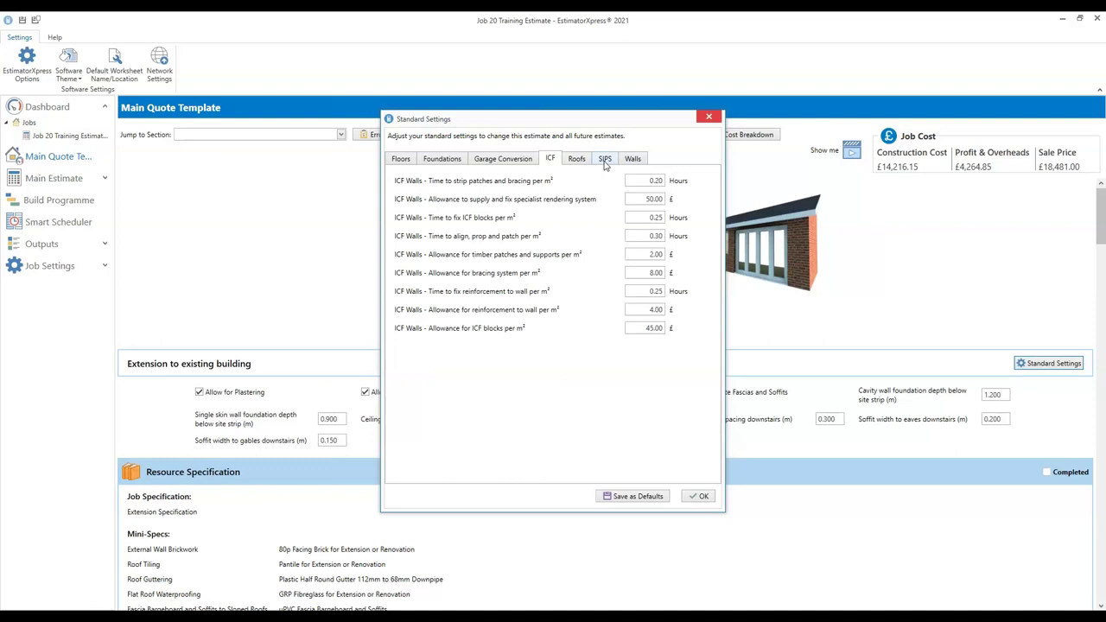
pyautogui.click(605, 163)
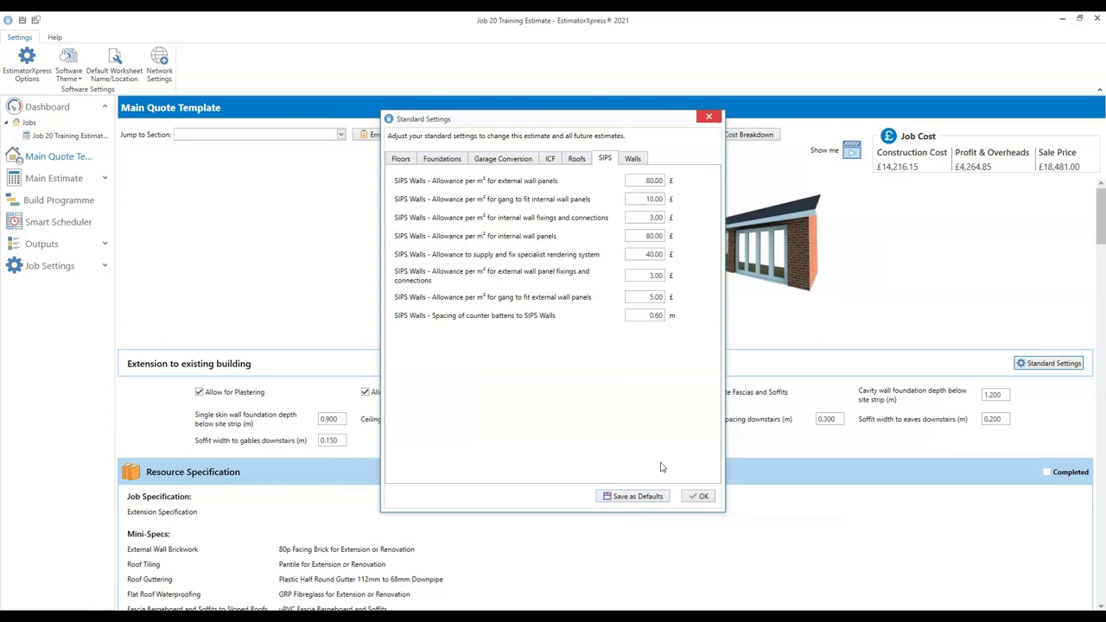
pyautogui.click(702, 498)
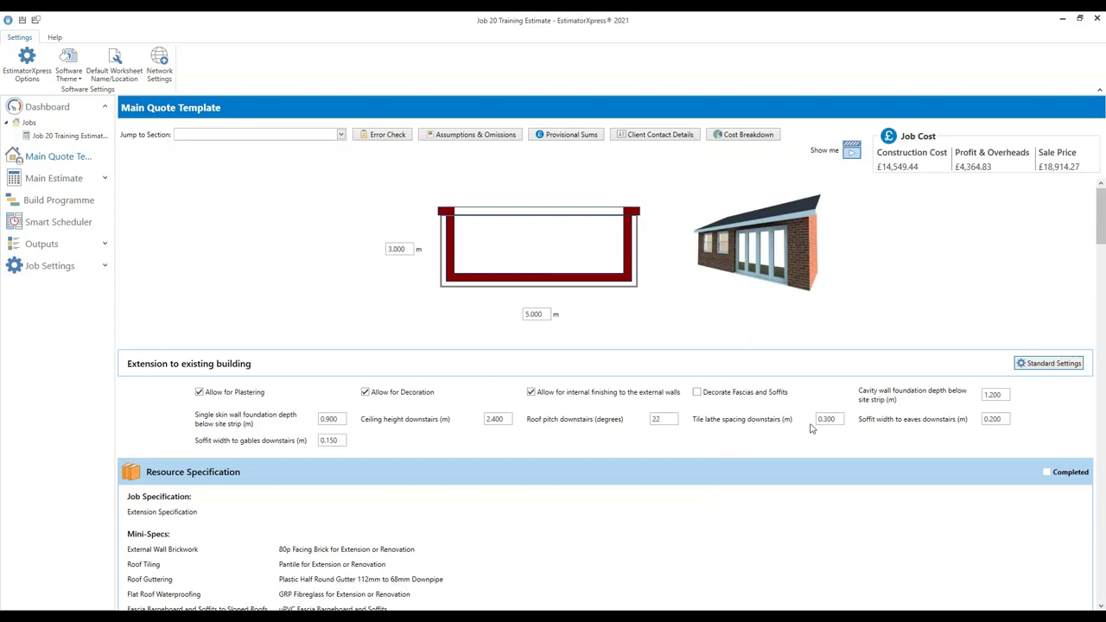
# Scroll to Resource Specification and open Edit Specification and Mini-Specs.
pyautogui.scroll(-5, 821, 424)
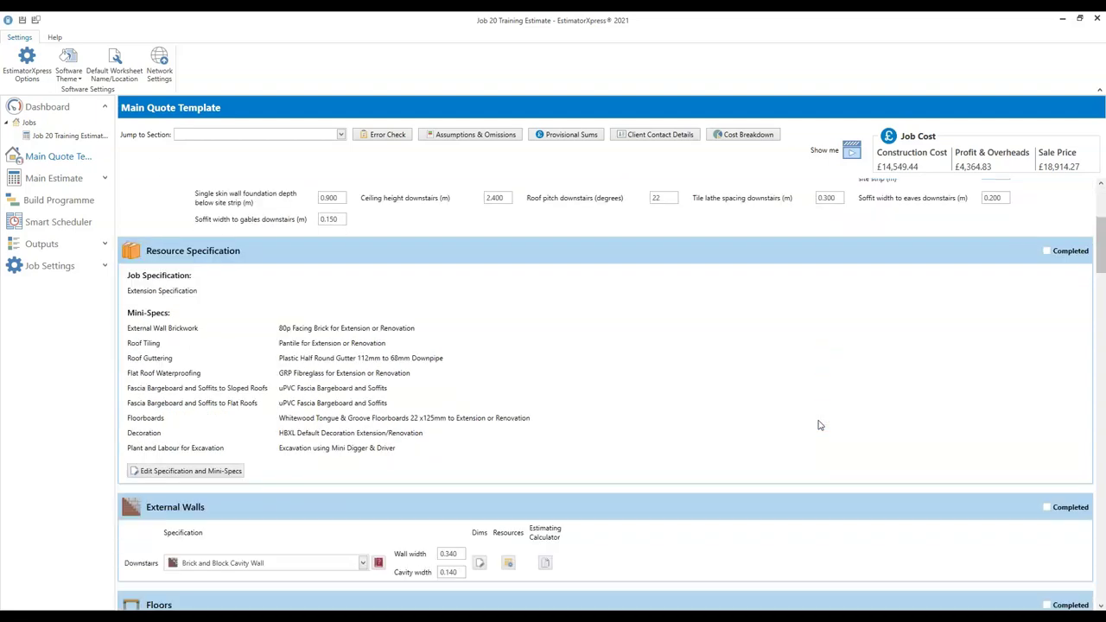
pyautogui.scroll(-1, 820, 425)
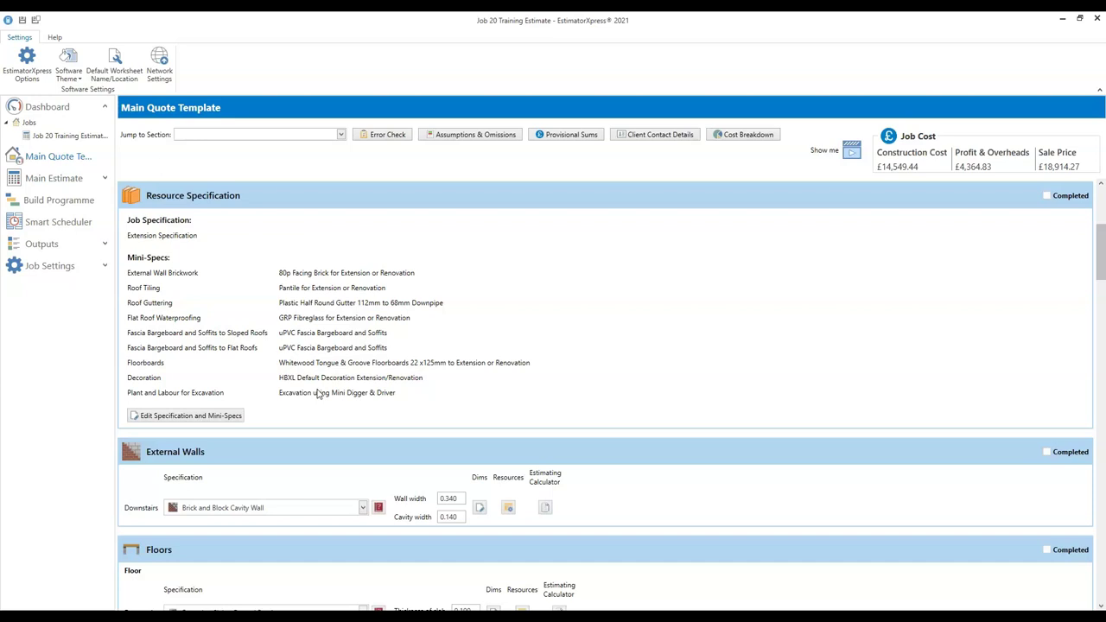
pyautogui.click(196, 421)
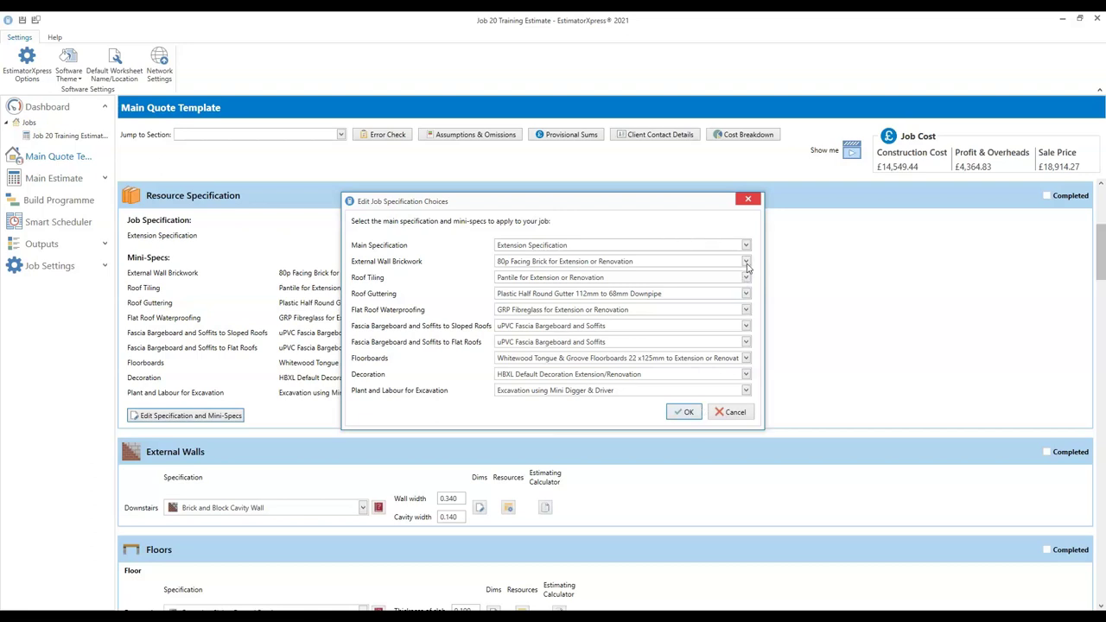
# Set External Wall Brickwork to 90p Facing Brick, accept the recalculation, and scroll to Floors.
pyautogui.click(747, 263)
pyautogui.click(517, 295)
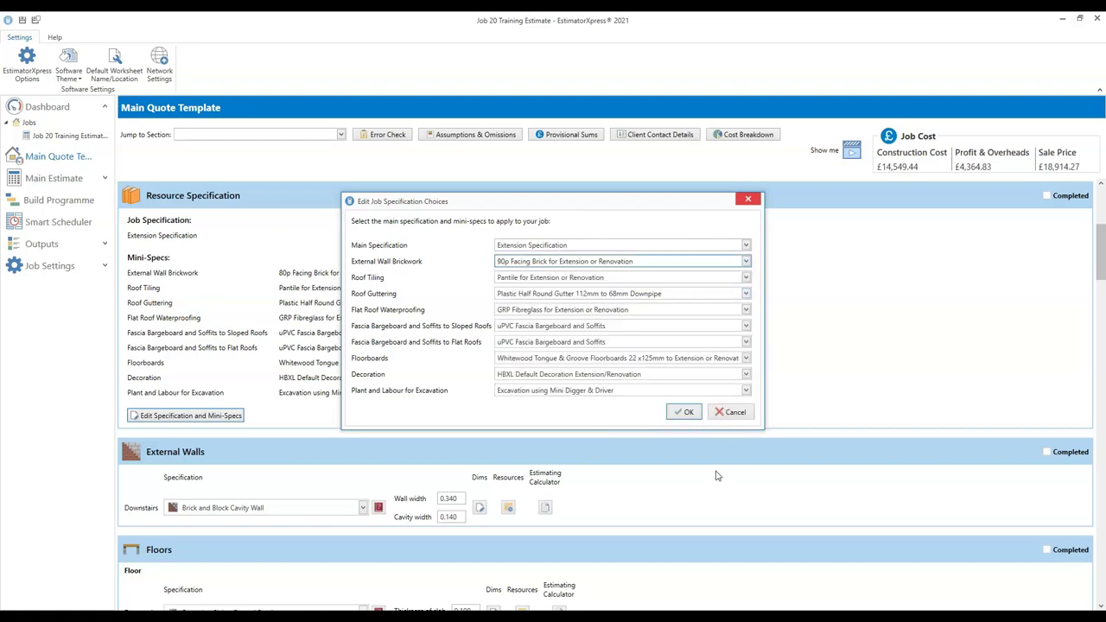
pyautogui.click(687, 412)
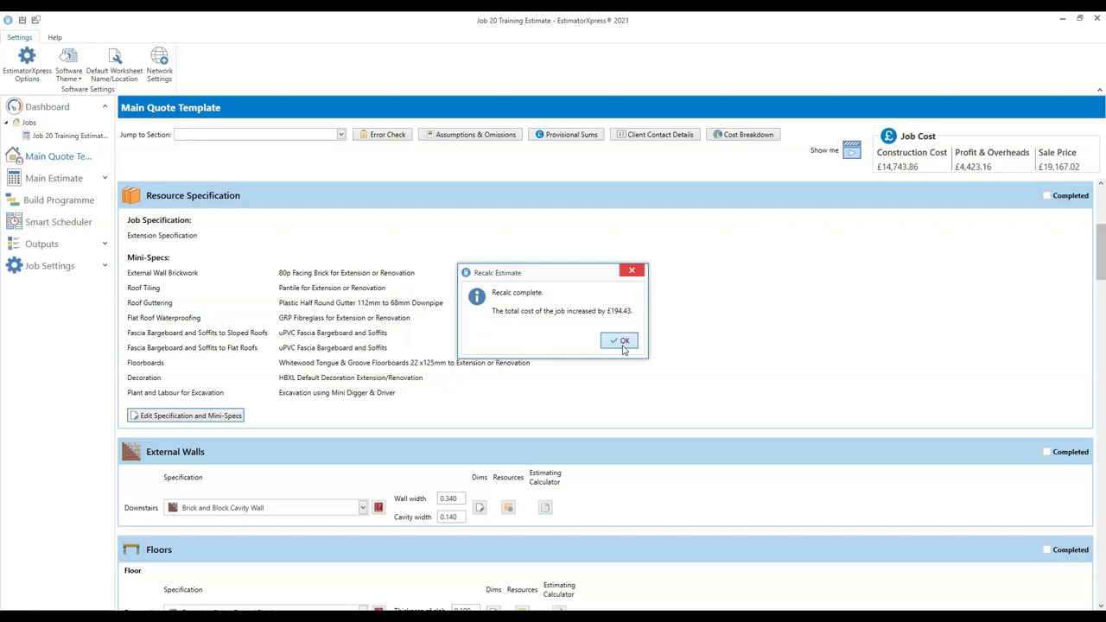
pyautogui.click(623, 343)
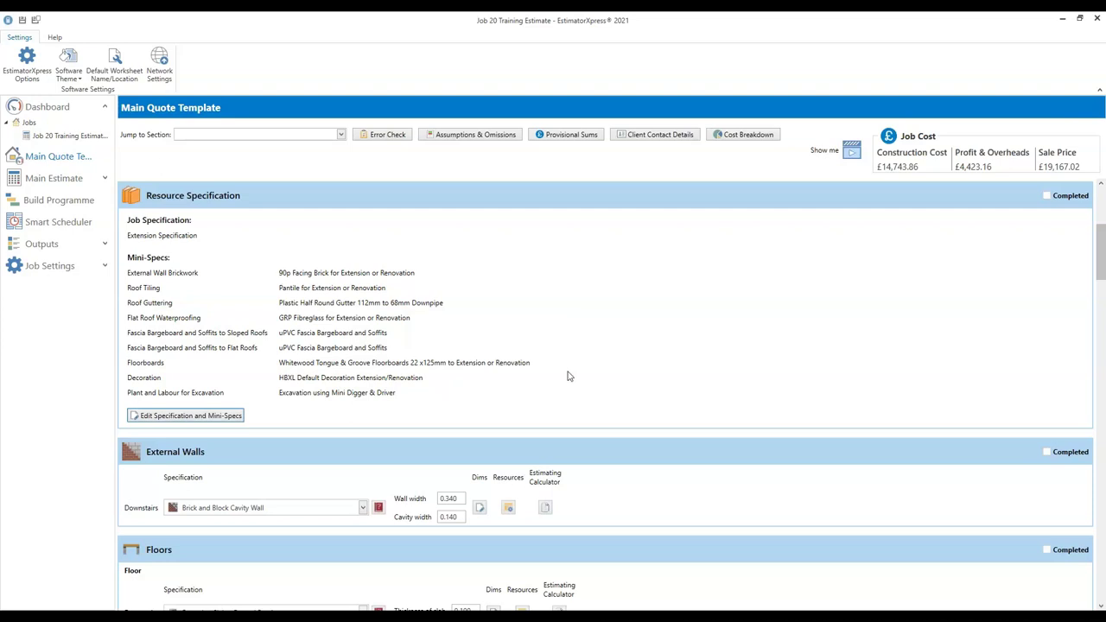
pyautogui.scroll(-3, 653, 383)
pyautogui.scroll(-2, 661, 383)
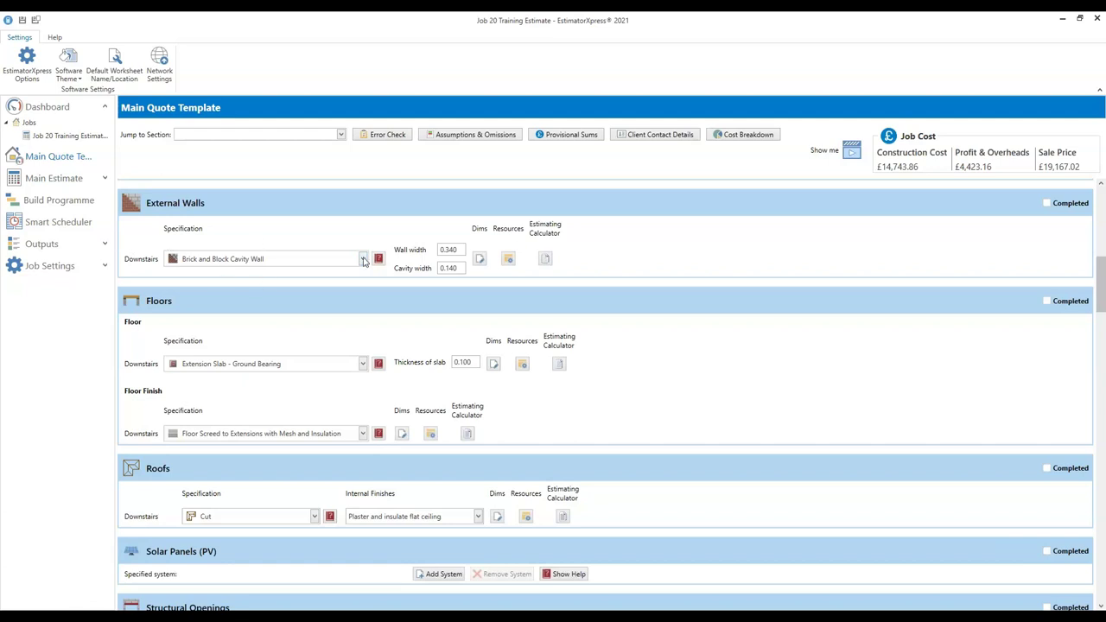
pyautogui.click(363, 259)
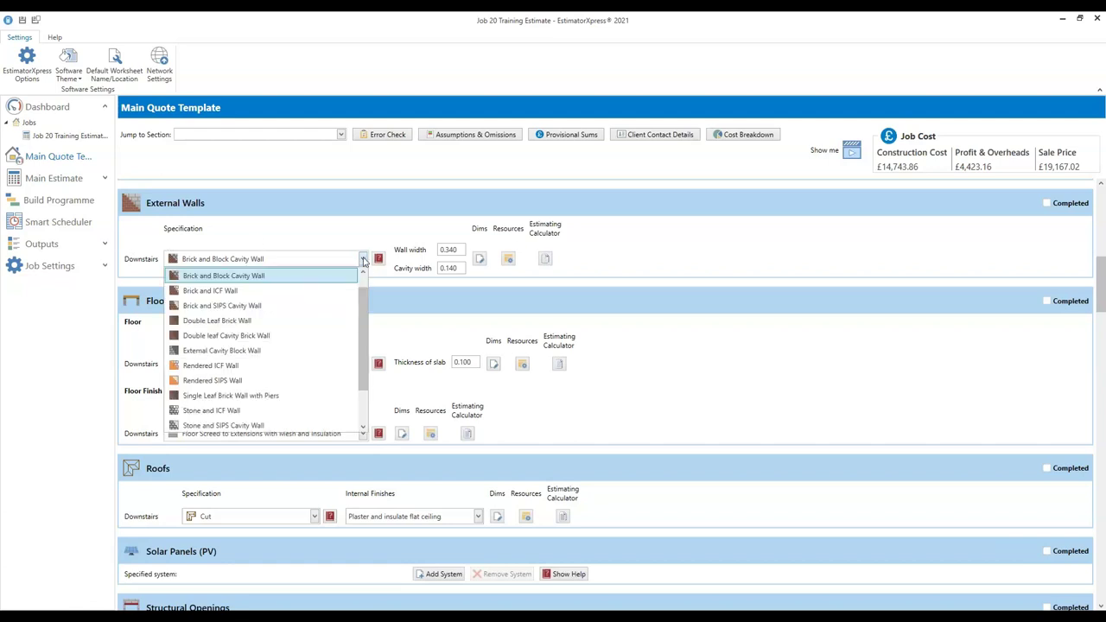
pyautogui.moveTo(363, 299)
pyautogui.mouseDown()
pyautogui.moveTo(364, 335)
pyautogui.moveTo(368, 286)
pyautogui.mouseUp()
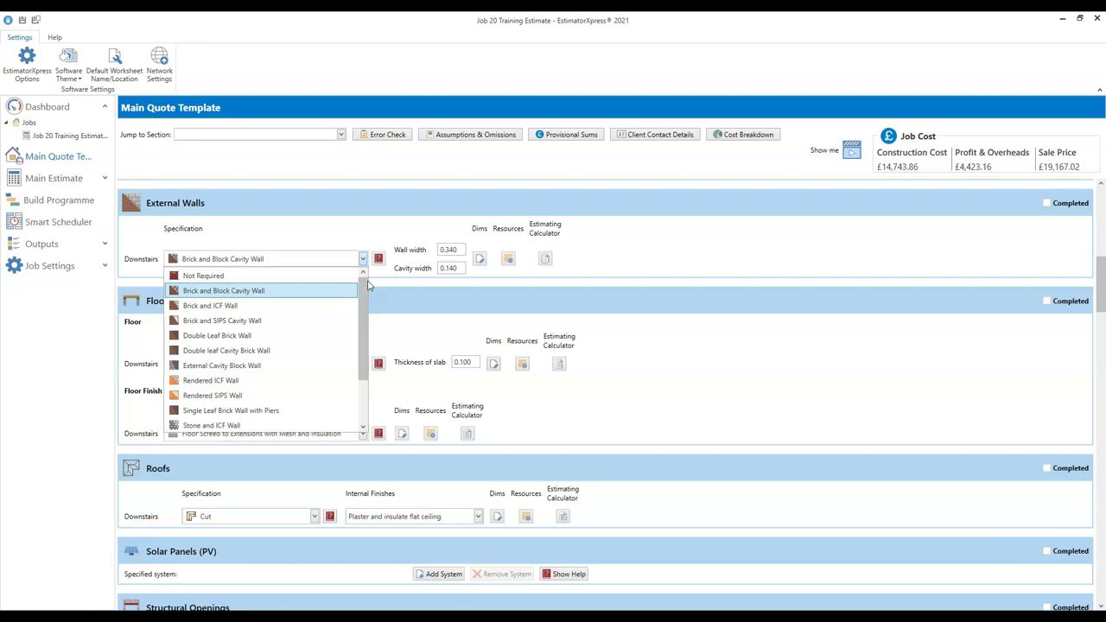
pyautogui.click(279, 238)
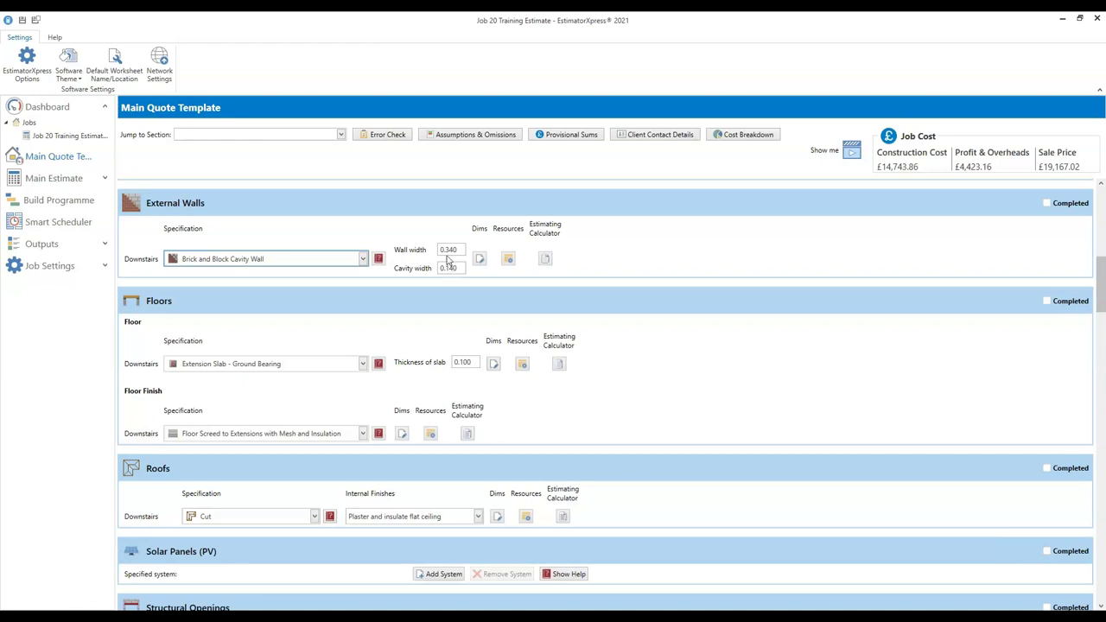
# Change the wall width from 0.340 to 0.300 and the cavity width to 0.100.
pyautogui.moveTo(457, 250); pyautogui.dragTo(449, 249)
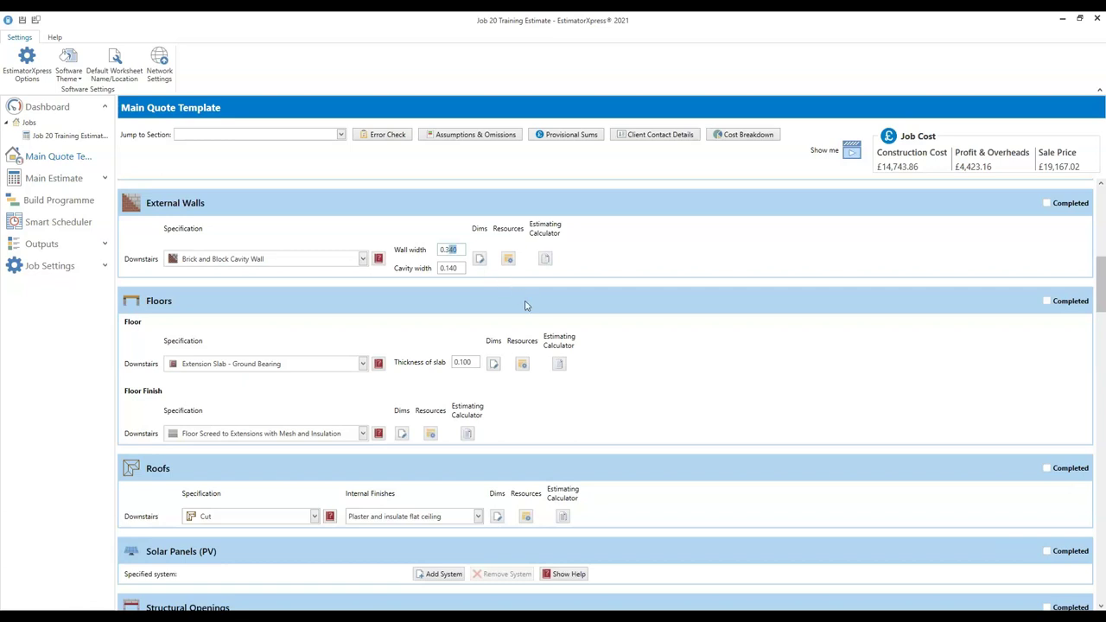
pyautogui.write('00')
pyautogui.click(458, 269)
pyautogui.moveTo(458, 269); pyautogui.dragTo(448, 269)
pyautogui.write('00')
pyautogui.press('Tab')
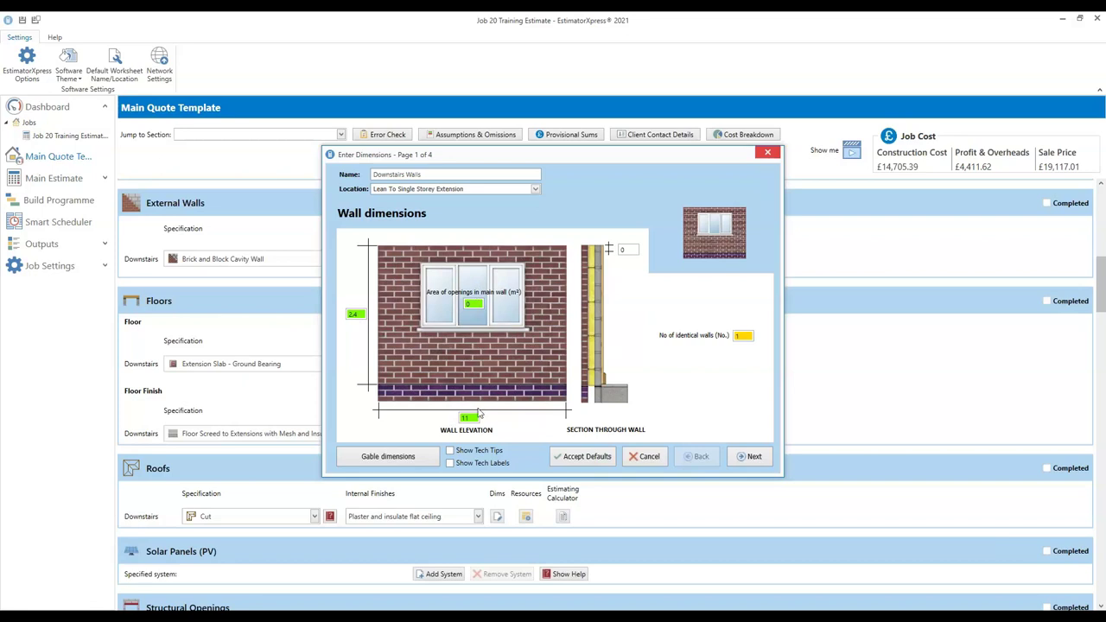
pyautogui.moveTo(476, 419)
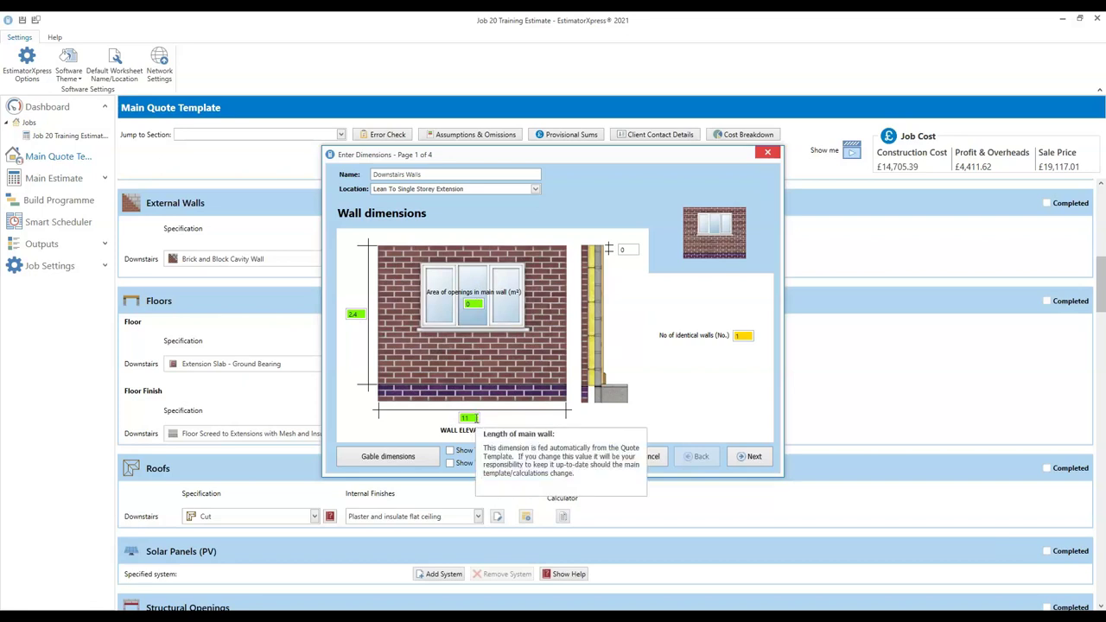
pyautogui.click(473, 421)
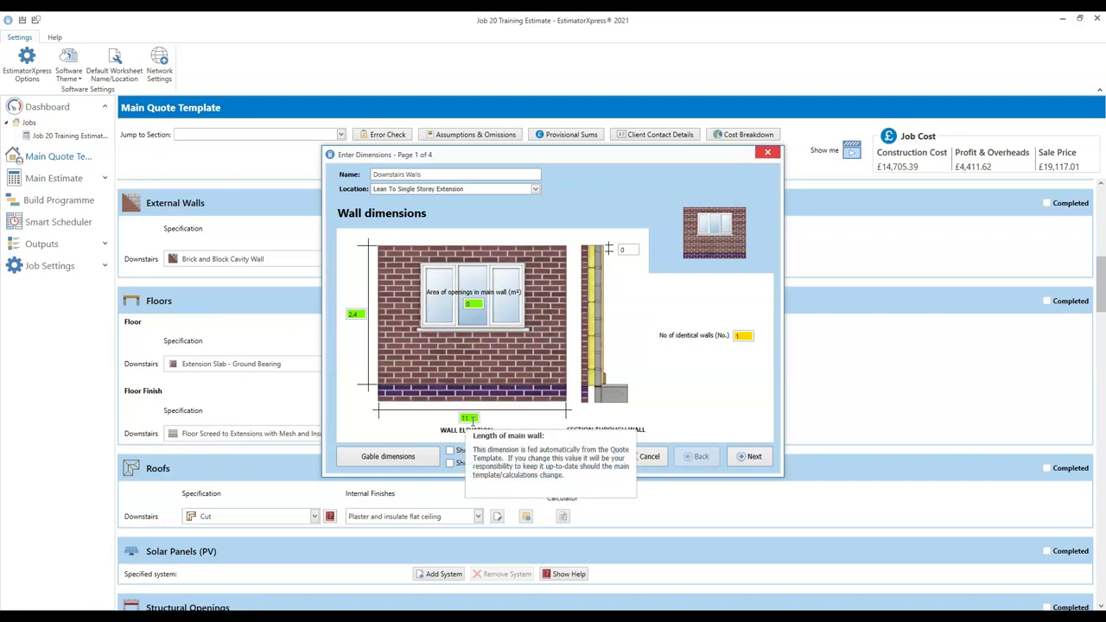
pyautogui.click(361, 312)
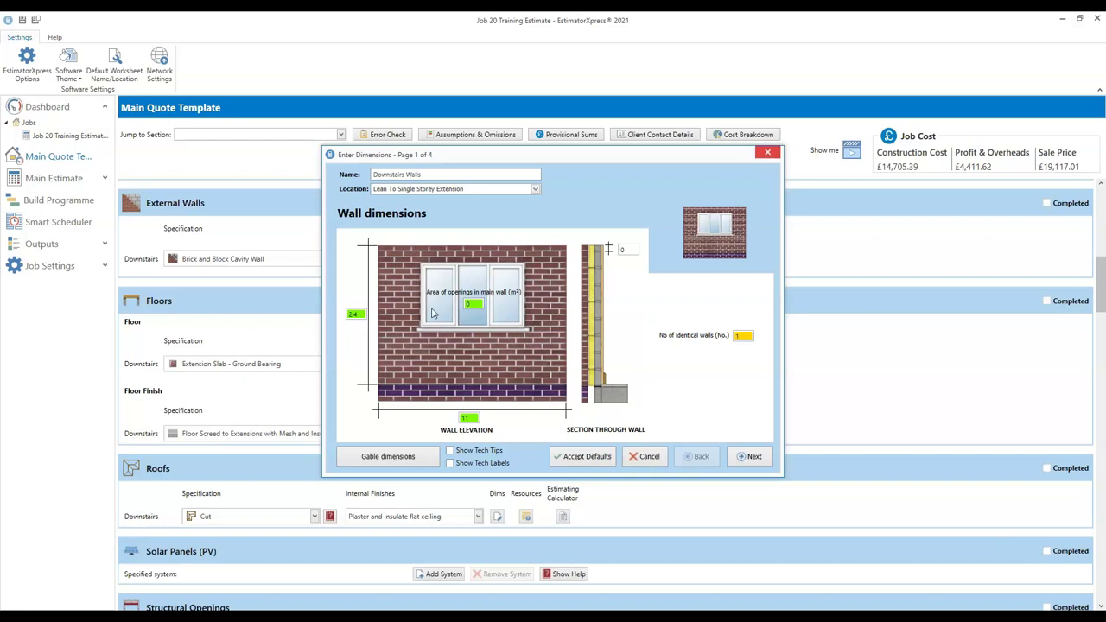
pyautogui.moveTo(474, 304)
pyautogui.moveTo(474, 418)
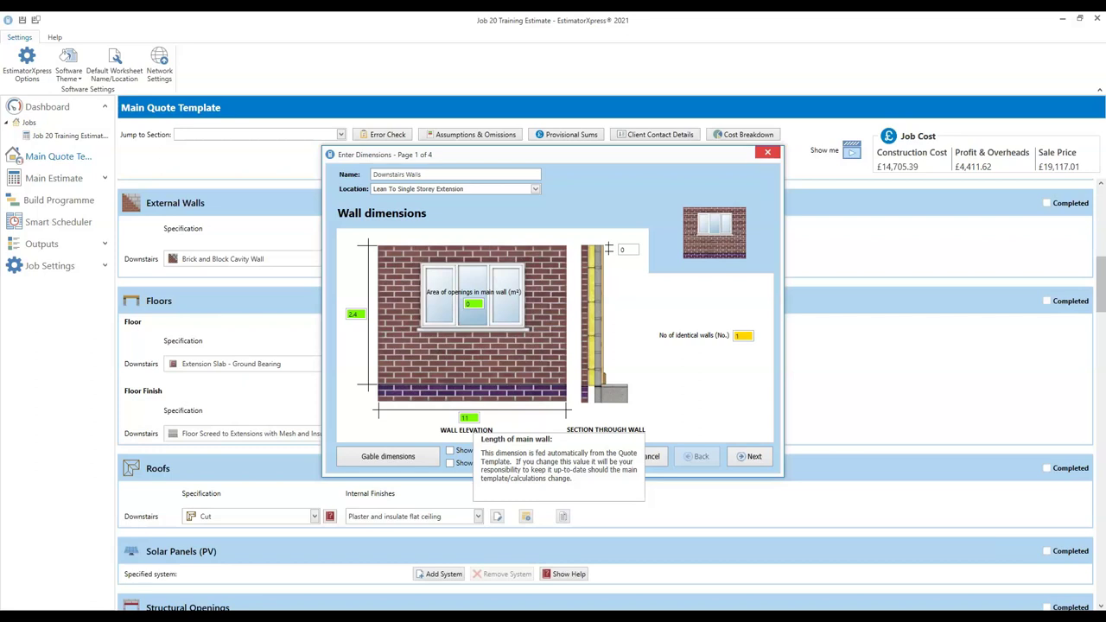
pyautogui.moveTo(360, 320)
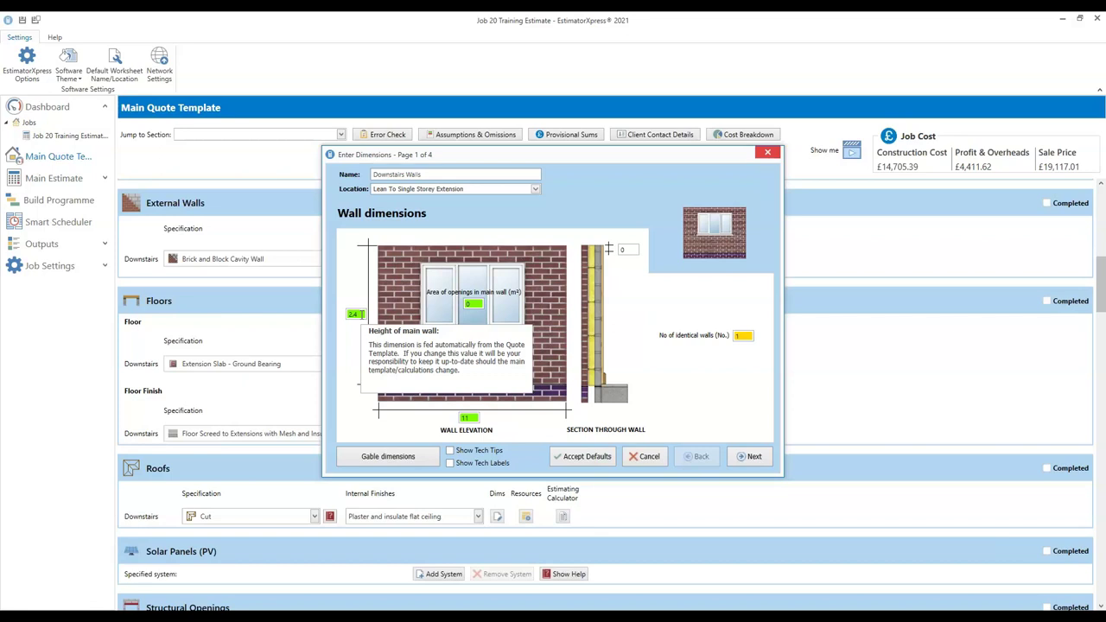
pyautogui.click(356, 313)
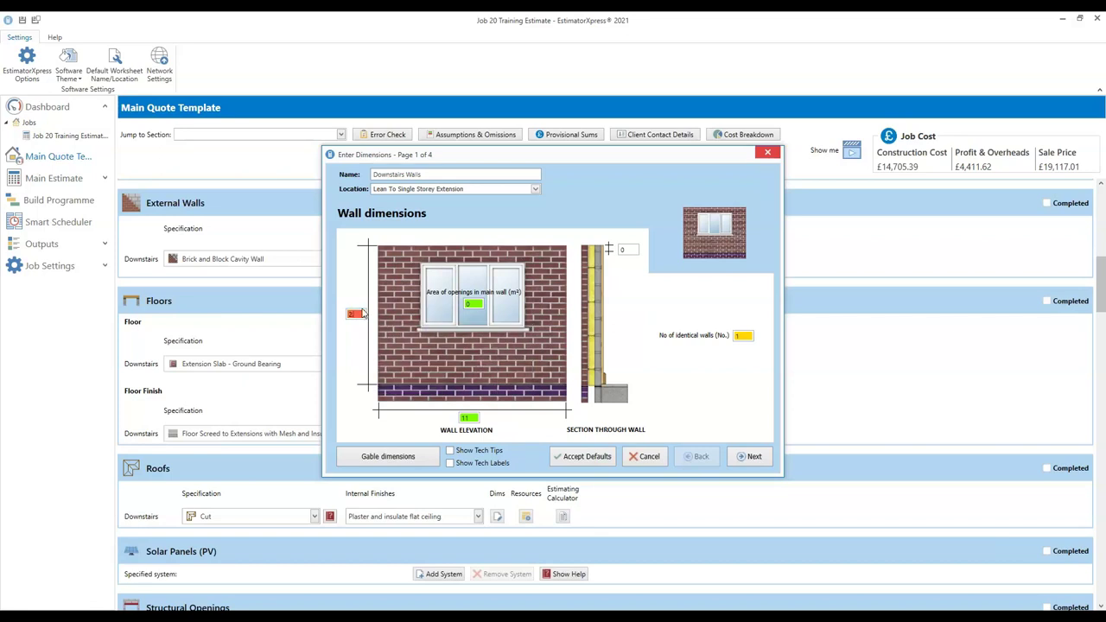
pyautogui.write('.3')
pyautogui.moveTo(362, 318)
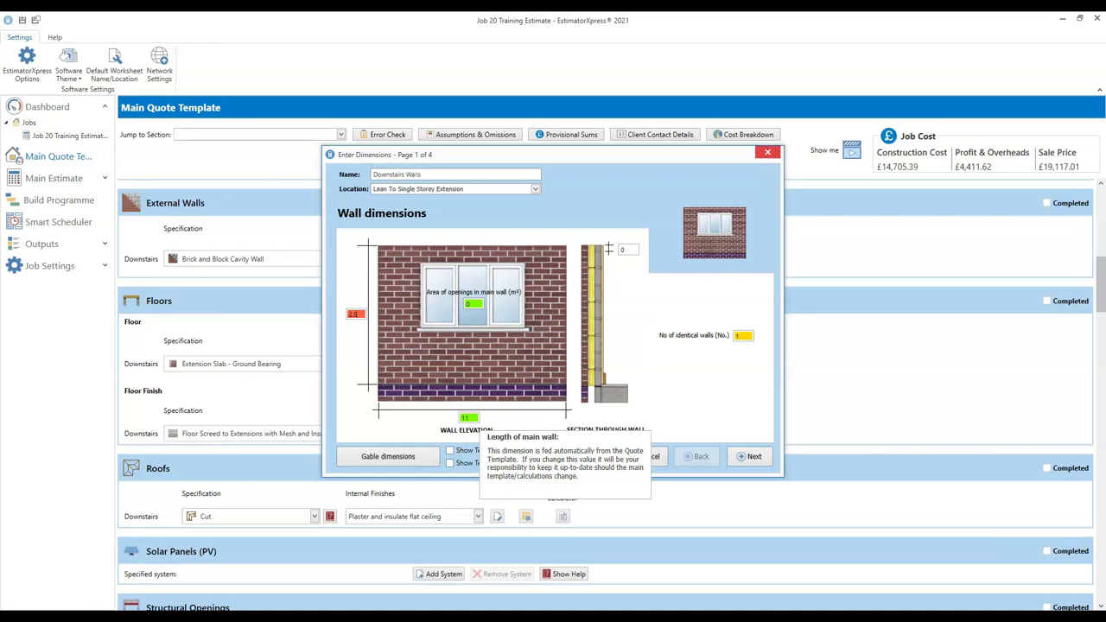
pyautogui.write('.4')
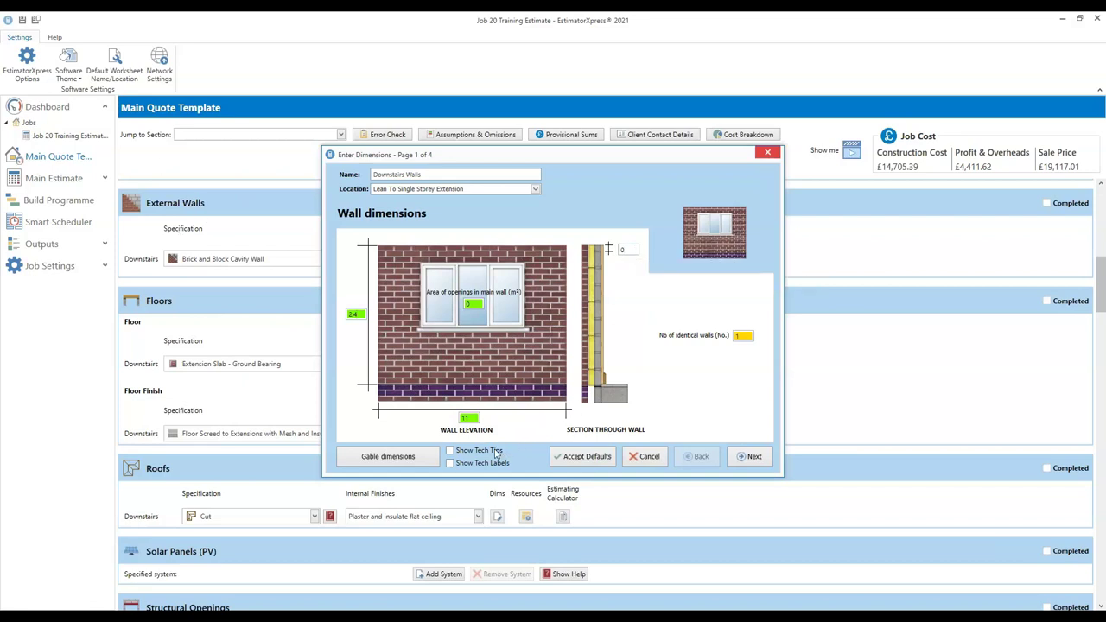
# Enable Show Tech Tips, check the number of identical walls, and advance to Foundation details.
pyautogui.click(450, 451)
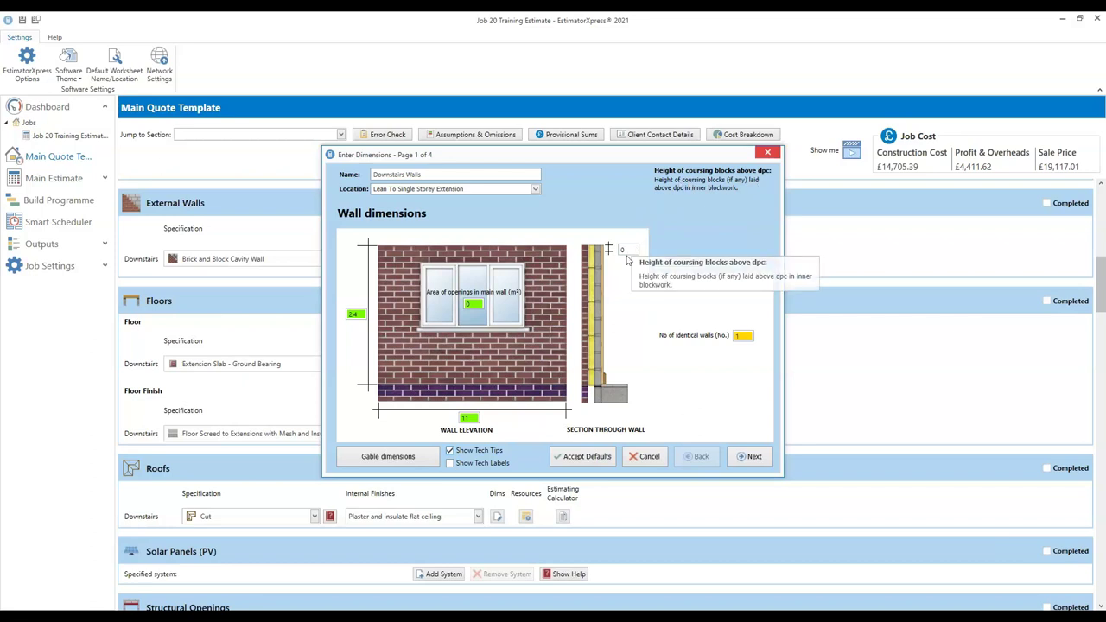
pyautogui.click(742, 335)
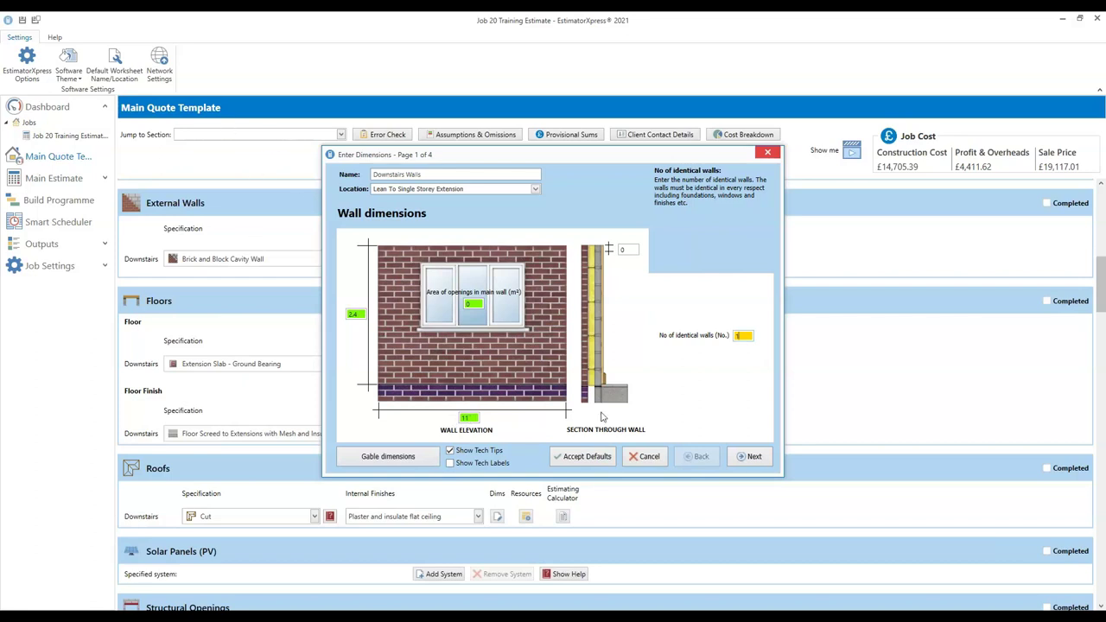
pyautogui.moveTo(745, 339)
pyautogui.click(753, 458)
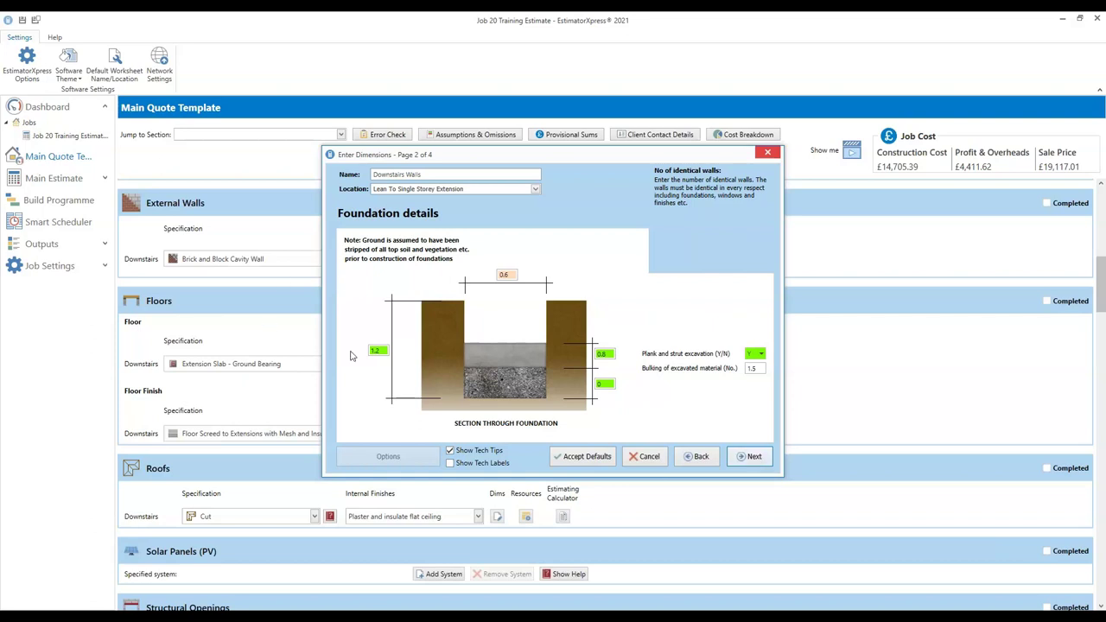
# Set foundation width to 0.6 and confirm excavated material bulking of 1.5 with plank and strut Y.
pyautogui.click(383, 351)
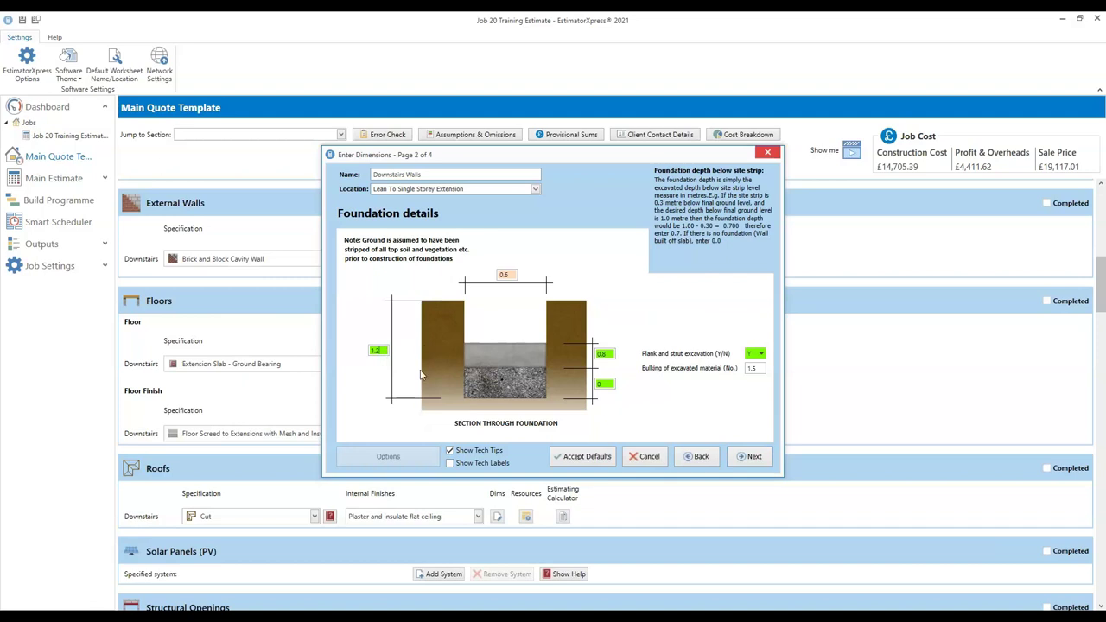
pyautogui.moveTo(384, 356)
pyautogui.moveTo(510, 275)
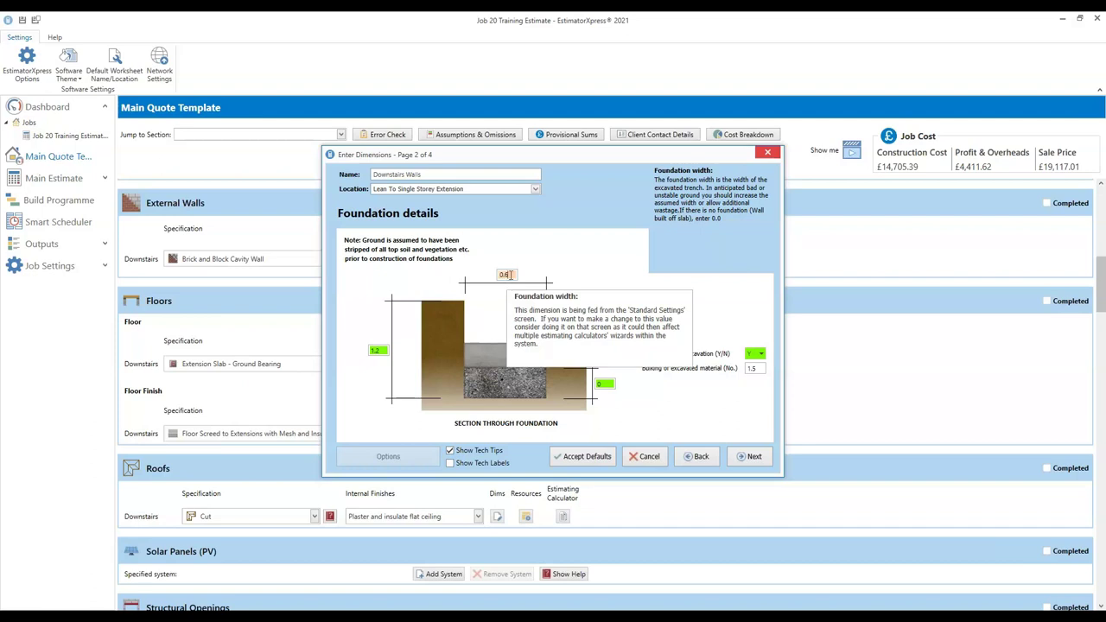
pyautogui.click(506, 275)
pyautogui.write('0.7')
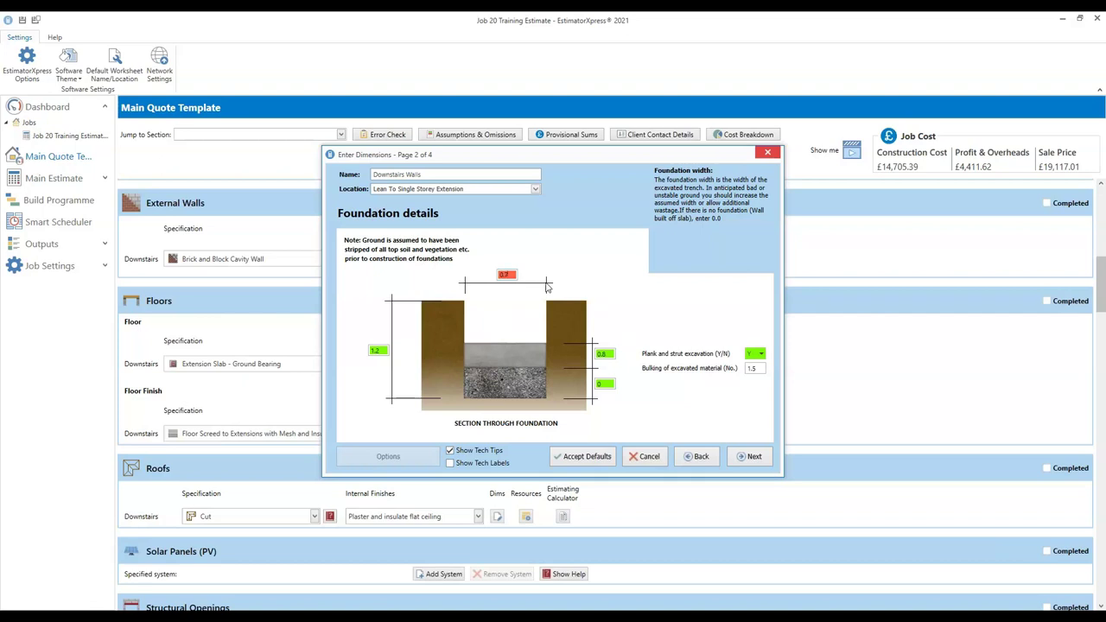
pyautogui.write('0.6')
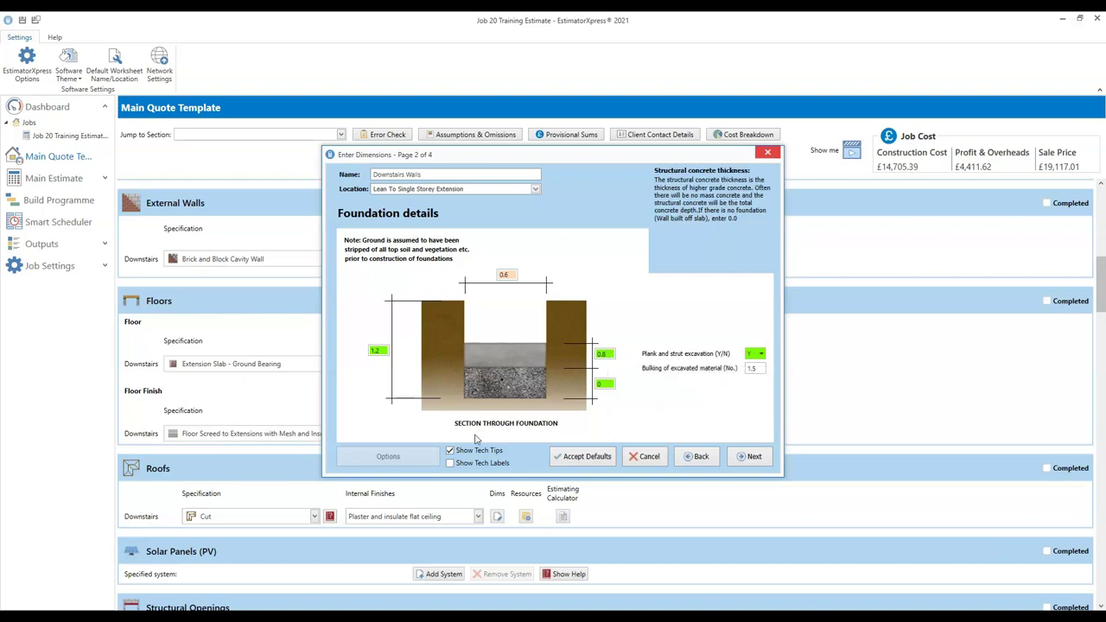
pyautogui.click(613, 354)
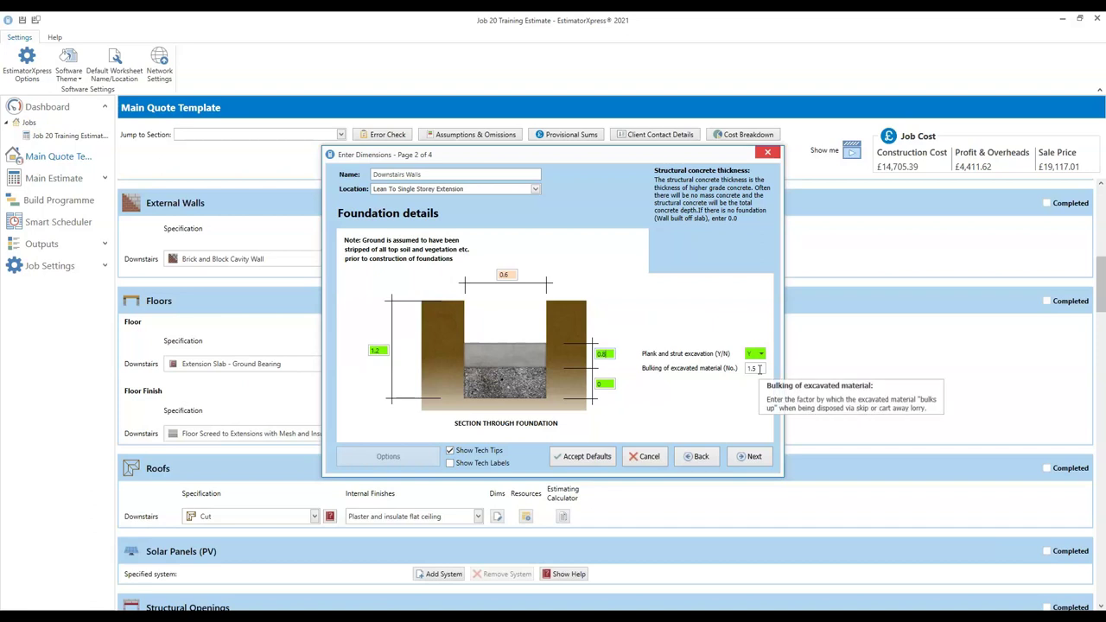
pyautogui.click(759, 368)
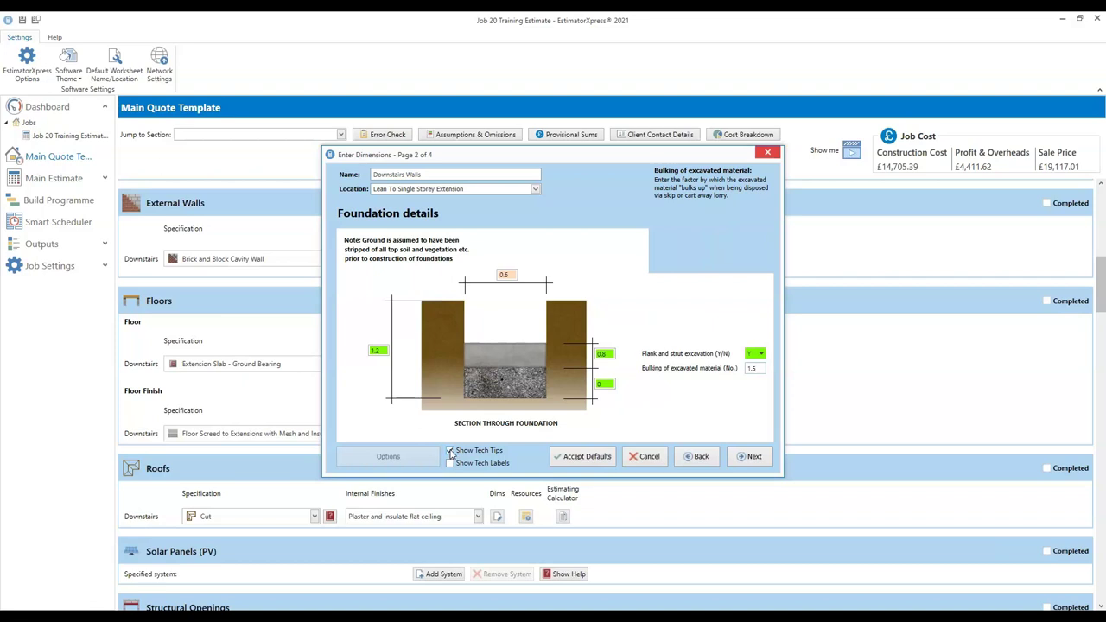
pyautogui.moveTo(758, 369)
pyautogui.click(754, 457)
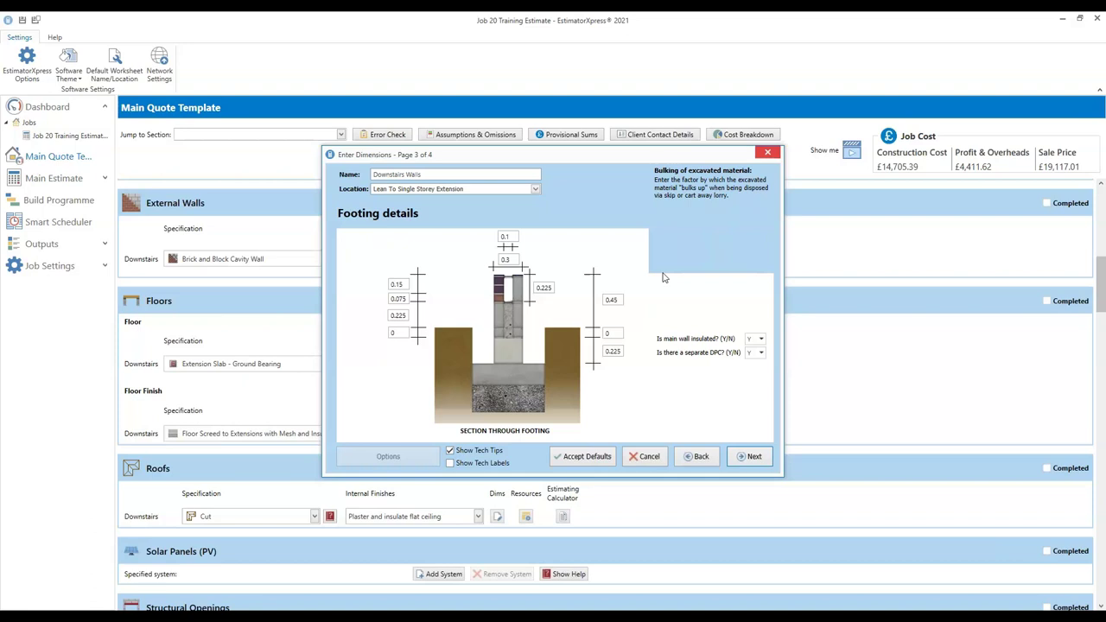
pyautogui.click(449, 464)
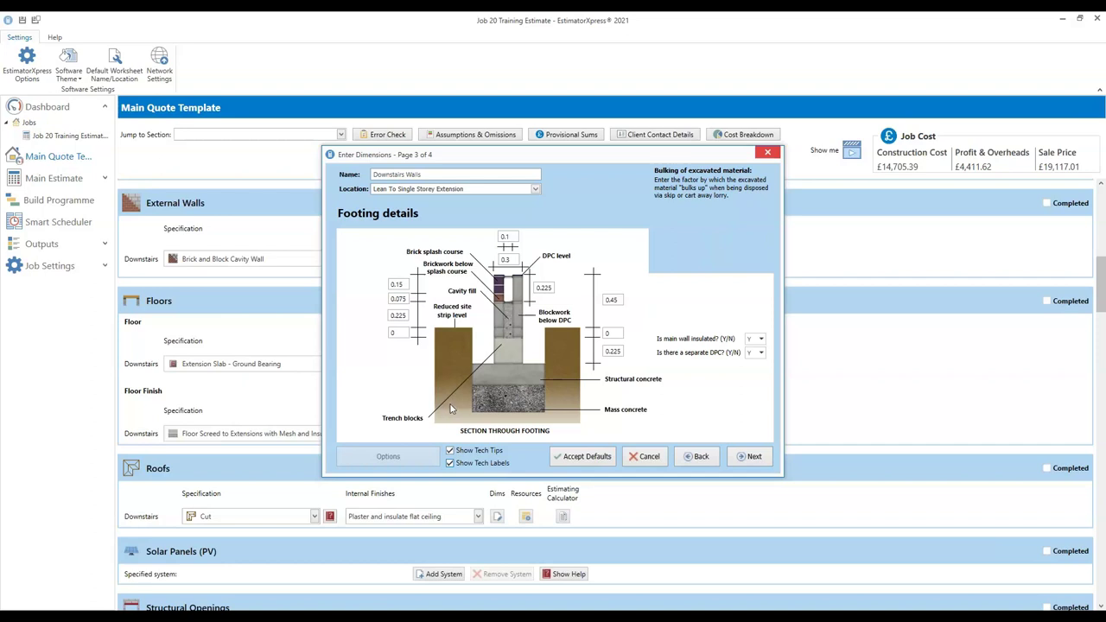
pyautogui.moveTo(512, 238)
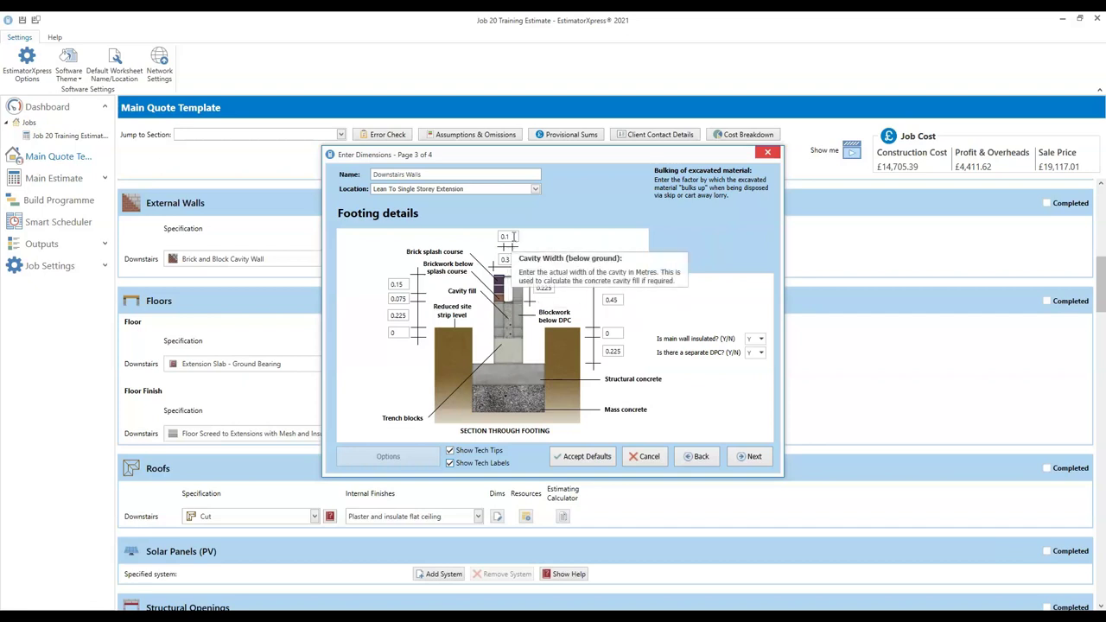
pyautogui.click(514, 236)
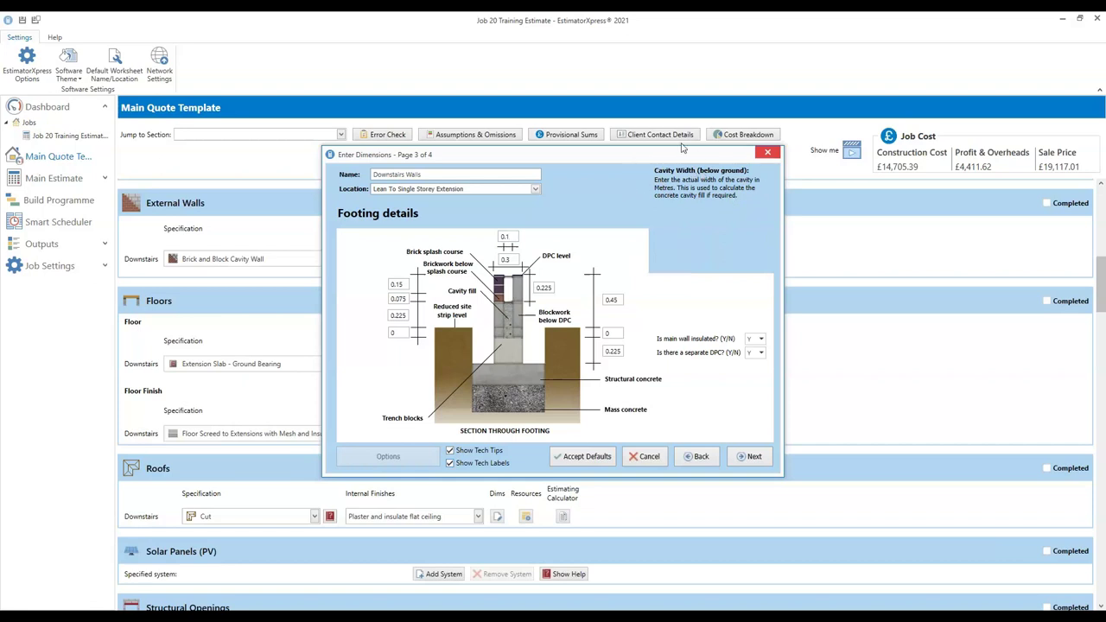
pyautogui.click(513, 260)
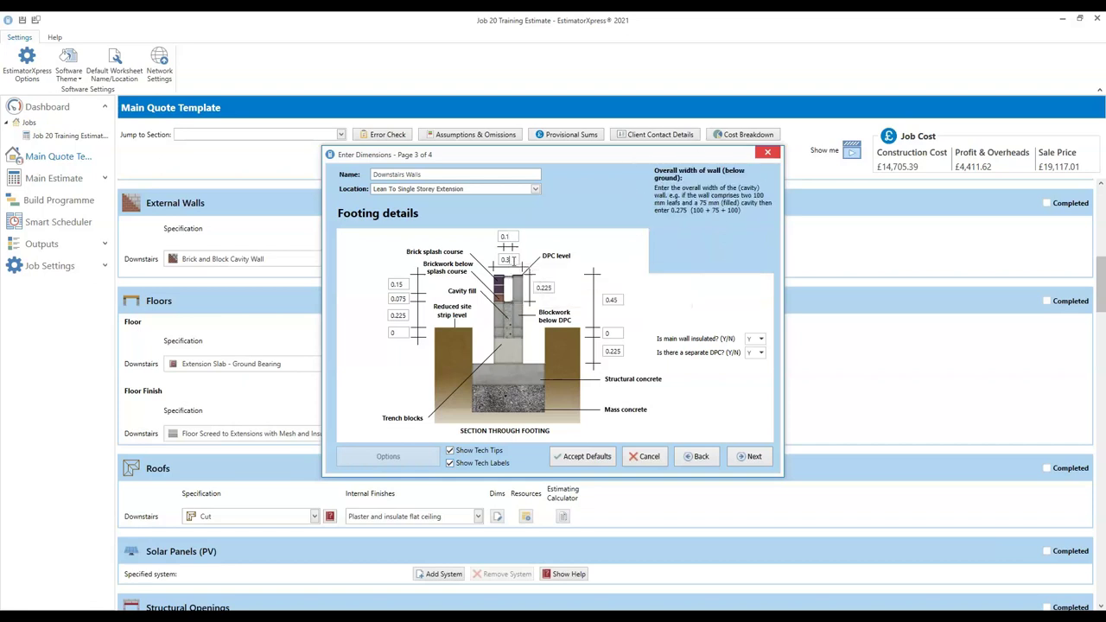
pyautogui.moveTo(403, 284)
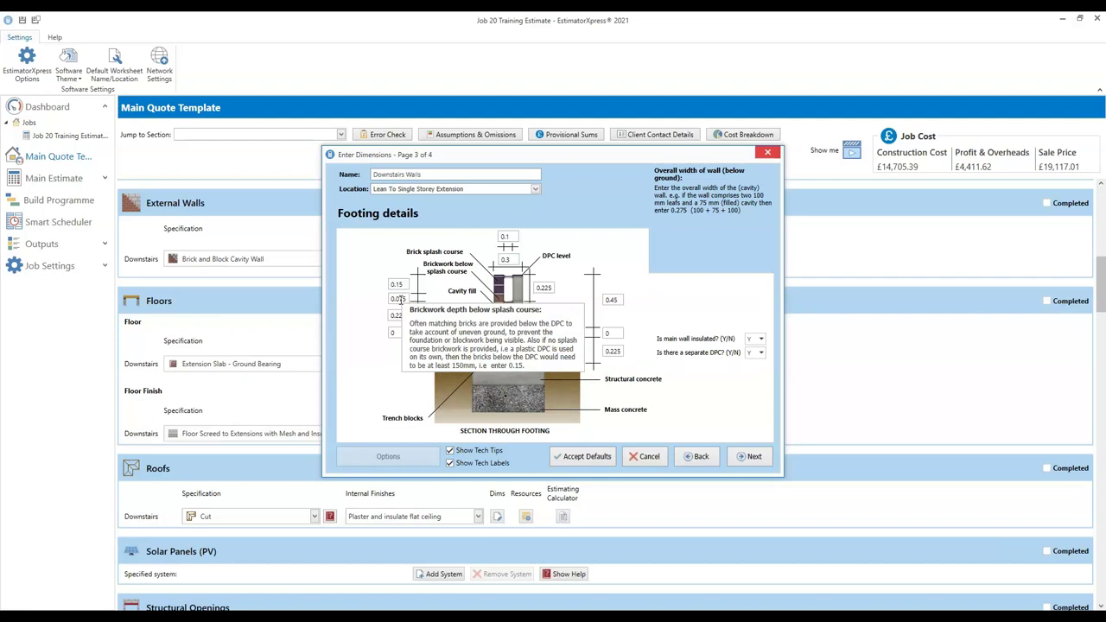
pyautogui.moveTo(402, 335)
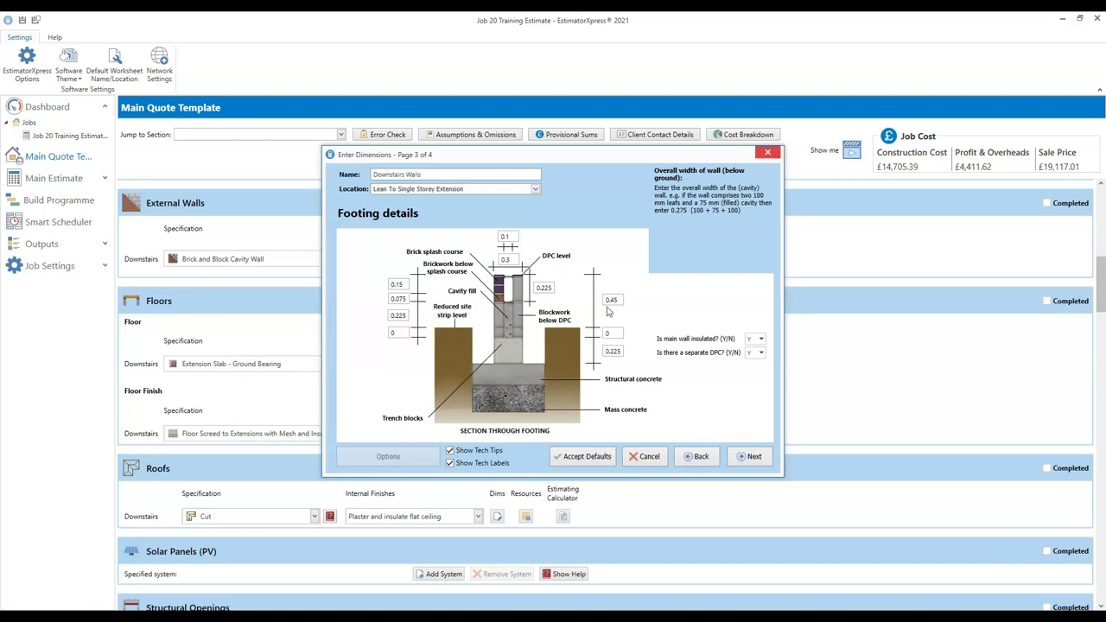
pyautogui.moveTo(617, 301)
pyautogui.moveTo(622, 361)
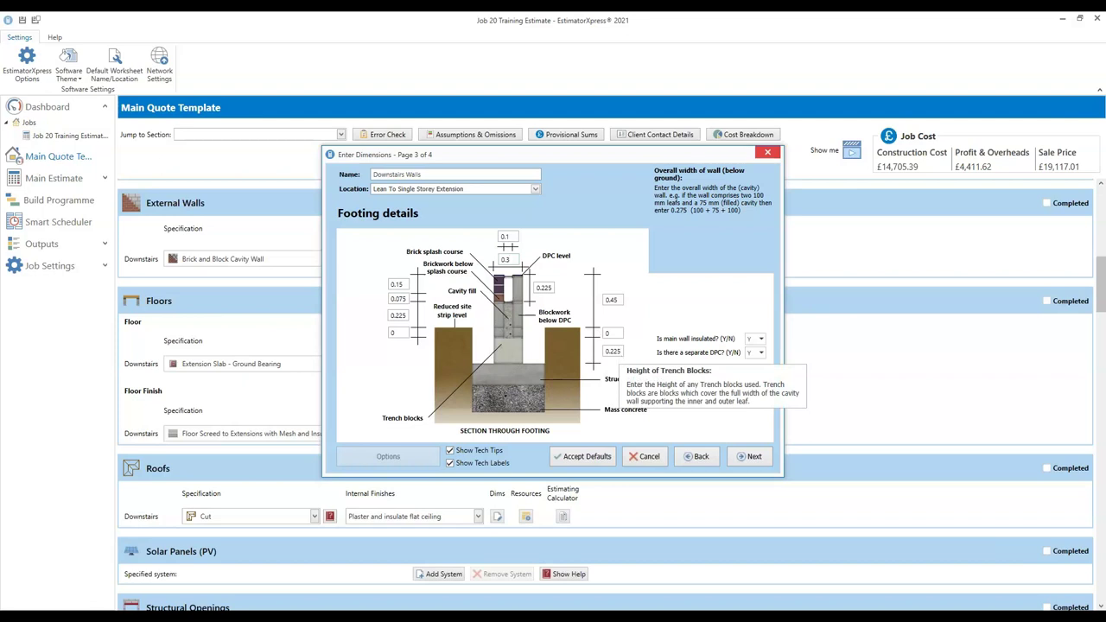
pyautogui.click(619, 299)
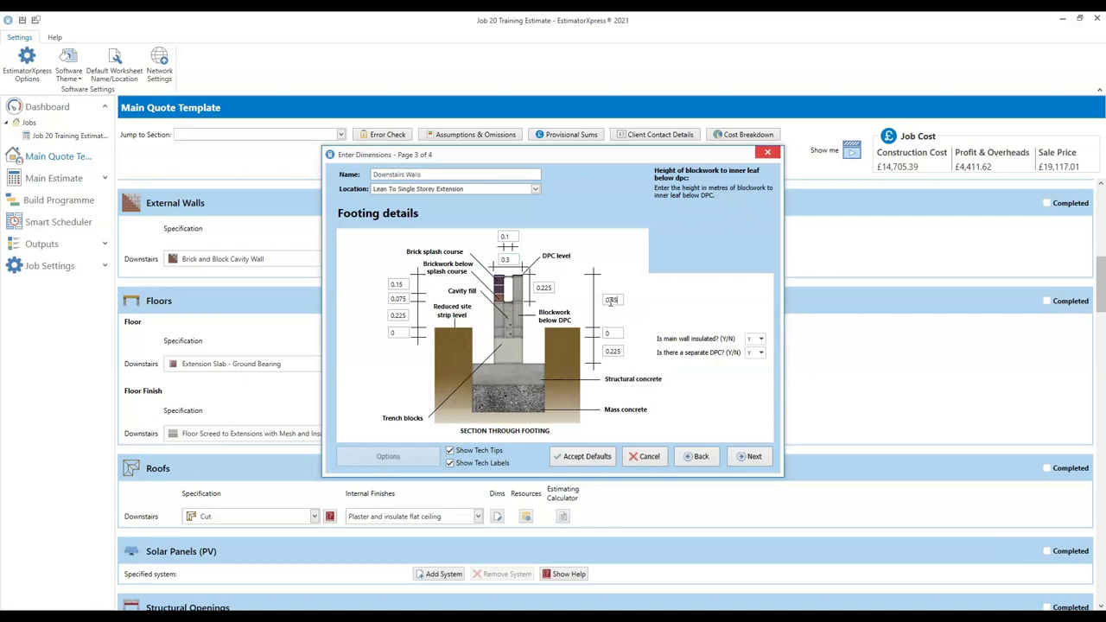
pyautogui.moveTo(611, 300)
pyautogui.moveTo(558, 158); pyautogui.dragTo(818, 172)
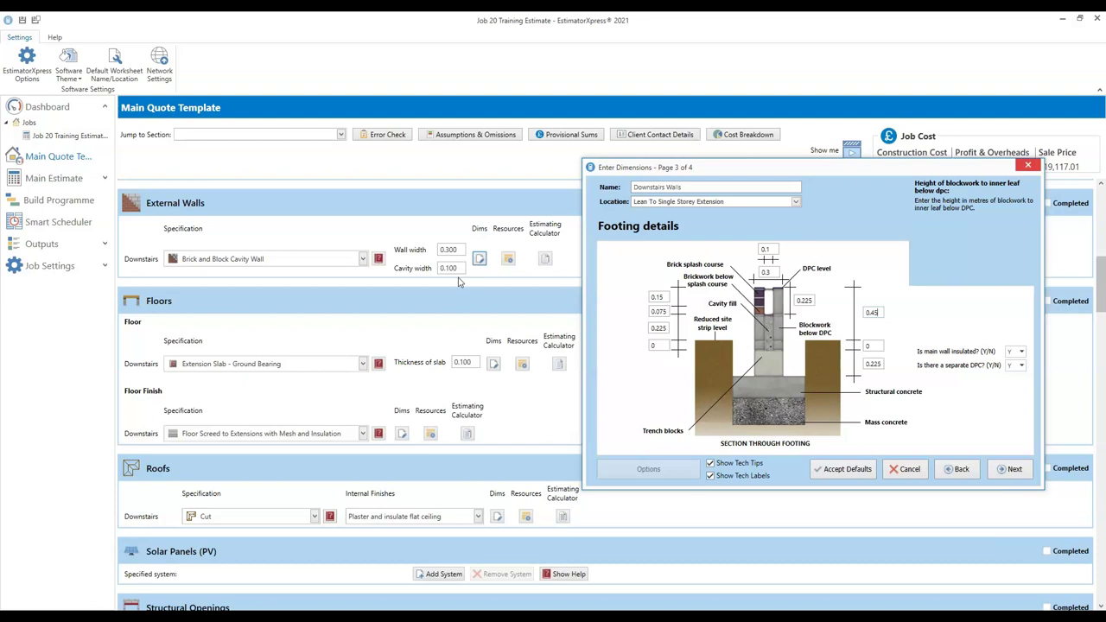
pyautogui.moveTo(889, 172); pyautogui.dragTo(741, 147)
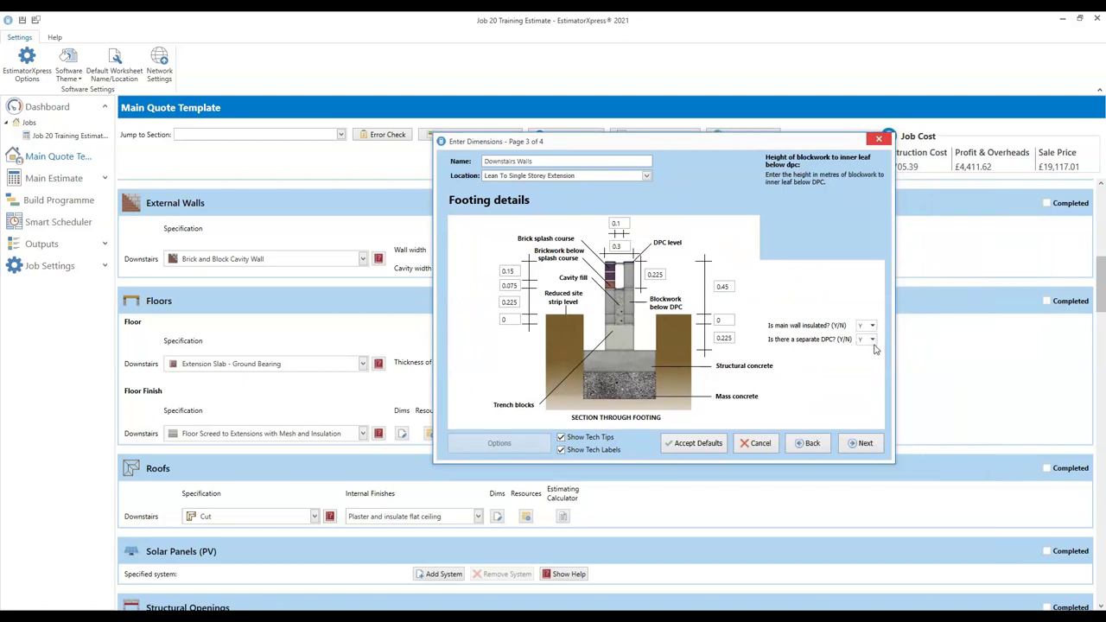
# Advance the Downstairs Walls wizard from page 3 to the plastering and decoration page.
pyautogui.moveTo(873, 350)
pyautogui.click(849, 453)
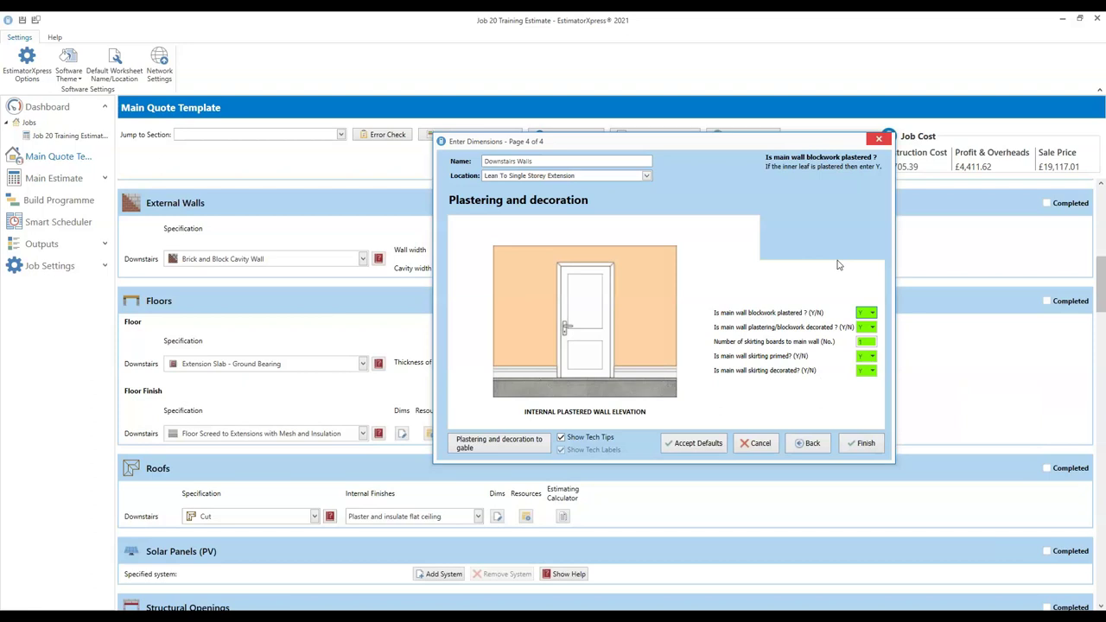
# Finish the Downstairs Walls wizard from page 4, returning to the Main Quote Template.
pyautogui.click(866, 447)
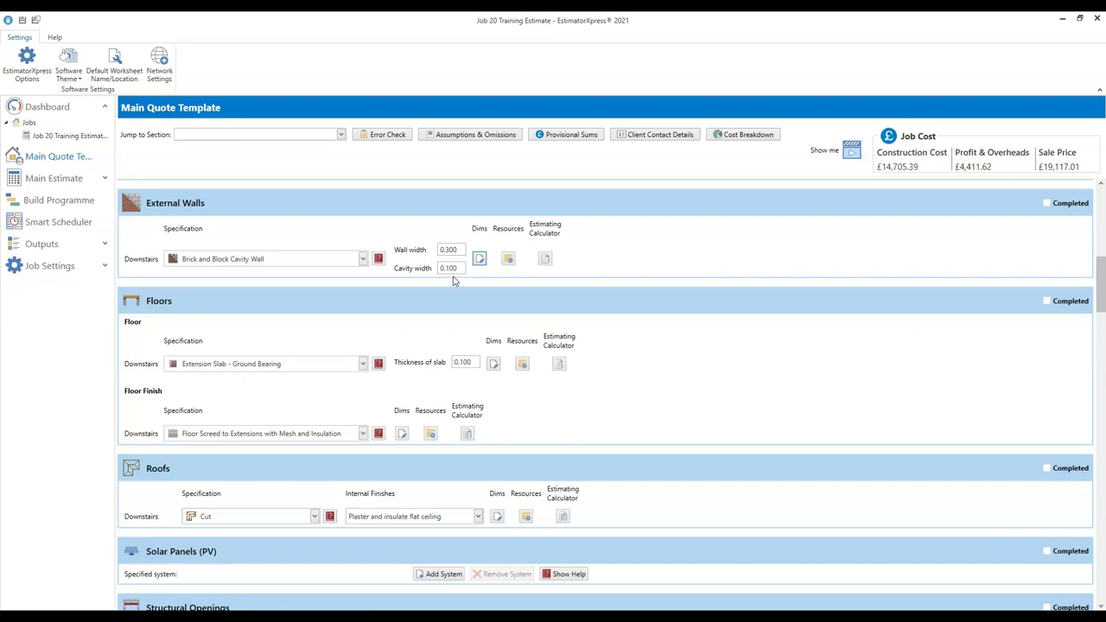
# Open External Walls resources and step past Foundation and Footing details to Wall details.
pyautogui.click(507, 262)
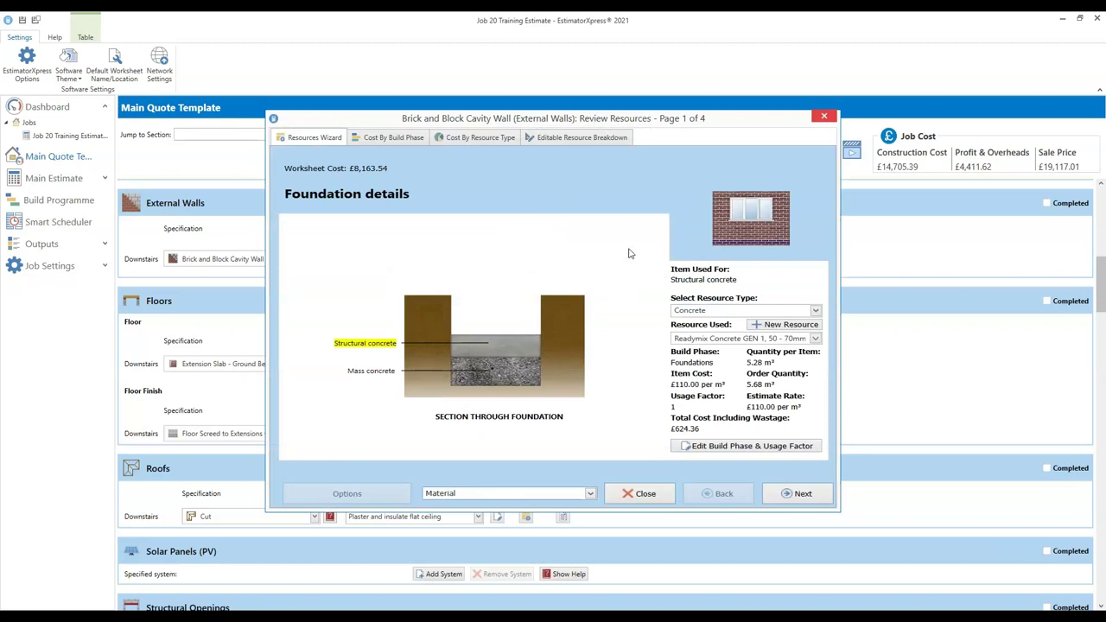
pyautogui.moveTo(368, 348)
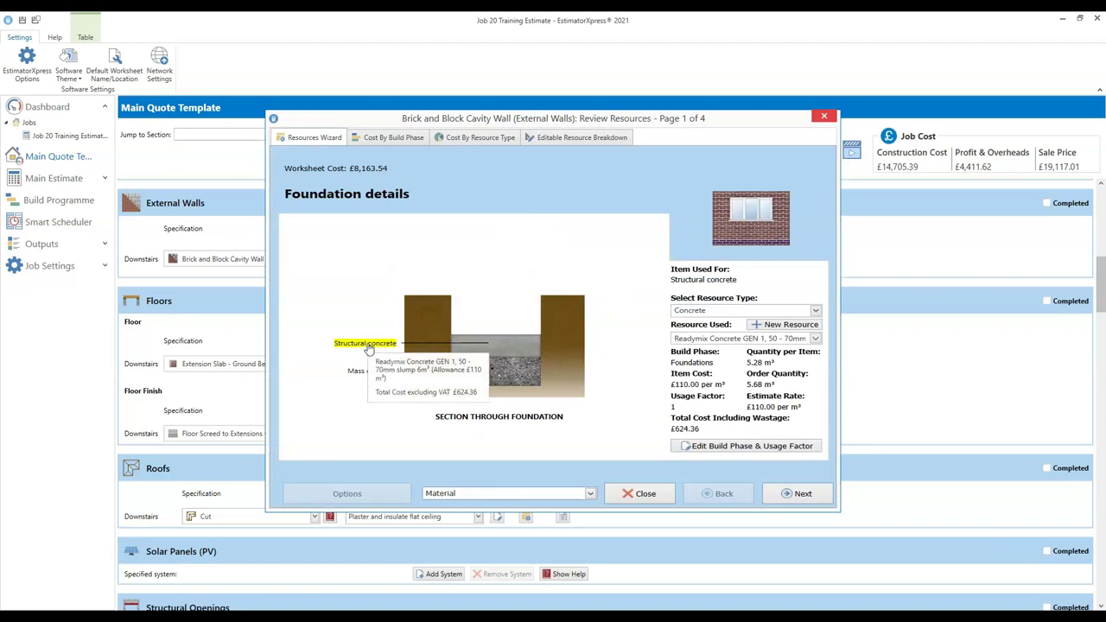
pyautogui.moveTo(363, 381)
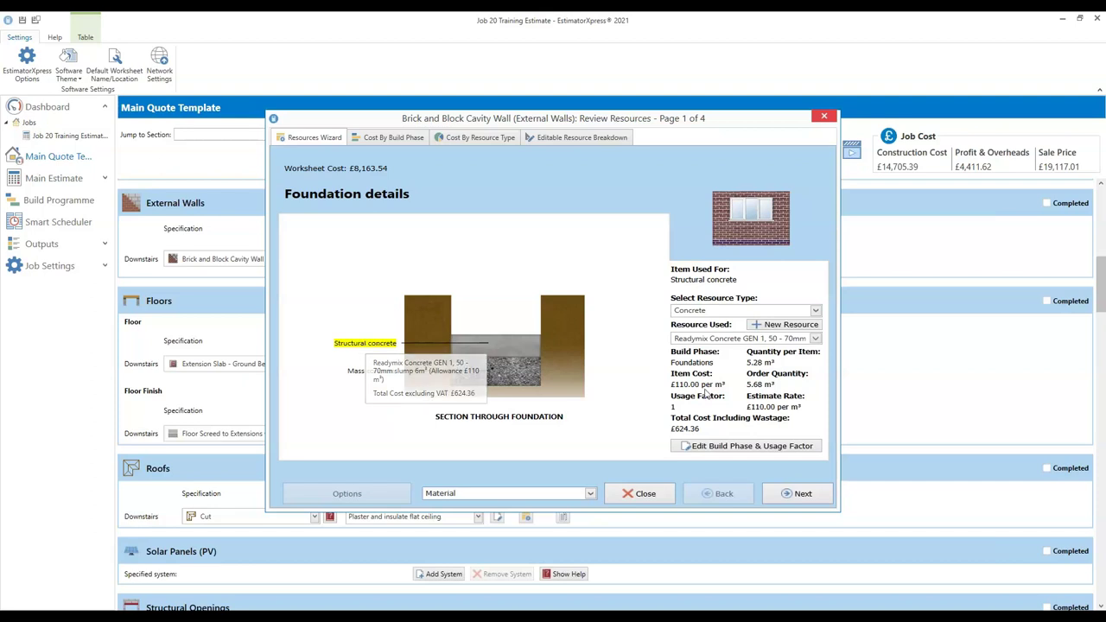
pyautogui.click(797, 494)
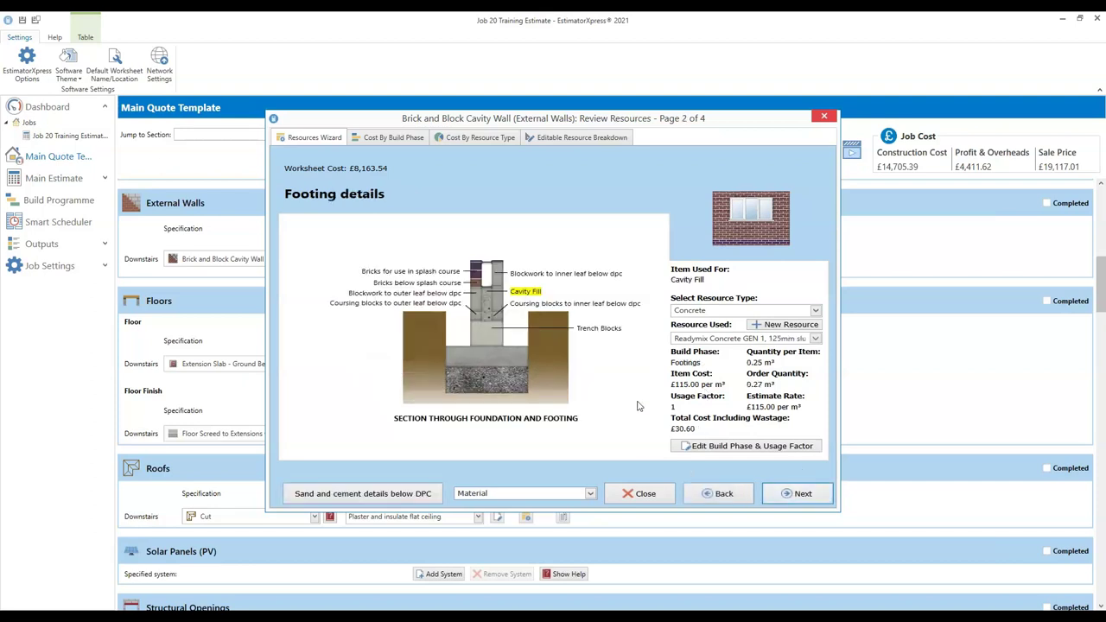
pyautogui.moveTo(604, 336)
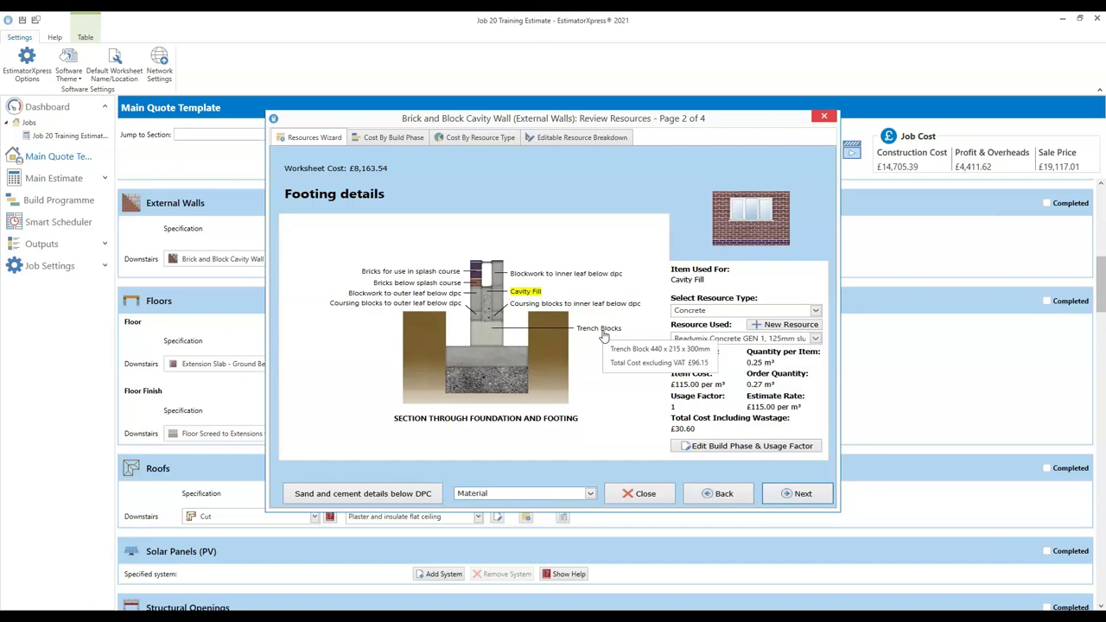
pyautogui.moveTo(416, 281)
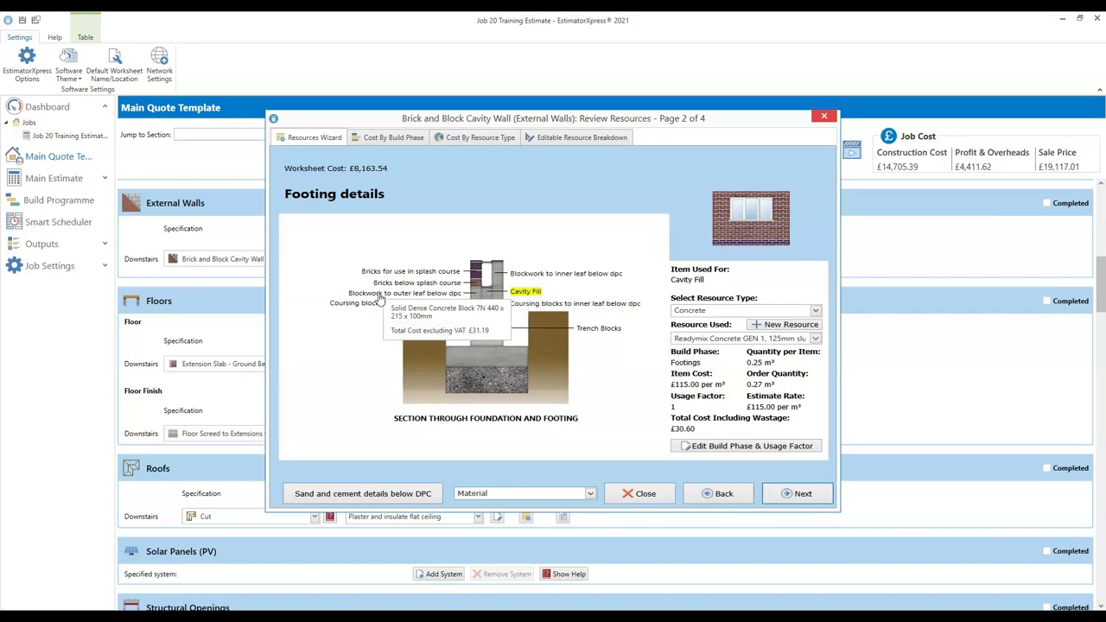
pyautogui.click(804, 494)
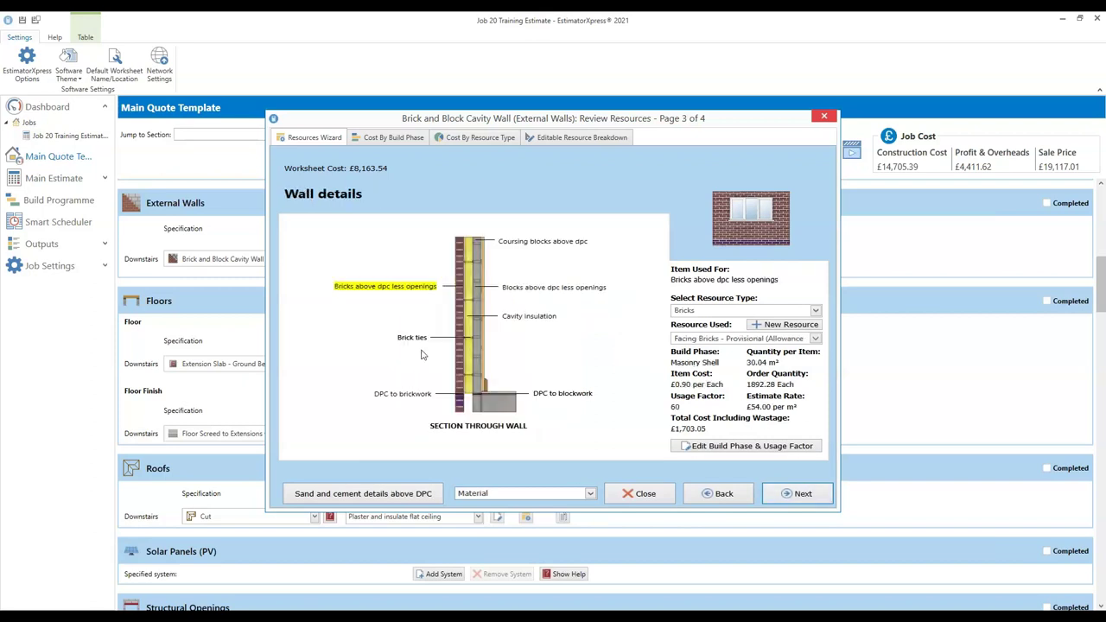
pyautogui.moveTo(394, 295)
pyautogui.moveTo(526, 320)
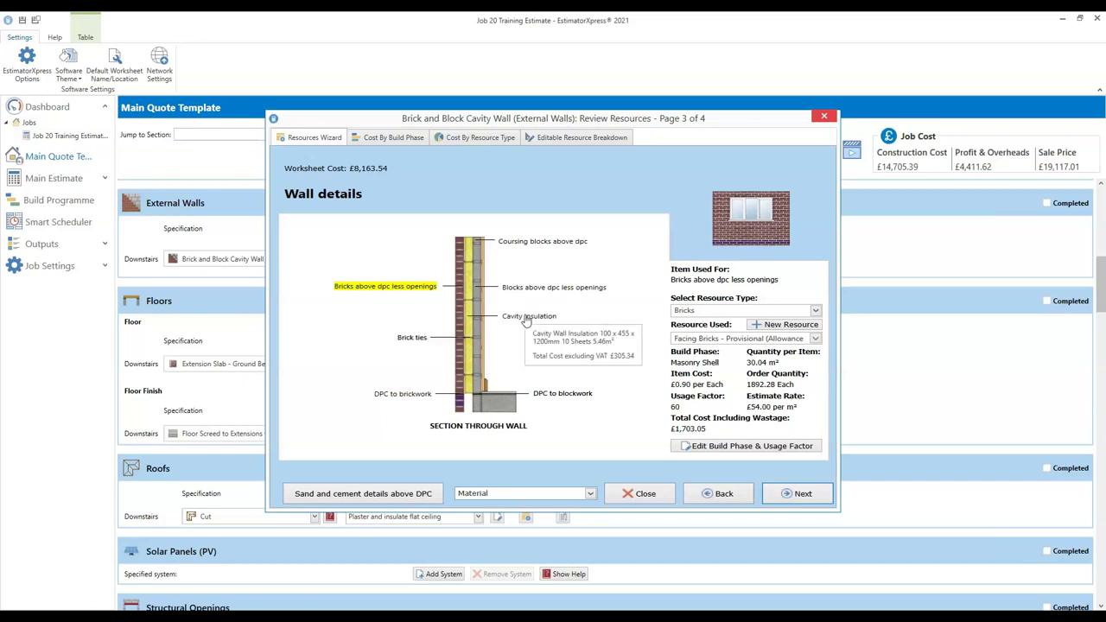
# Go to page 4 and view the £6.00 12.5mm square-edge plasterboard for inner blockwall plastering.
pyautogui.click(797, 493)
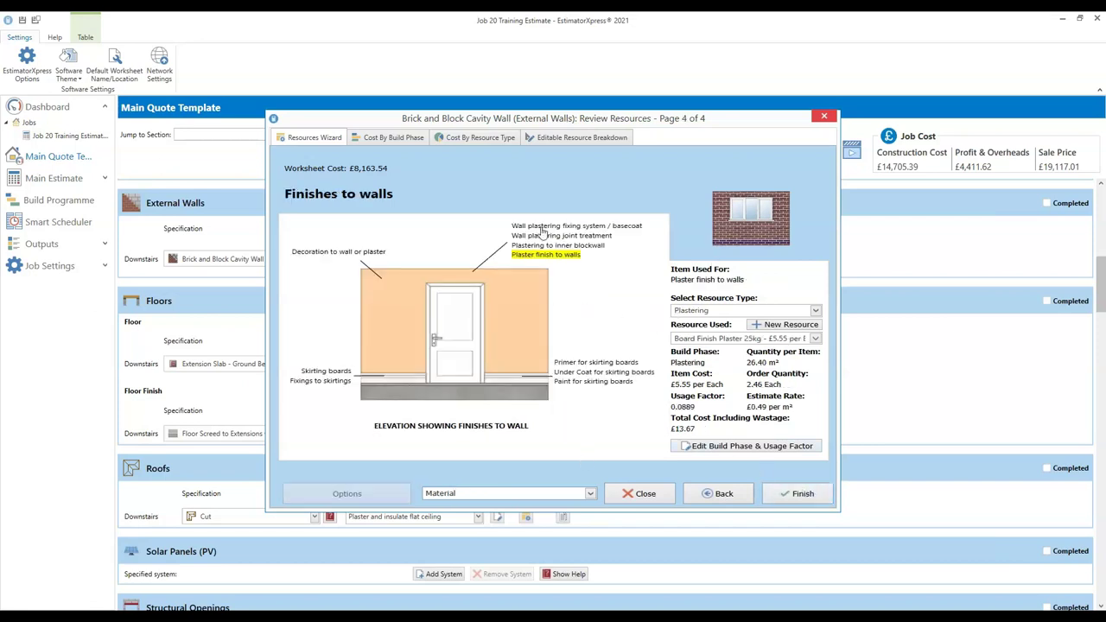
pyautogui.moveTo(574, 262)
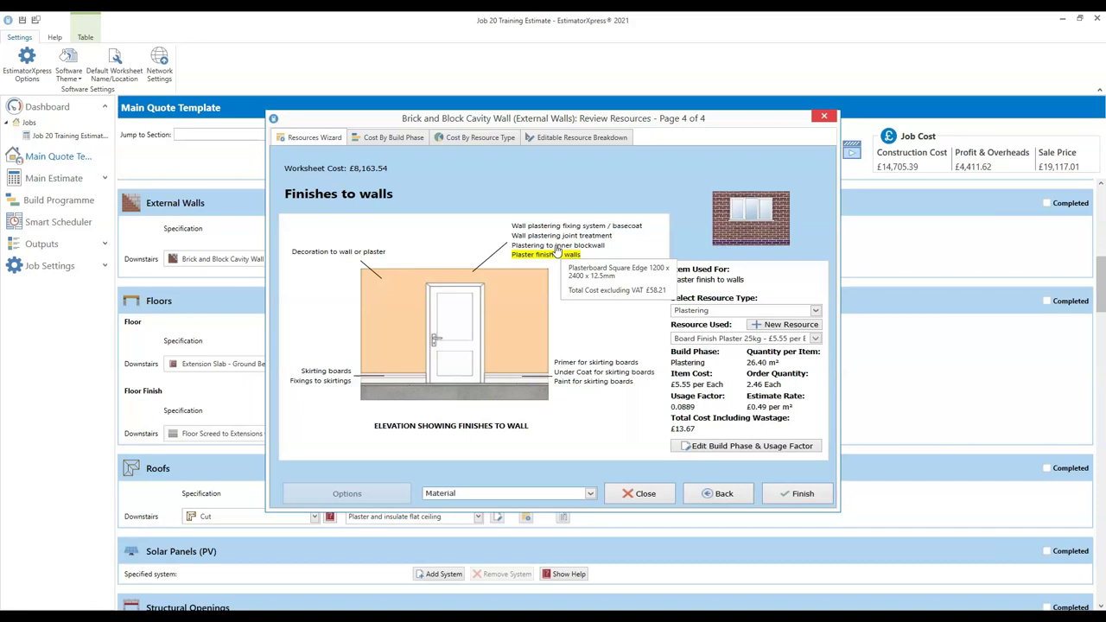
pyautogui.click(564, 246)
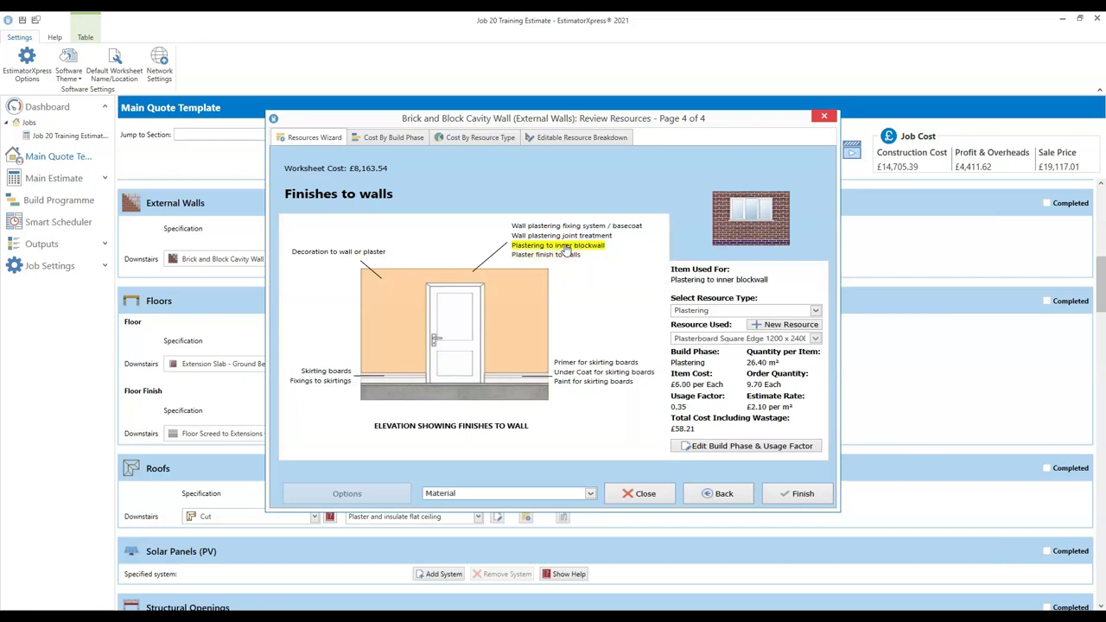
pyautogui.moveTo(569, 250)
# Swap the inner blockwall plastering resource to Plasterboard Square Edge 1200 x 2400 x 15mm at £6.60.
pyautogui.click(815, 339)
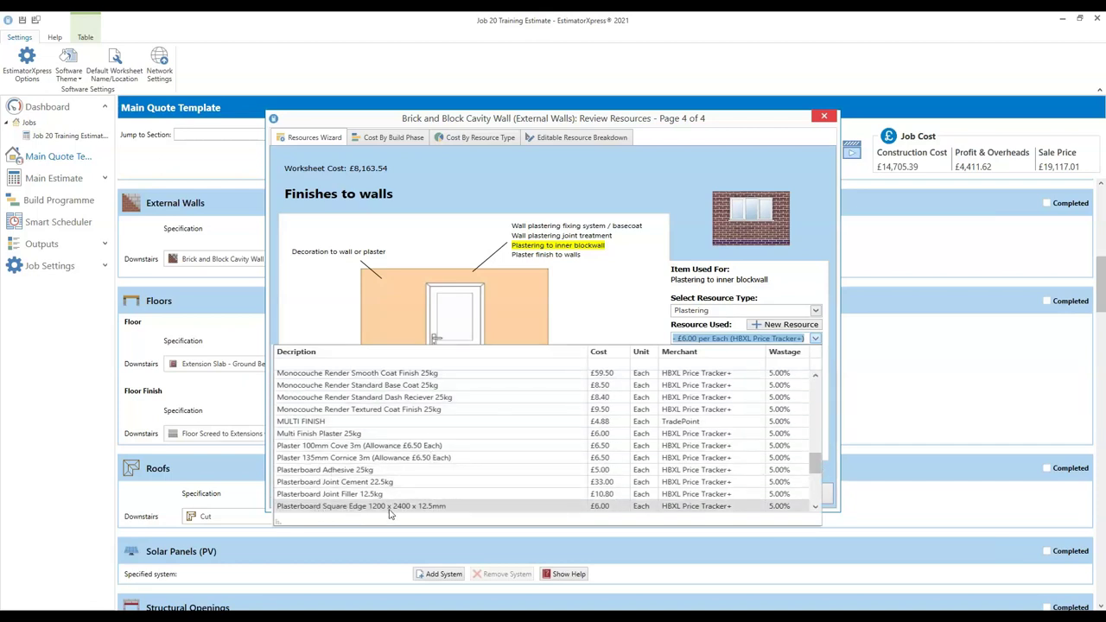
pyautogui.moveTo(814, 467); pyautogui.dragTo(815, 478)
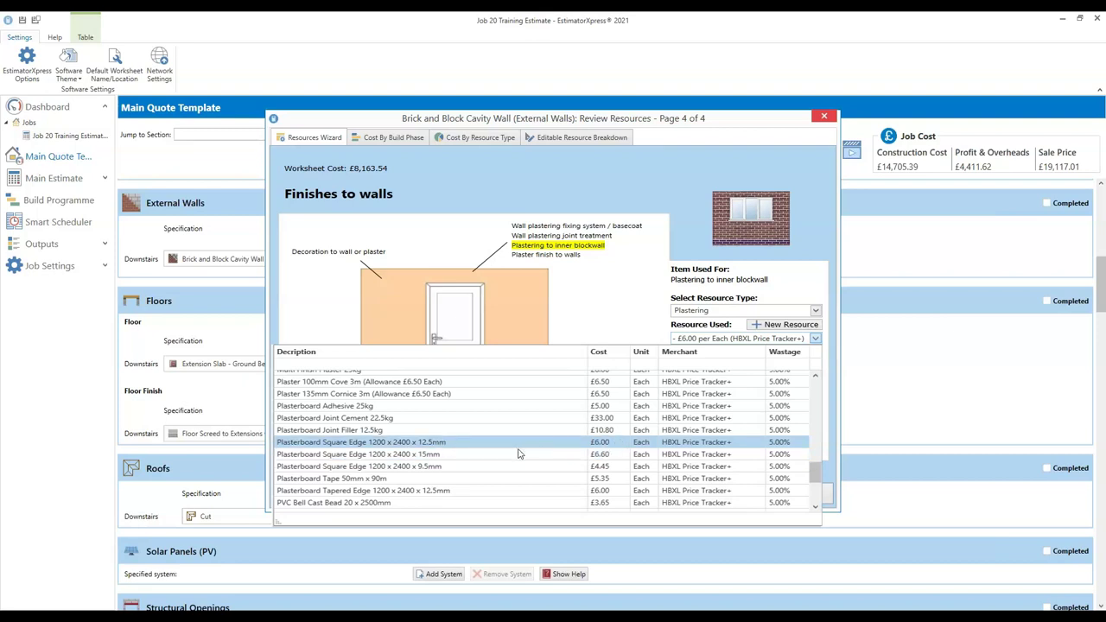
pyautogui.click(424, 456)
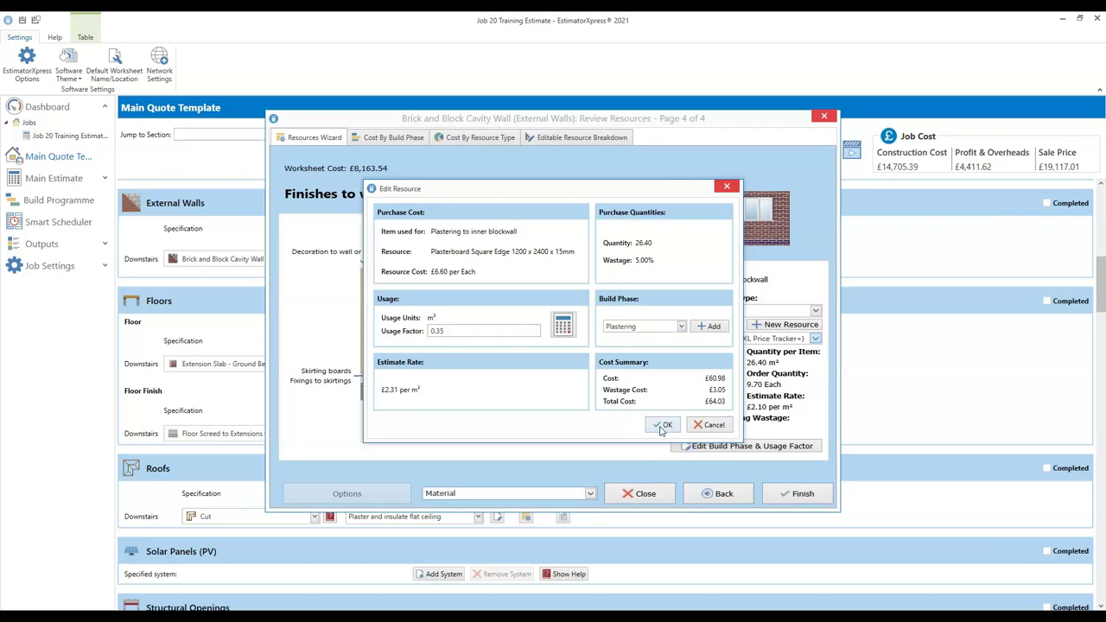
pyautogui.click(663, 427)
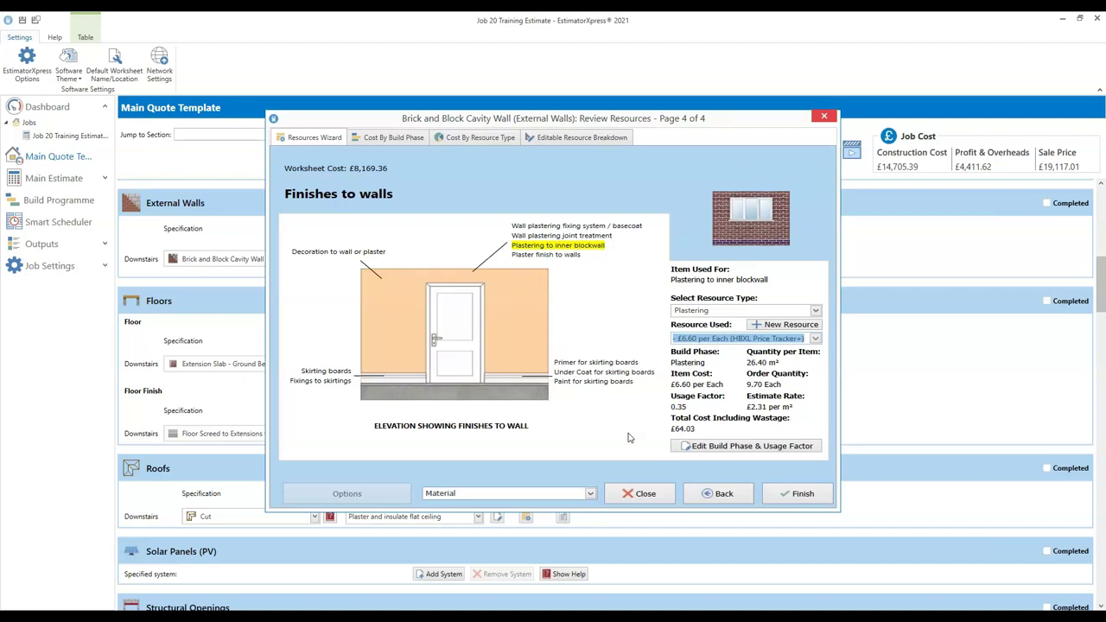
pyautogui.click(815, 339)
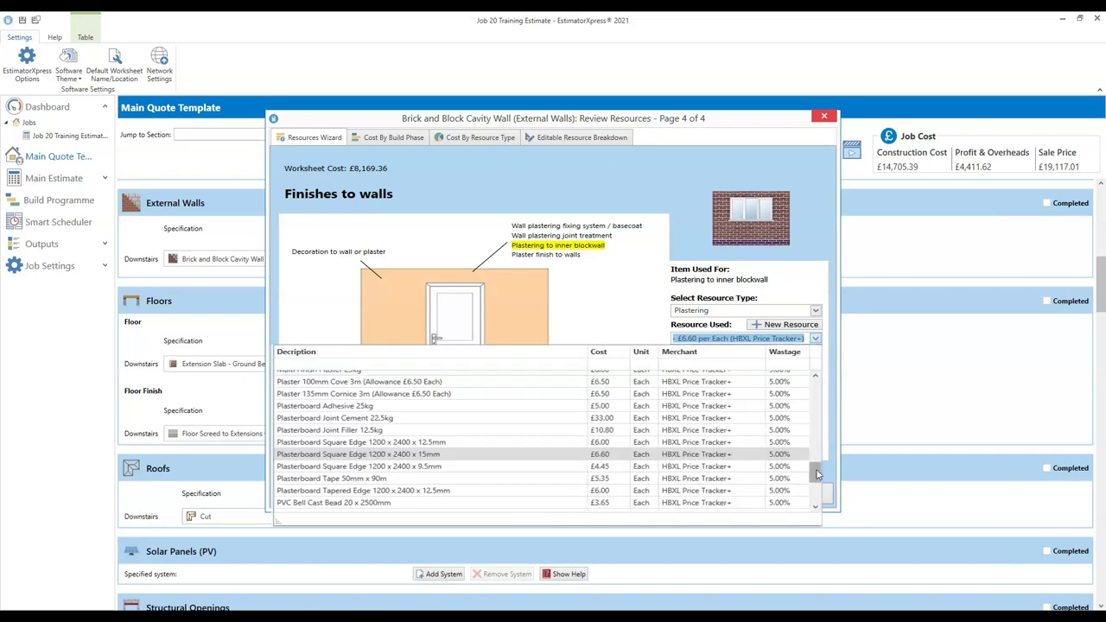
pyautogui.click(611, 287)
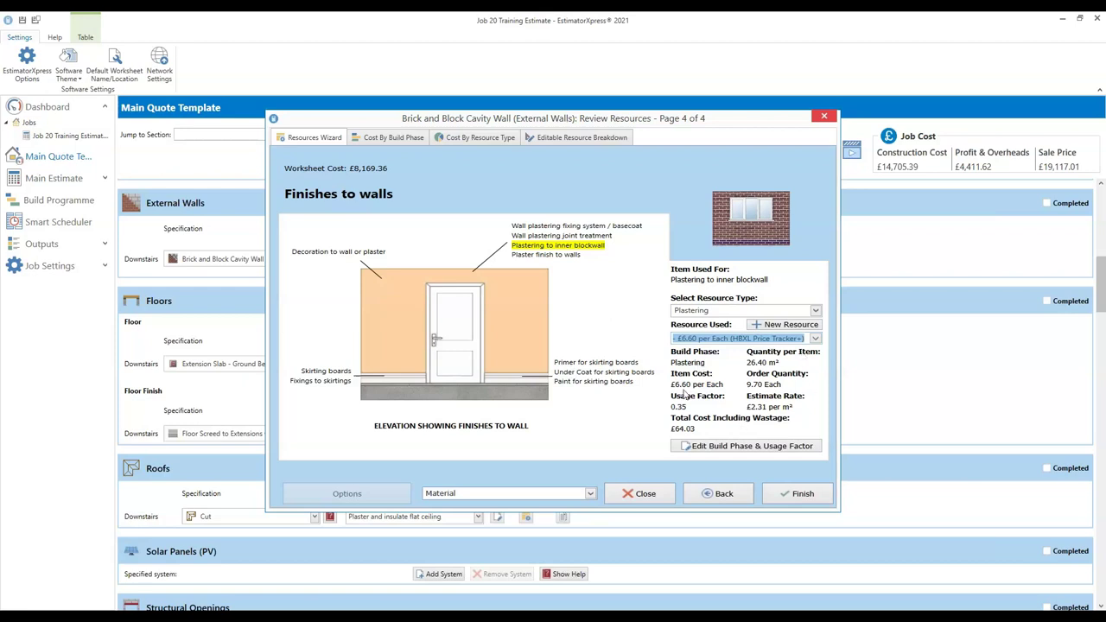
# Switch the resource view to Labour, Plant, Subcontract & Sundry, showing the £63.00/hour Plasterer Mate.
pyautogui.click(591, 494)
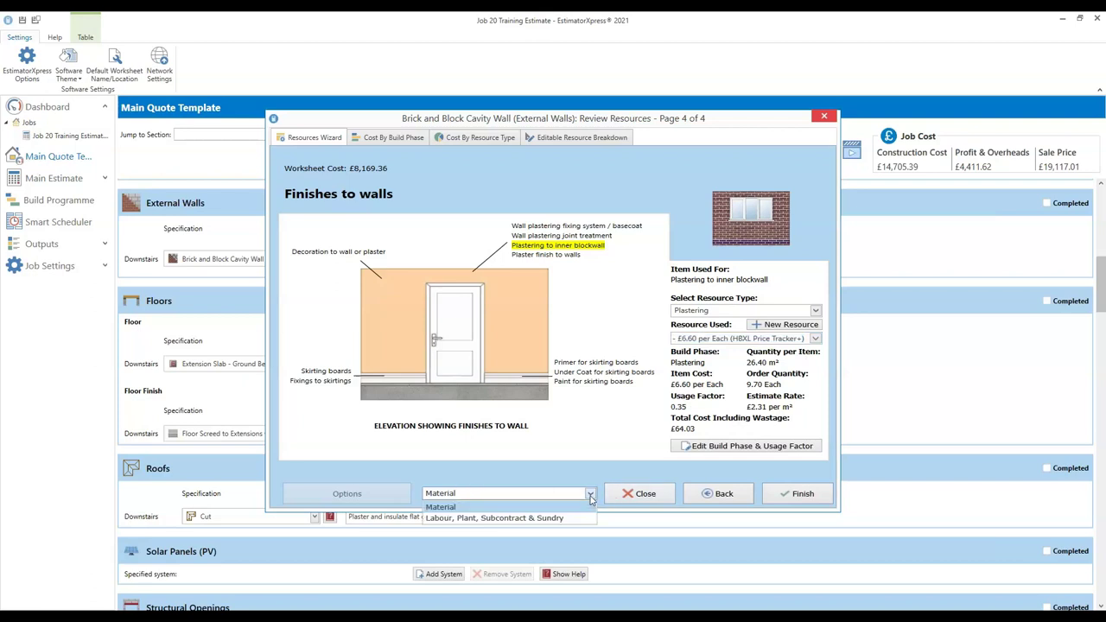
pyautogui.click(480, 522)
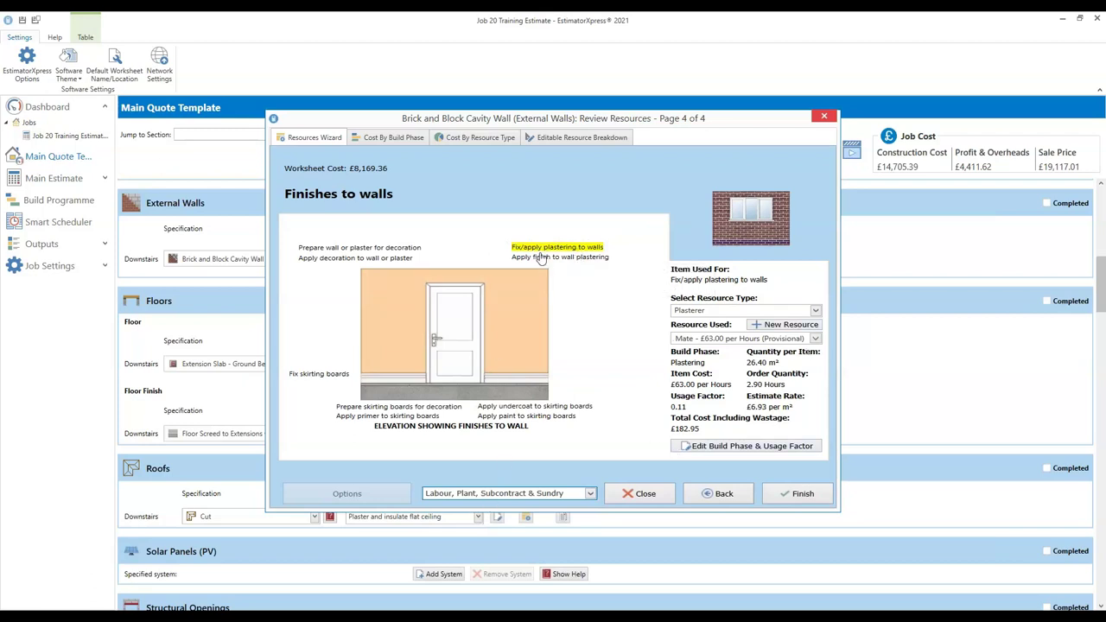
pyautogui.moveTo(547, 252)
pyautogui.moveTo(321, 264)
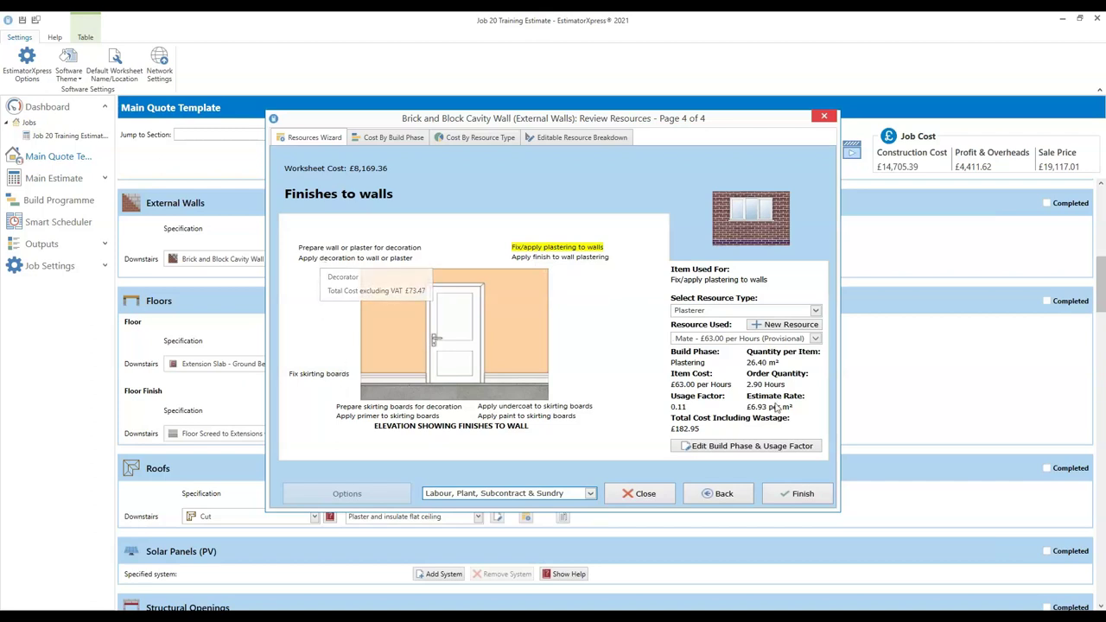
# Page back through the resources review to the Foundation details page.
pyautogui.click(722, 494)
pyautogui.click(722, 493)
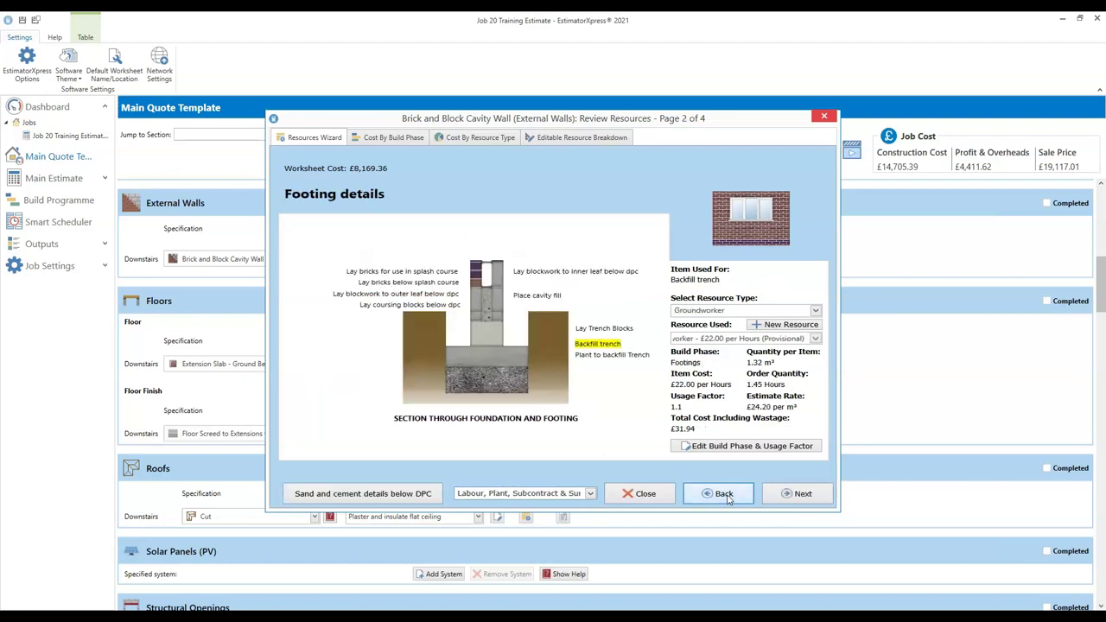
pyautogui.click(725, 496)
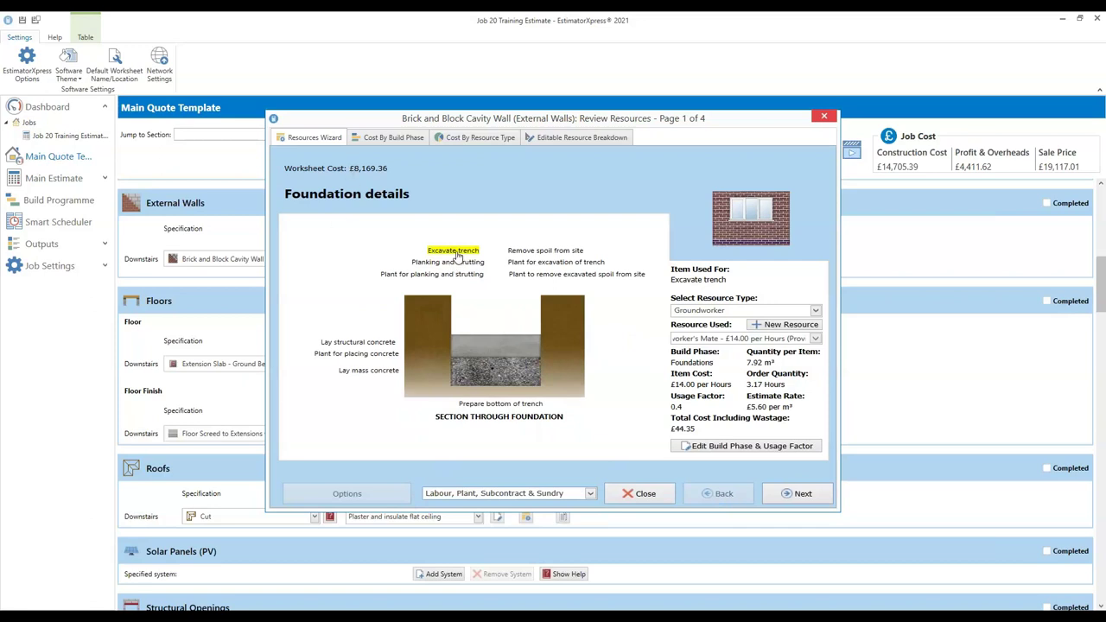
pyautogui.moveTo(458, 257)
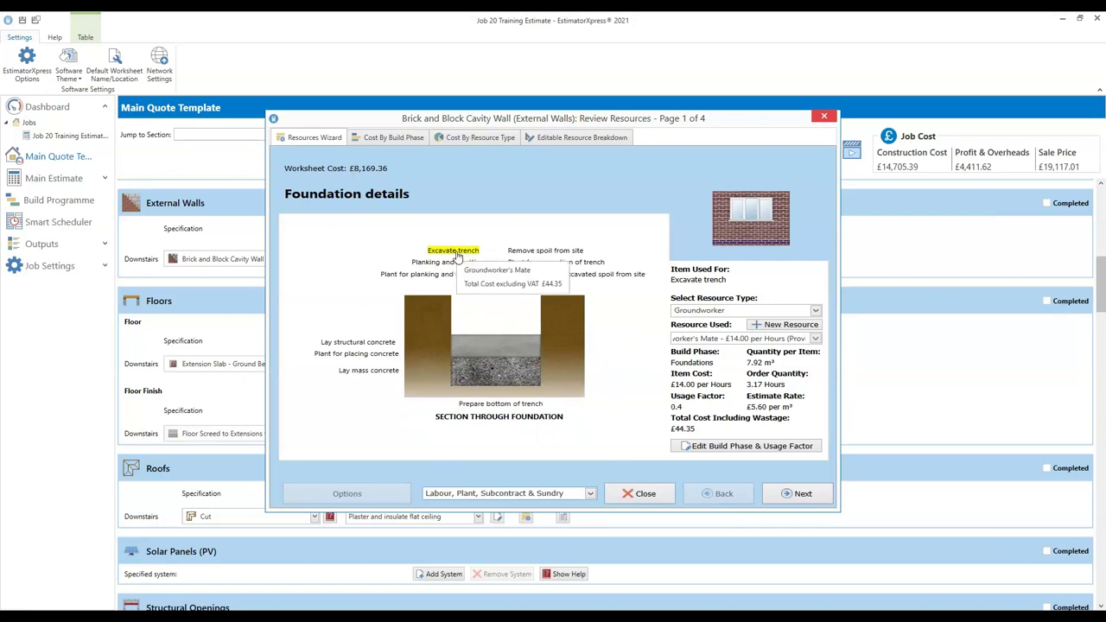
pyautogui.moveTo(566, 268)
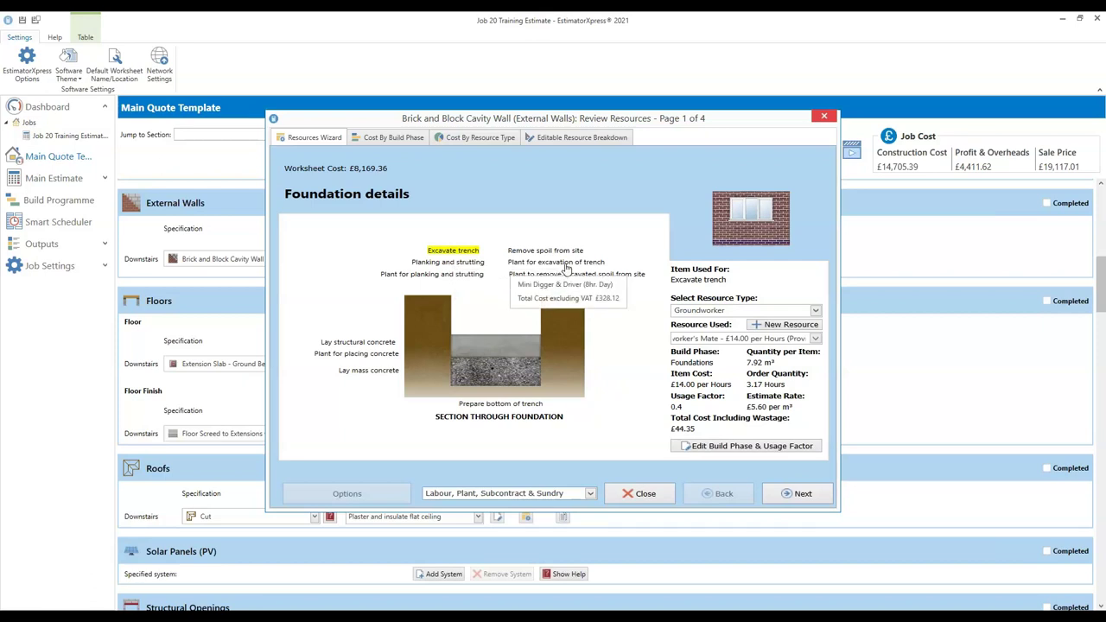
# Switch the resource view back to Material and close the Review Resources wizard.
pyautogui.click(590, 494)
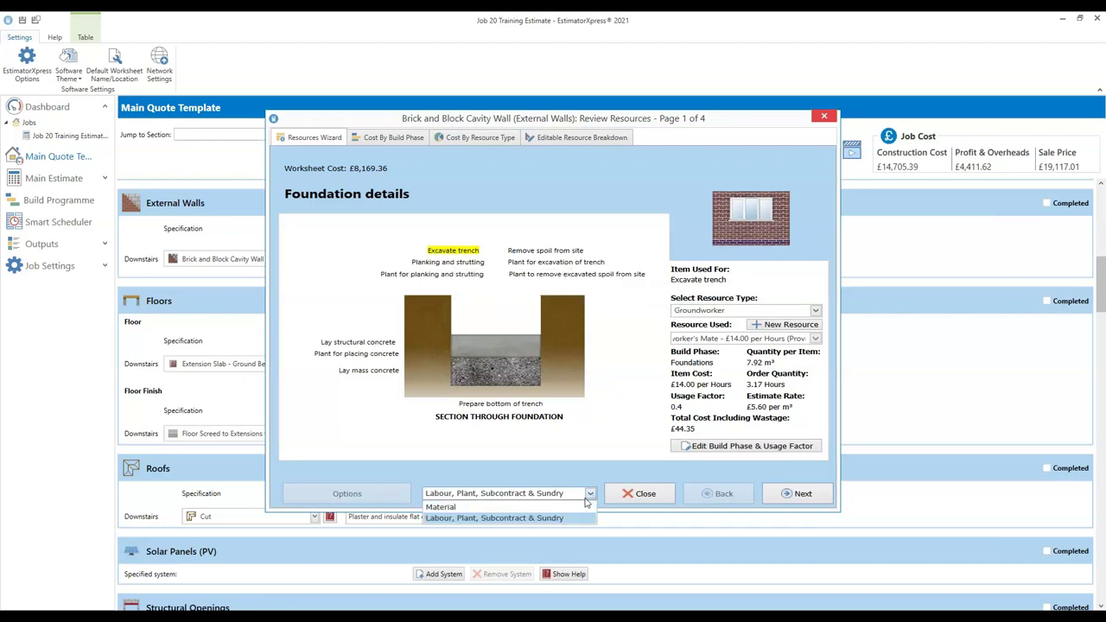
pyautogui.click(455, 510)
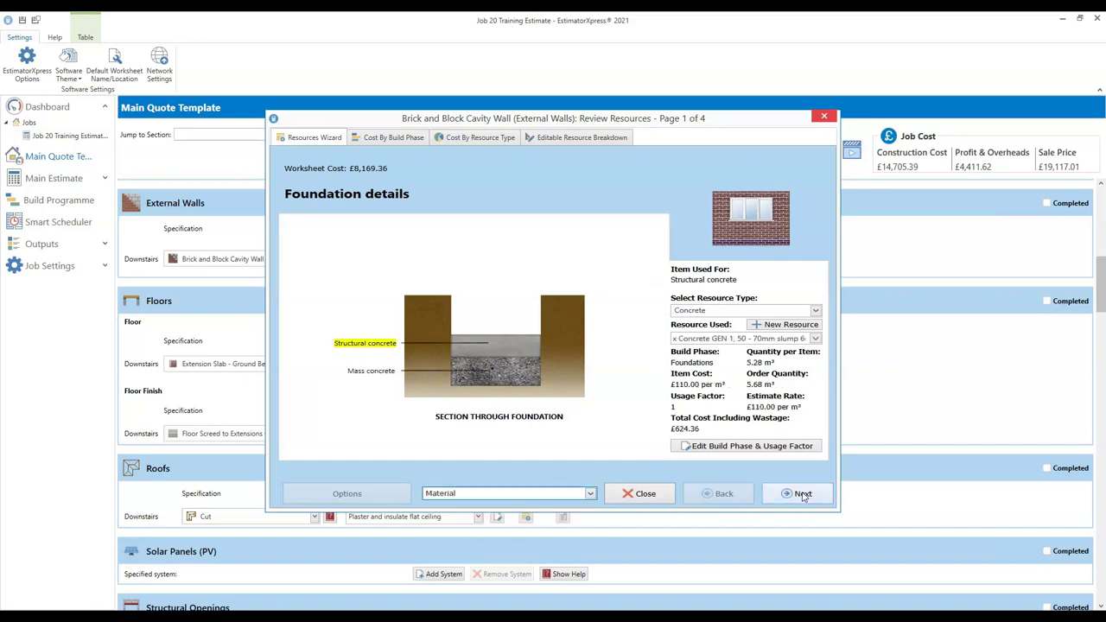
pyautogui.click(644, 497)
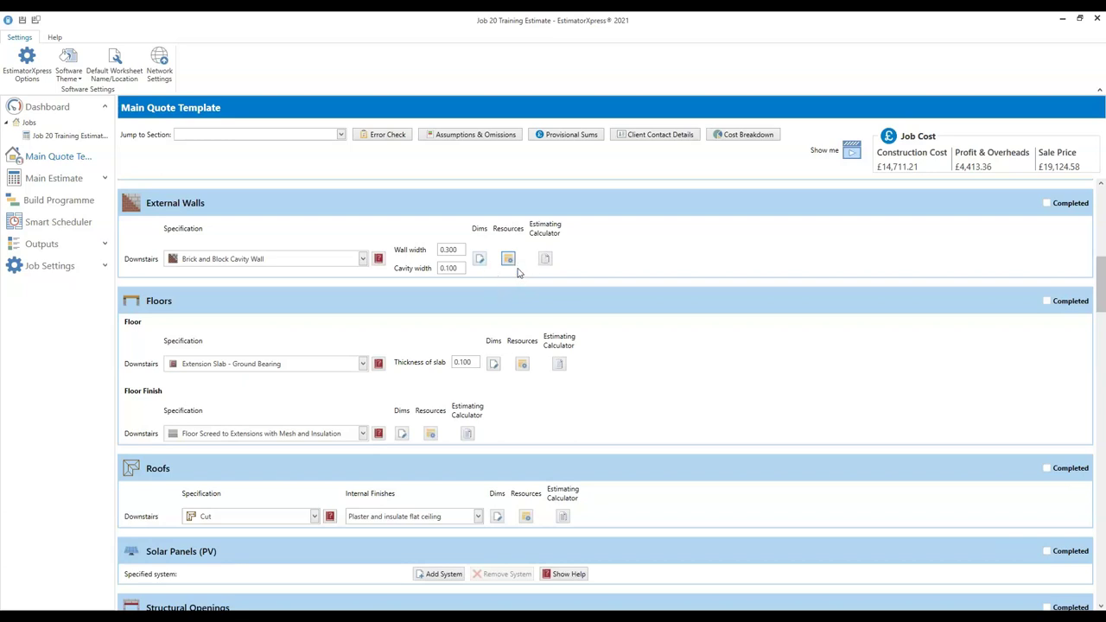
# Tick Completed on the External Walls header, re-ticking it after briefly unticking it.
pyautogui.click(1047, 204)
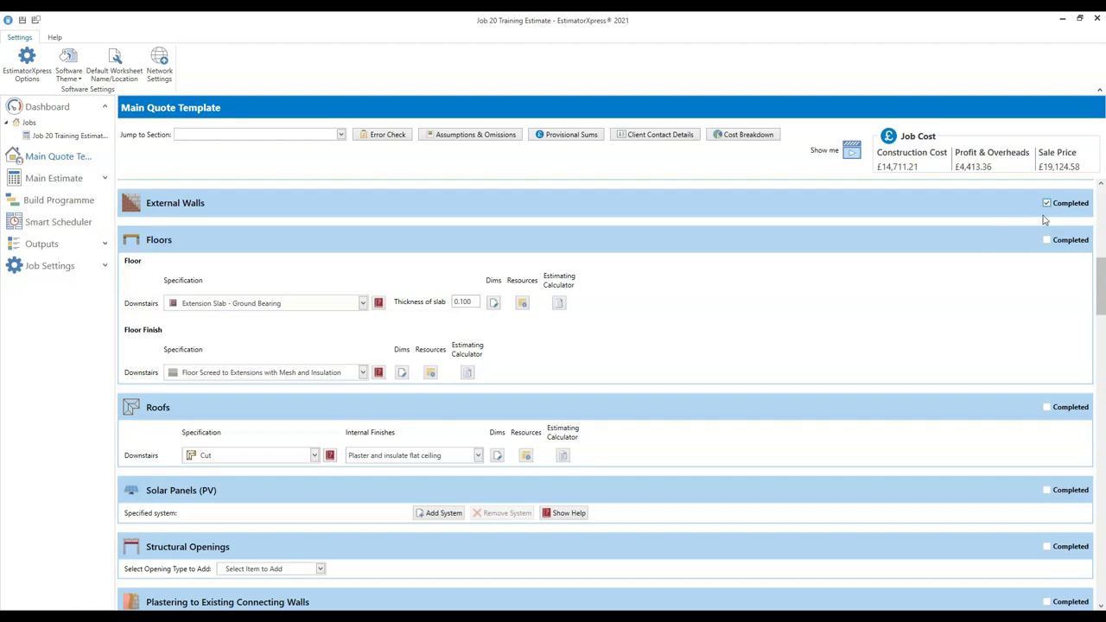
pyautogui.click(1048, 204)
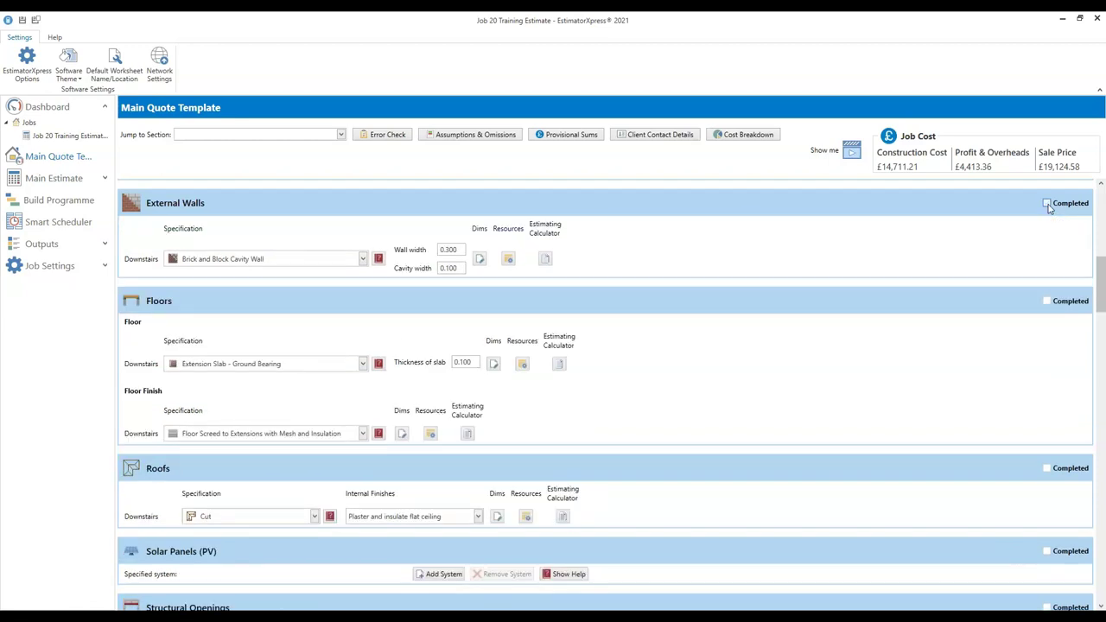
pyautogui.click(1048, 204)
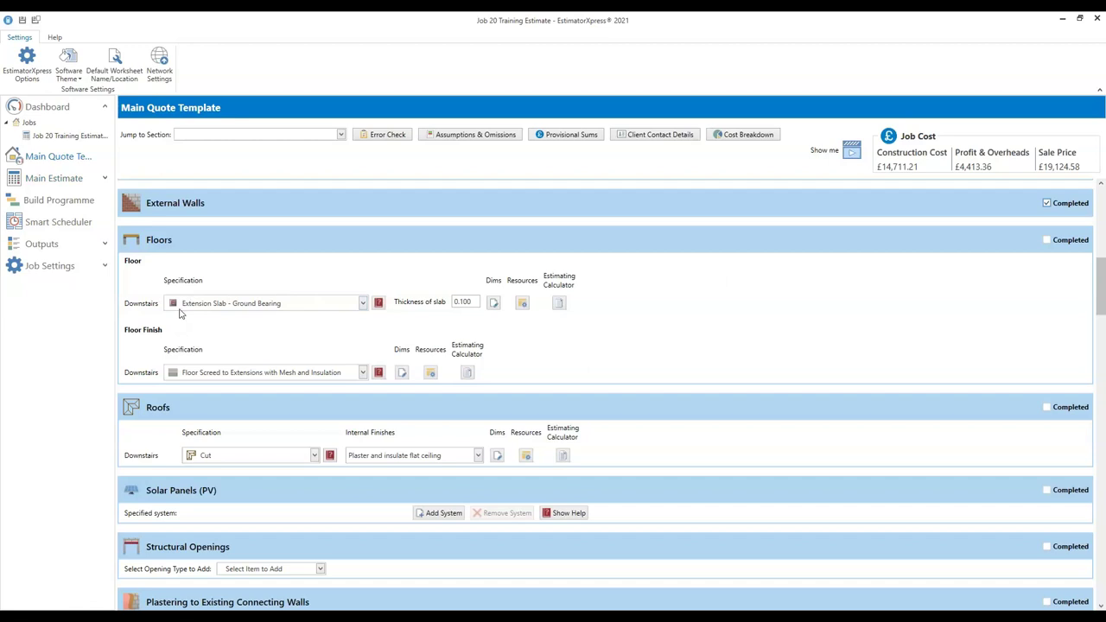
# Set Floor Specification to Extension Slab - Ground Bearing & Insulated, leaving the floor finish unchanged.
pyautogui.click(363, 304)
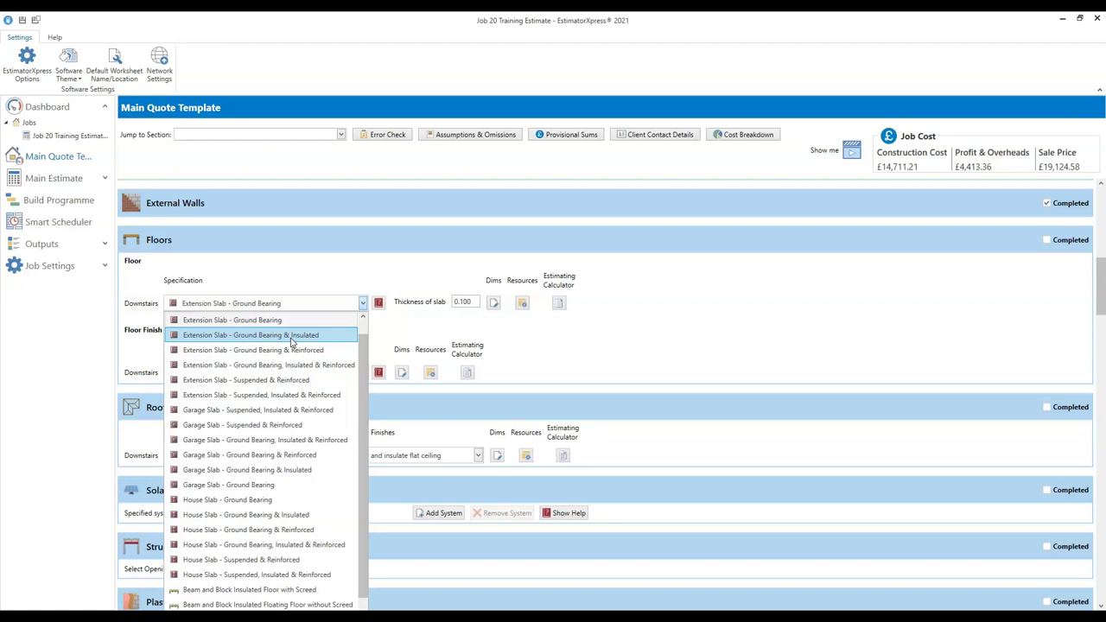
pyautogui.click(291, 339)
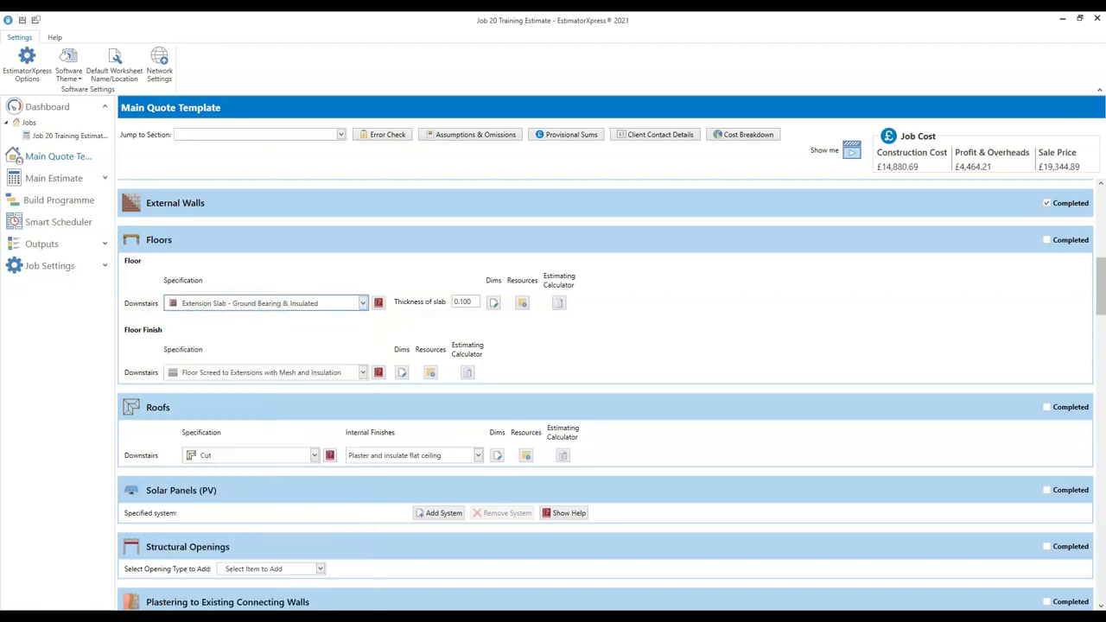
pyautogui.click(363, 373)
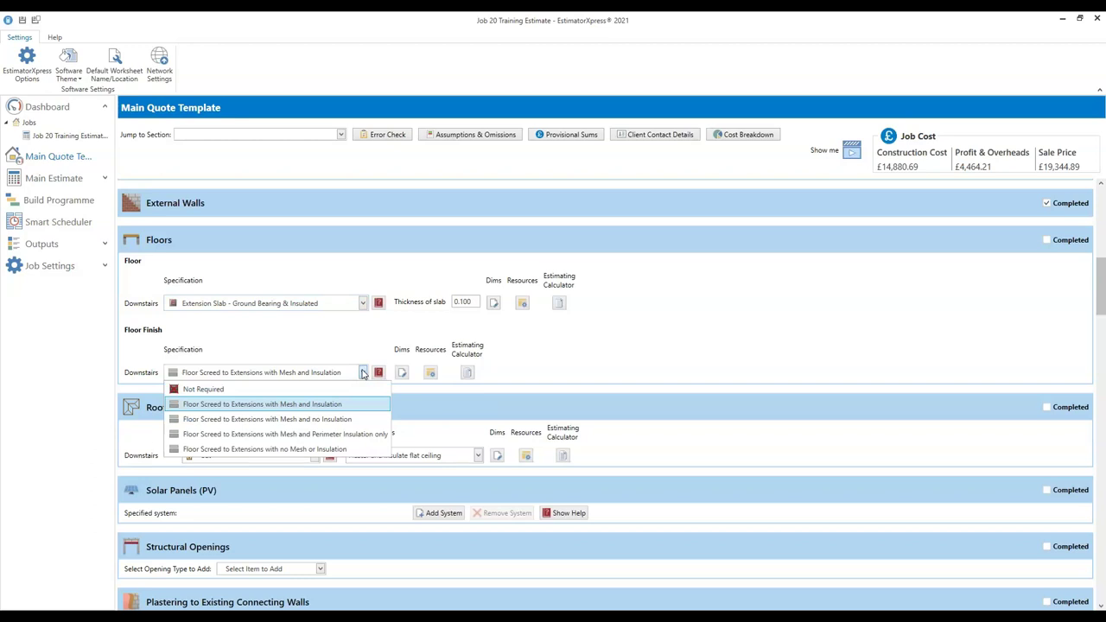
pyautogui.click(354, 341)
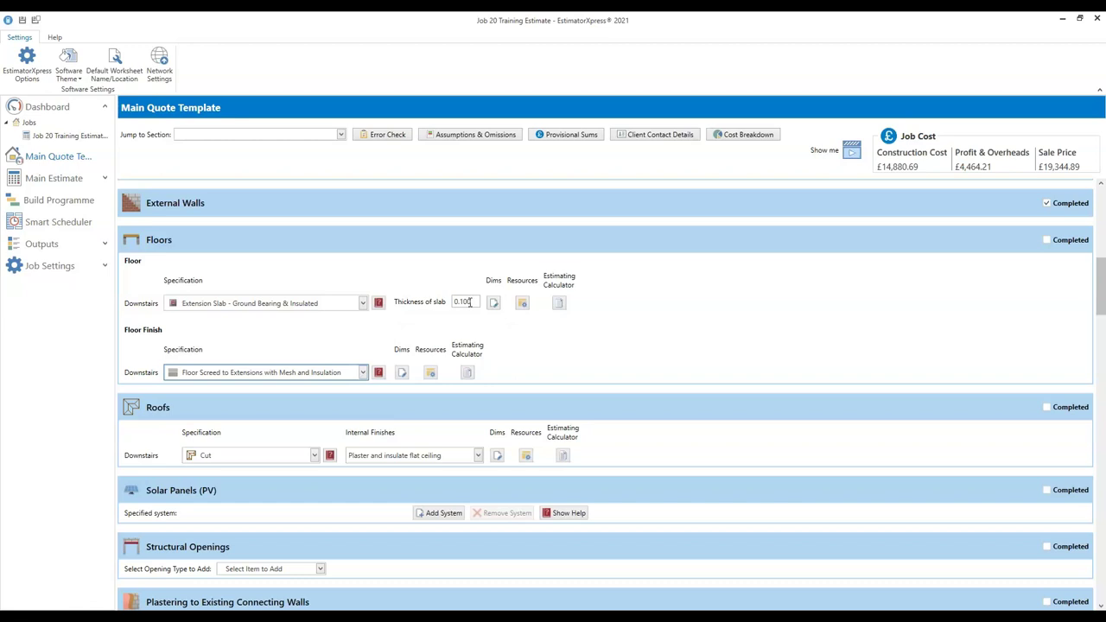
# Change the Thickness of slab value from 0.100 to 0.150.
pyautogui.click(470, 301)
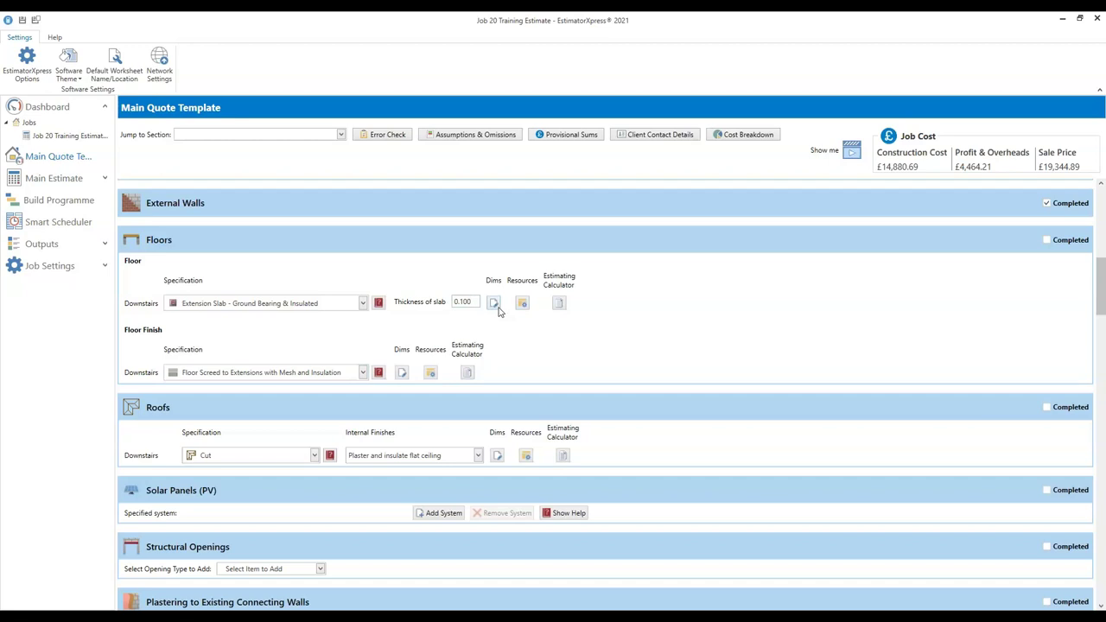
pyautogui.press('BackSpace')
pyautogui.press('BackSpace')
pyautogui.write('50')
pyautogui.click(617, 334)
# Open the Floor Dims wizard and select the other irregular slab area value.
pyautogui.click(493, 304)
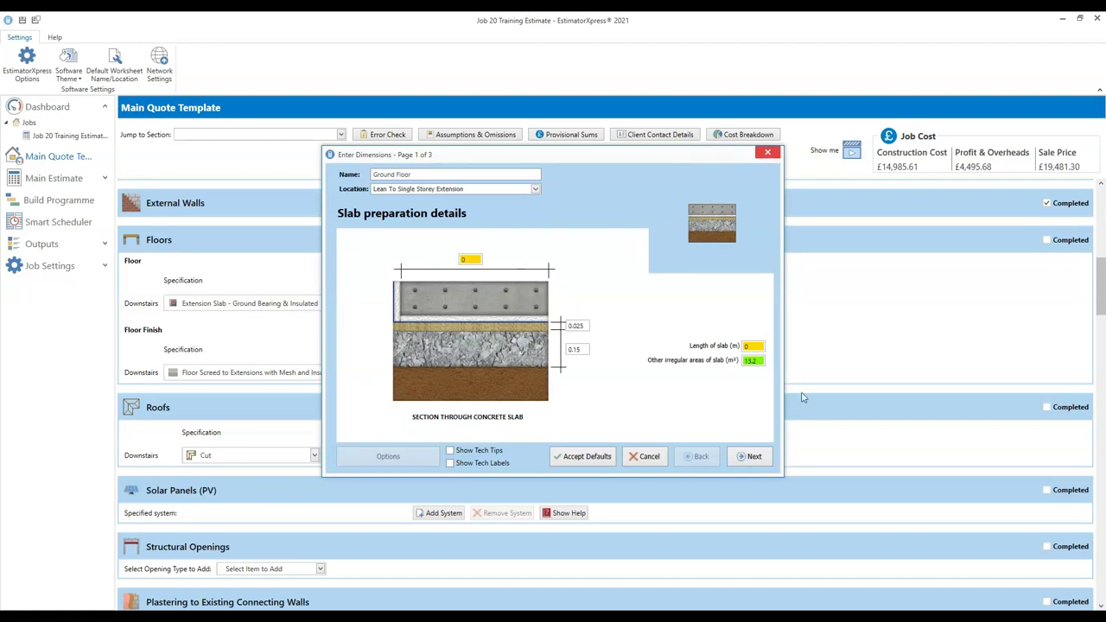
pyautogui.moveTo(756, 365)
pyautogui.click(761, 363)
# Turn on Show Tech Tips and Show Tech Labels, then advance to the Slab details page.
pyautogui.click(495, 451)
pyautogui.click(481, 464)
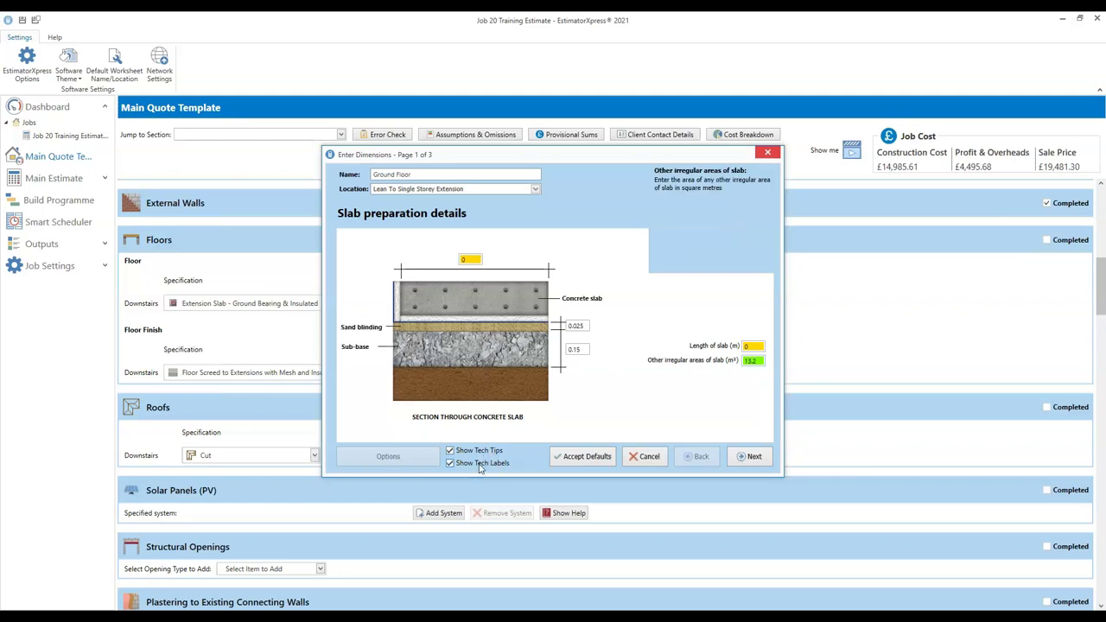
pyautogui.moveTo(585, 325)
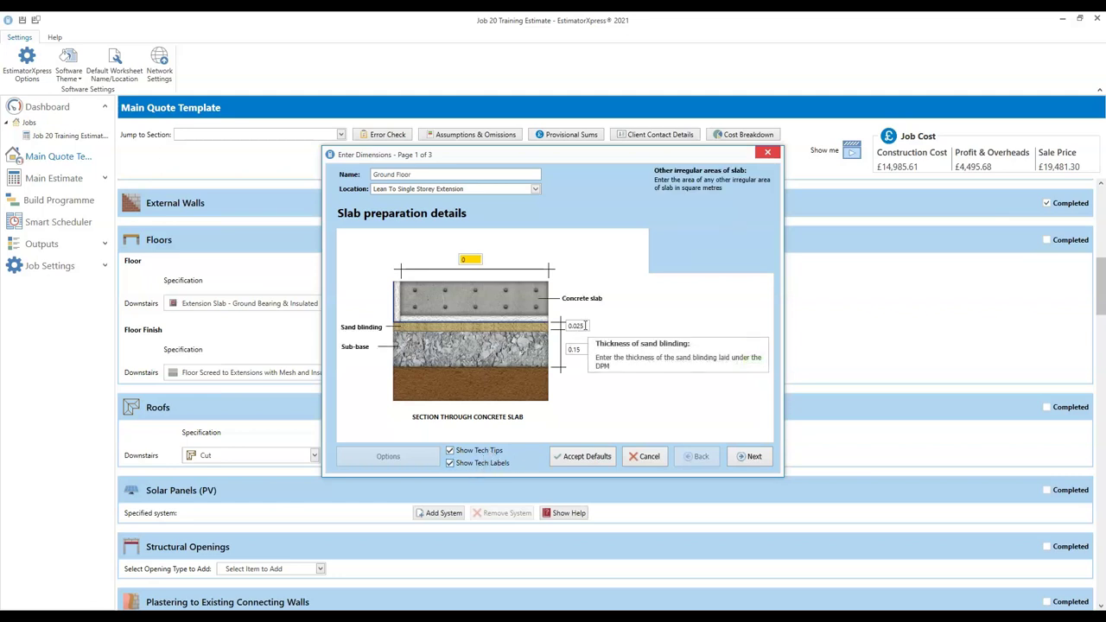
pyautogui.moveTo(583, 350)
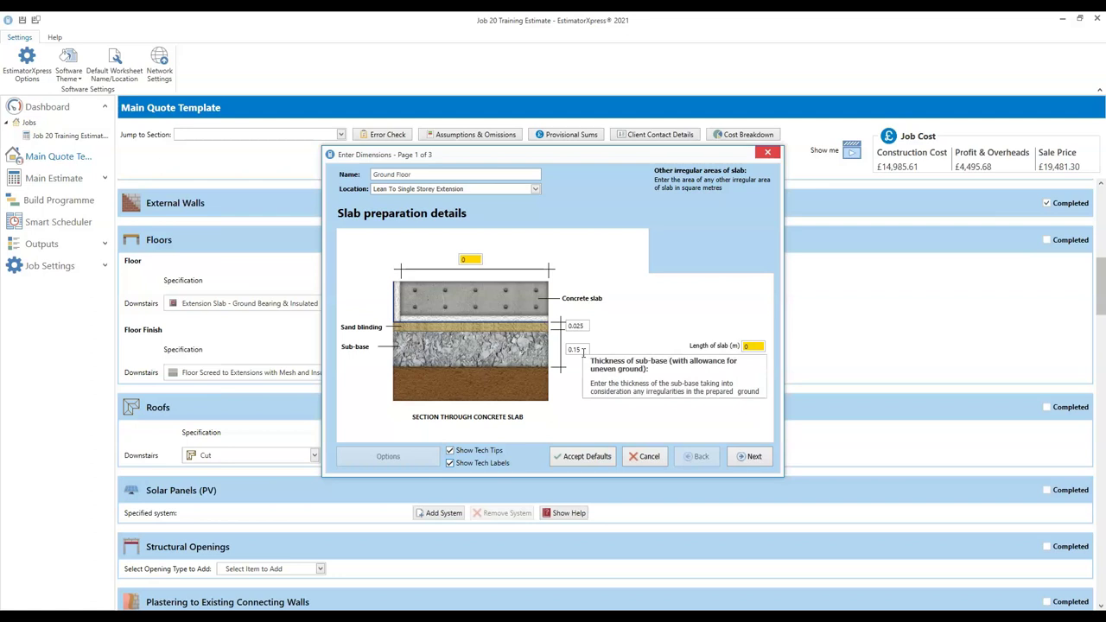
pyautogui.click(743, 461)
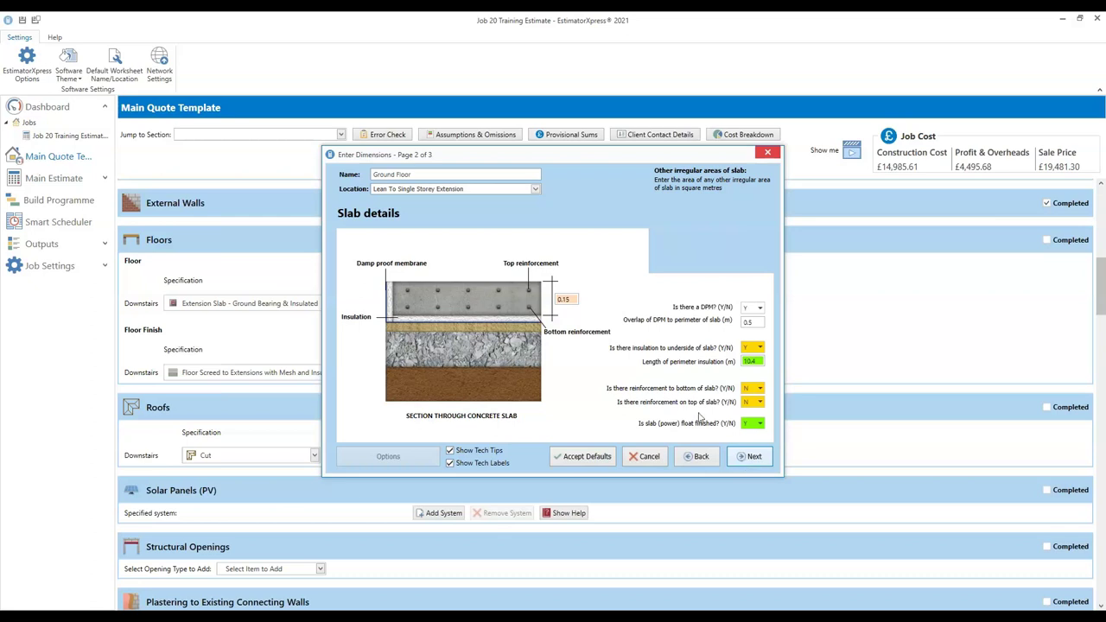
# Answer N to 'Is slab (power) float finished?' on the Slab details page.
pyautogui.click(575, 299)
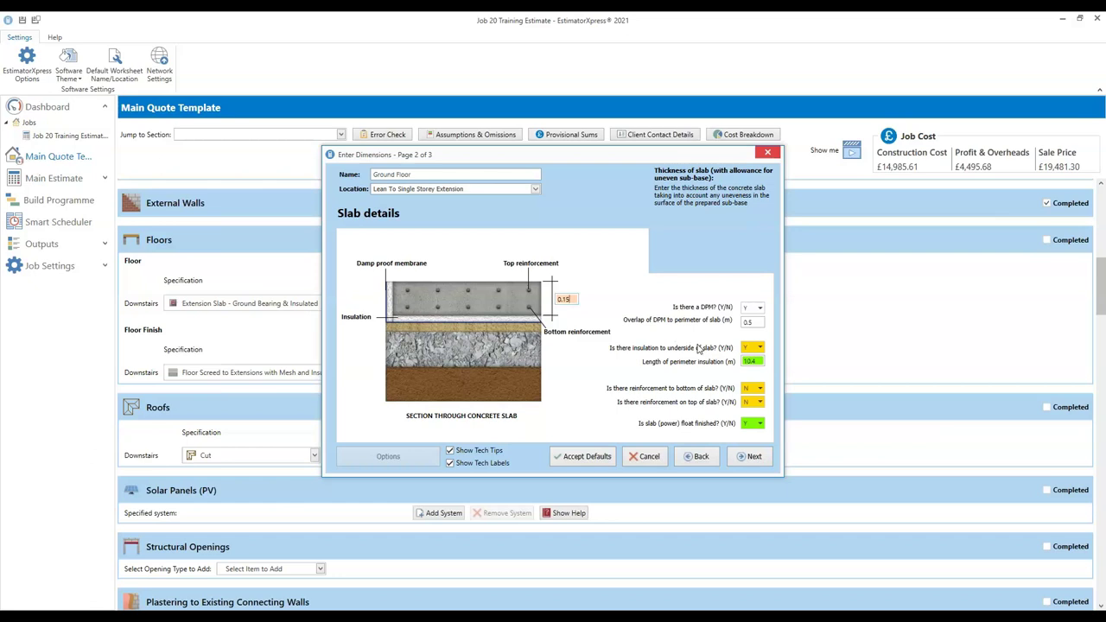
pyautogui.click(759, 423)
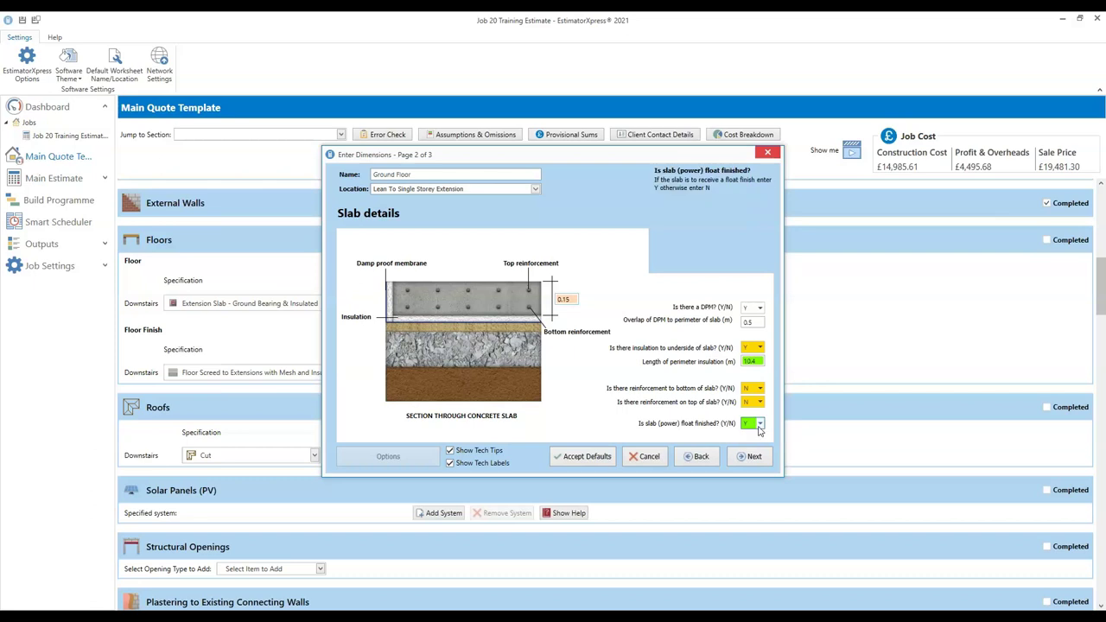
pyautogui.click(752, 445)
# Set 6 excavator hours, 3 bolt cropper days and 2 power float days, then finish the wizard.
pyautogui.click(752, 458)
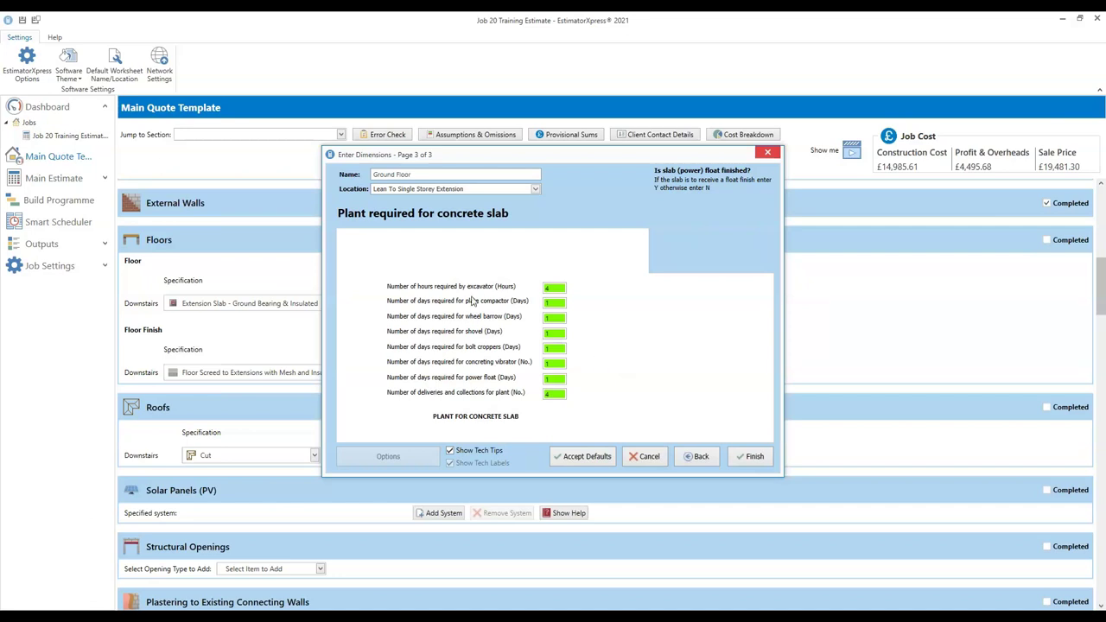
pyautogui.click(554, 288)
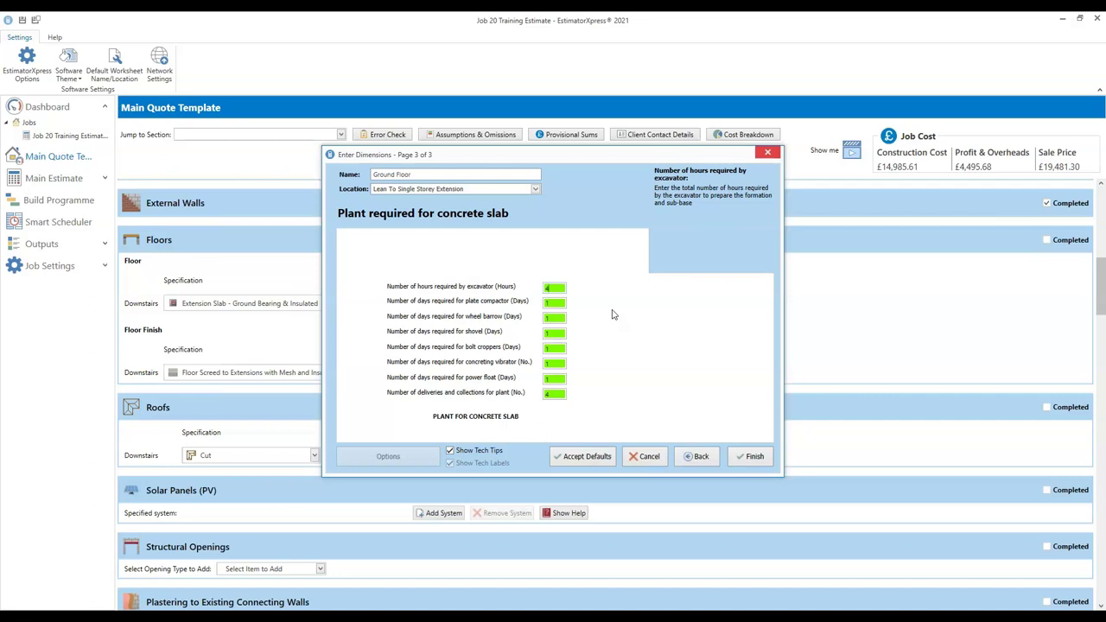
pyautogui.write('6')
pyautogui.moveTo(553, 379)
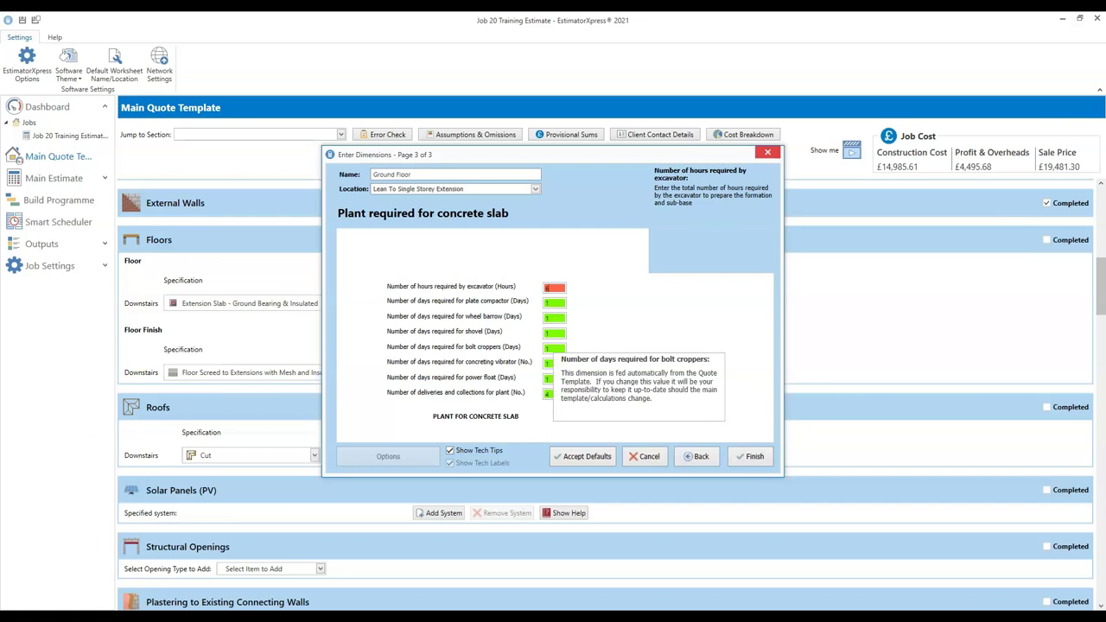
pyautogui.click(547, 348)
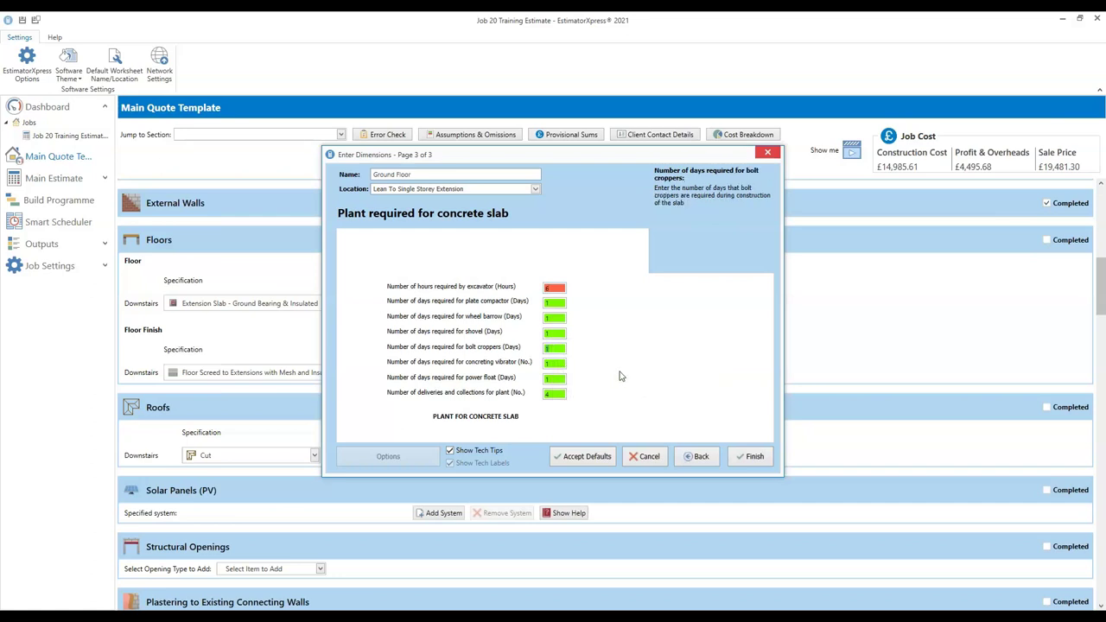
pyautogui.write('3')
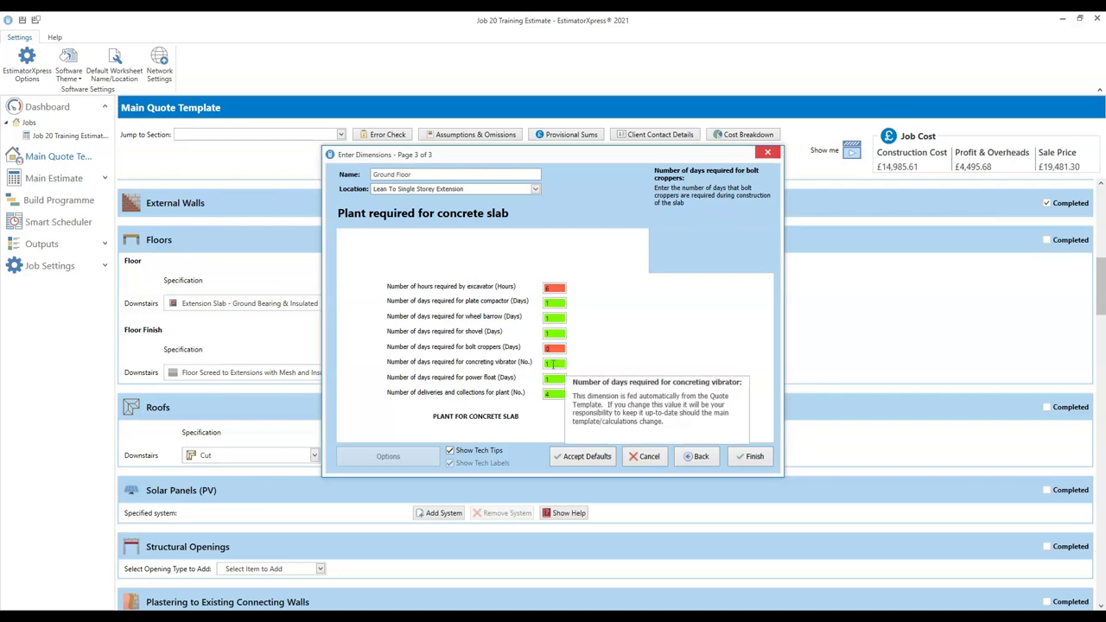
pyautogui.click(553, 380)
pyautogui.write('2')
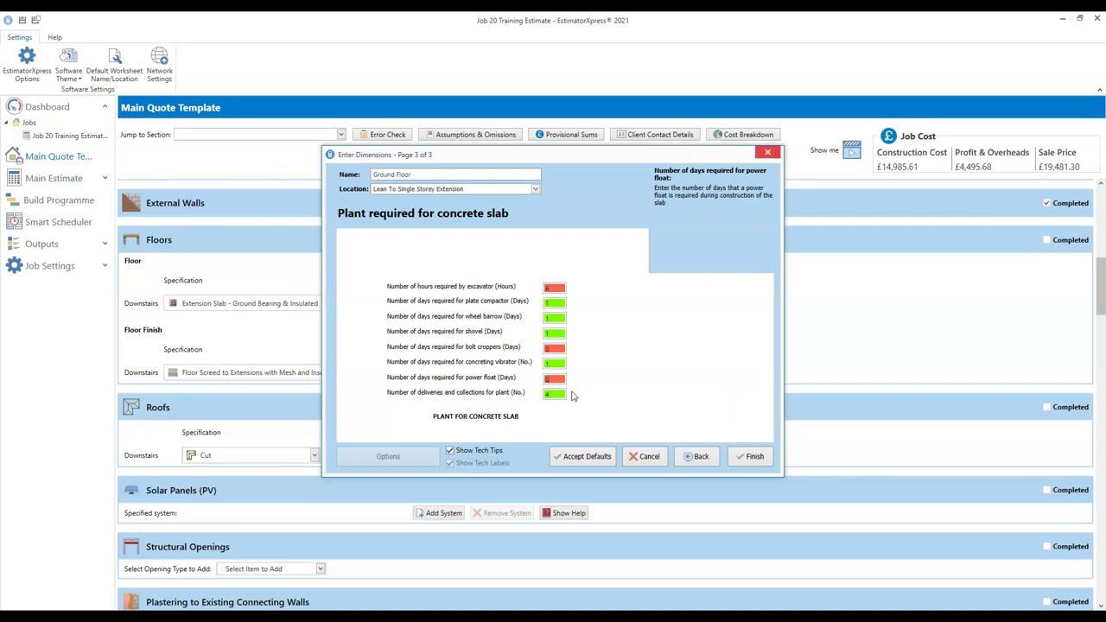
pyautogui.click(555, 396)
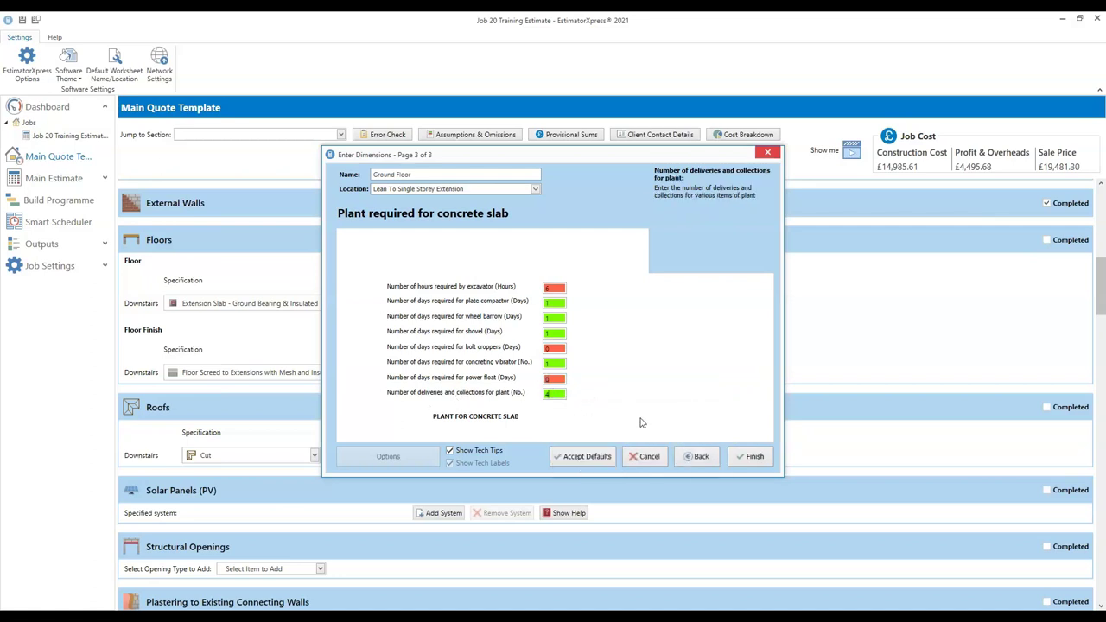
pyautogui.click(755, 456)
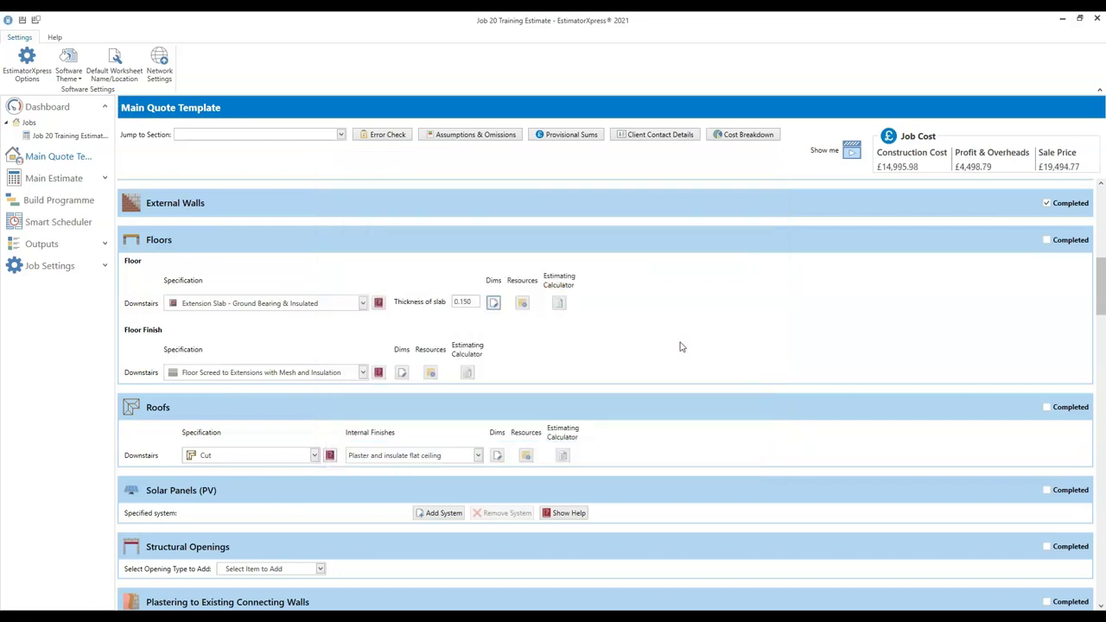
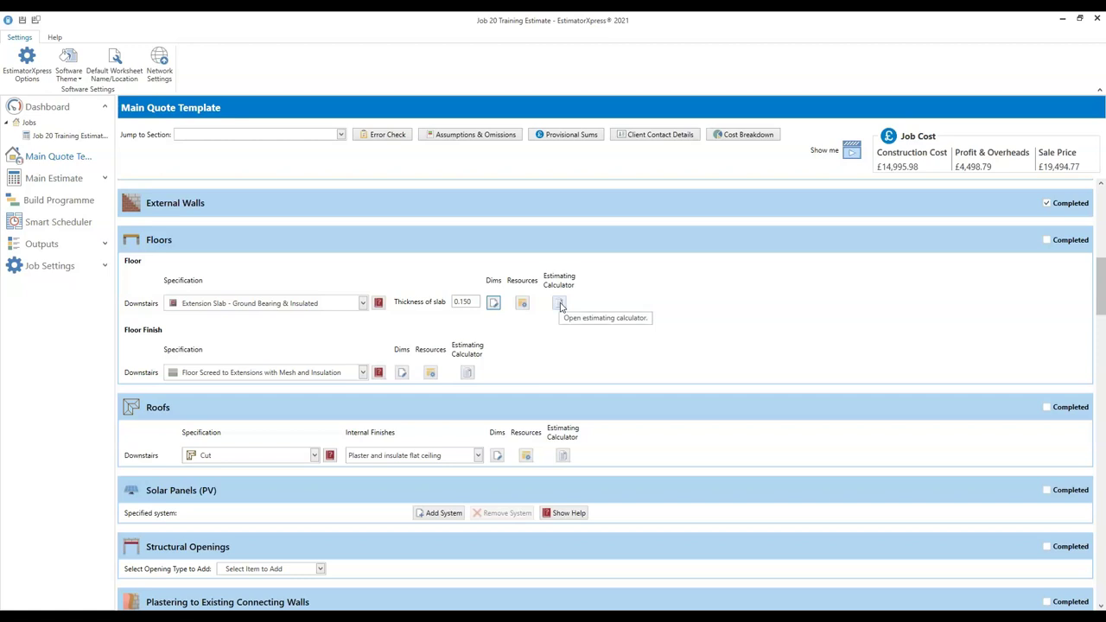
# Open the Extension Slab estimating calculator from the Floors section of the Ground Floor worksheet.
pyautogui.click(560, 304)
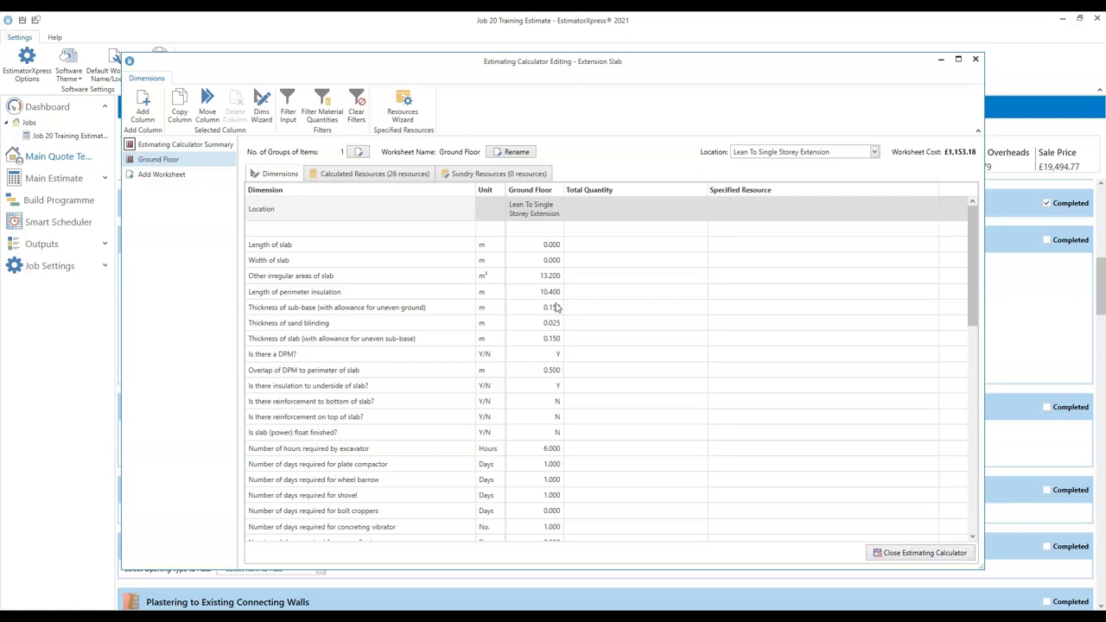
# Maximise the Extension Slab calculator, review its dimensions, and list its 26 calculated resources.
pyautogui.doubleClick(688, 66)
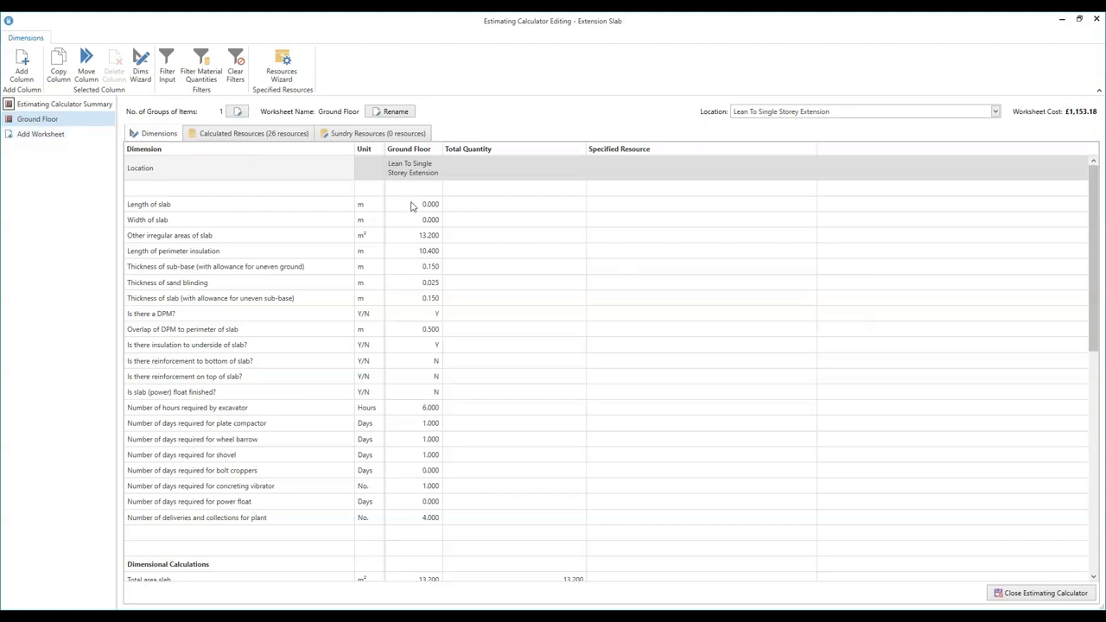
pyautogui.moveTo(258, 207)
pyautogui.scroll(-5, 450, 324)
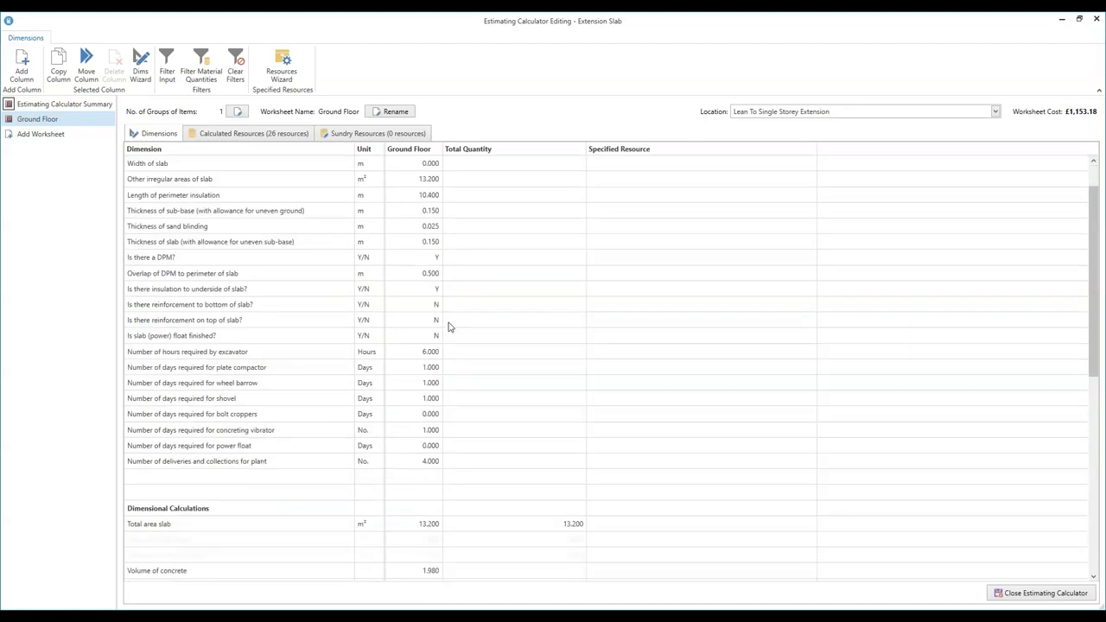
pyautogui.scroll(-3, 451, 329)
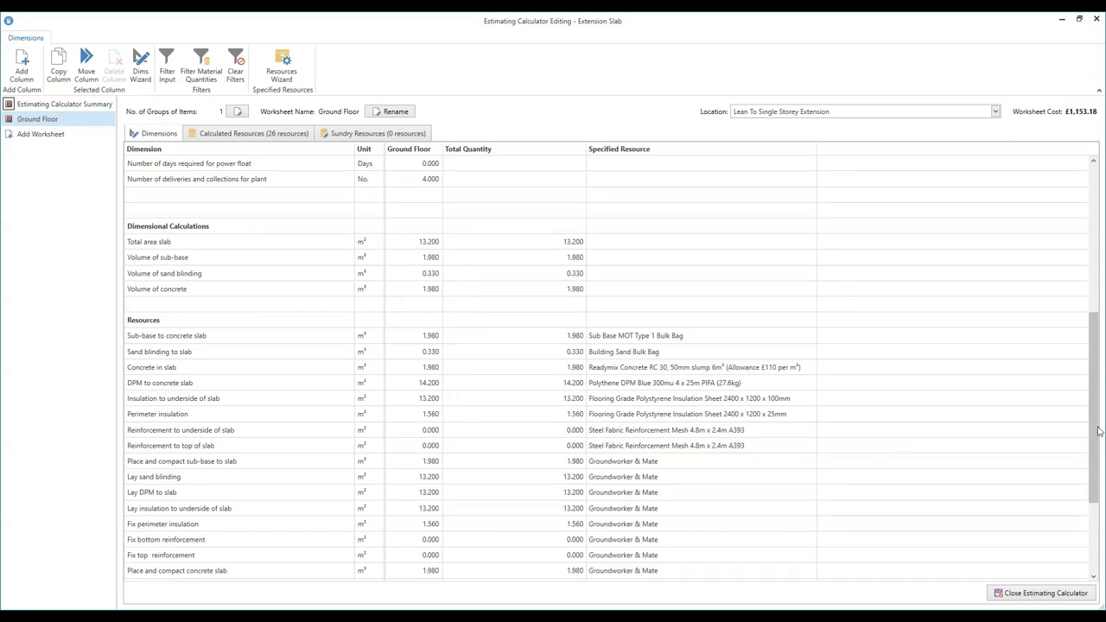
pyautogui.moveTo(1094, 430); pyautogui.dragTo(1091, 226)
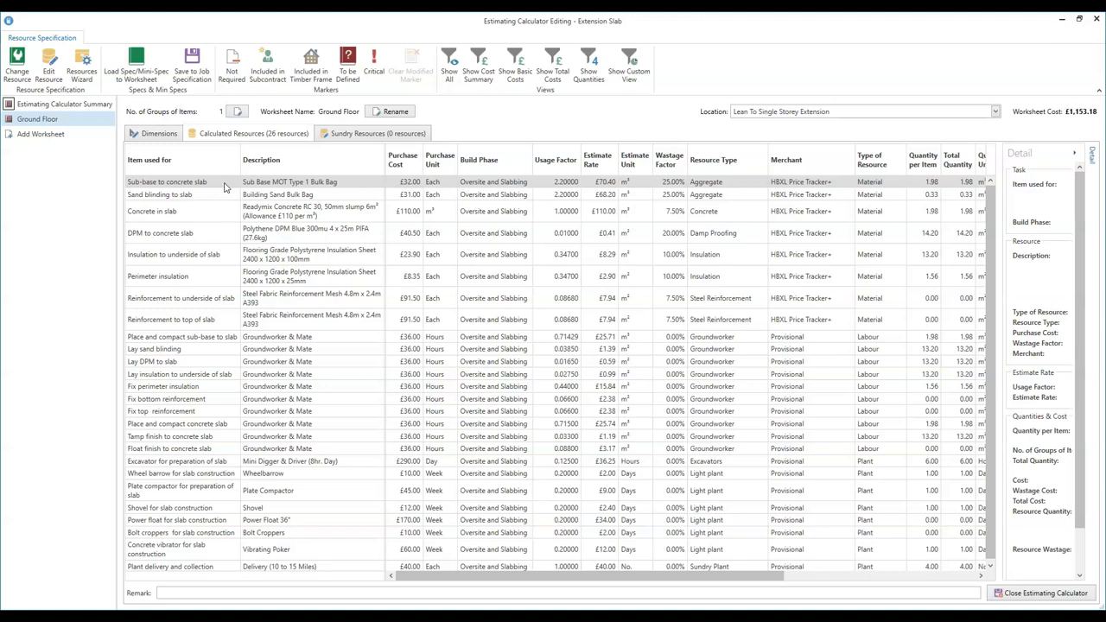
pyautogui.click(275, 219)
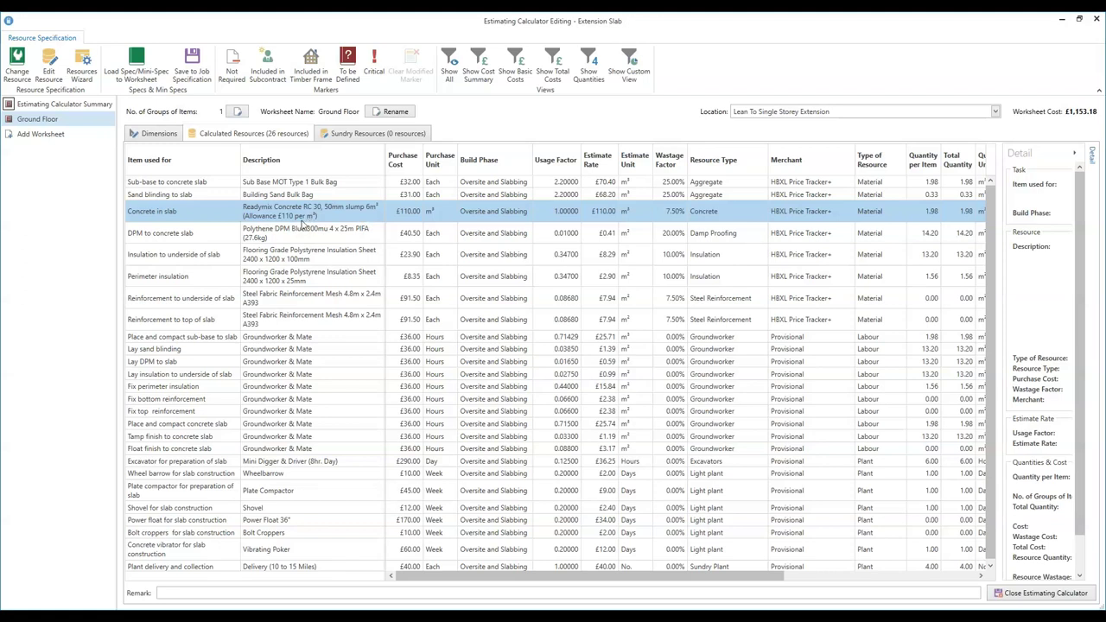
pyautogui.moveTo(493, 583); pyautogui.dragTo(720, 576)
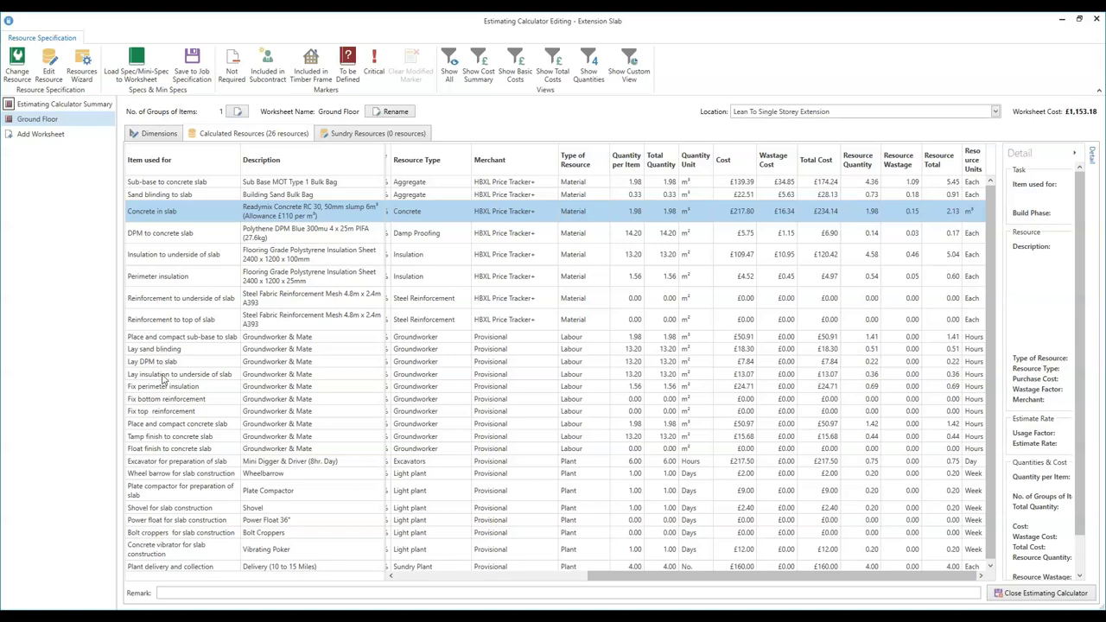
pyautogui.click(167, 426)
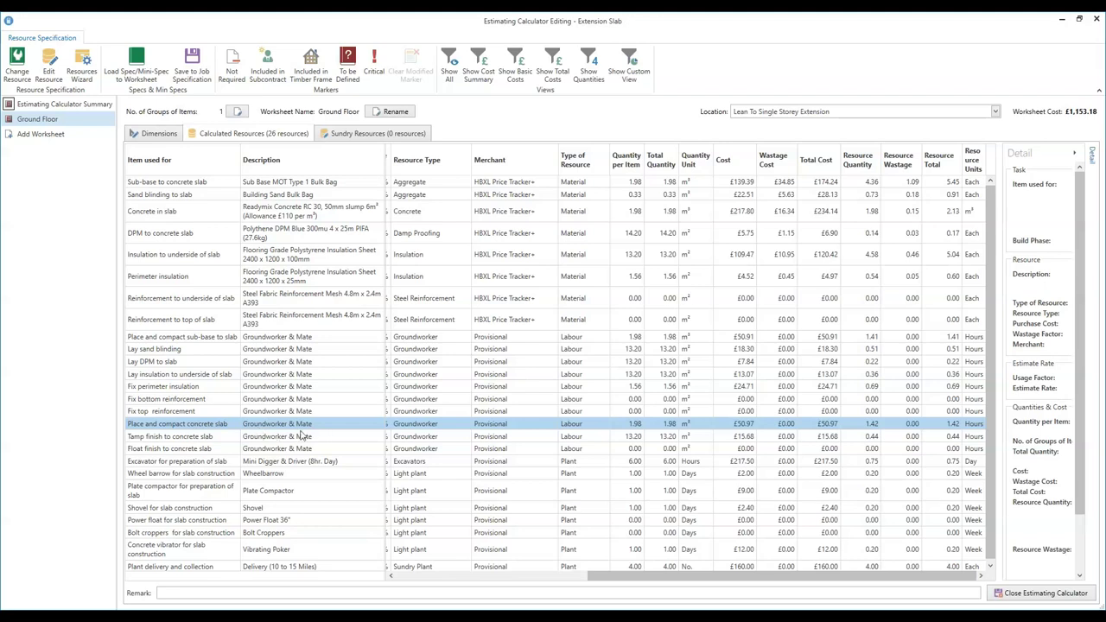
pyautogui.moveTo(691, 581); pyautogui.dragTo(463, 574)
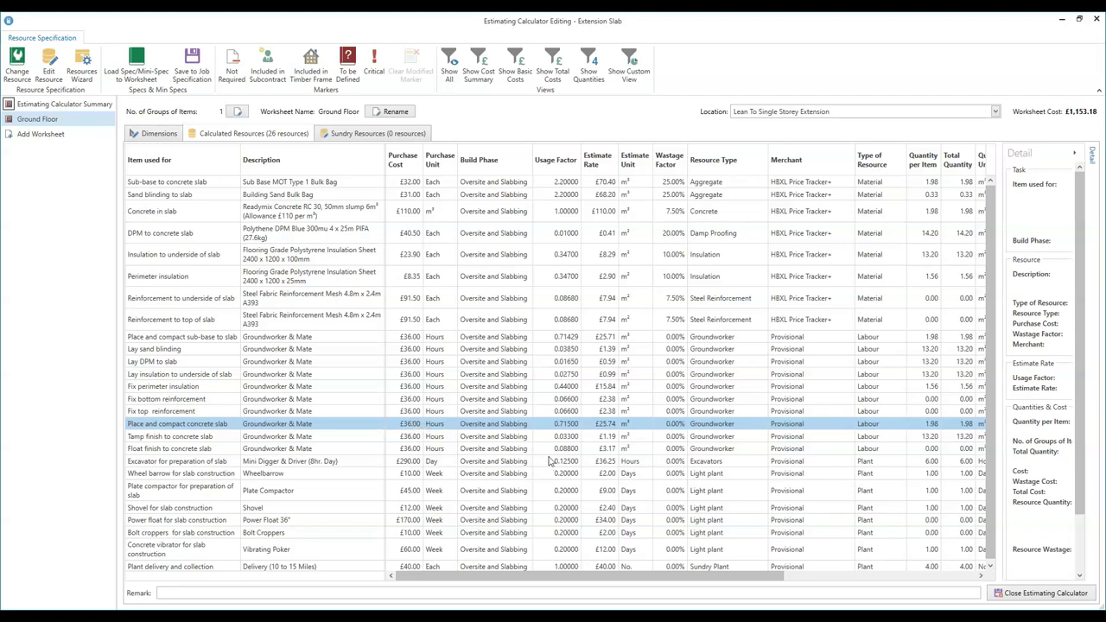
pyautogui.moveTo(605, 579); pyautogui.dragTo(845, 585)
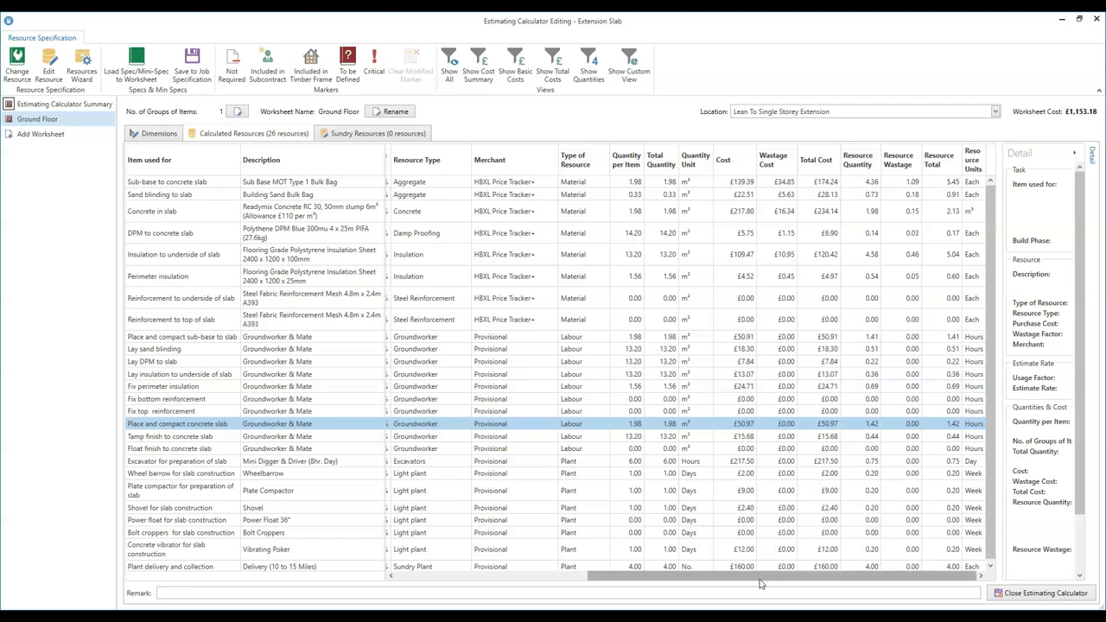
pyautogui.moveTo(757, 585); pyautogui.dragTo(559, 585)
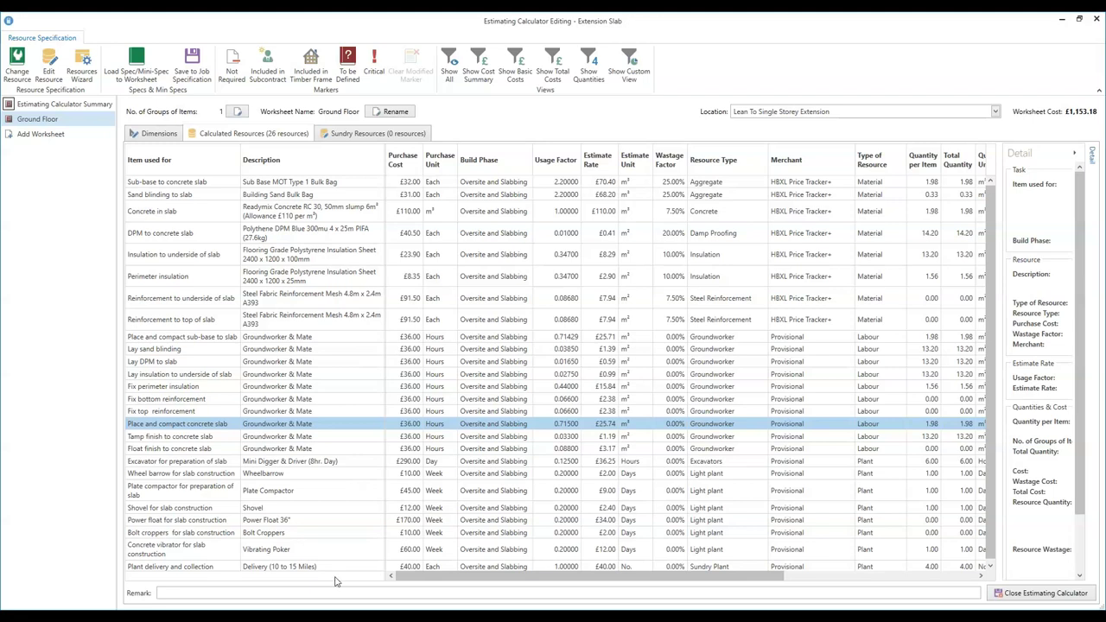
pyautogui.scroll(-1, 310, 541)
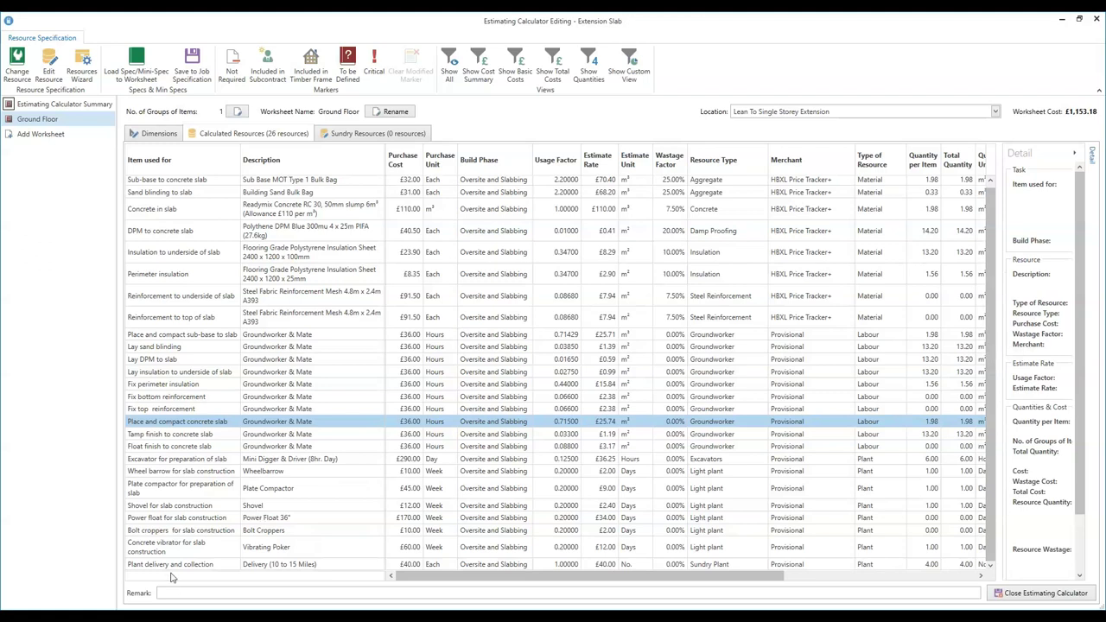
pyautogui.click(215, 488)
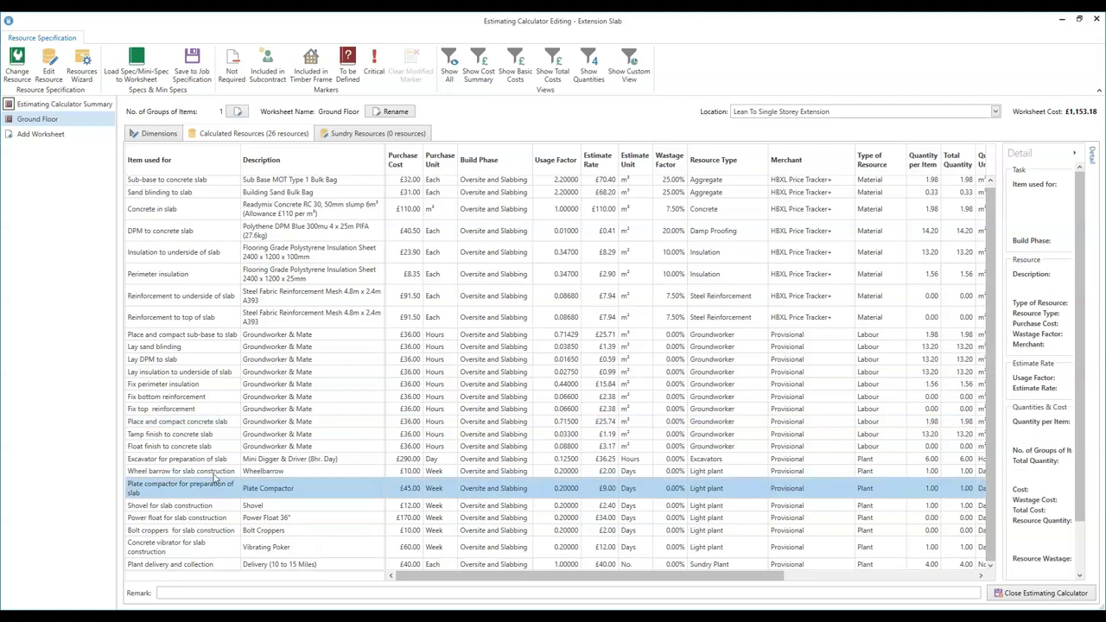
pyautogui.click(220, 460)
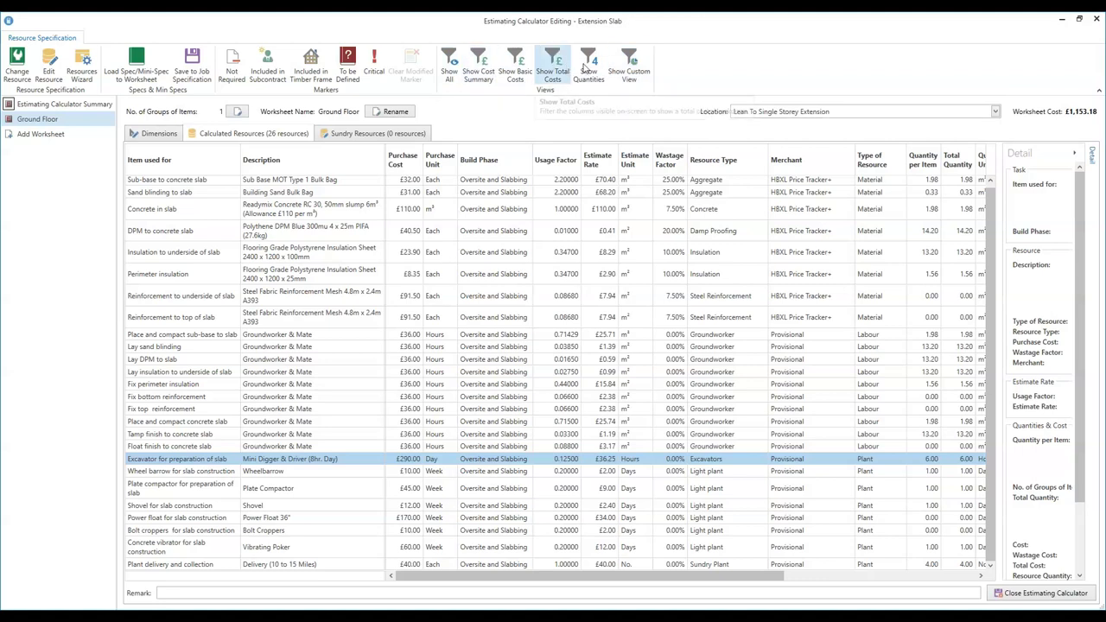
# Switch the resource columns from quantities to basic costs, then to the total costs breakdown.
pyautogui.click(588, 69)
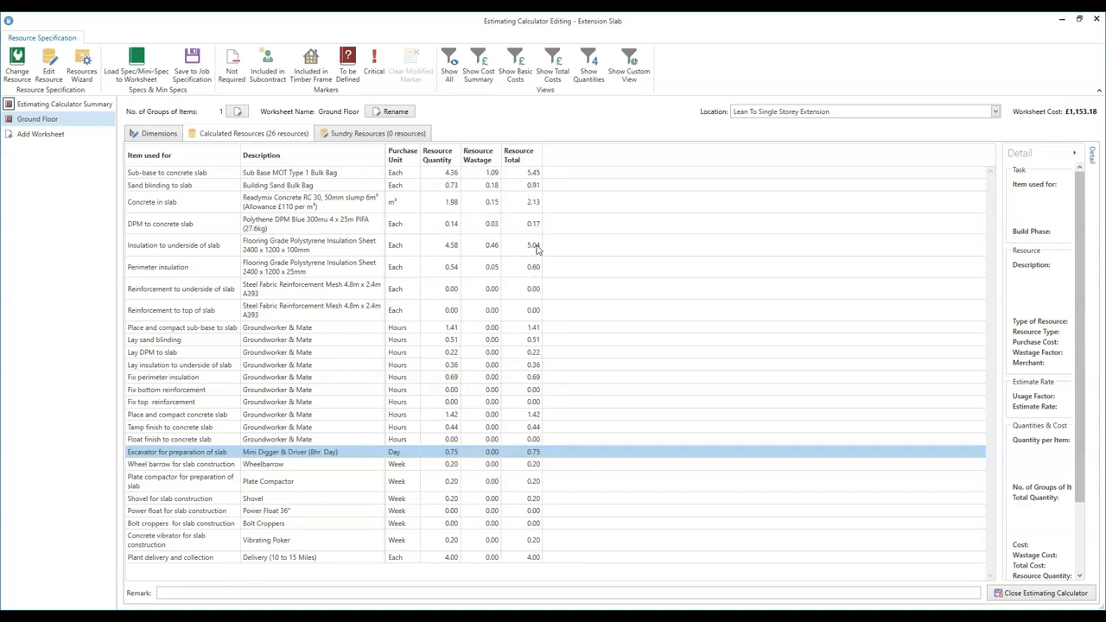
pyautogui.click(515, 76)
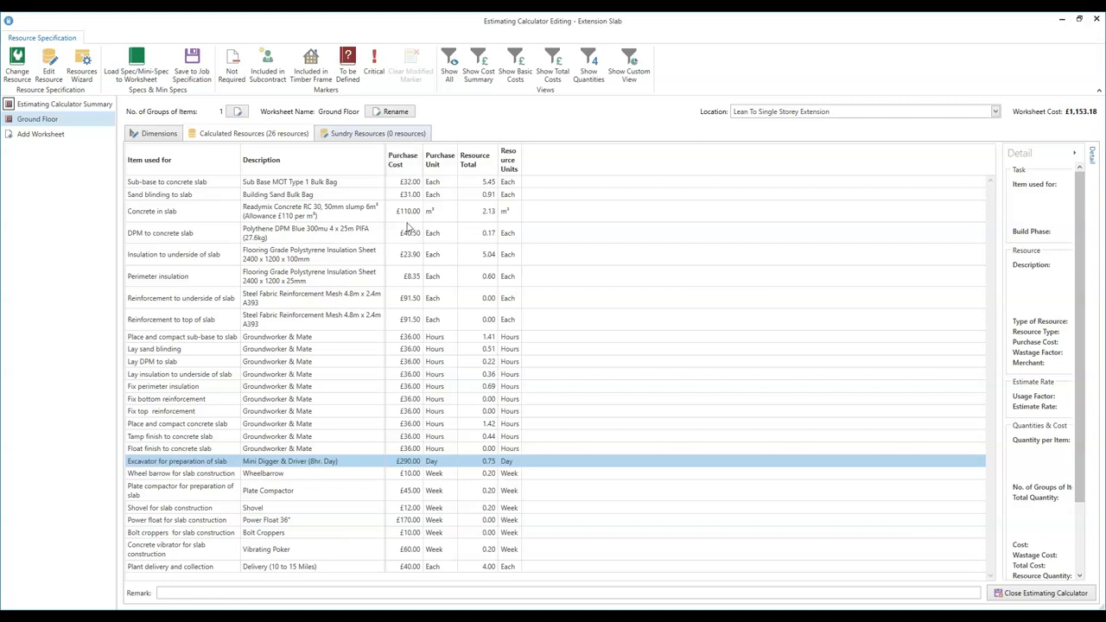
pyautogui.click(554, 74)
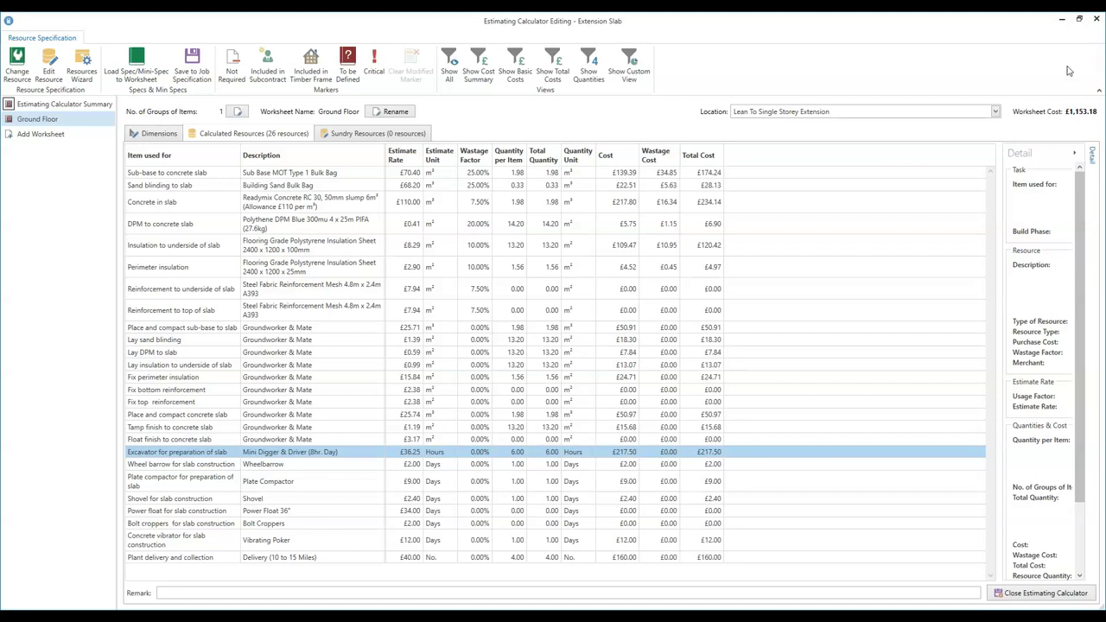
# Close the slab calculator and tick Completed on the Floors section header.
pyautogui.click(1020, 596)
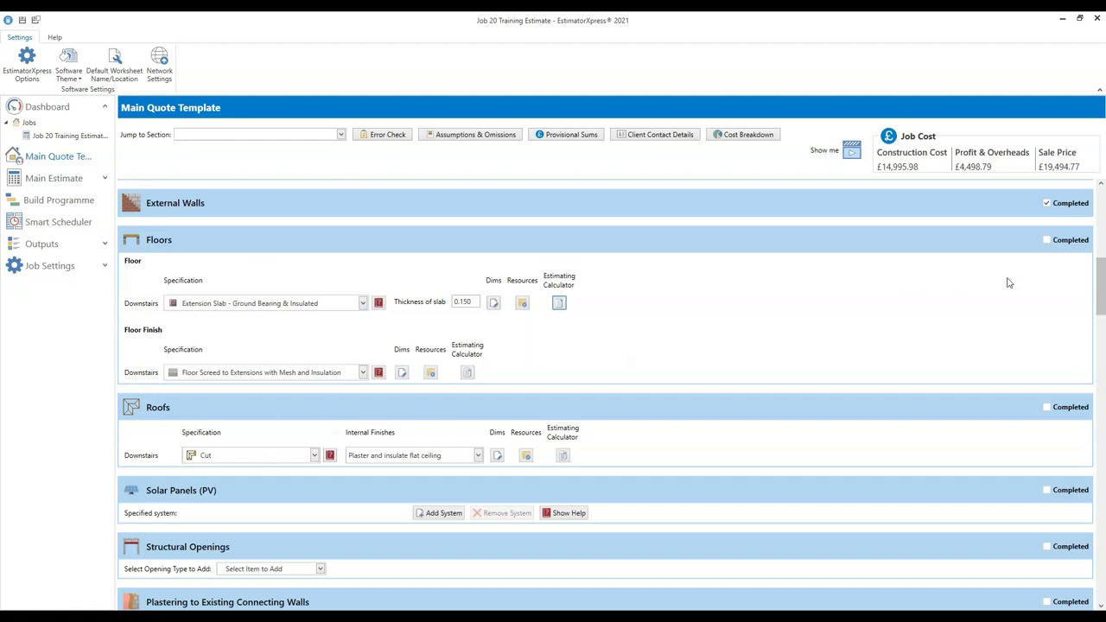
pyautogui.click(1047, 240)
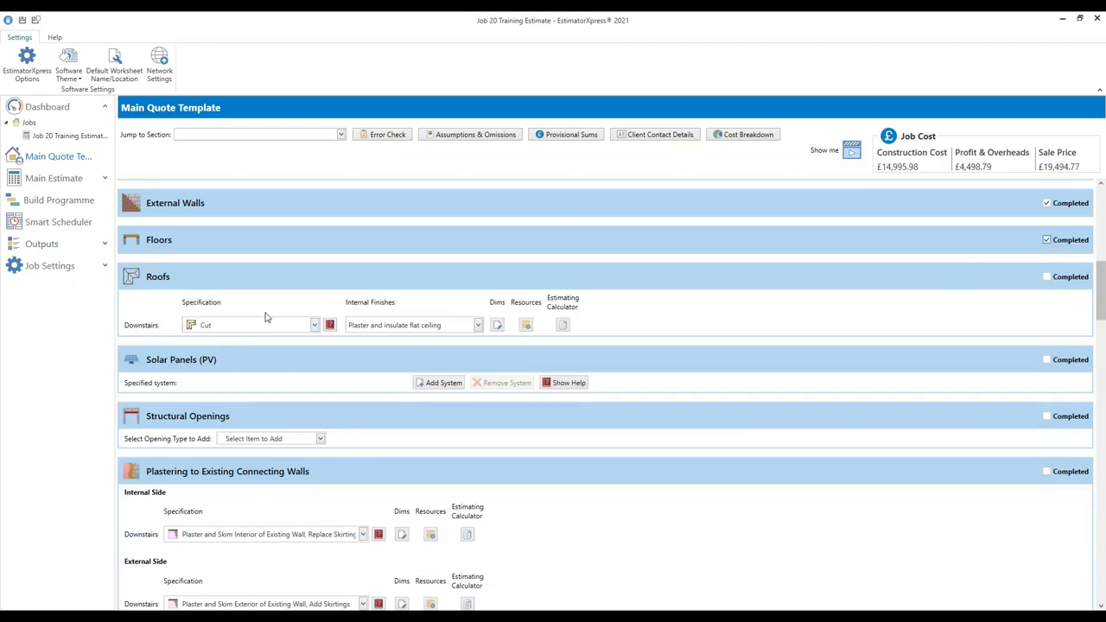
# Keep the roof as Cut, use 'Plaster and insulate rafters' internal finish, and open Roofs Dims.
pyautogui.click(314, 326)
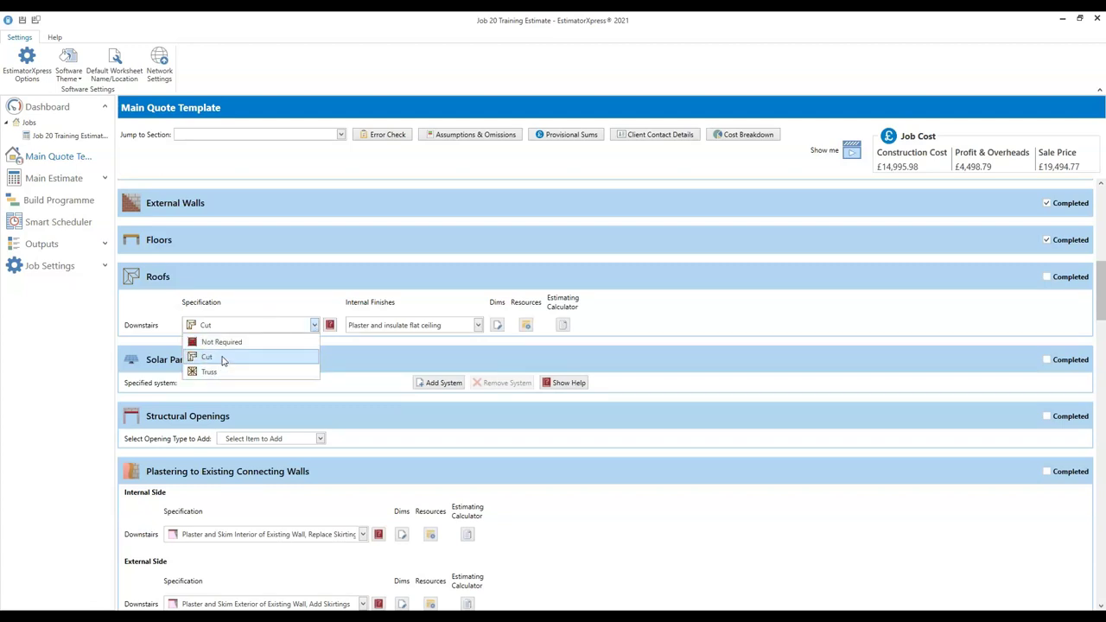
pyautogui.click(223, 357)
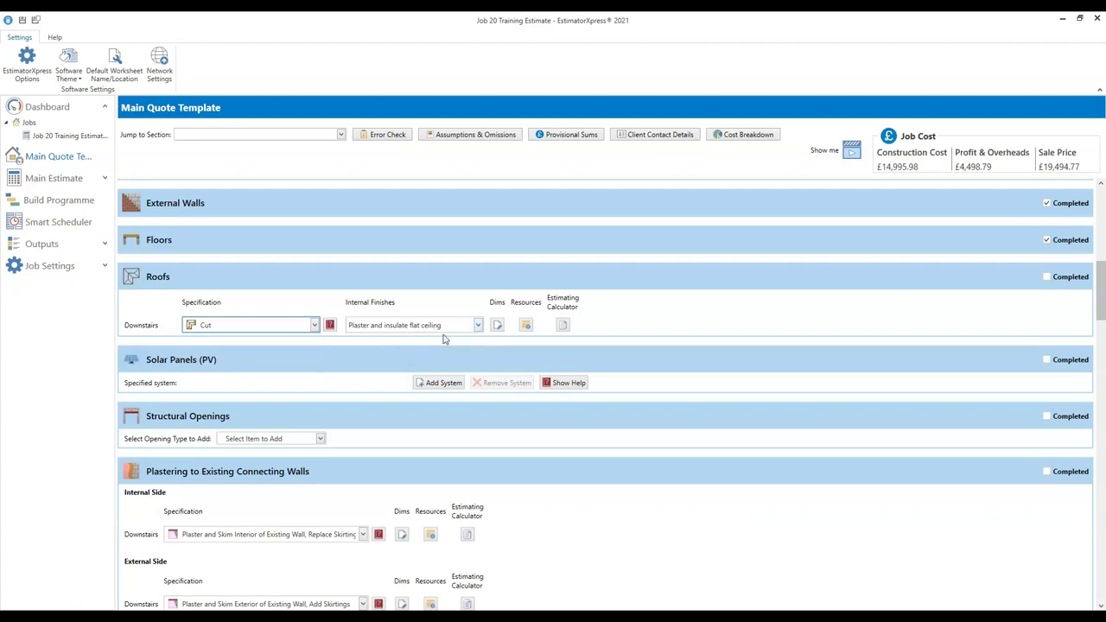
pyautogui.click(478, 328)
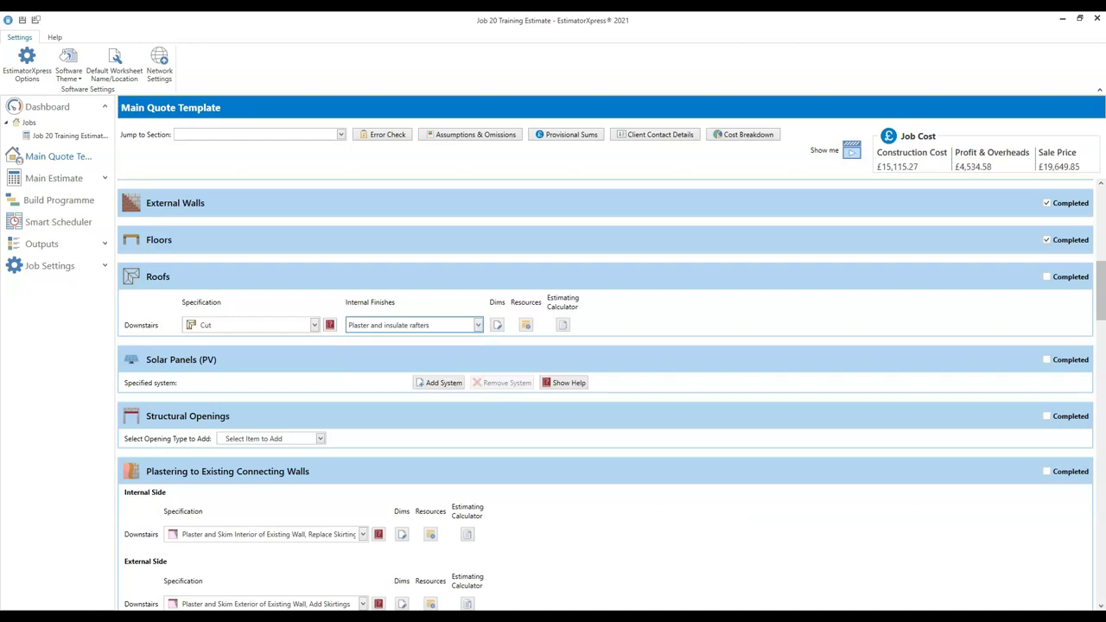
pyautogui.click(497, 326)
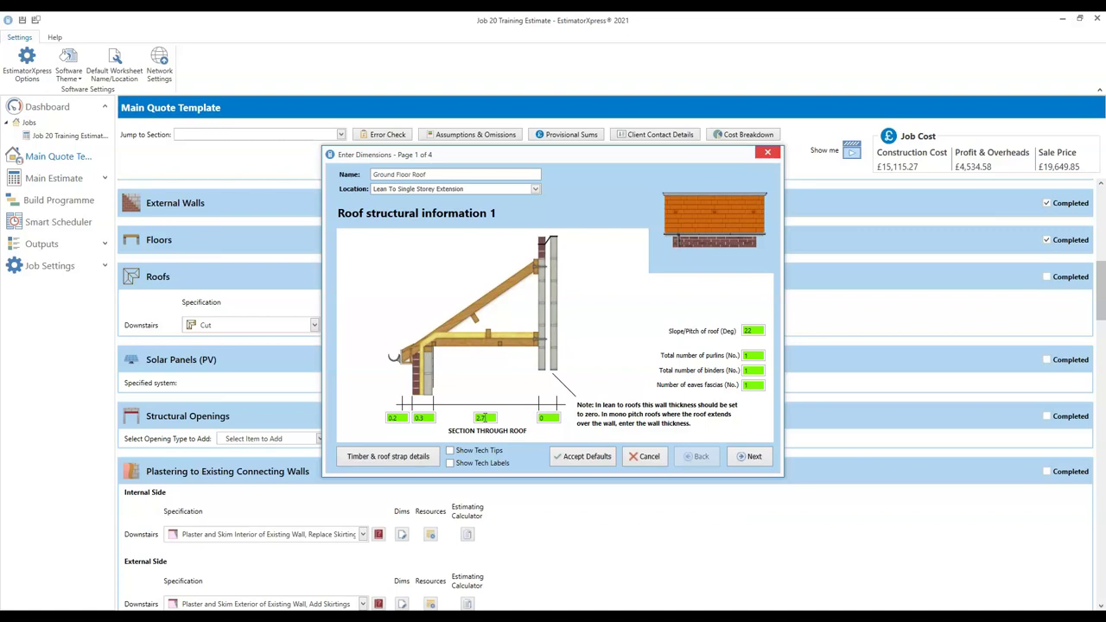
# Review the page 1 roof structural information and advance to page 2 of 4.
pyautogui.moveTo(485, 419)
pyautogui.moveTo(403, 421)
pyautogui.click(754, 456)
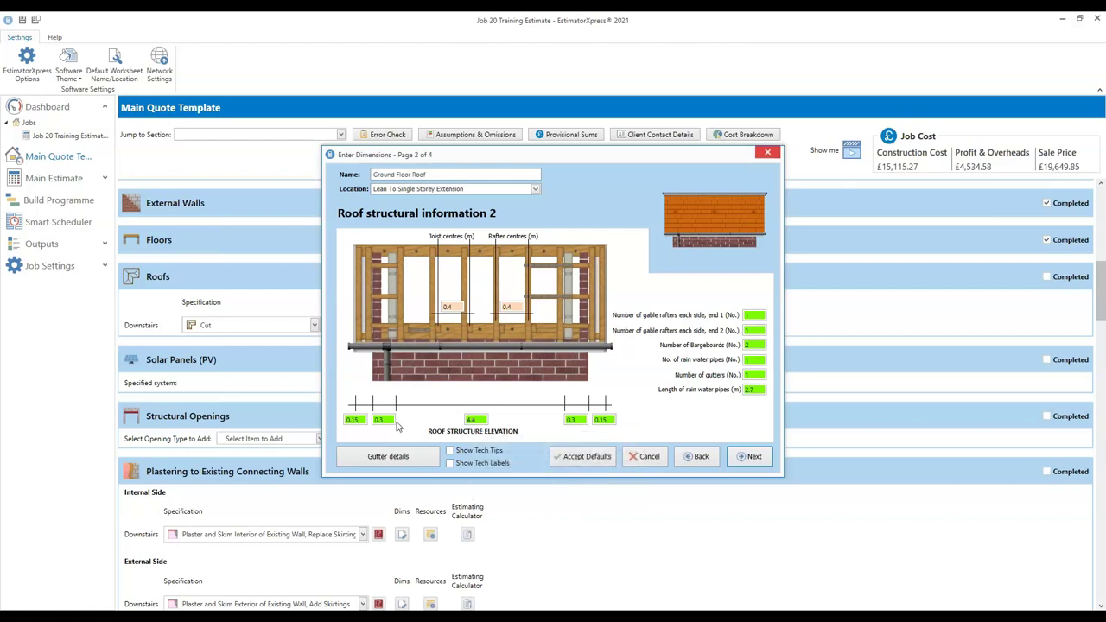
# Check the page 2 roof structure values and advance to page 3, Tiling & insulation details.
pyautogui.moveTo(359, 421)
pyautogui.moveTo(513, 307)
pyautogui.moveTo(764, 363)
pyautogui.click(752, 456)
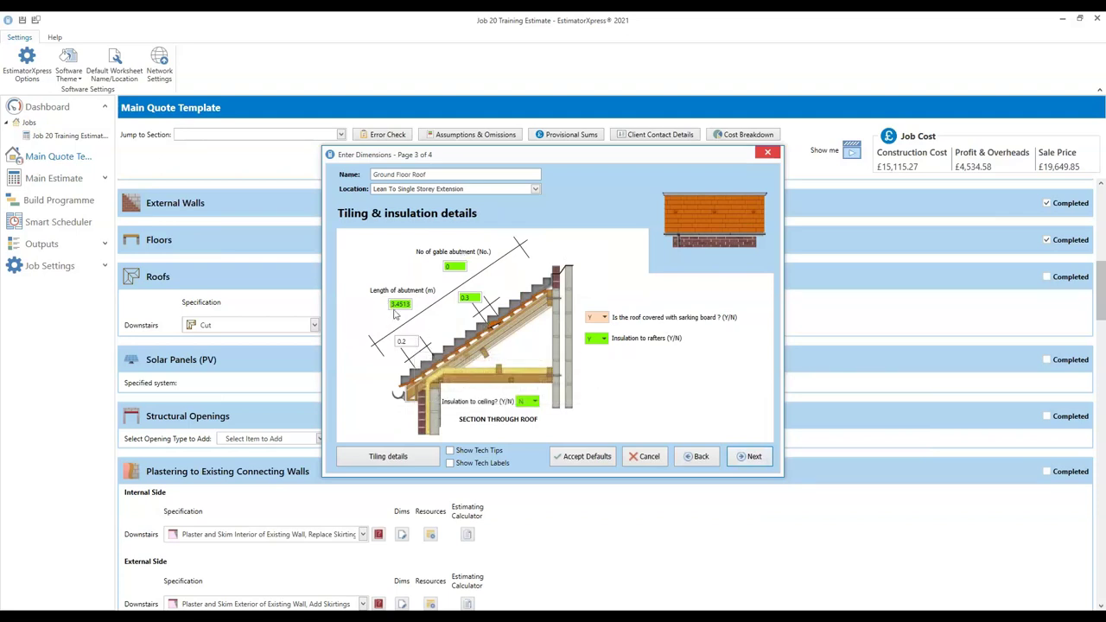
# Change the sarking board option from Y to N, leaving rafter insulation Y and ceiling insulation N.
pyautogui.moveTo(408, 313)
pyautogui.moveTo(475, 297)
pyautogui.moveTo(412, 341)
pyautogui.moveTo(609, 322)
pyautogui.click(605, 318)
pyautogui.click(598, 340)
# Review the page 4 roof finishes and finish the roof dimensions entry.
pyautogui.click(752, 458)
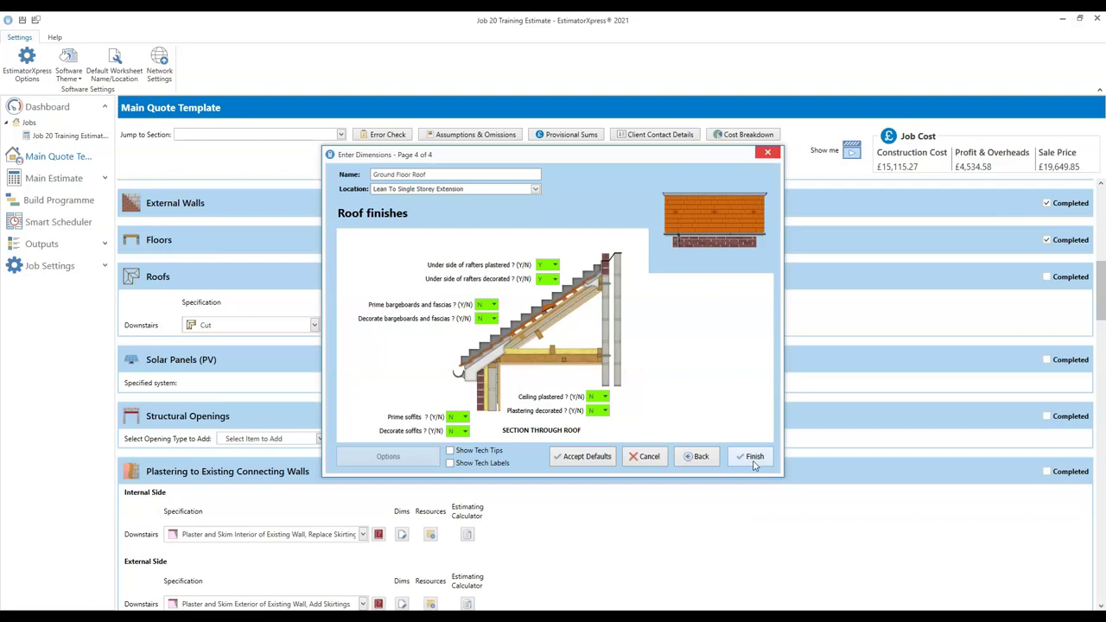
pyautogui.click(751, 457)
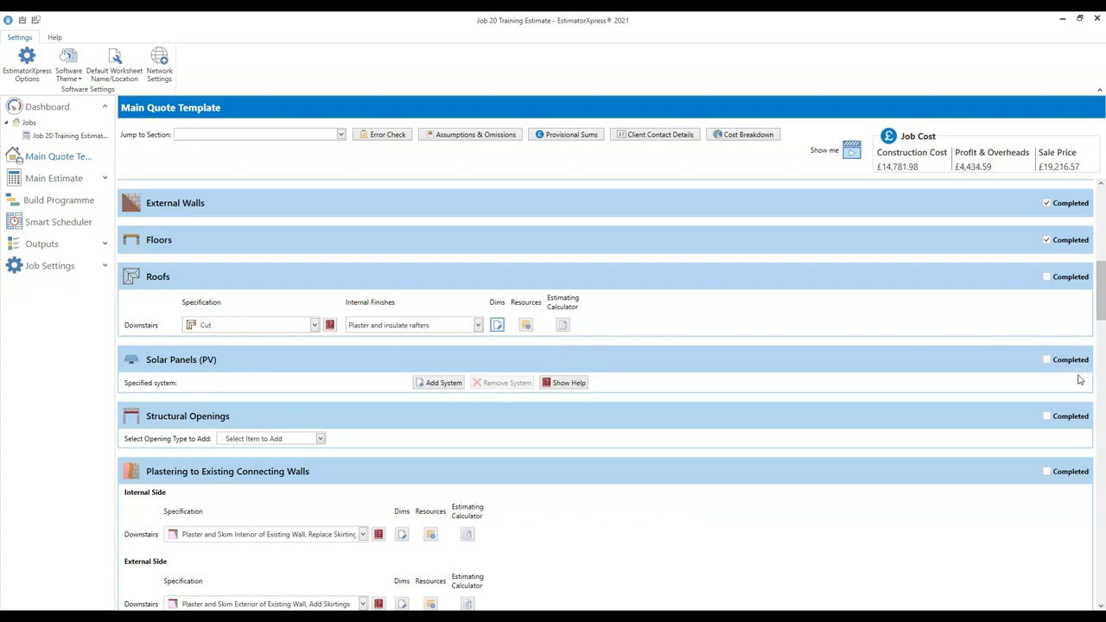
# Tick Completed on the Solar Panels (PV) section header without adding any system.
pyautogui.click(1047, 361)
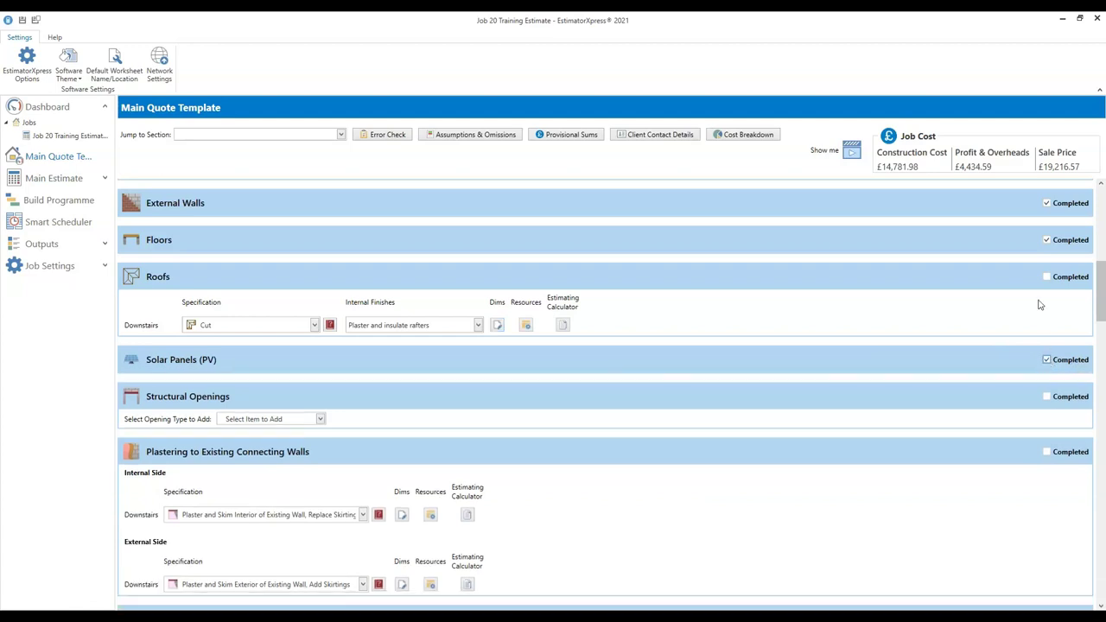
# Mark the Roofs section completed and open the Structural Openings opening-type list.
pyautogui.click(1048, 277)
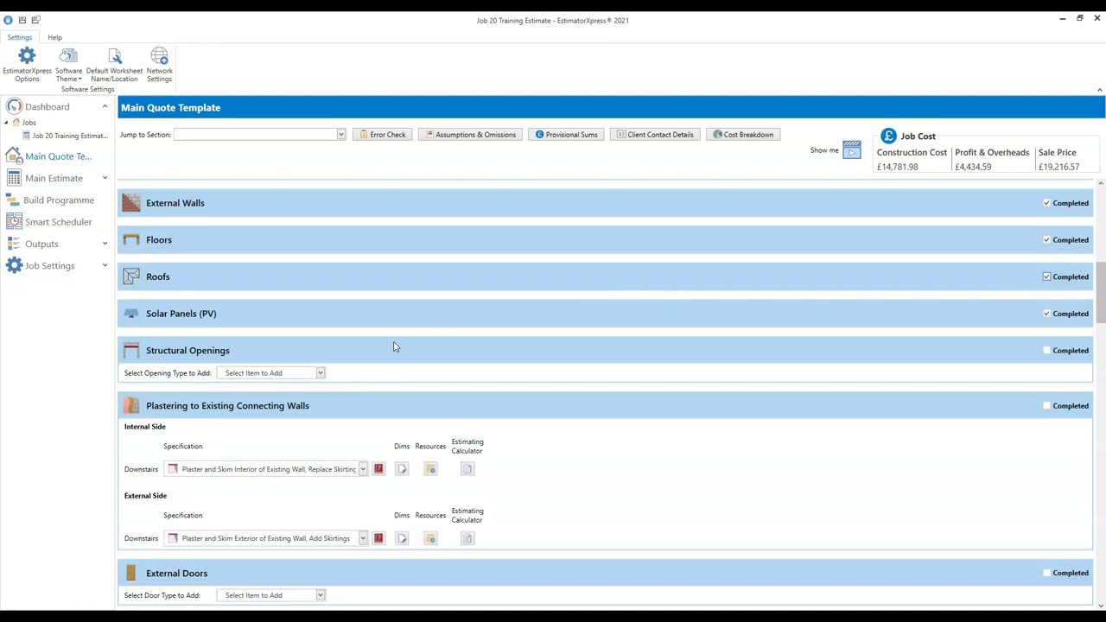
pyautogui.scroll(-3, 393, 347)
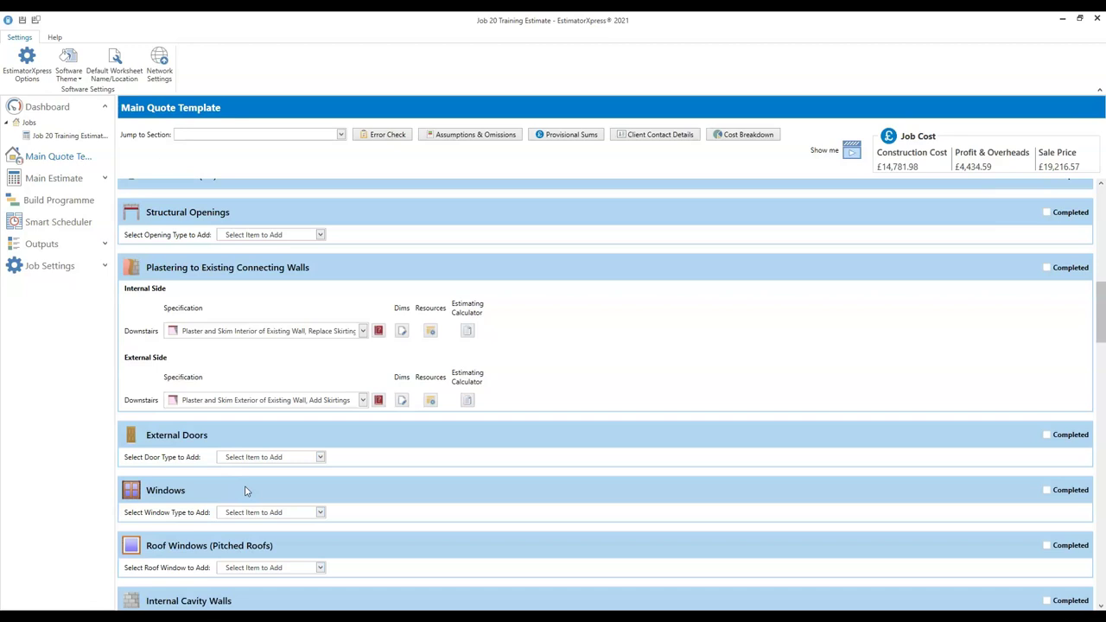
pyautogui.click(320, 236)
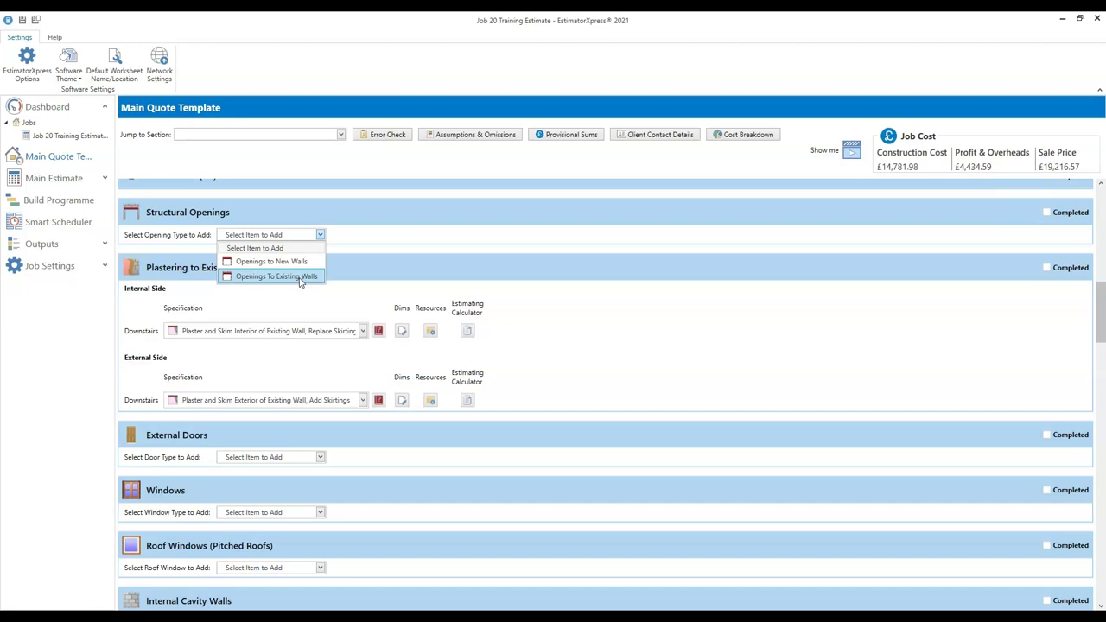
# Choose Openings To Existing Walls from the Structural Openings list.
pyautogui.click(277, 277)
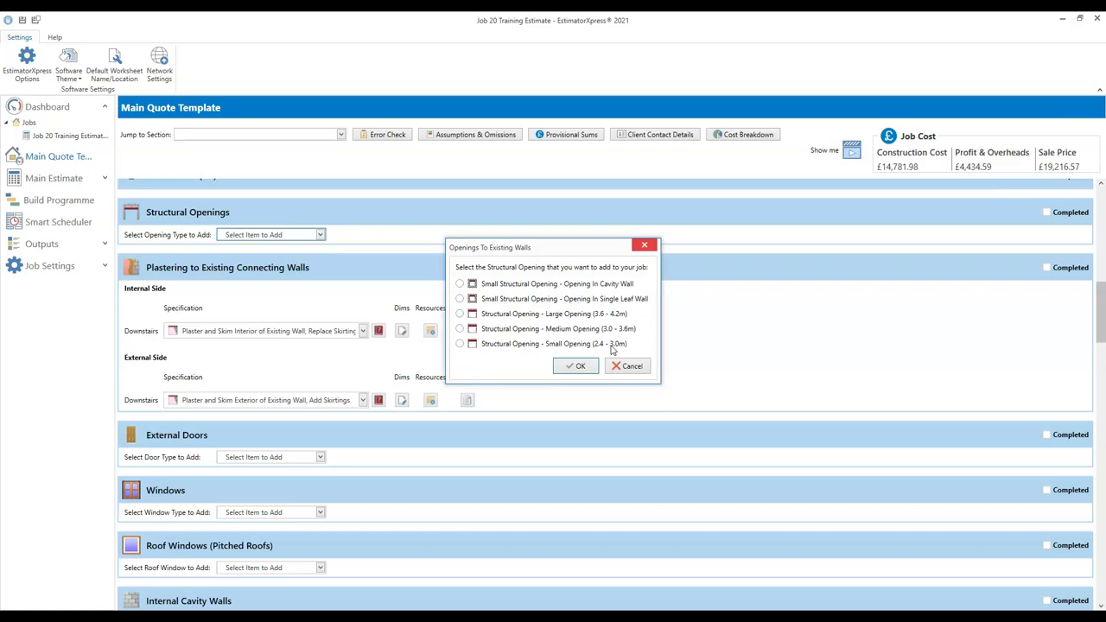
# Add a Medium Opening (3.0 - 3.6m) to existing walls, accepting the default number of openings.
pyautogui.click(459, 330)
pyautogui.click(577, 367)
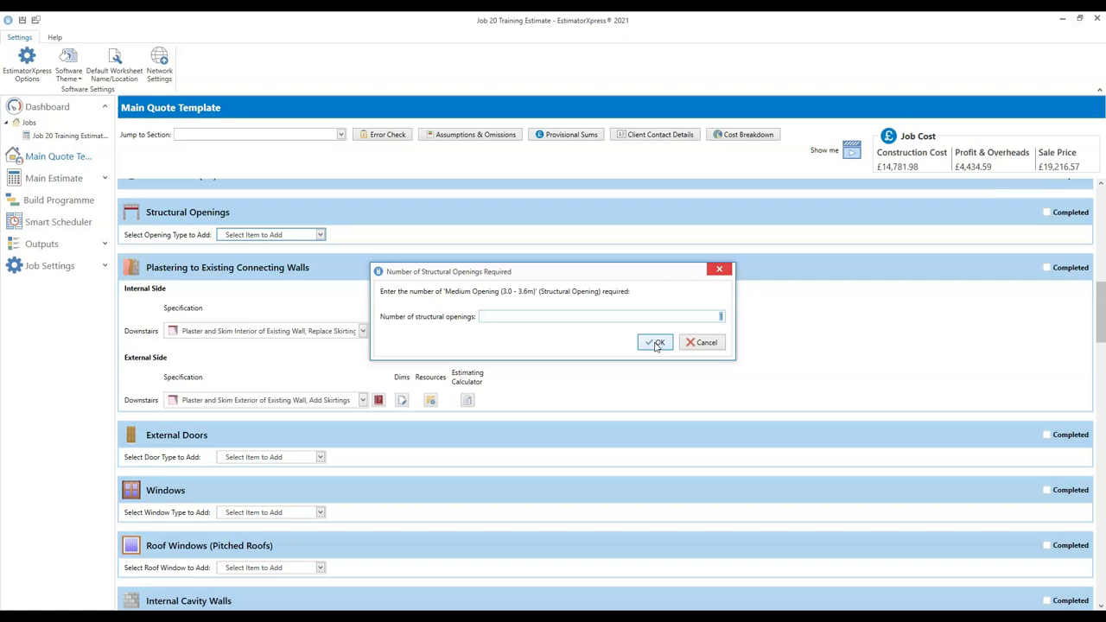
pyautogui.click(657, 344)
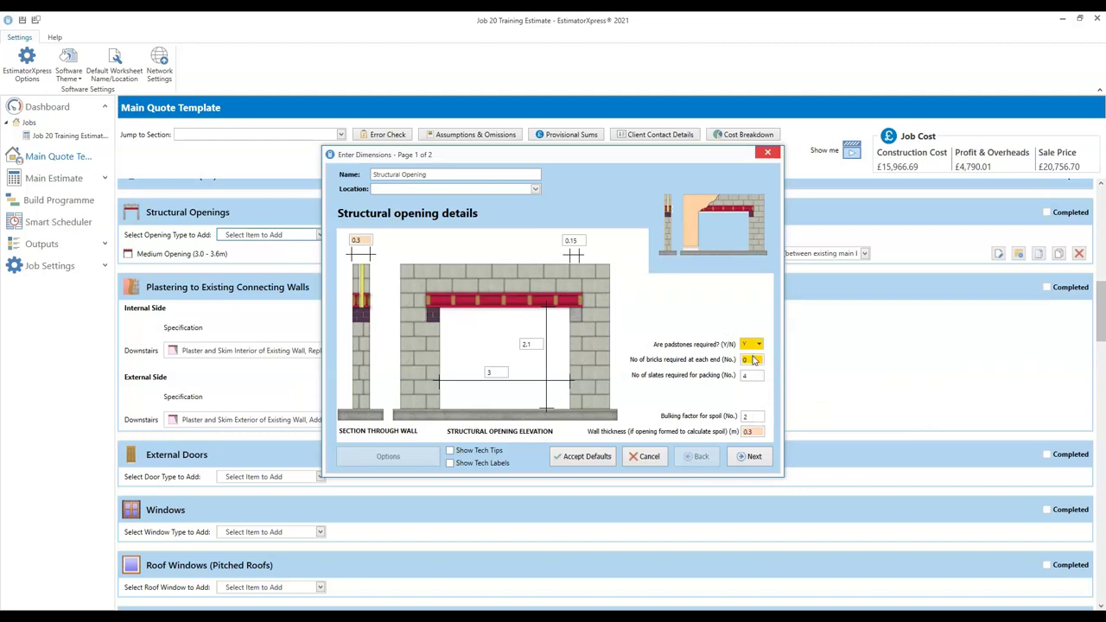
# Enter 2 as the bulking factor for spoil in the Enter Dimensions dialog.
pyautogui.moveTo(753, 359)
pyautogui.click(758, 417)
pyautogui.write('2')
# Move past the Plastering page and finish the Medium Opening's dimensions.
pyautogui.click(754, 459)
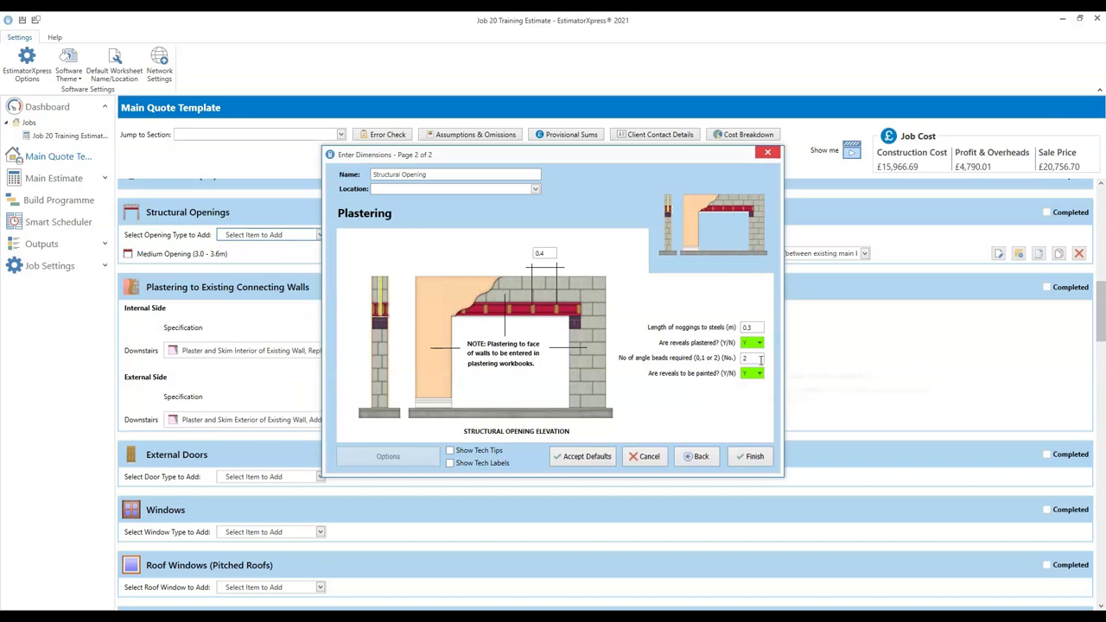
pyautogui.click(749, 457)
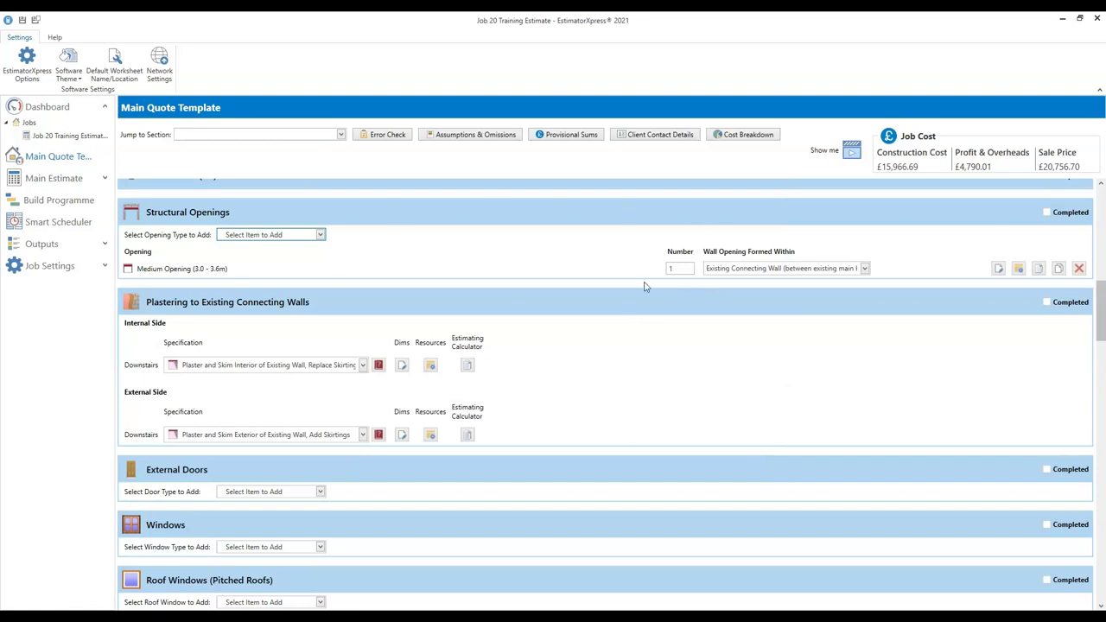
pyautogui.click(865, 270)
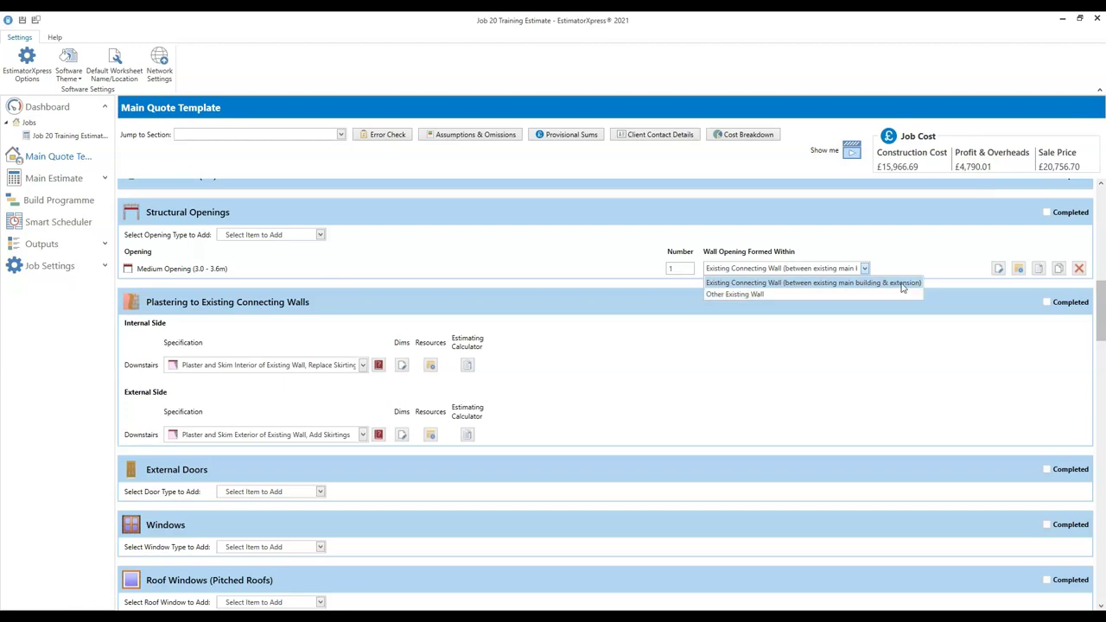
pyautogui.click(903, 286)
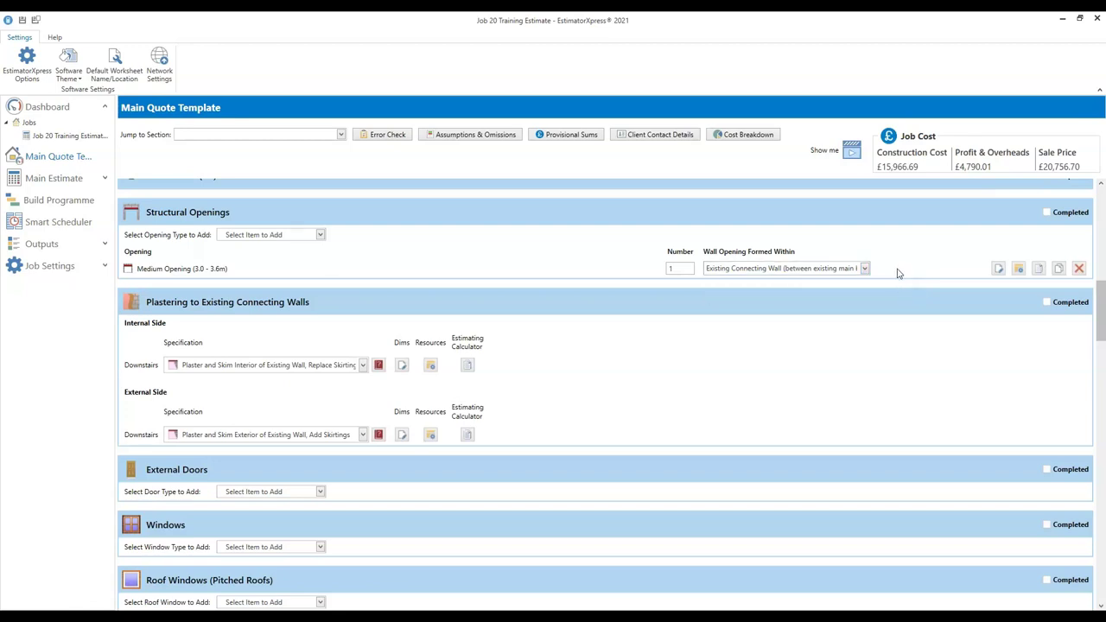
pyautogui.click(864, 269)
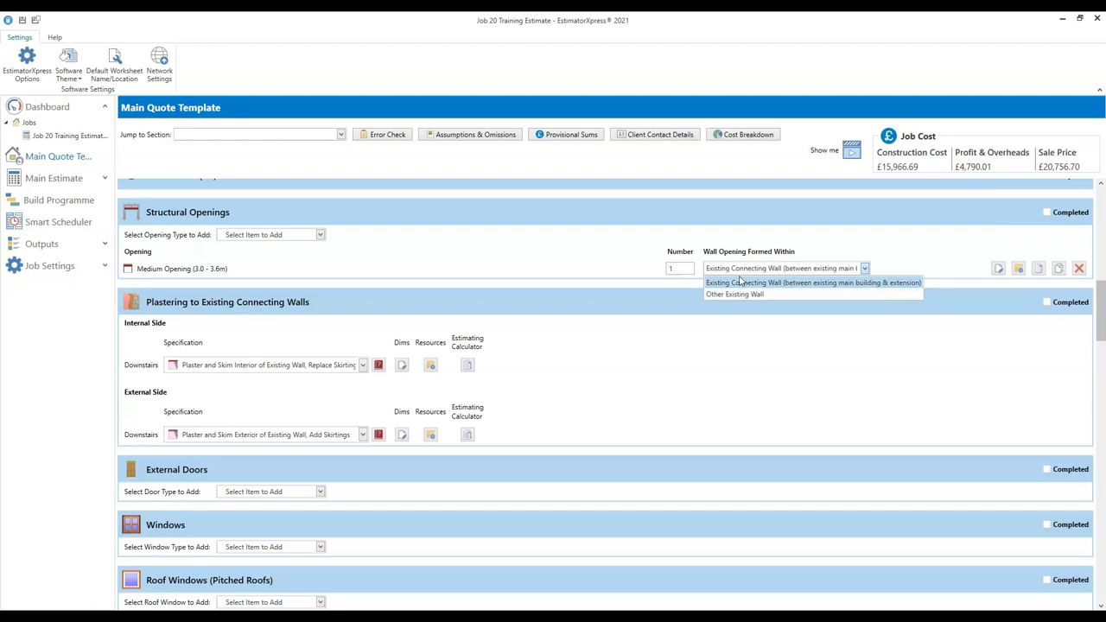
pyautogui.click(800, 284)
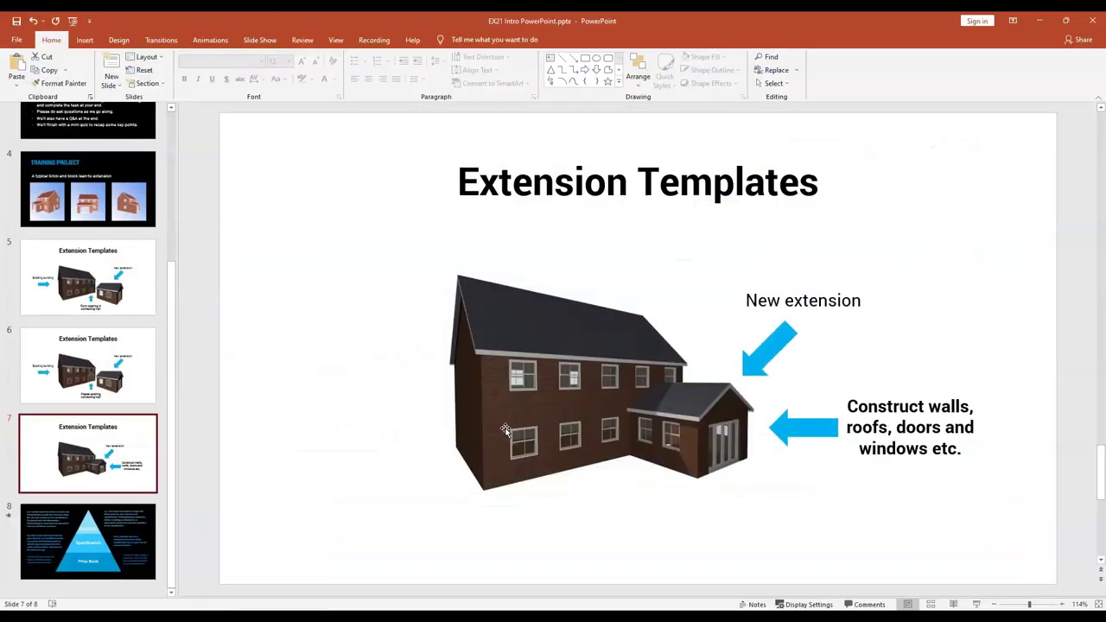
# Go back to slide 6 on plastering the existing connecting wall, then minimise PowerPoint.
pyautogui.press('pageup')
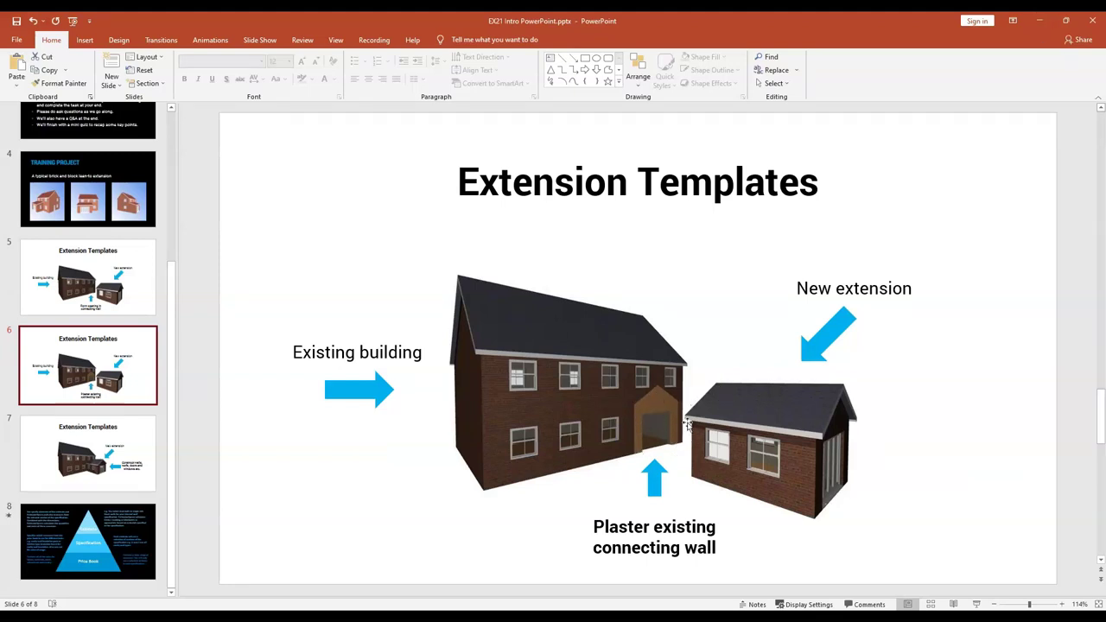
pyautogui.click(1044, 19)
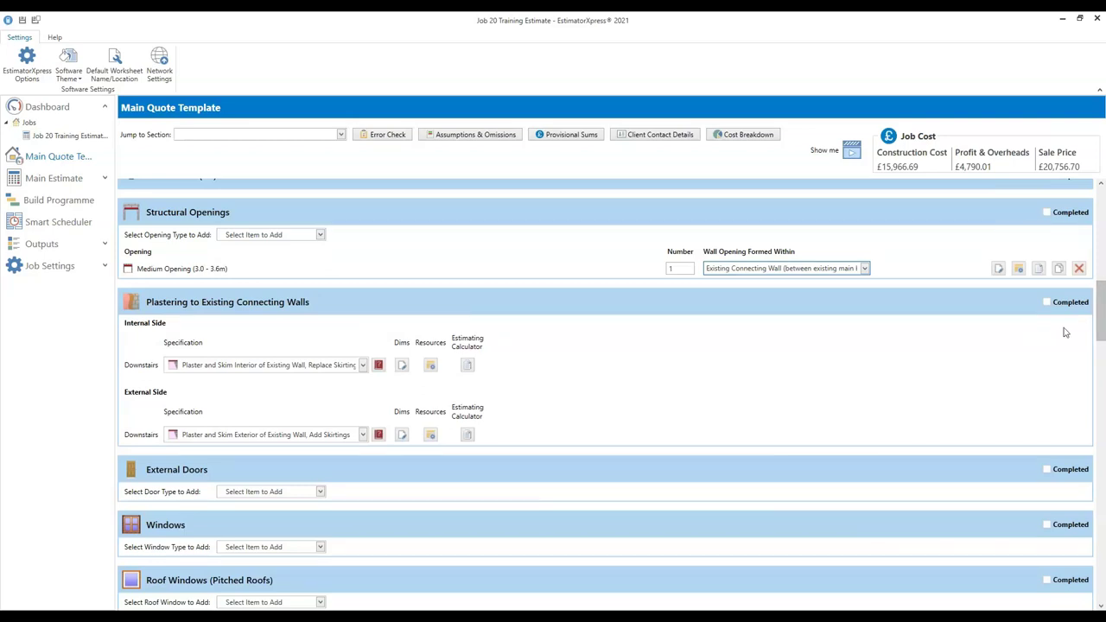
# Mark Structural Openings completed, review the internal plastering options unchanged, then unmark it.
pyautogui.moveTo(1102, 313)
pyautogui.mouseDown()
pyautogui.moveTo(1102, 324)
pyautogui.moveTo(1101, 313)
pyautogui.mouseUp()
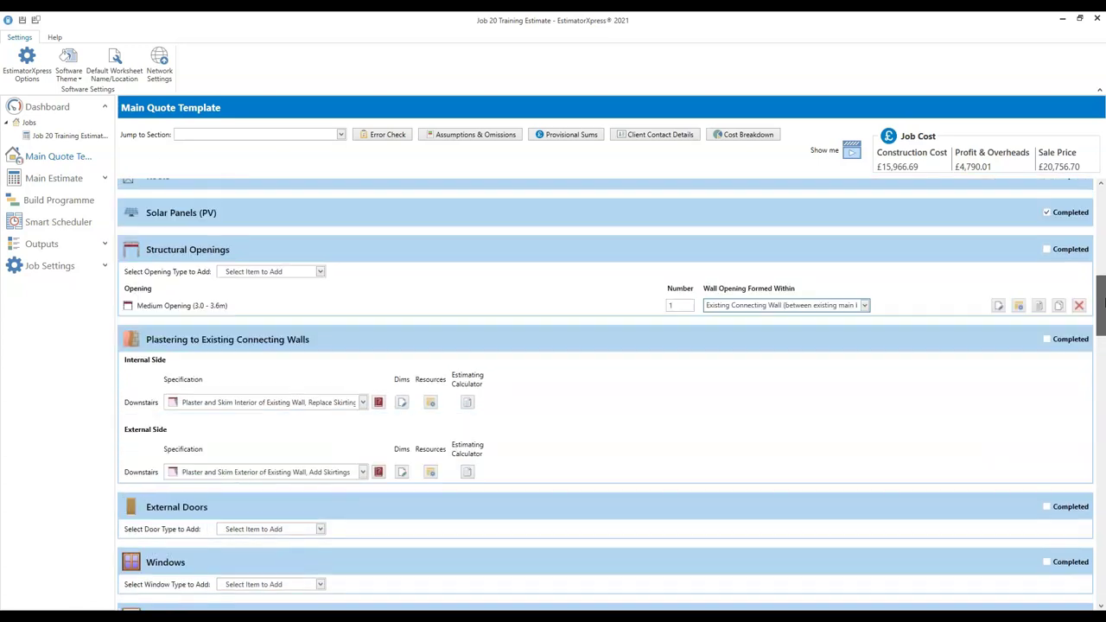
pyautogui.click(1047, 250)
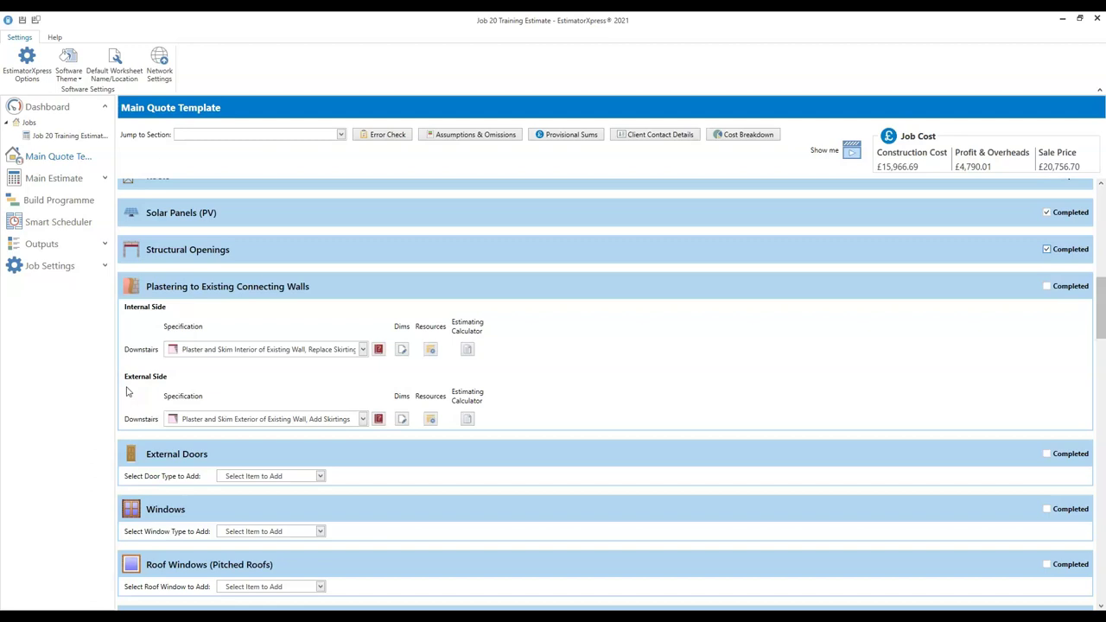
pyautogui.click(363, 350)
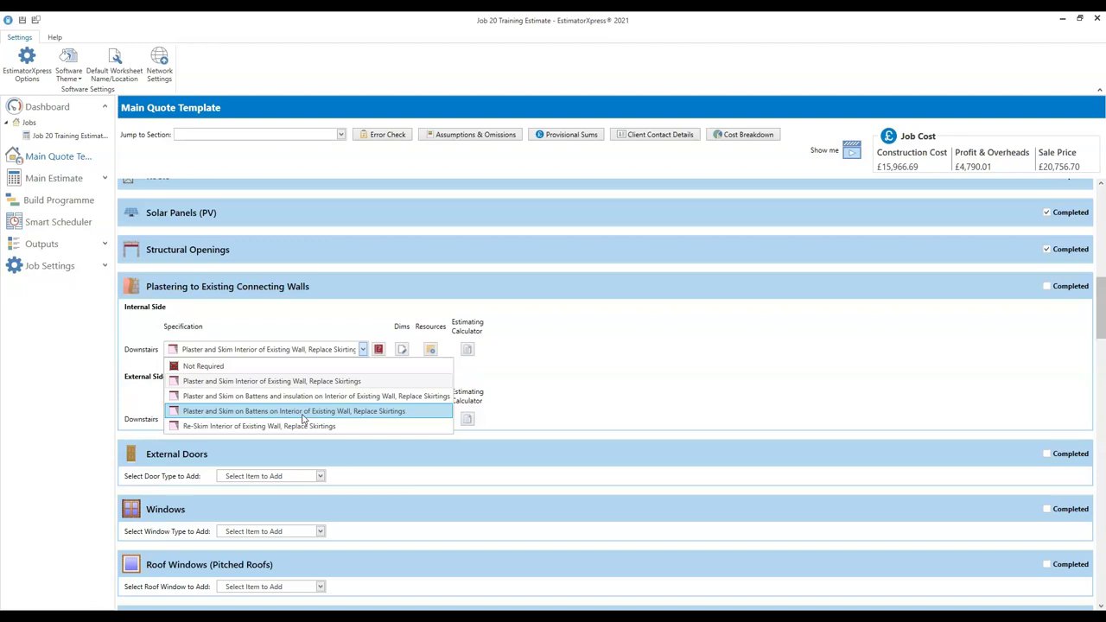
pyautogui.click(830, 368)
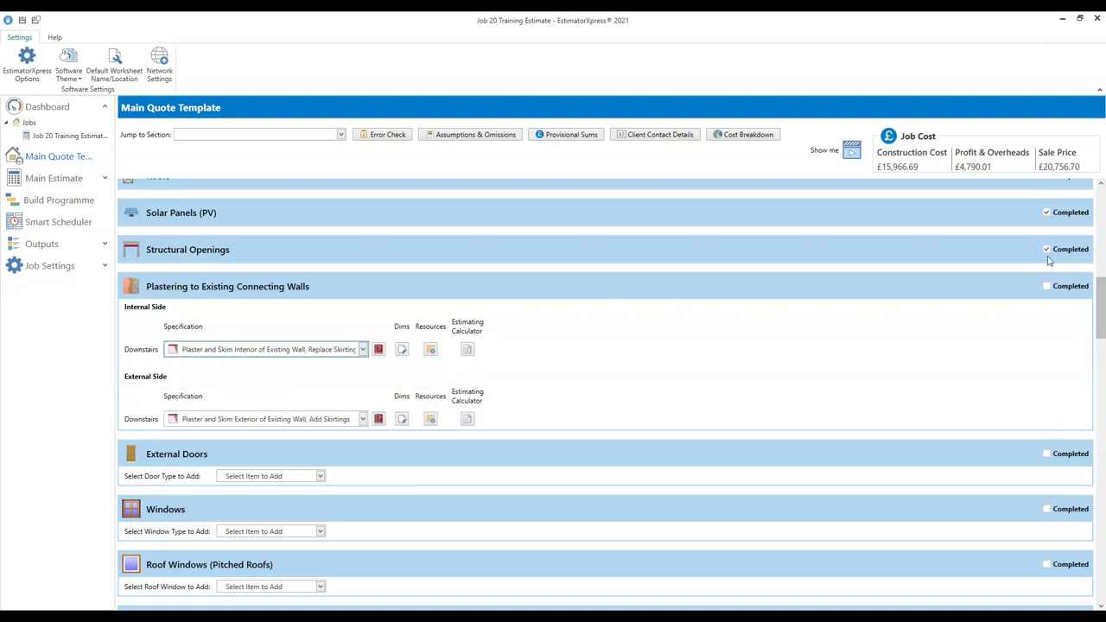
pyautogui.click(1047, 250)
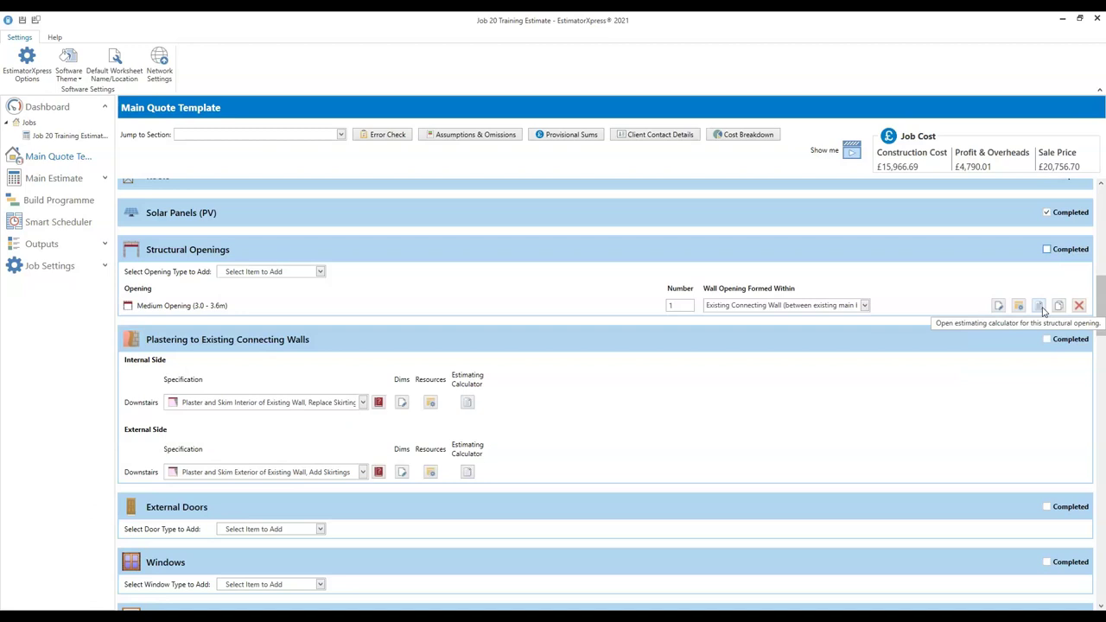
# Open the Medium Opening's estimating calculator, review its calculated resources, and close it.
pyautogui.click(1042, 310)
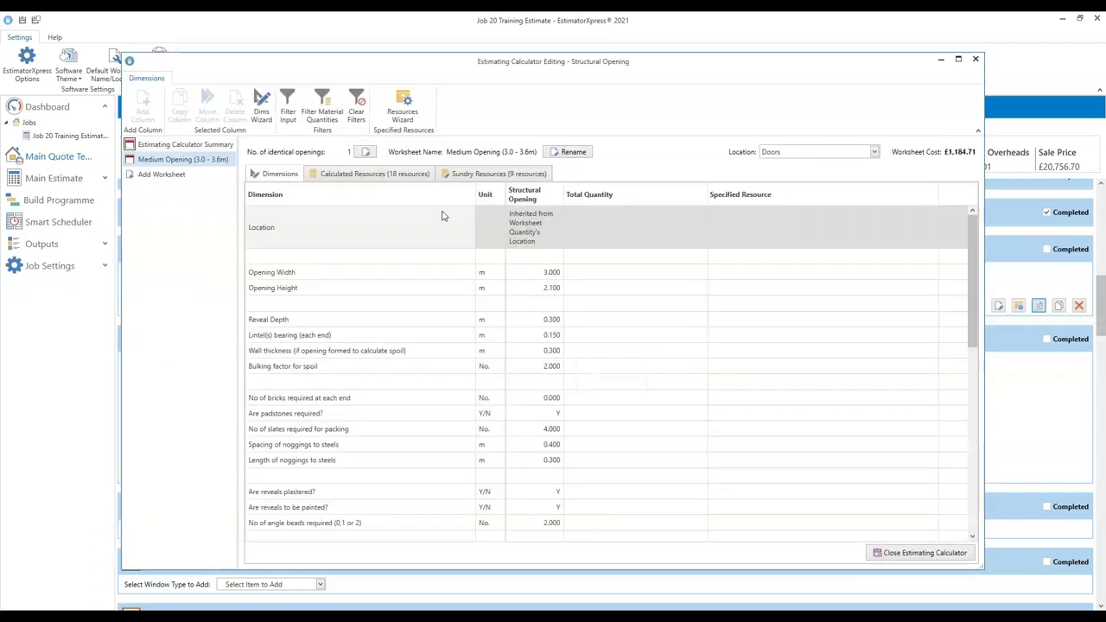
pyautogui.click(396, 176)
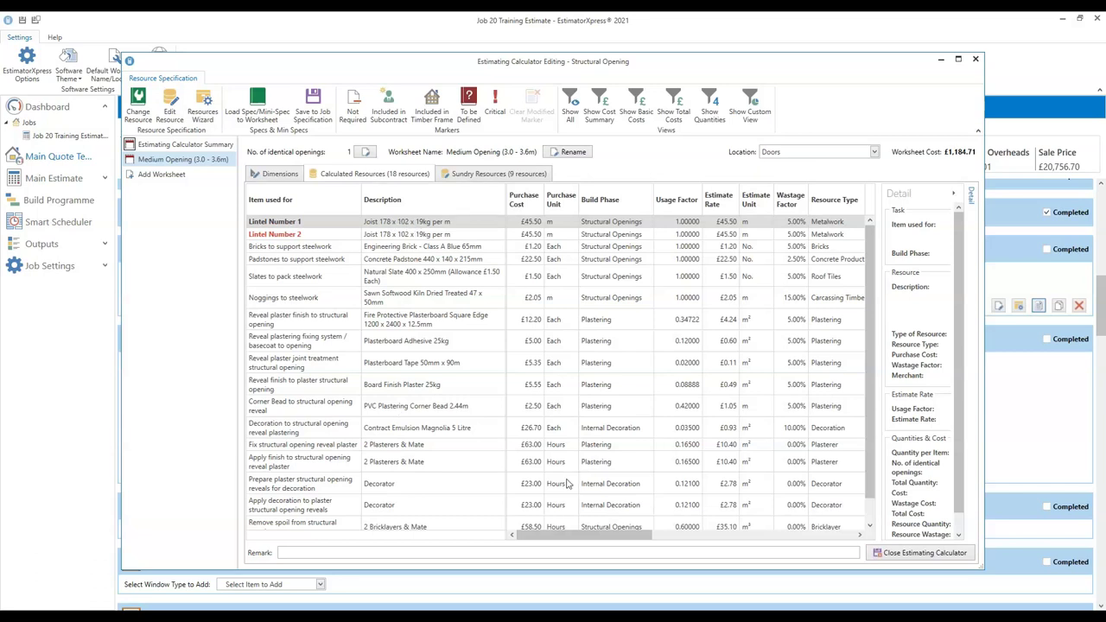
pyautogui.moveTo(587, 535); pyautogui.dragTo(796, 533)
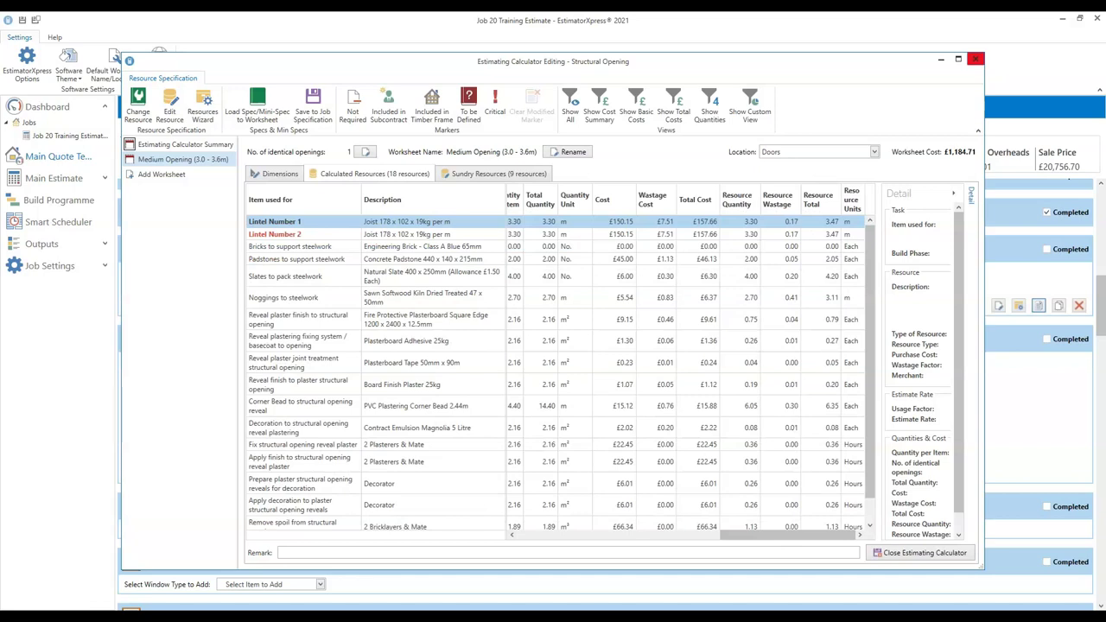
pyautogui.click(976, 60)
# Decline saving the calculator worksheet and mark Structural Openings completed.
pyautogui.click(558, 338)
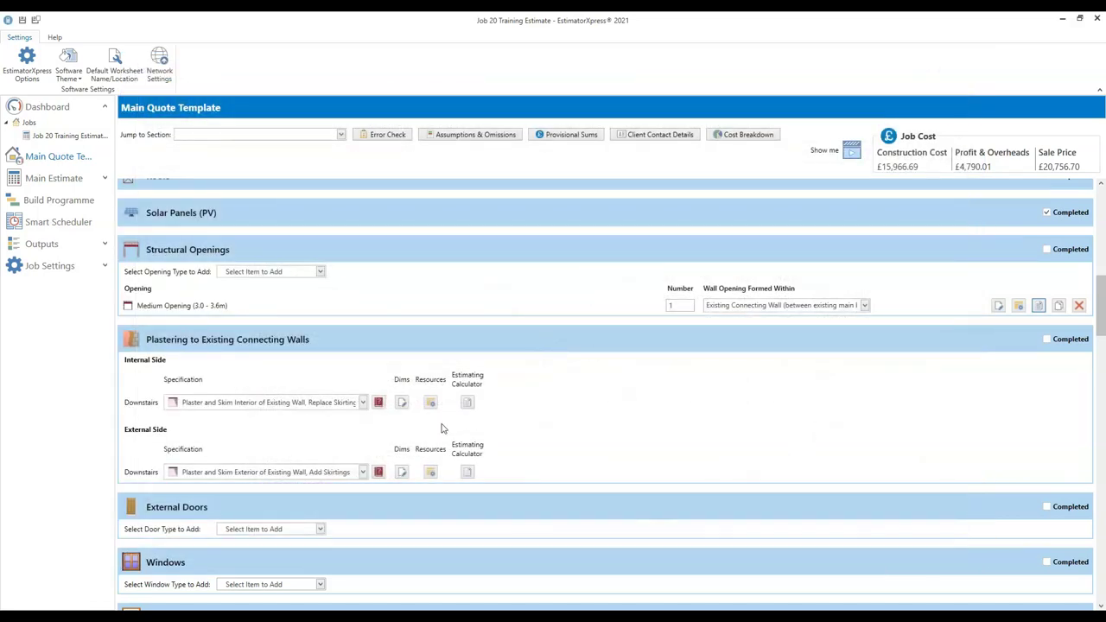
pyautogui.scroll(-1, 443, 427)
pyautogui.click(1047, 222)
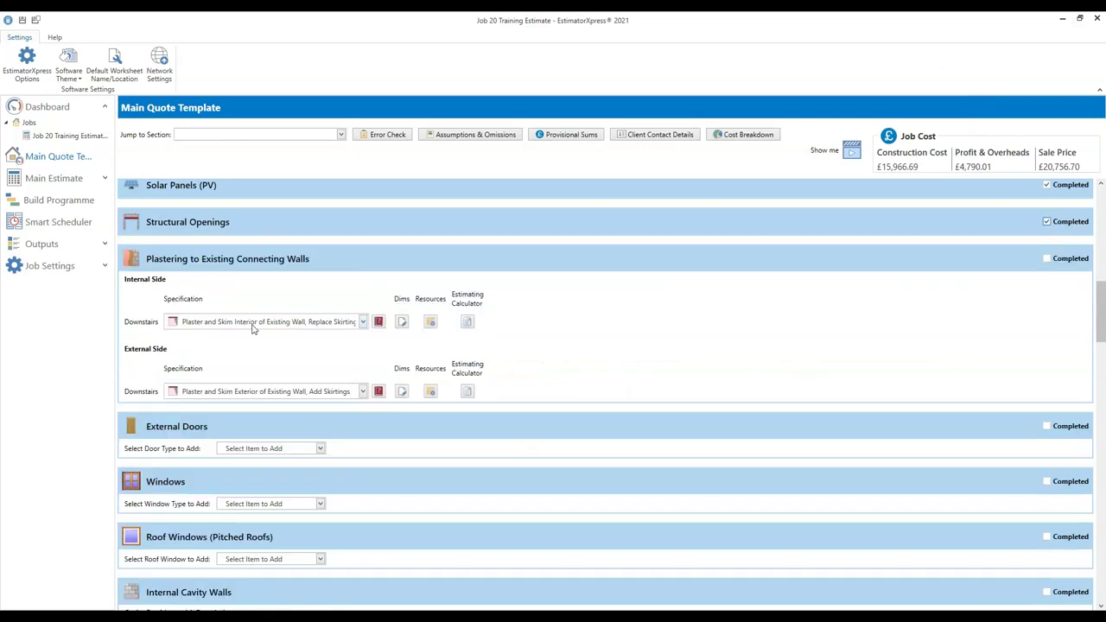
# Pick a different external side plastering specification, then mark Plastering to Existing Connecting Walls completed.
pyautogui.scroll(-1, 298, 365)
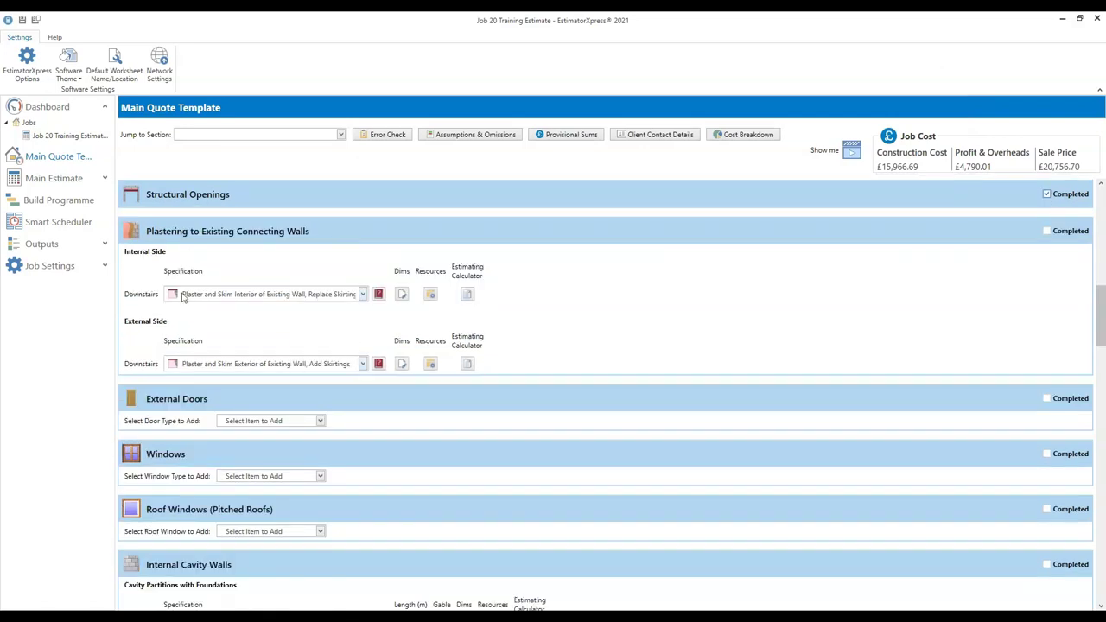
pyautogui.click(363, 365)
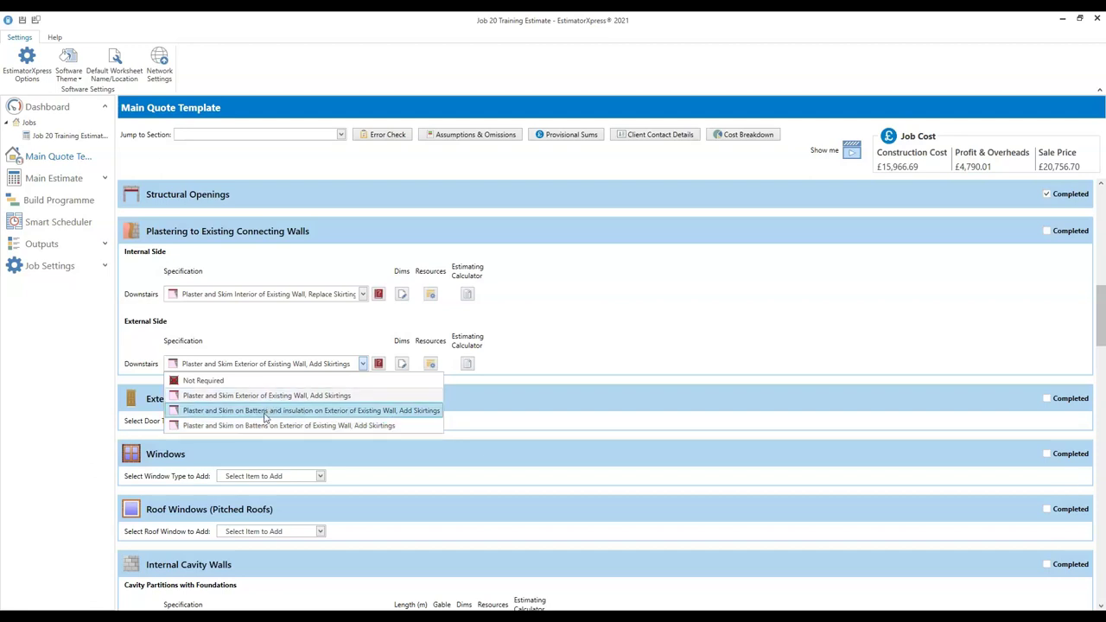
pyautogui.click(216, 424)
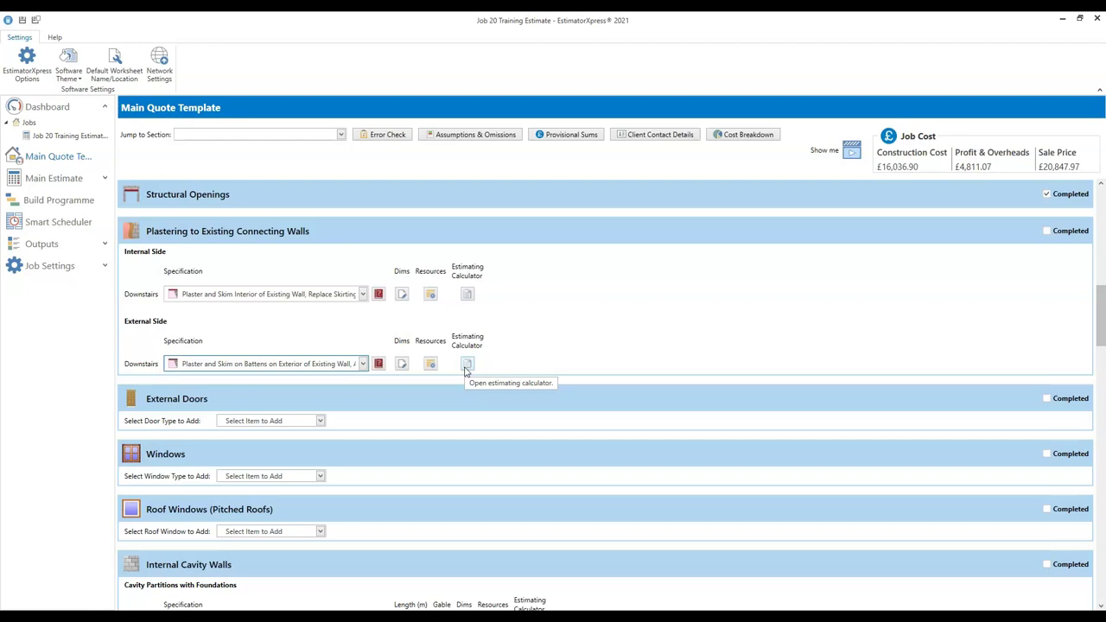
pyautogui.click(467, 364)
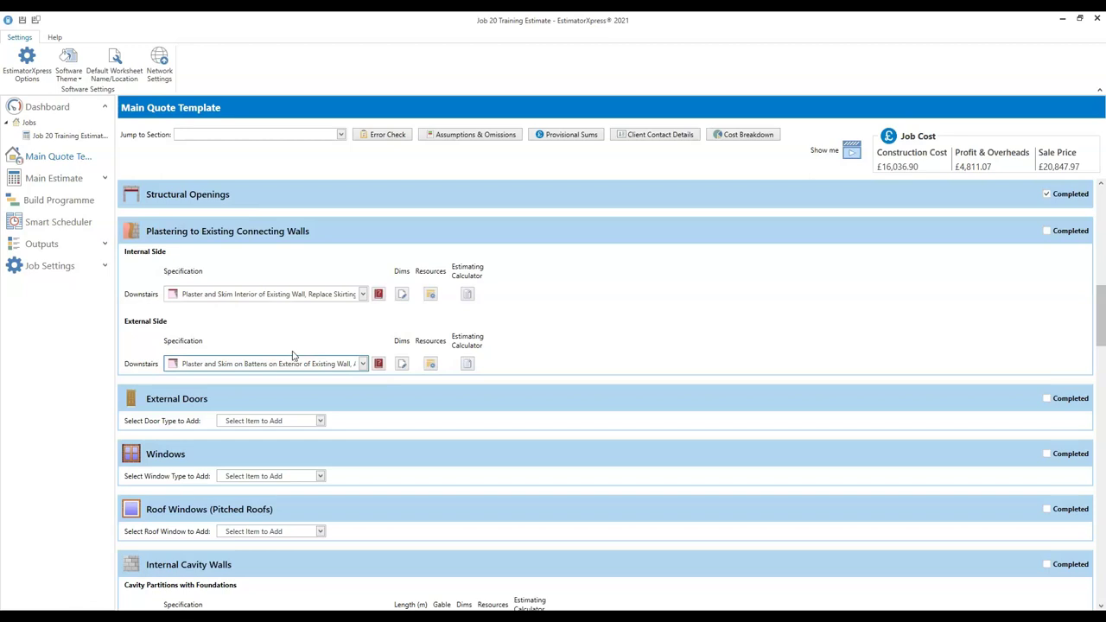
pyautogui.click(1048, 232)
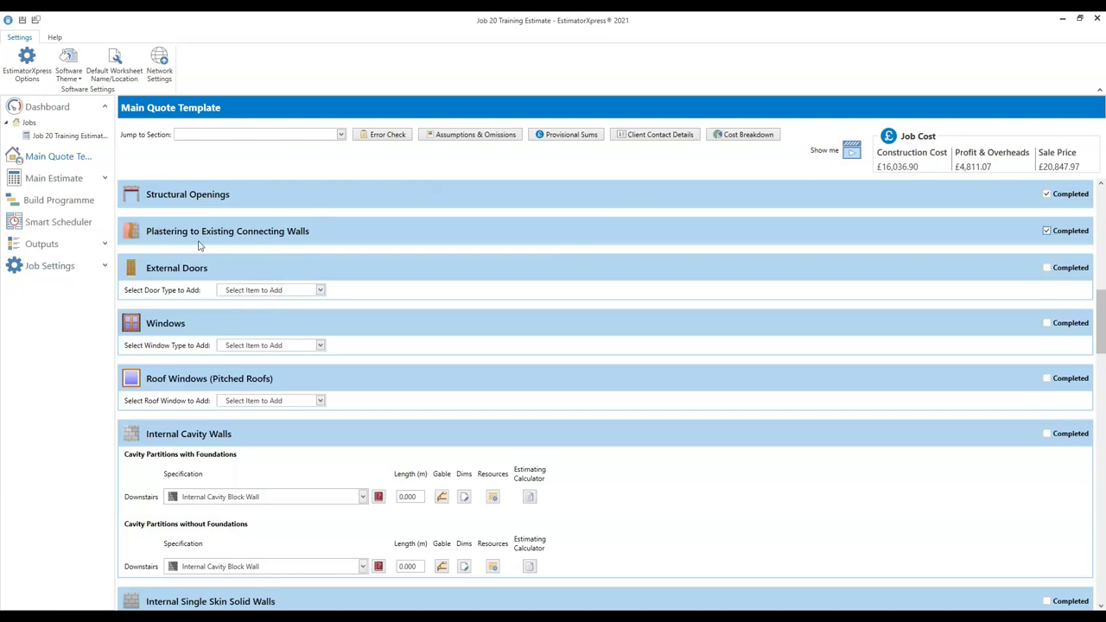
# Choose 'Select Templated Bi-fold Doors' from the External Doors door-type list.
pyautogui.click(320, 291)
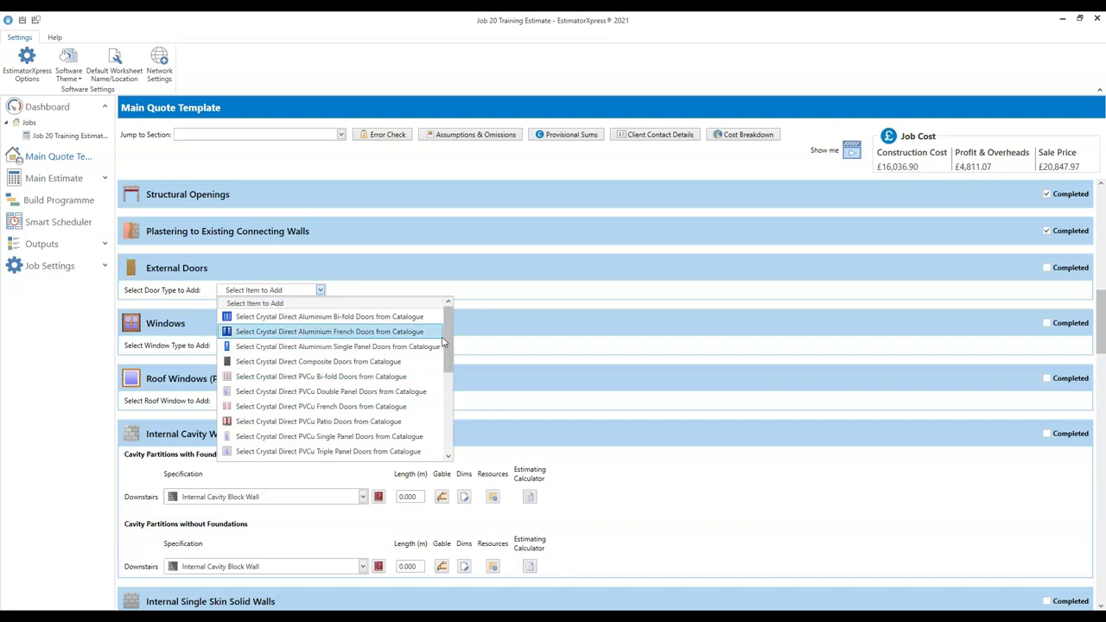
pyautogui.moveTo(446, 343); pyautogui.dragTo(447, 411)
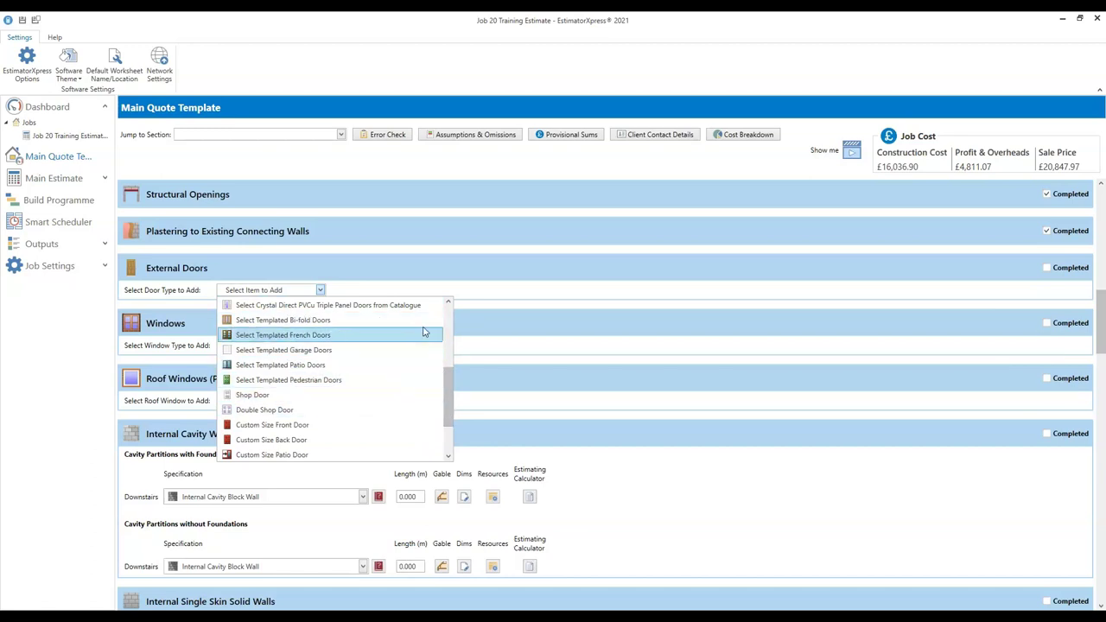
pyautogui.click(350, 324)
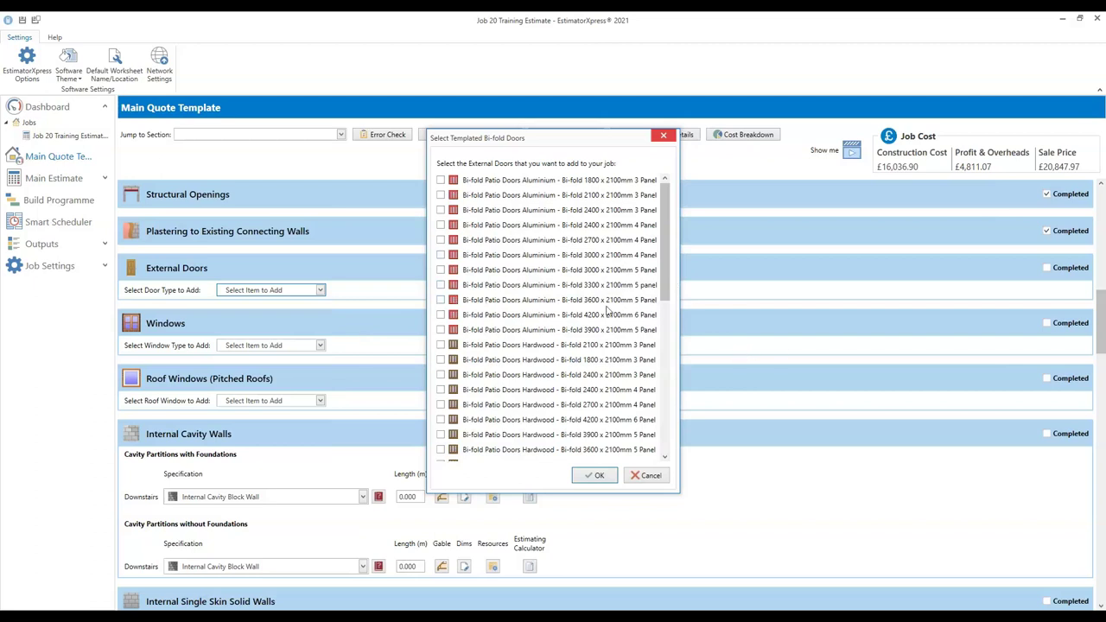
# Add one aluminium Bi-fold 3600 x 2100mm 5 Panel door to External Doors.
pyautogui.click(441, 301)
pyautogui.click(597, 476)
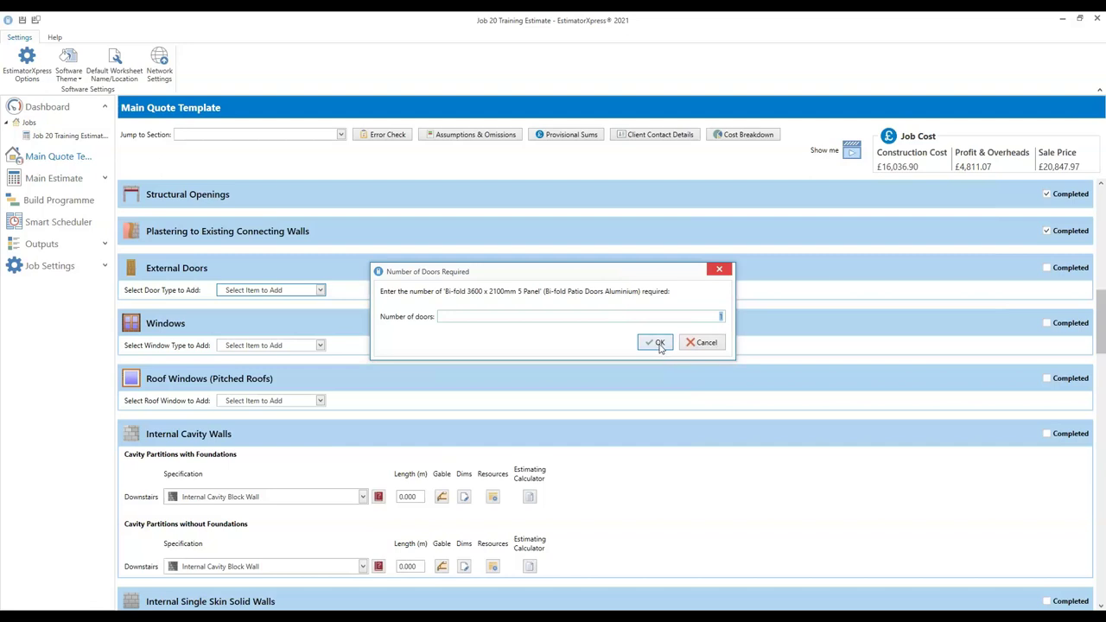
pyautogui.click(660, 344)
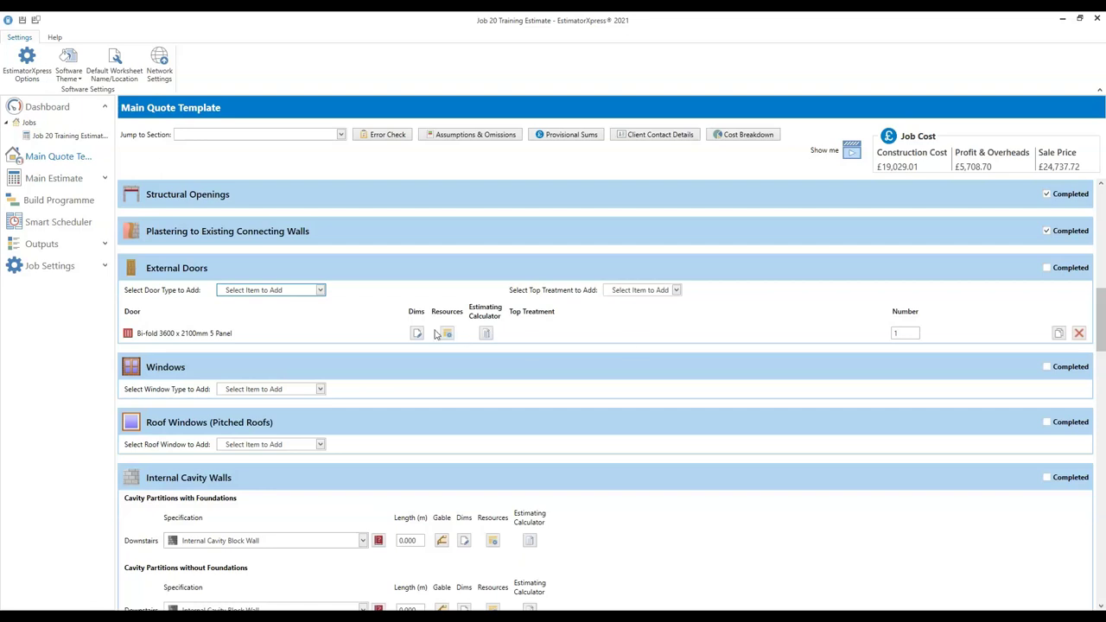
# Leave the bi-fold door's top treatment empty and tick External Doors Completed.
pyautogui.click(679, 292)
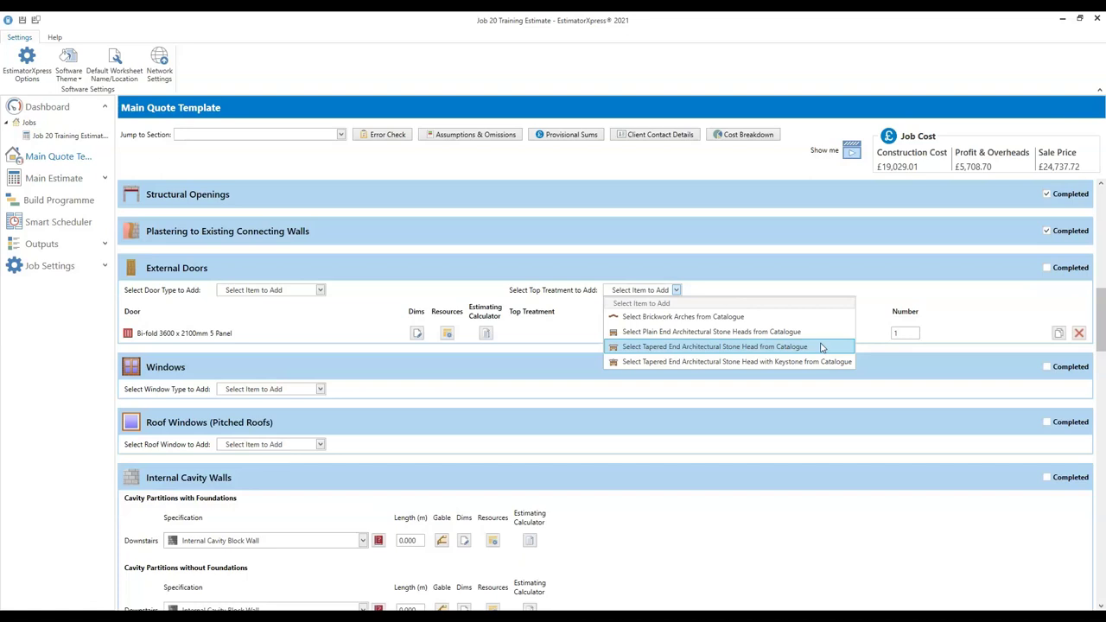
pyautogui.click(721, 293)
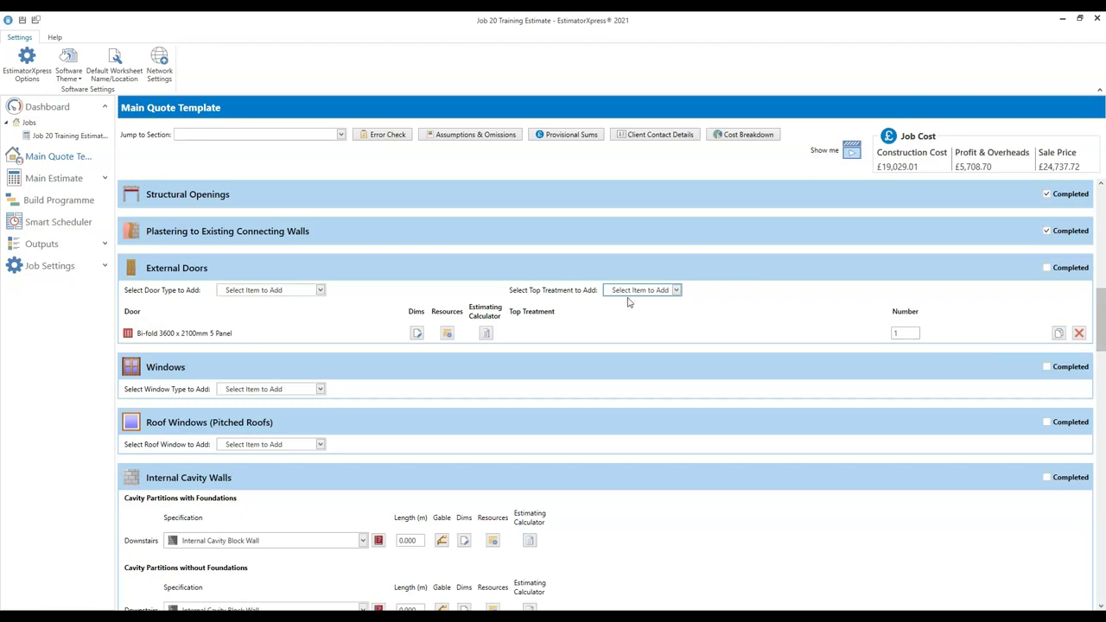
pyautogui.click(1047, 269)
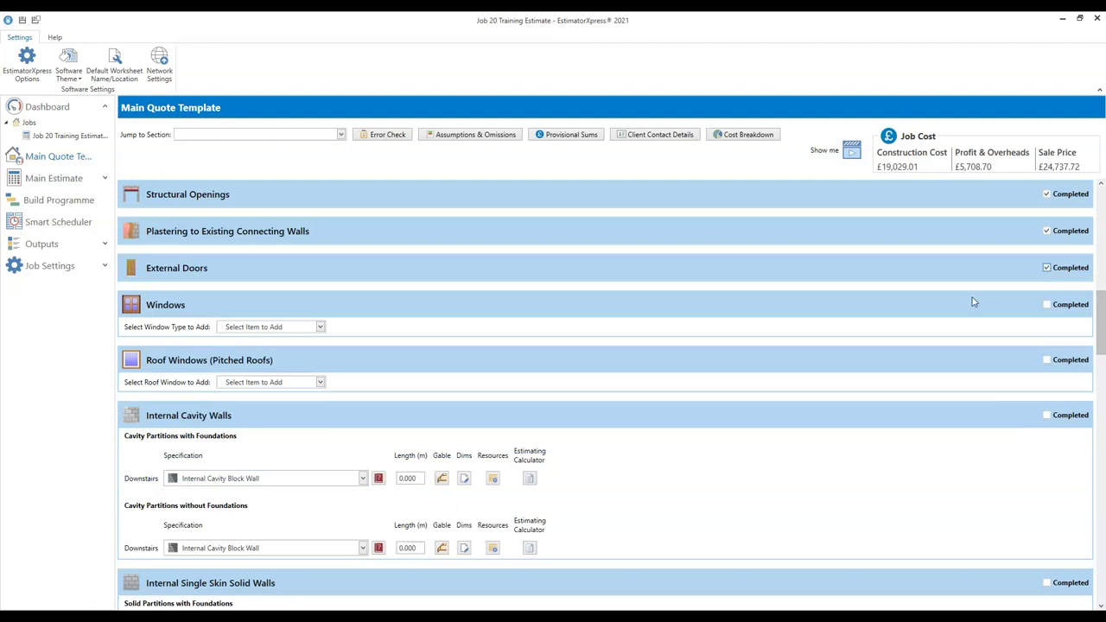
# Add a single templated PVCu 112C 600 X 1200mm window to Windows.
pyautogui.click(321, 332)
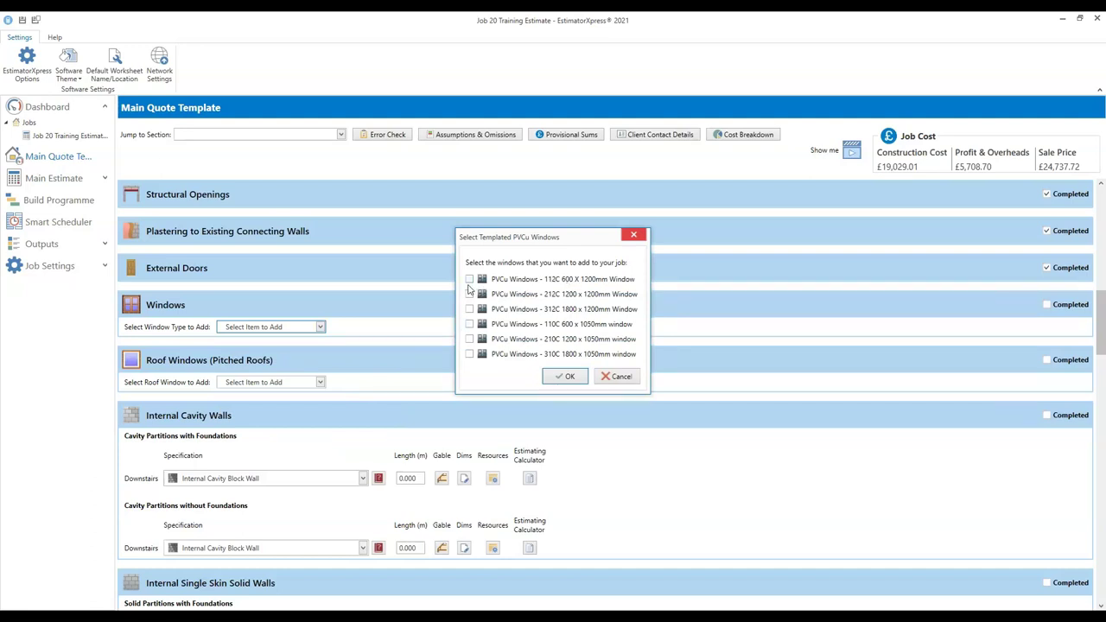
pyautogui.click(470, 280)
pyautogui.click(570, 378)
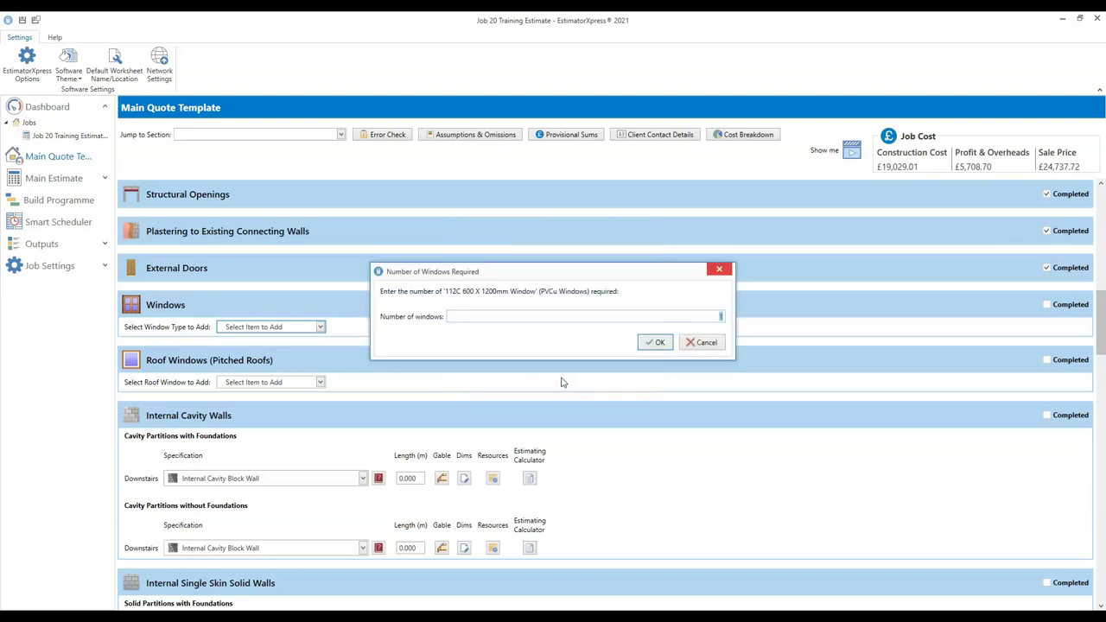
pyautogui.click(657, 344)
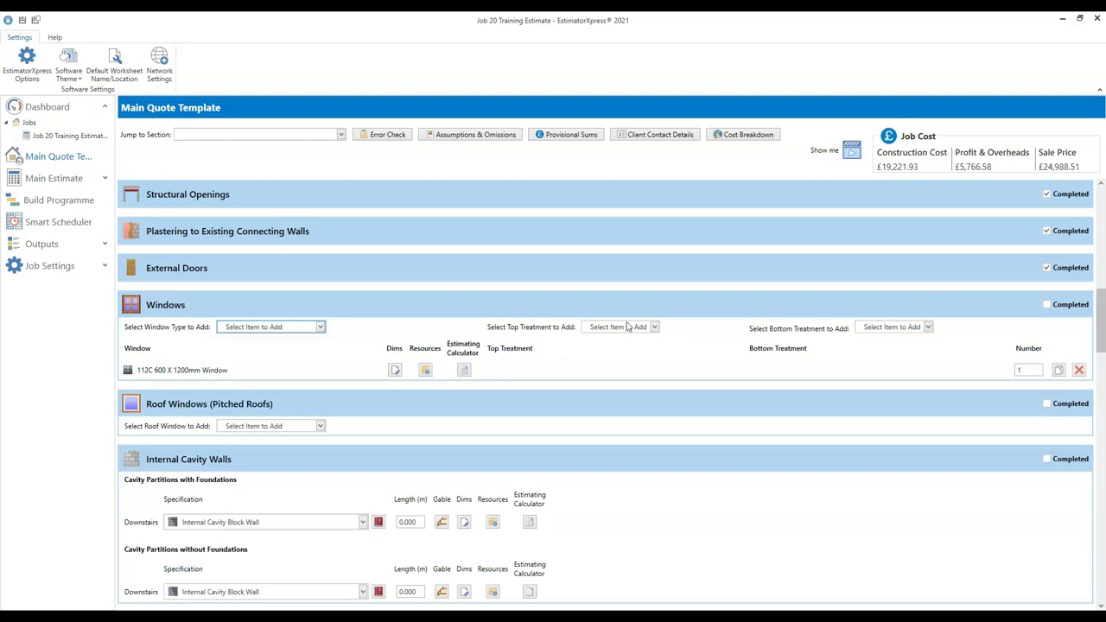
# Complete Windows with no top or bottom treatment, then untick External Walls Completed to reopen it.
pyautogui.click(656, 327)
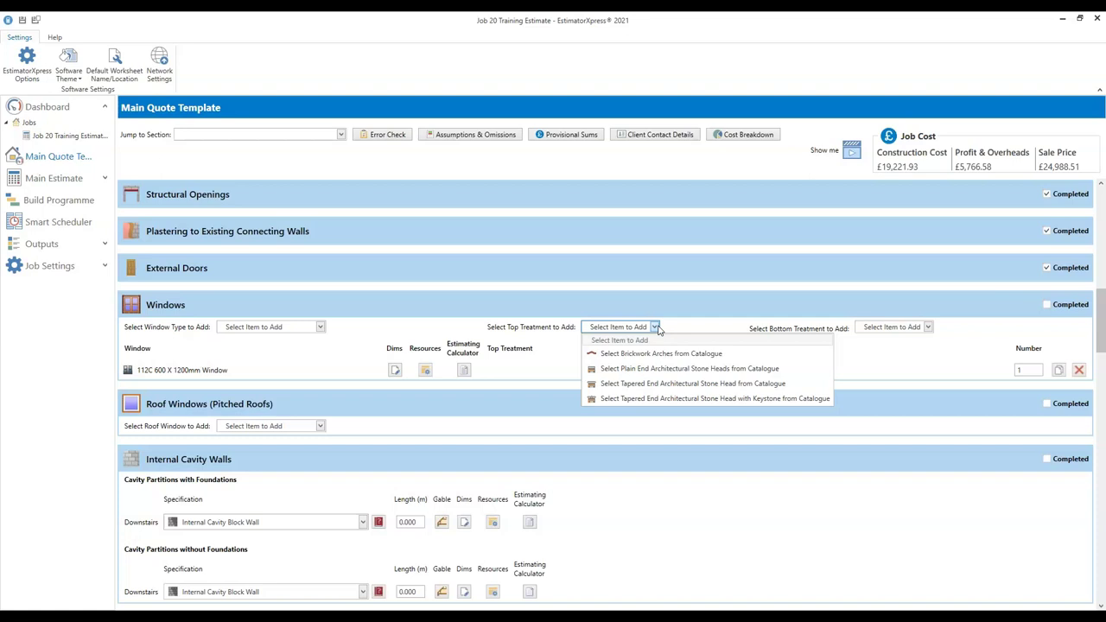
pyautogui.click(657, 328)
pyautogui.click(928, 328)
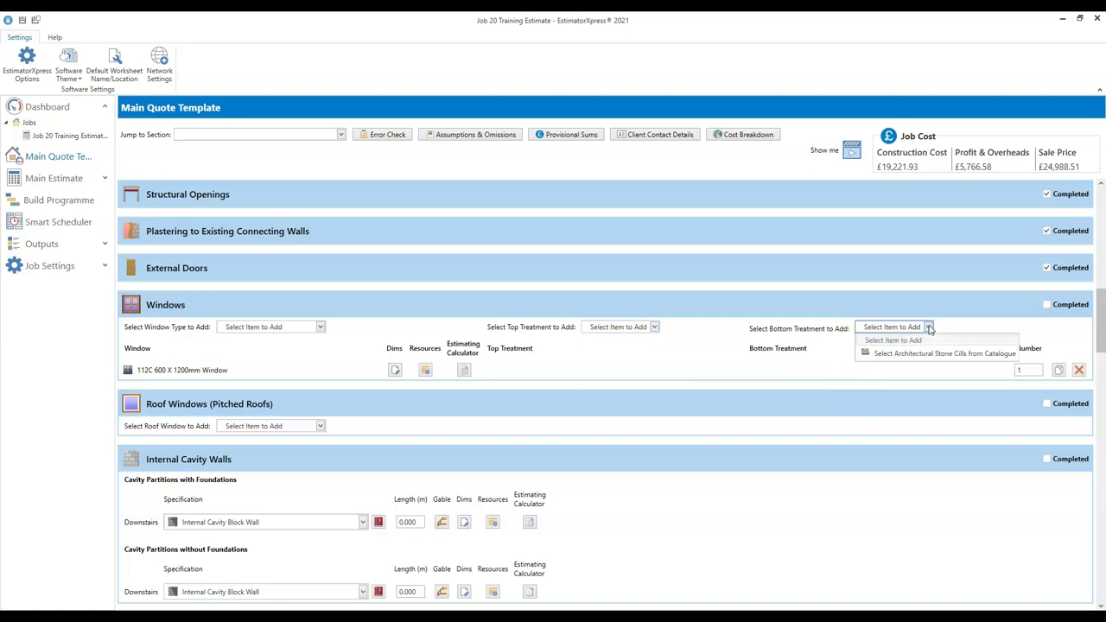
pyautogui.click(972, 333)
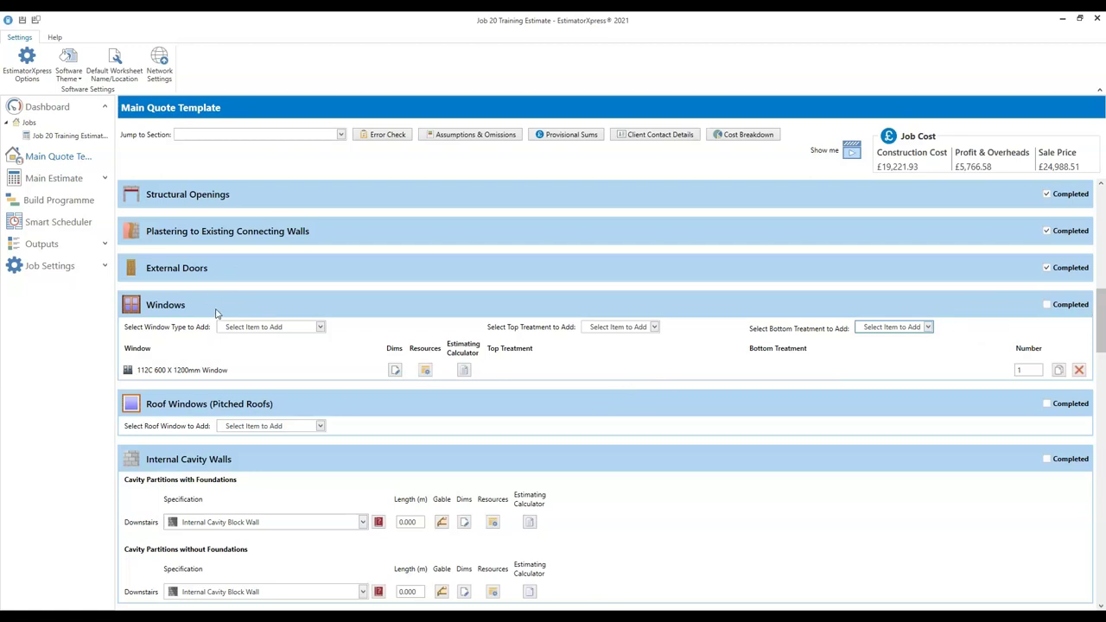
pyautogui.click(1048, 305)
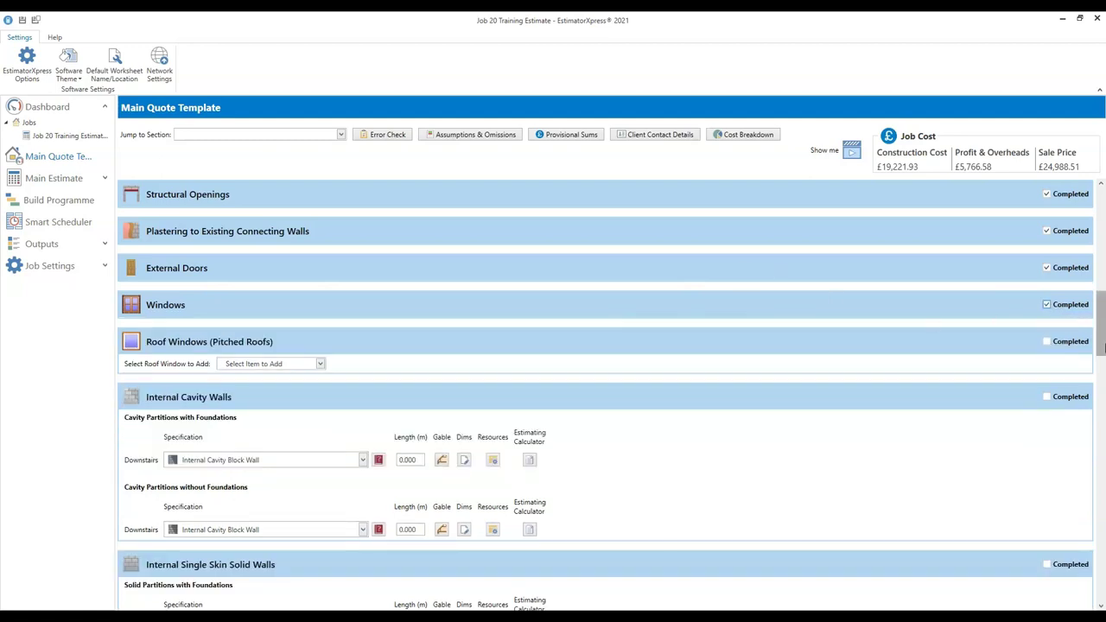
pyautogui.moveTo(1102, 346); pyautogui.dragTo(1103, 305)
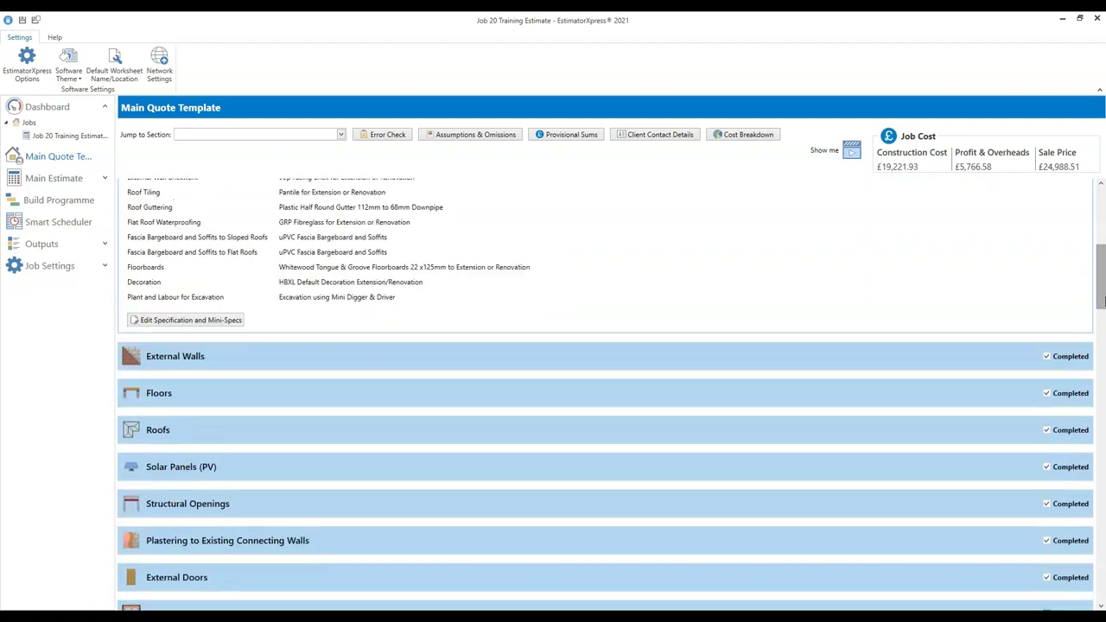
pyautogui.click(1047, 356)
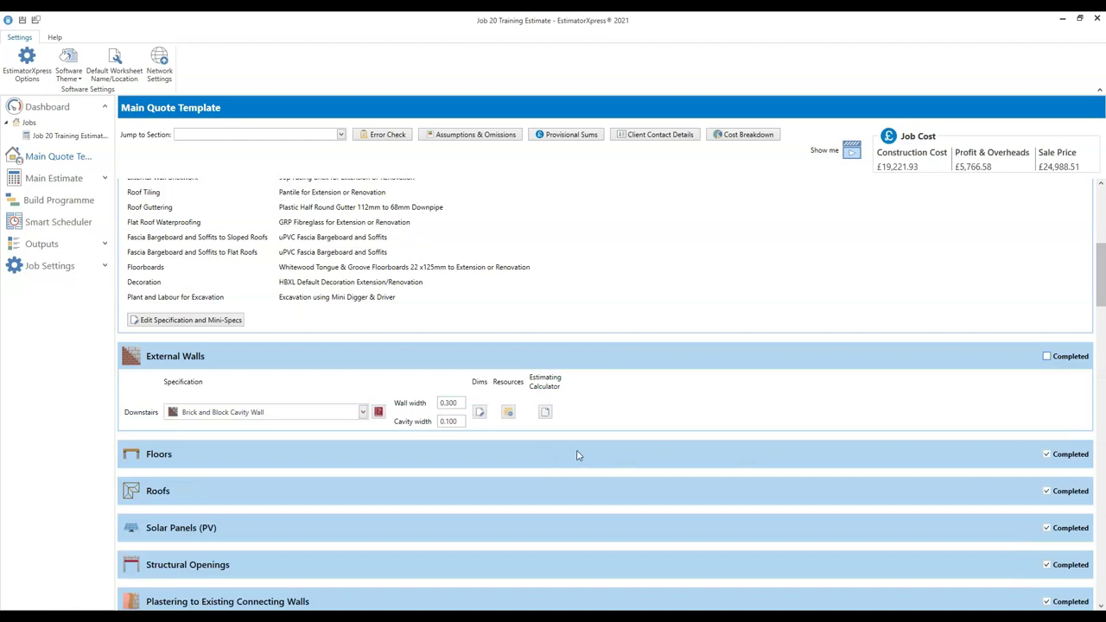
pyautogui.click(481, 412)
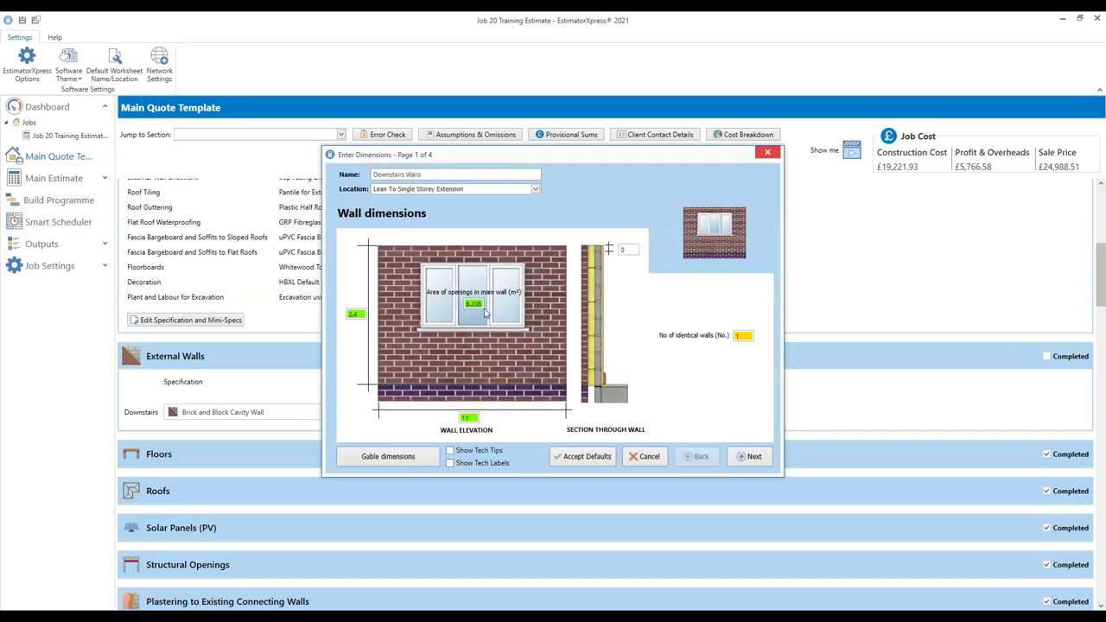
pyautogui.moveTo(481, 312)
pyautogui.click(771, 156)
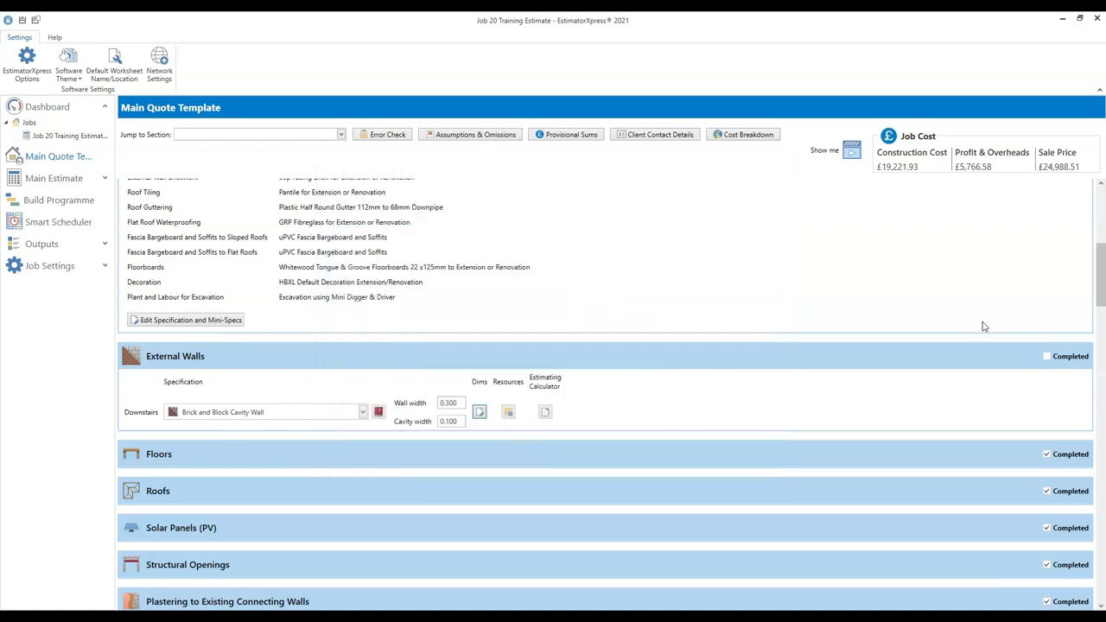
# Tick External Walls Completed and scroll through the template to review the internal wall lengths.
pyautogui.click(1048, 357)
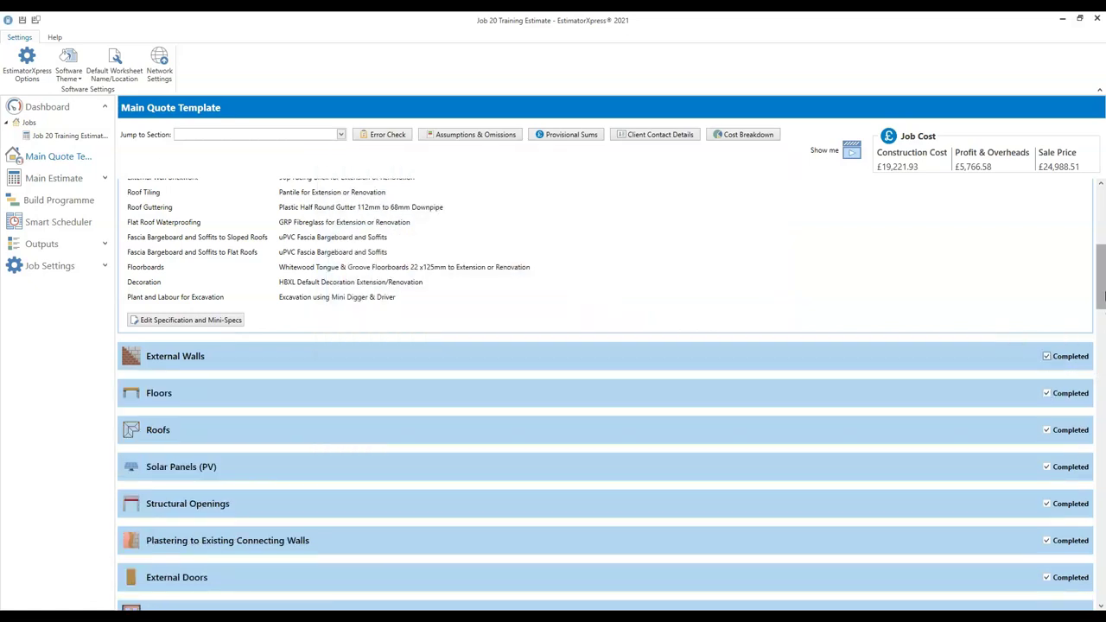
pyautogui.moveTo(1103, 259); pyautogui.dragTo(1103, 197)
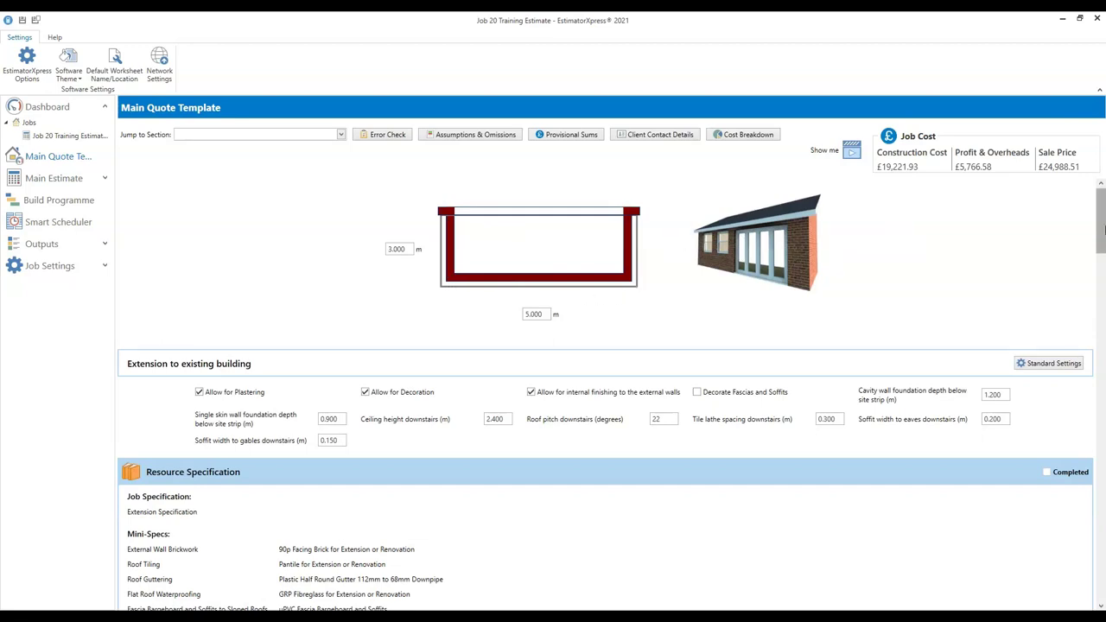
pyautogui.moveTo(1102, 238); pyautogui.dragTo(1102, 344)
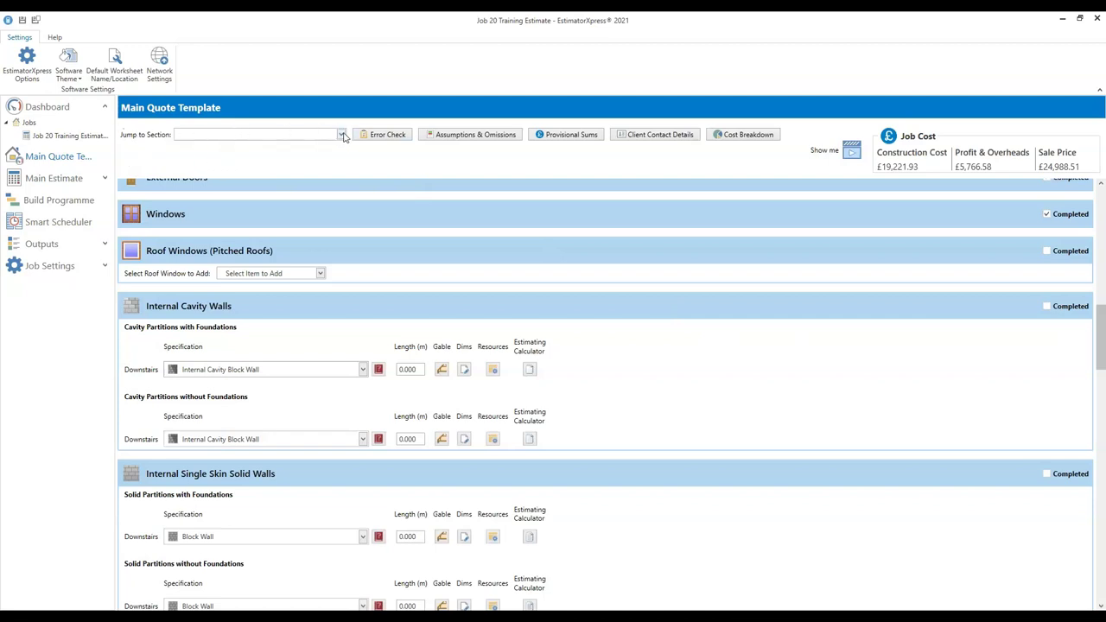
# Jump to the Walling Sundries section via the Jump to Section list.
pyautogui.click(342, 135)
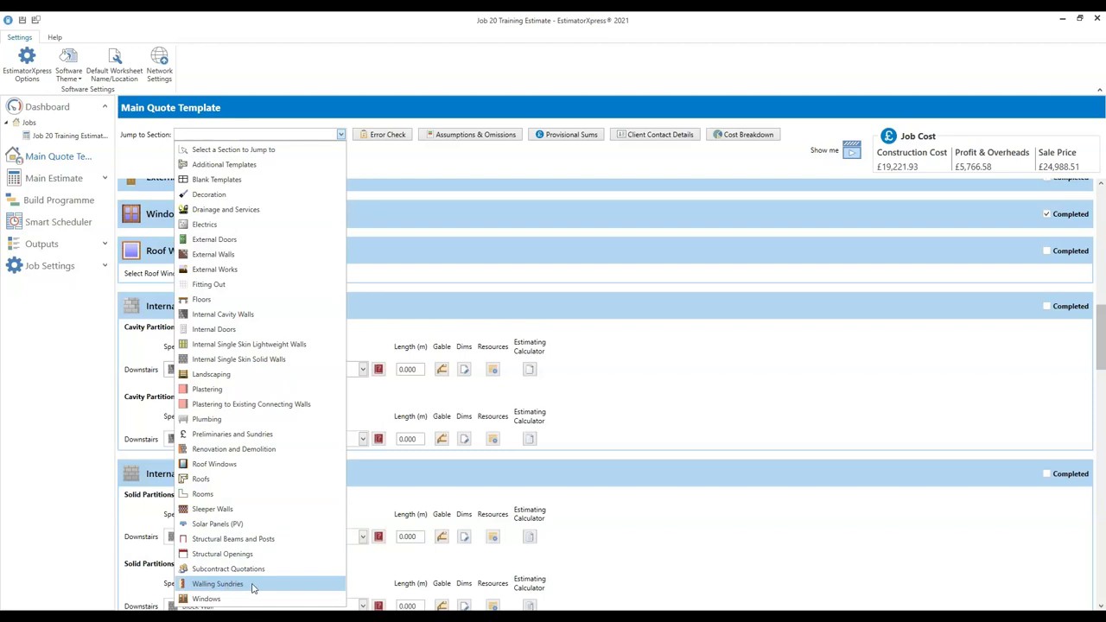
pyautogui.click(218, 584)
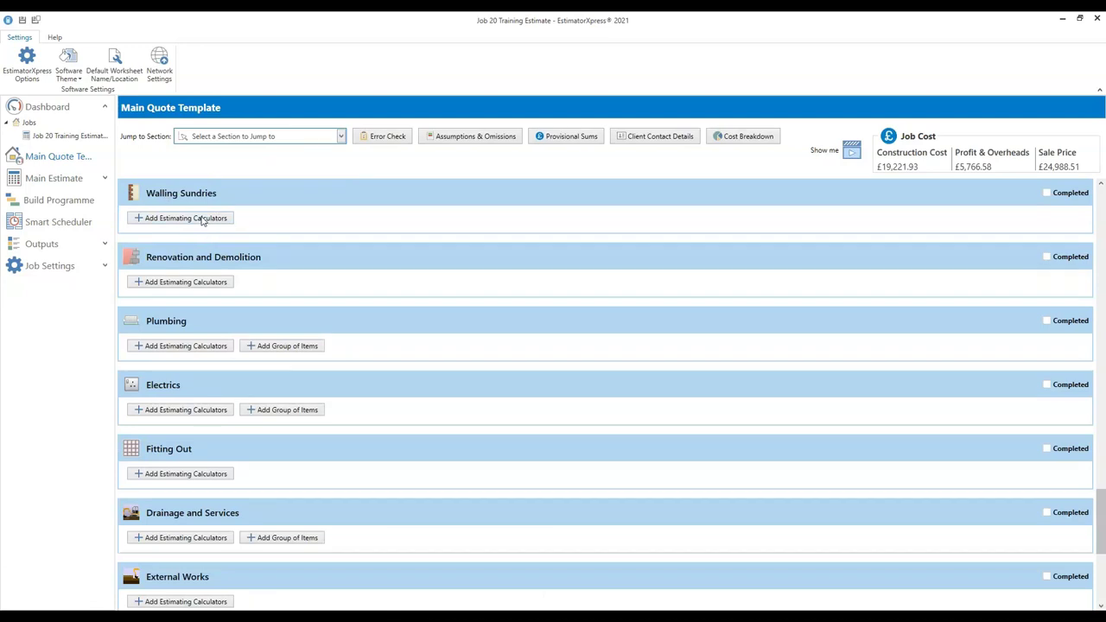
# Pick the Wall Starters estimating calculator for Walling Sundries and confirm it.
pyautogui.click(202, 219)
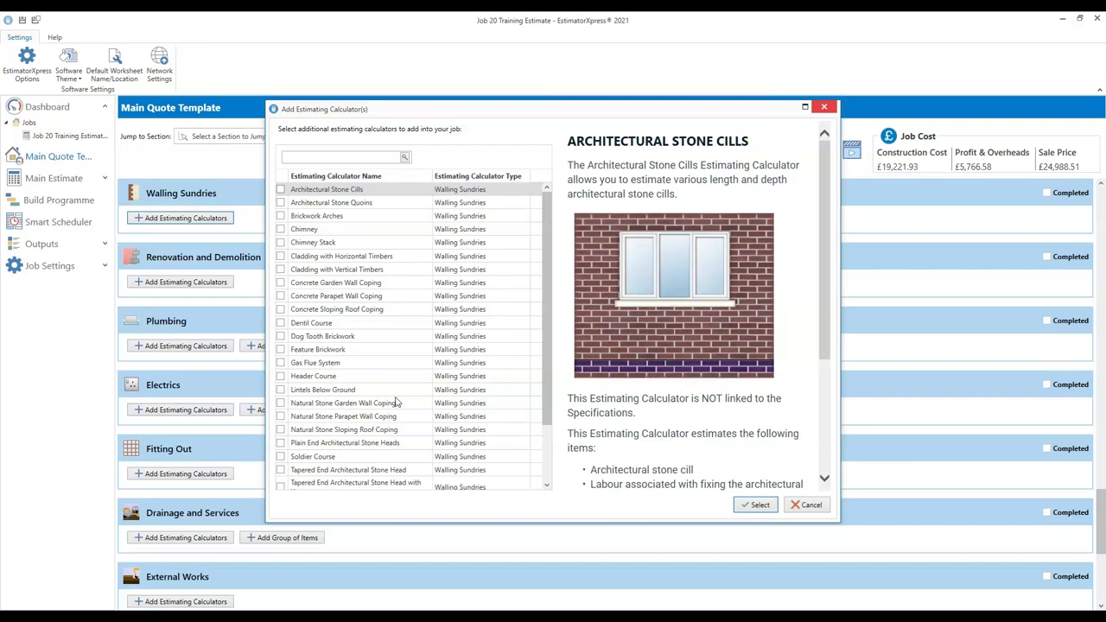
pyautogui.scroll(-2, 411, 398)
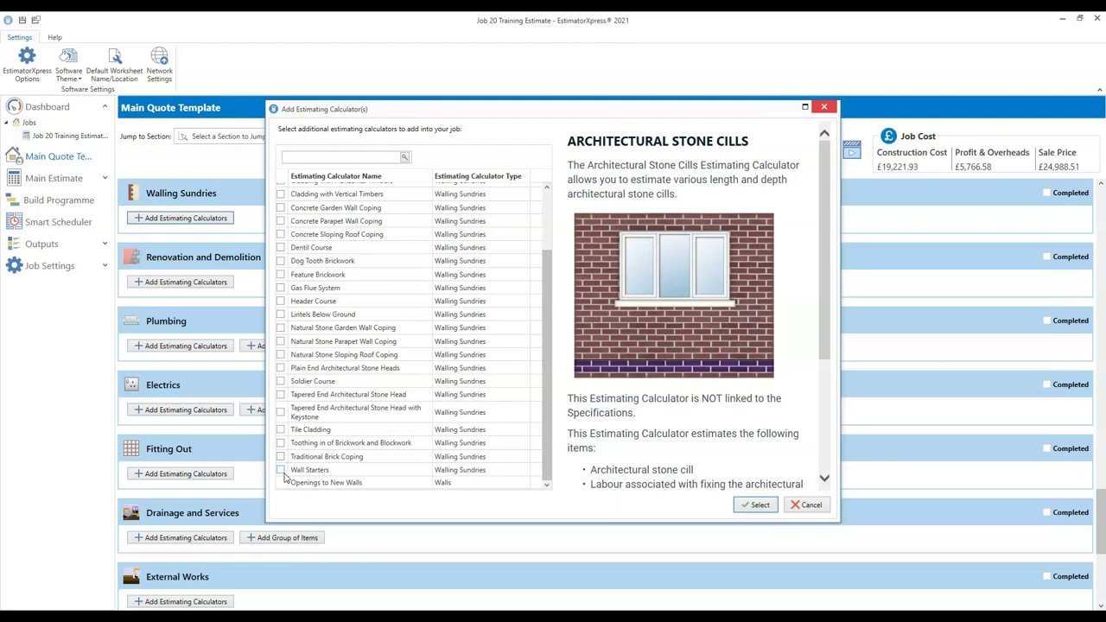
pyautogui.click(283, 475)
pyautogui.click(281, 471)
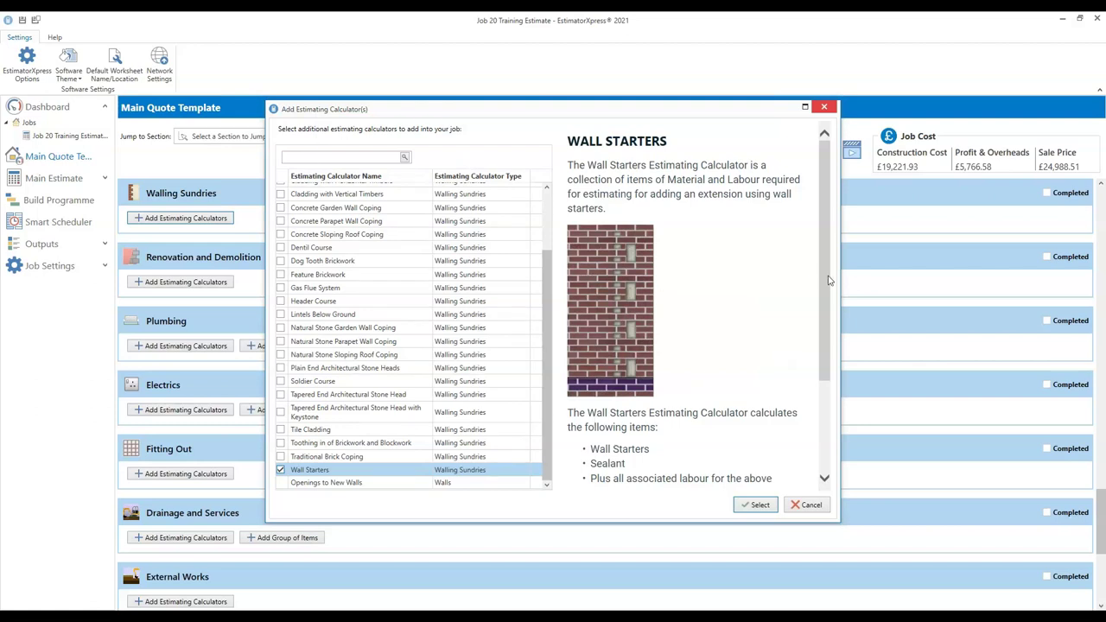
pyautogui.moveTo(829, 278); pyautogui.dragTo(822, 395)
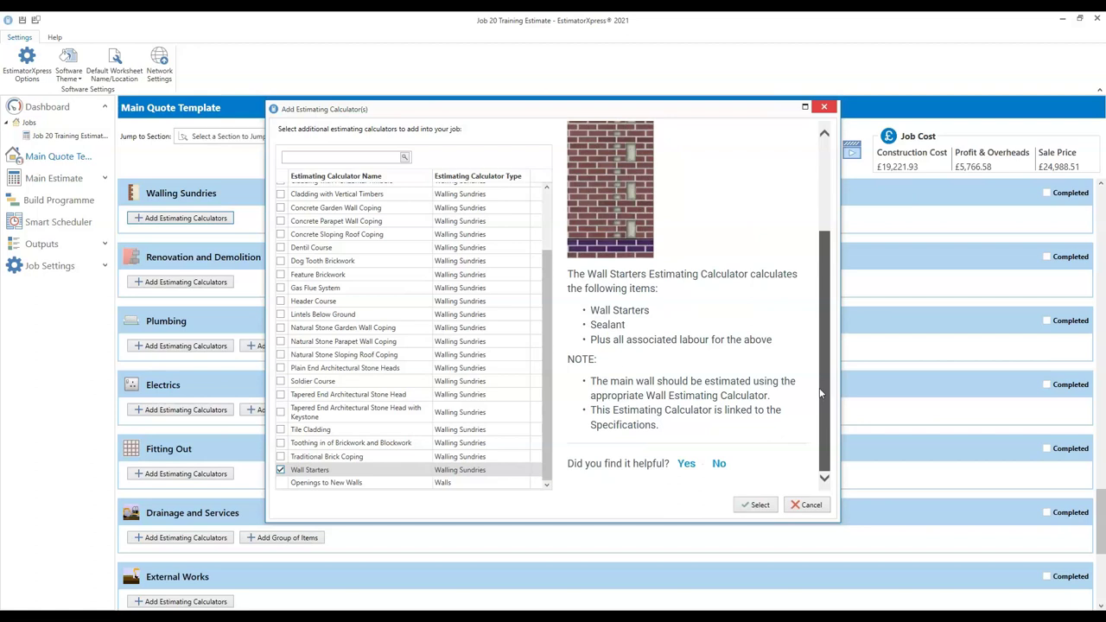
pyautogui.scroll(4, 790, 268)
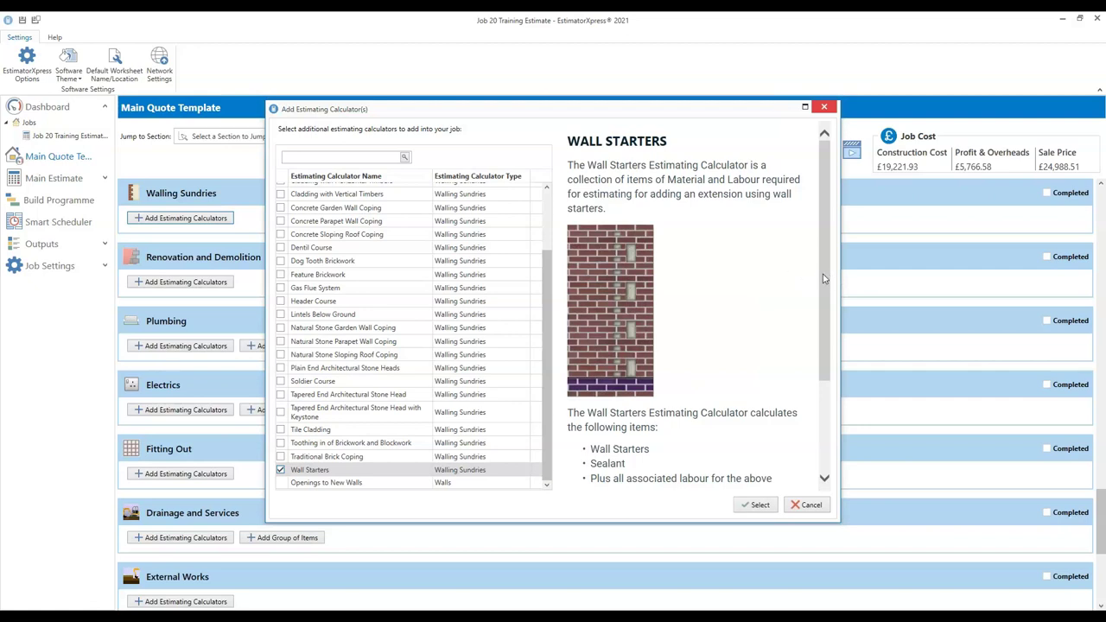
pyautogui.moveTo(826, 280); pyautogui.dragTo(822, 334)
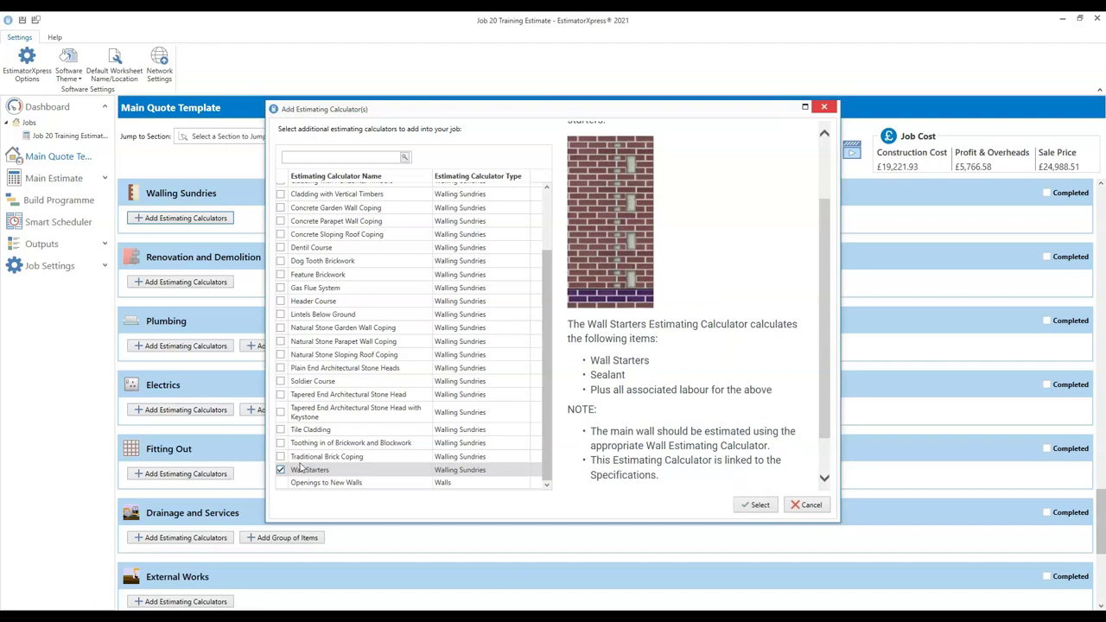
pyautogui.click(759, 505)
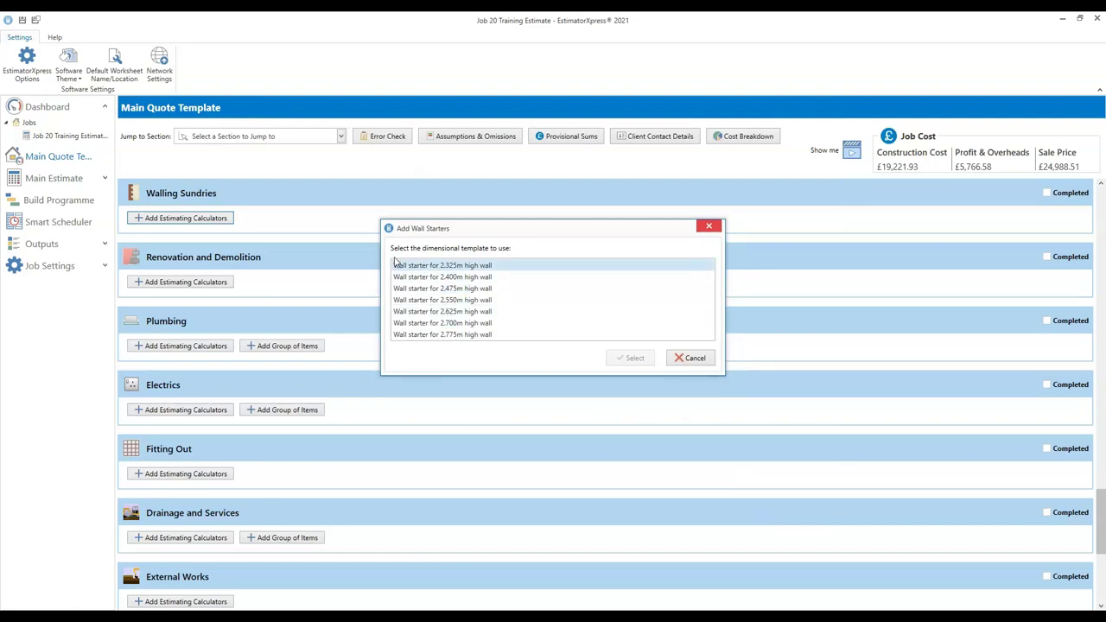
# Choose the 'Wall starter for 2.400m high wall' template.
pyautogui.click(420, 281)
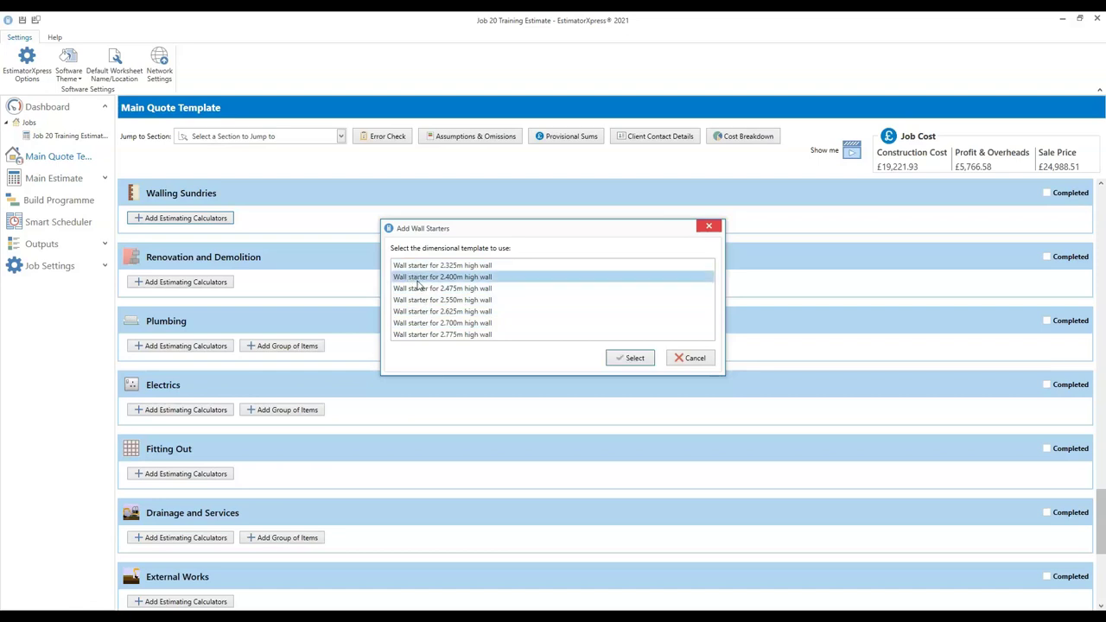
pyautogui.click(634, 360)
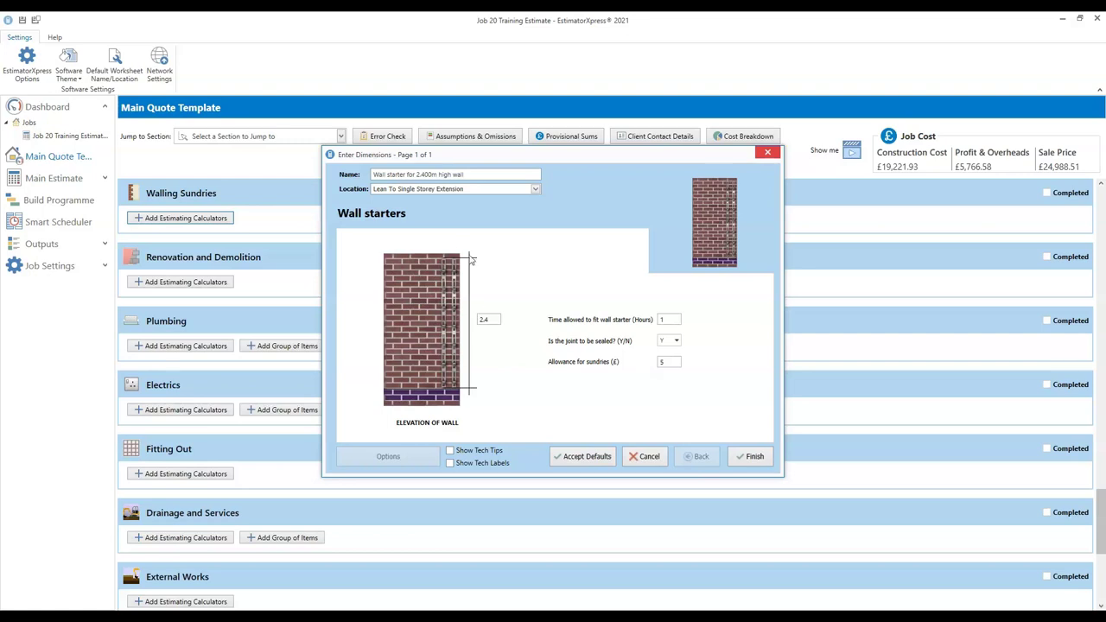
# Set wall height to 9.6 and fitting time to 2 hours, enable Show Tech Tips, and finish.
pyautogui.click(489, 320)
pyautogui.write('9.6')
pyautogui.click(659, 320)
pyautogui.write('2')
pyautogui.click(450, 451)
pyautogui.click(676, 362)
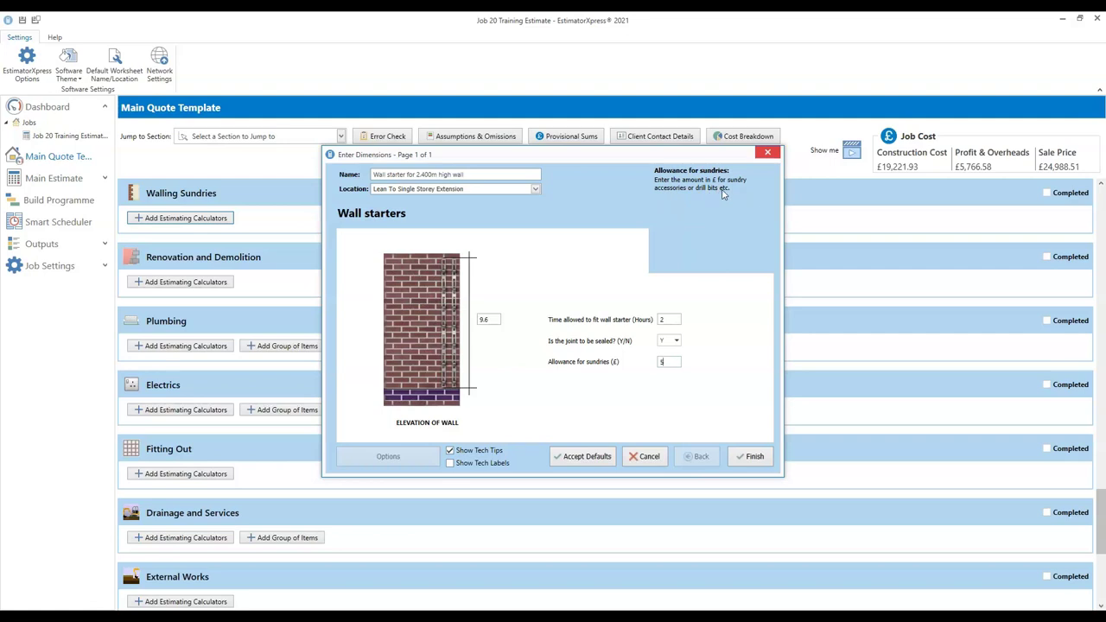
pyautogui.click(754, 458)
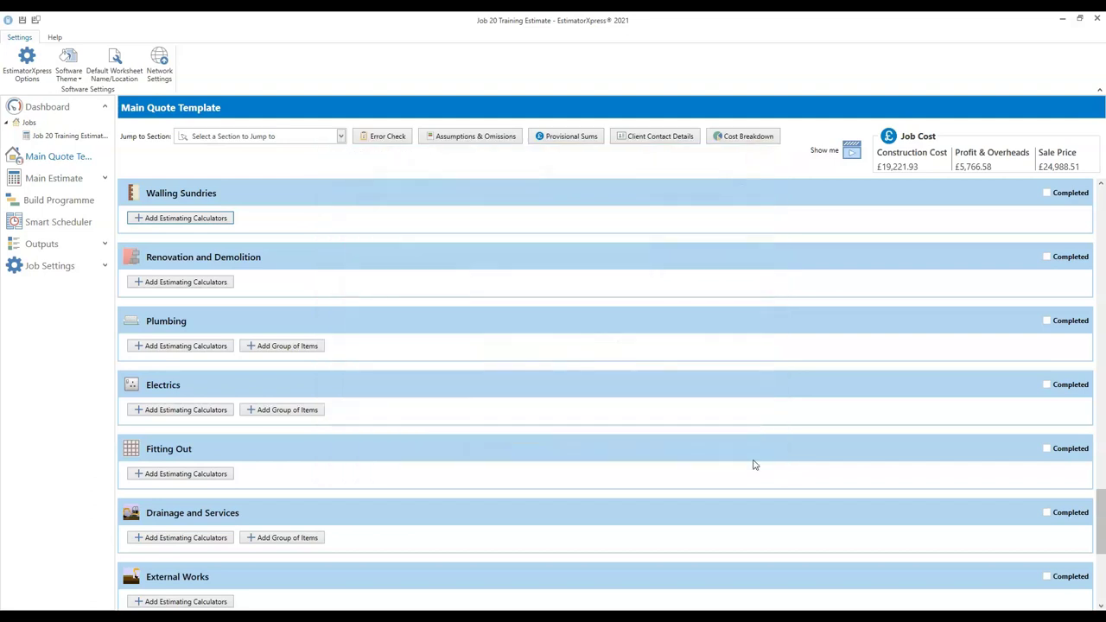
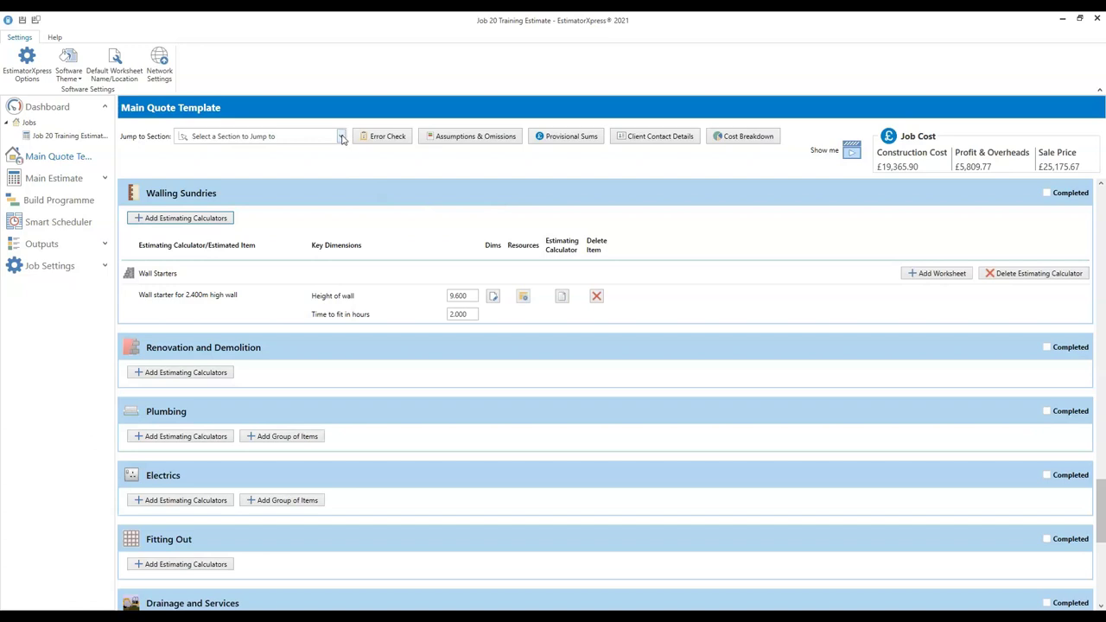
# Jump through External Walls and Internal Doors back to Preliminaries and Sundries, and list its calculators.
pyautogui.click(340, 139)
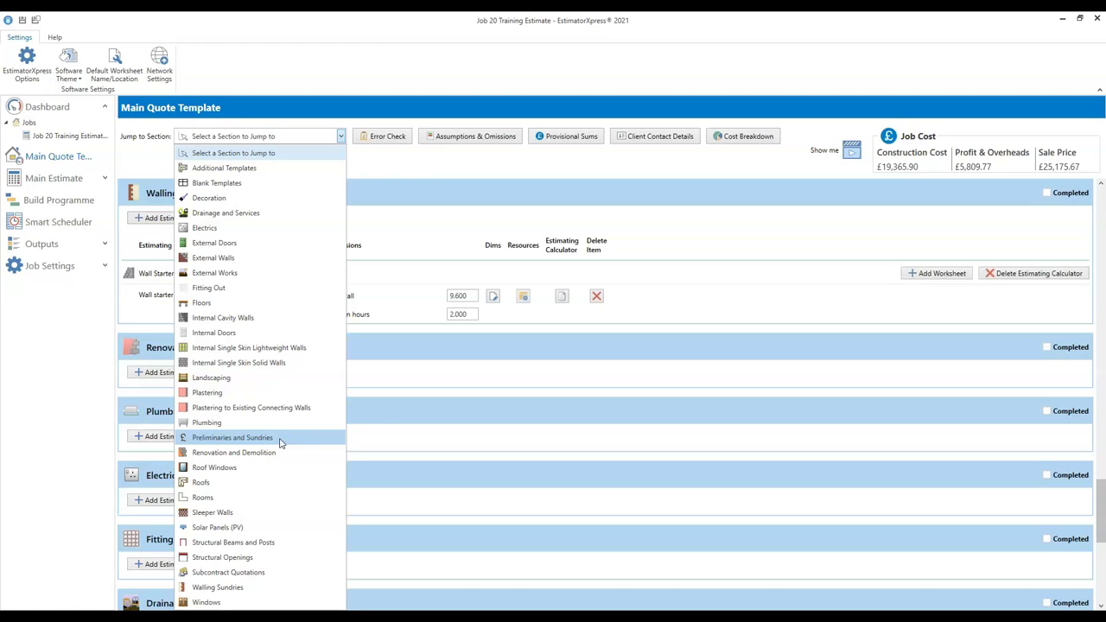
pyautogui.click(280, 439)
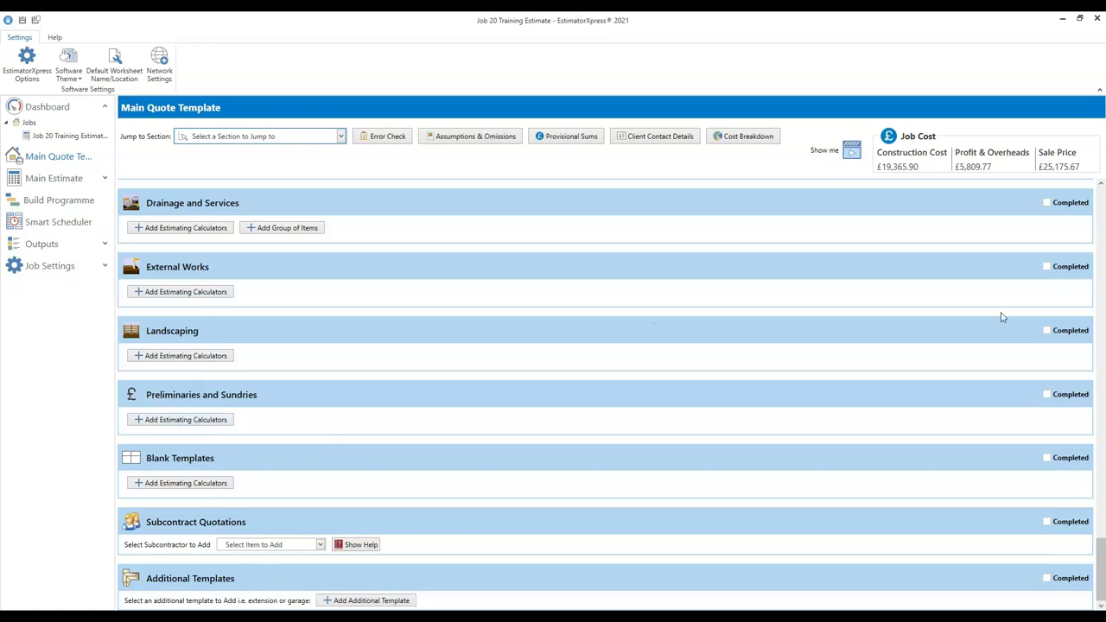
pyautogui.click(343, 137)
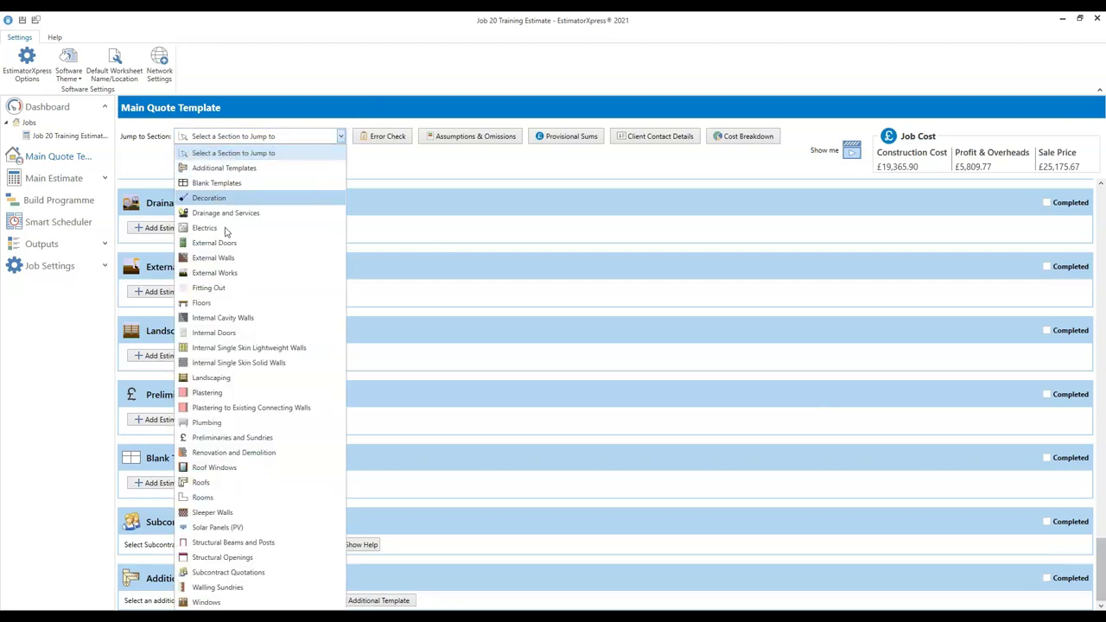
pyautogui.click(220, 258)
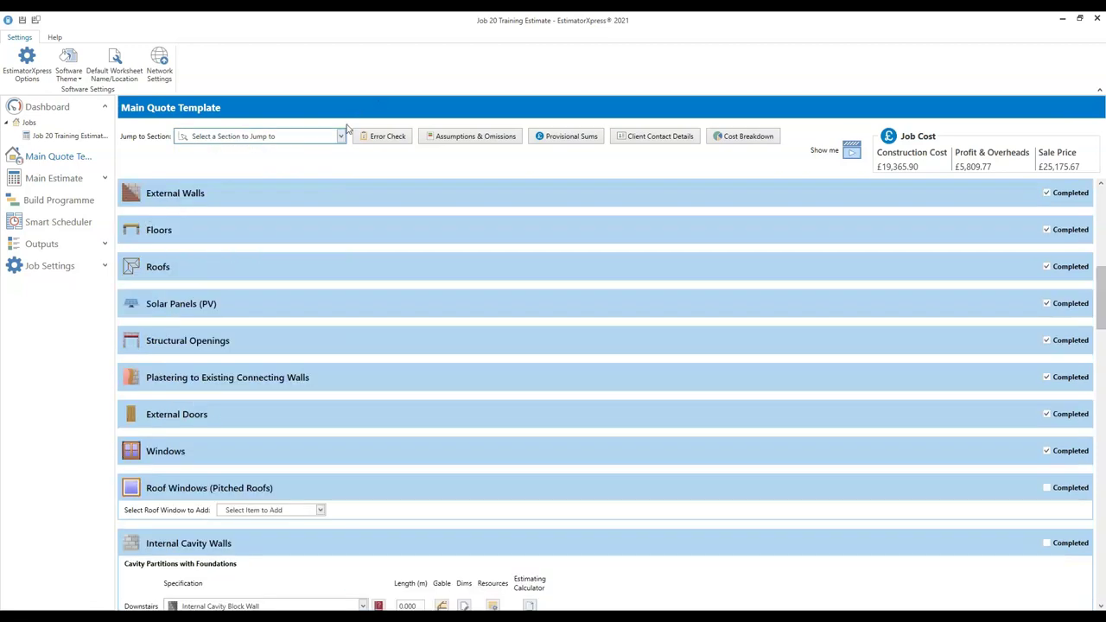
pyautogui.click(342, 137)
pyautogui.click(215, 288)
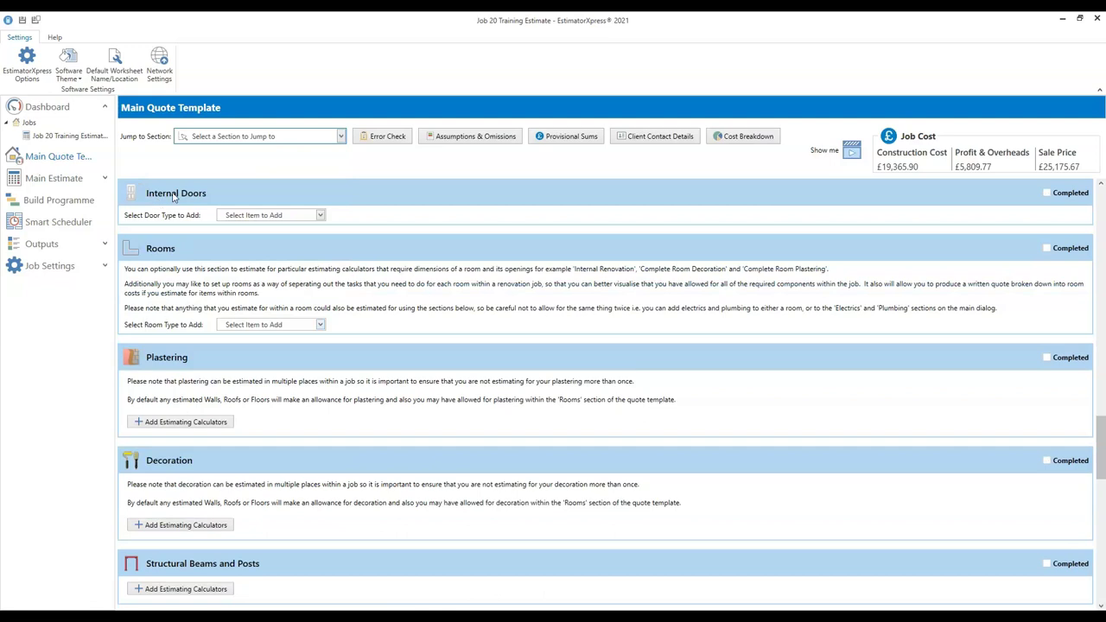
pyautogui.click(342, 136)
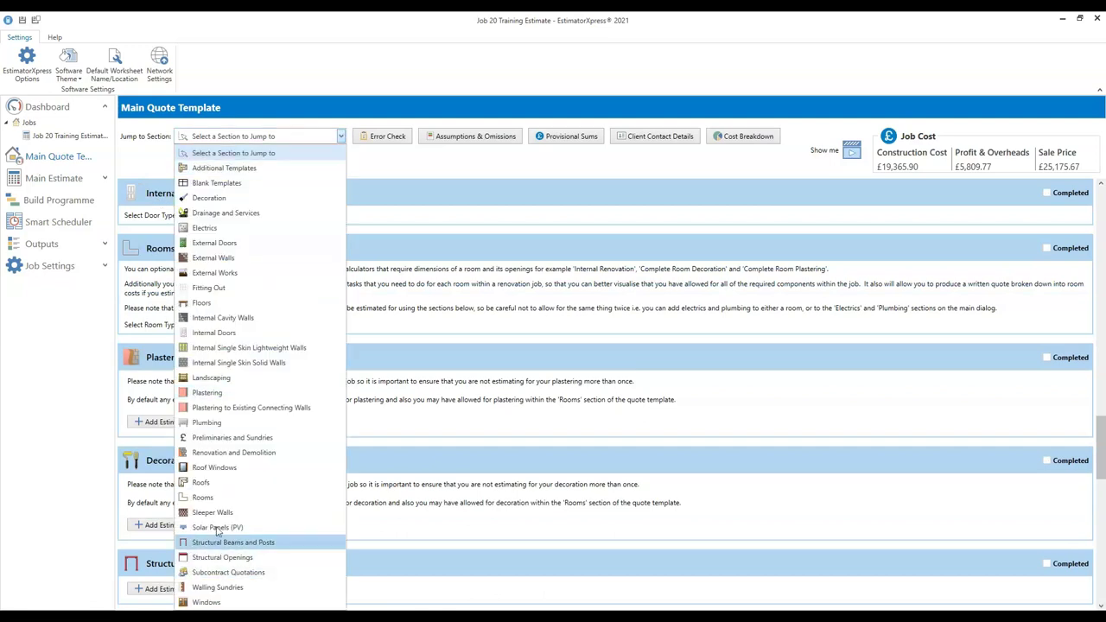
pyautogui.click(212, 441)
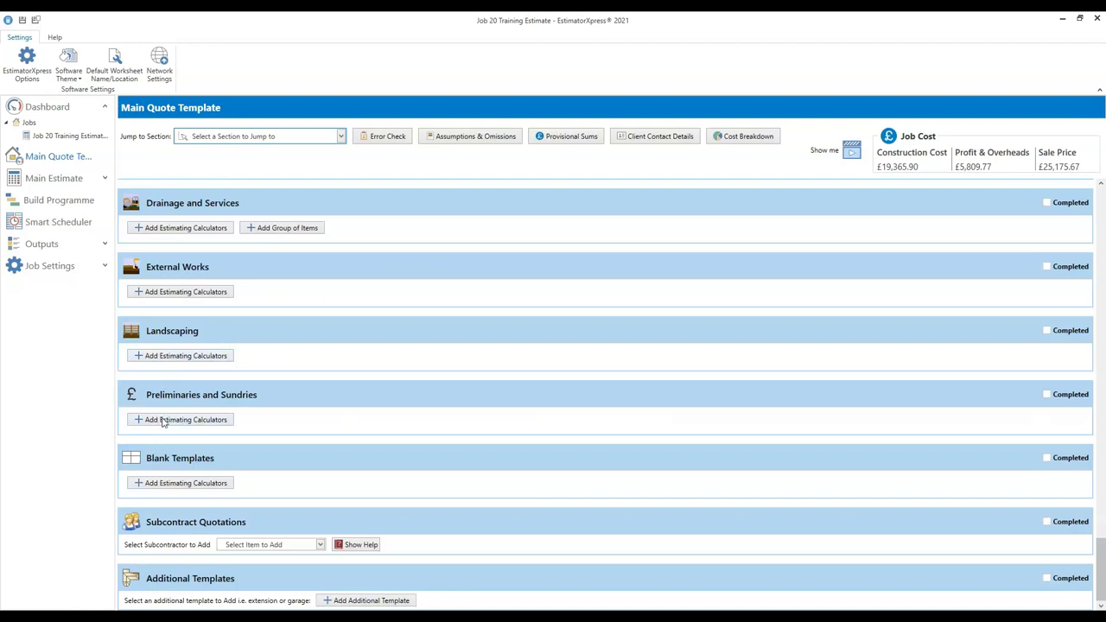
pyautogui.click(164, 419)
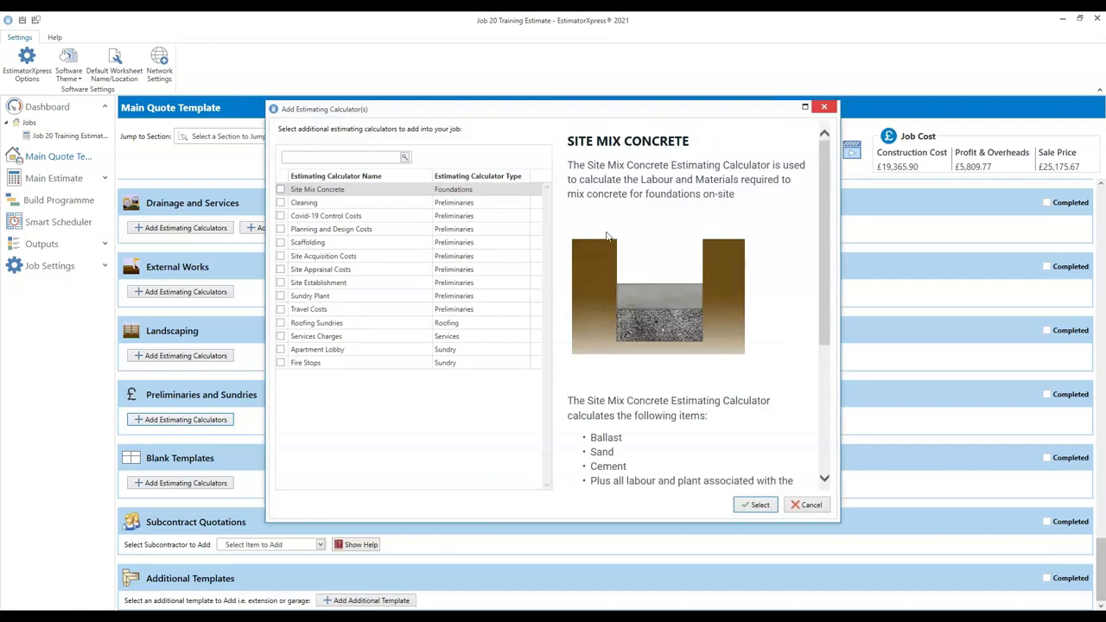
# Tick the Site Establishment calculator and select it for Preliminaries and Sundries.
pyautogui.moveTo(827, 306); pyautogui.dragTo(810, 434)
pyautogui.click(281, 283)
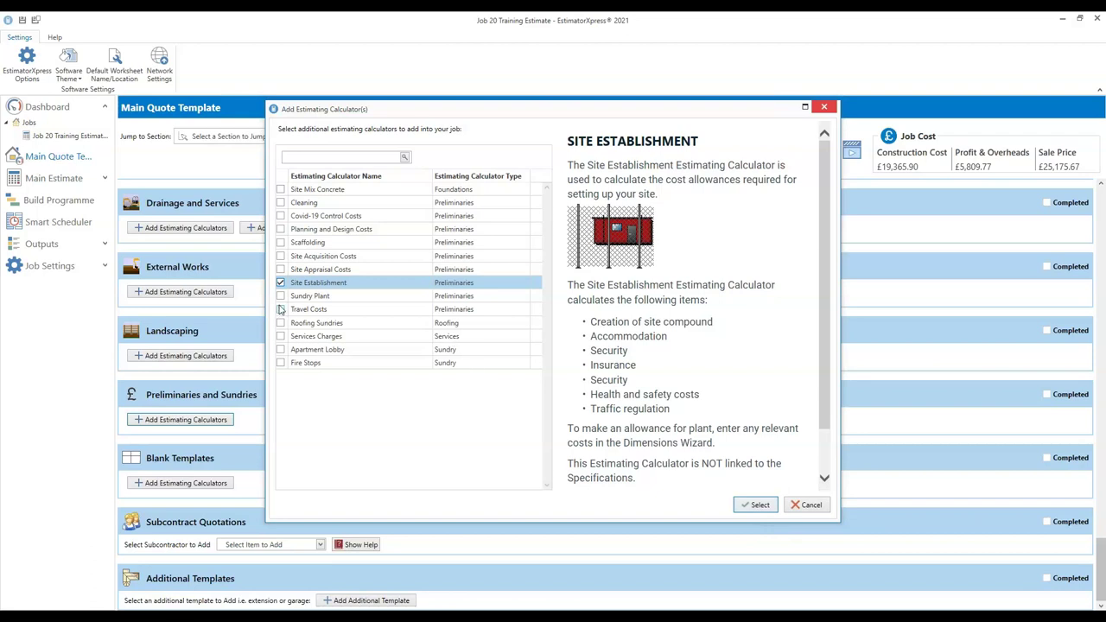
pyautogui.click(761, 506)
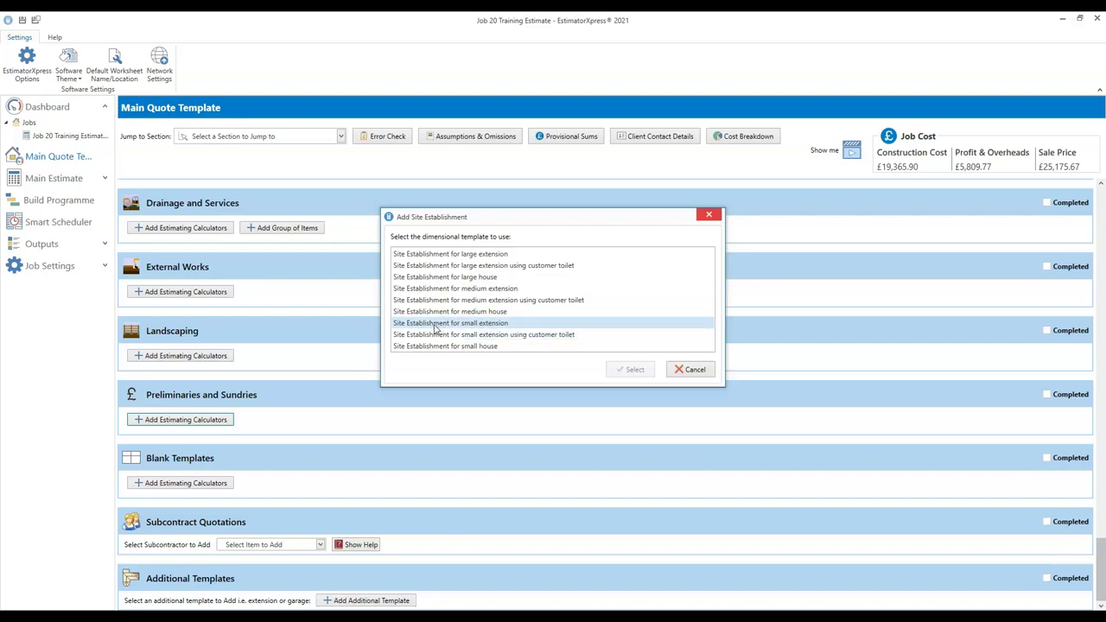
# Choose the 'Site Establishment for small extension' dimensional template.
pyautogui.click(521, 325)
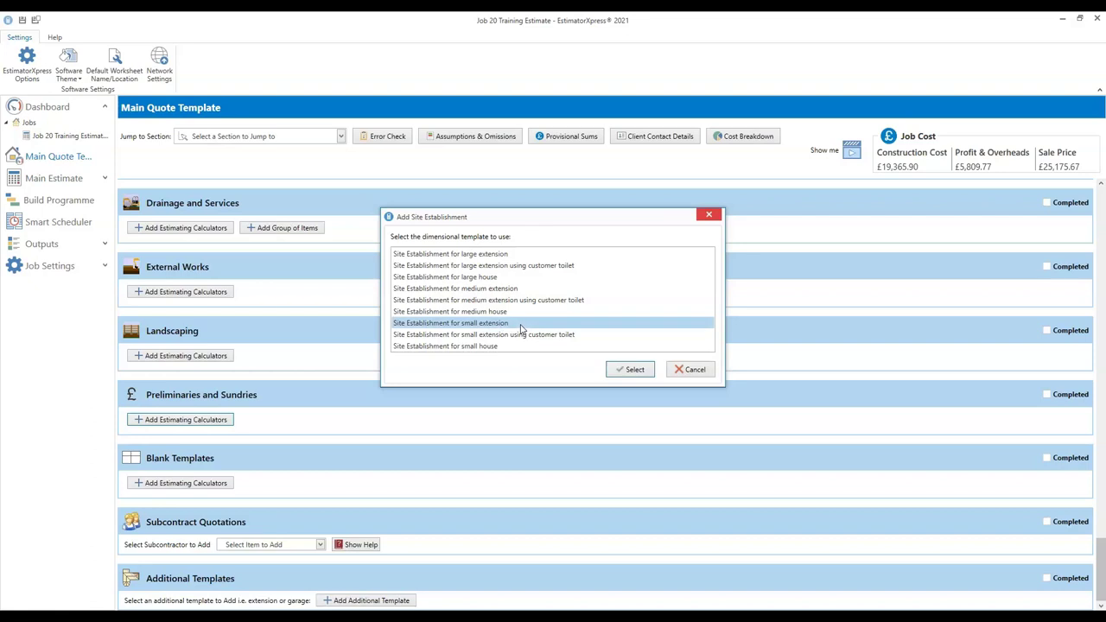
pyautogui.click(634, 370)
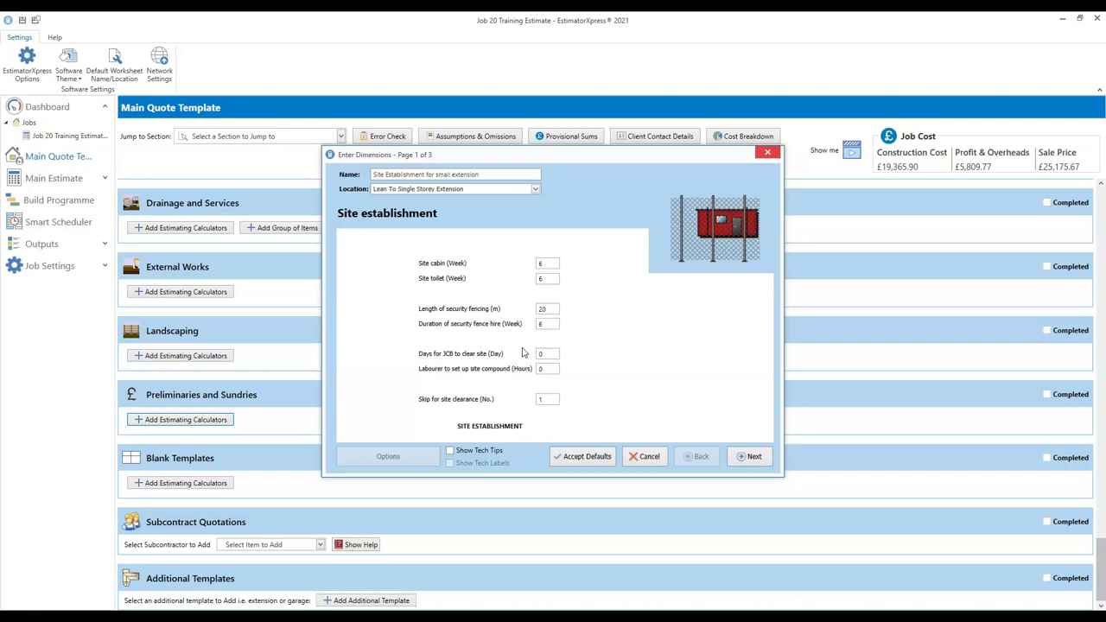
# Enter 12 weeks for site cabin and toilet hire, and 0 for fencing length and duration.
pyautogui.click(537, 266)
pyautogui.write('12')
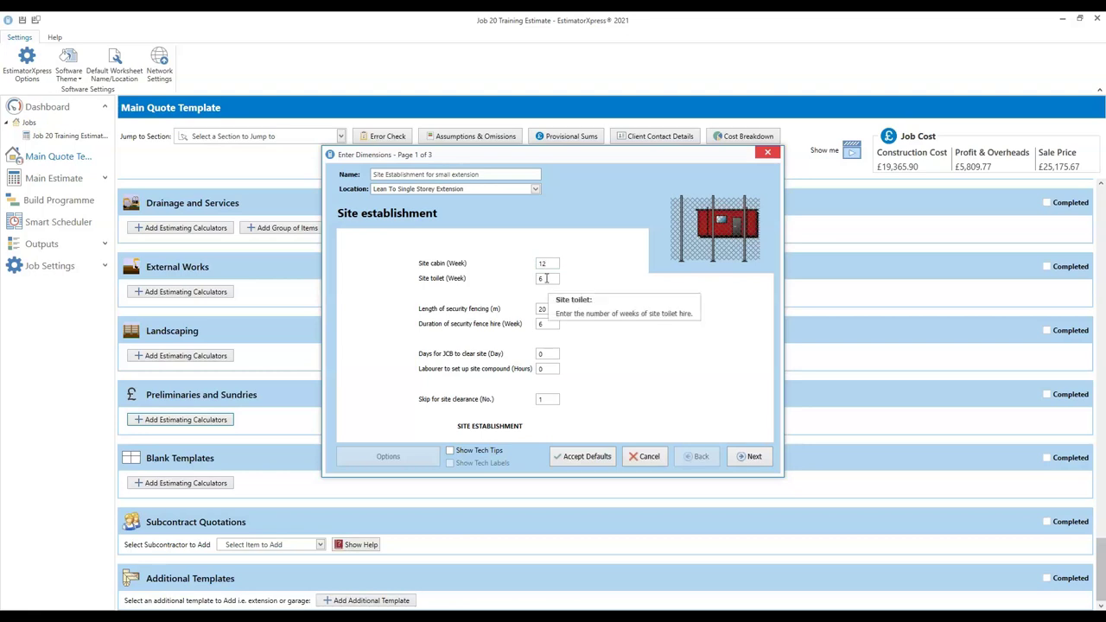
pyautogui.click(539, 279)
pyautogui.write('12')
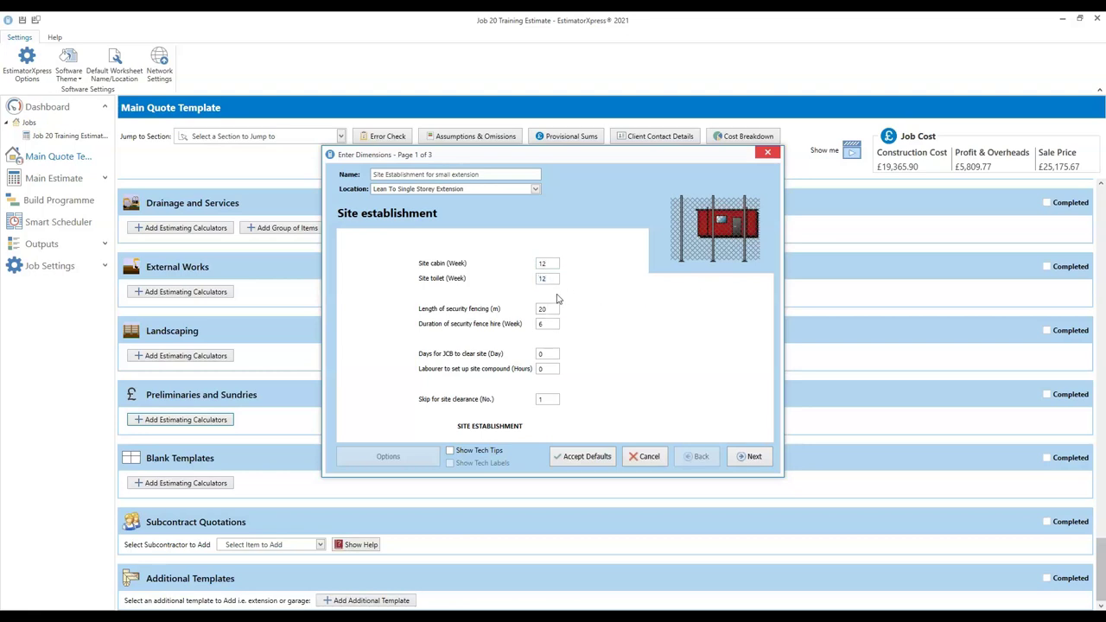
pyautogui.click(546, 309)
pyautogui.write('0')
pyautogui.click(552, 325)
pyautogui.write('0')
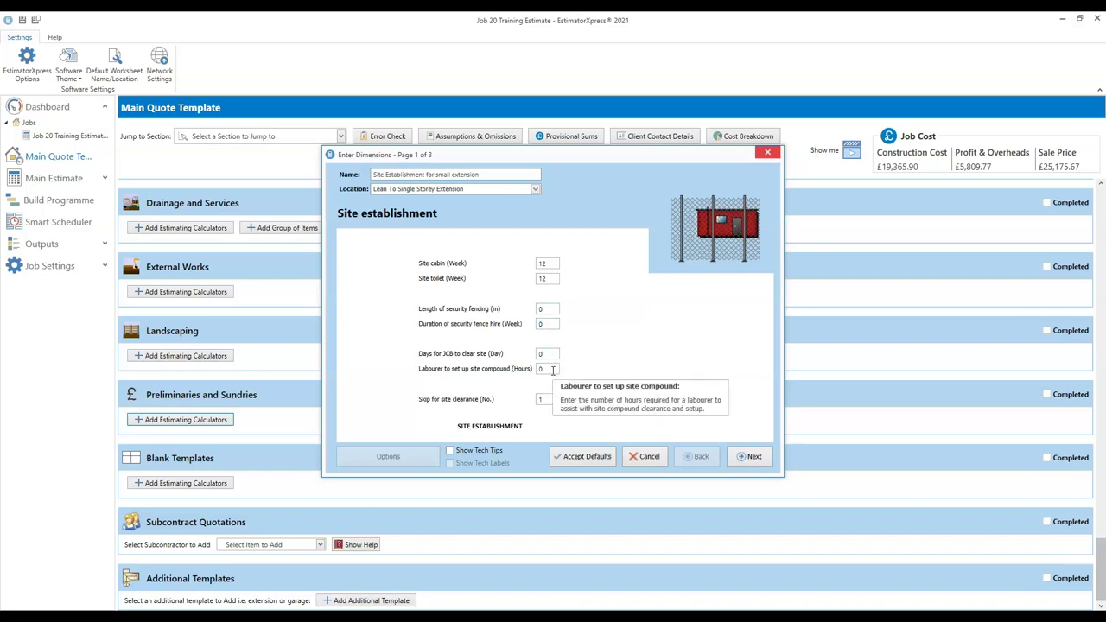
pyautogui.click(554, 371)
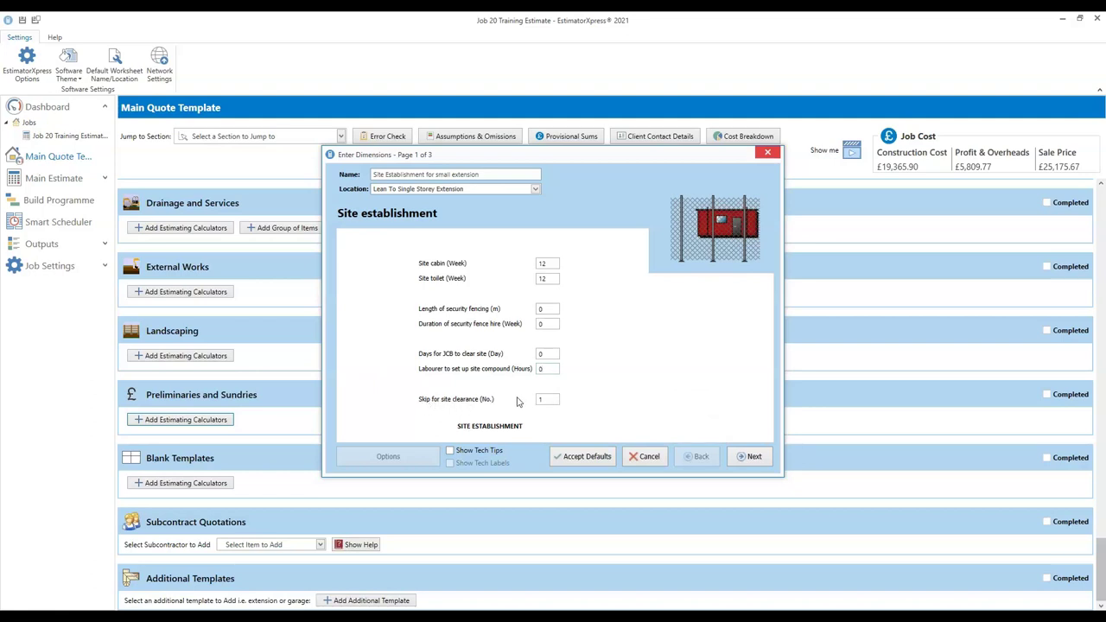
pyautogui.click(754, 459)
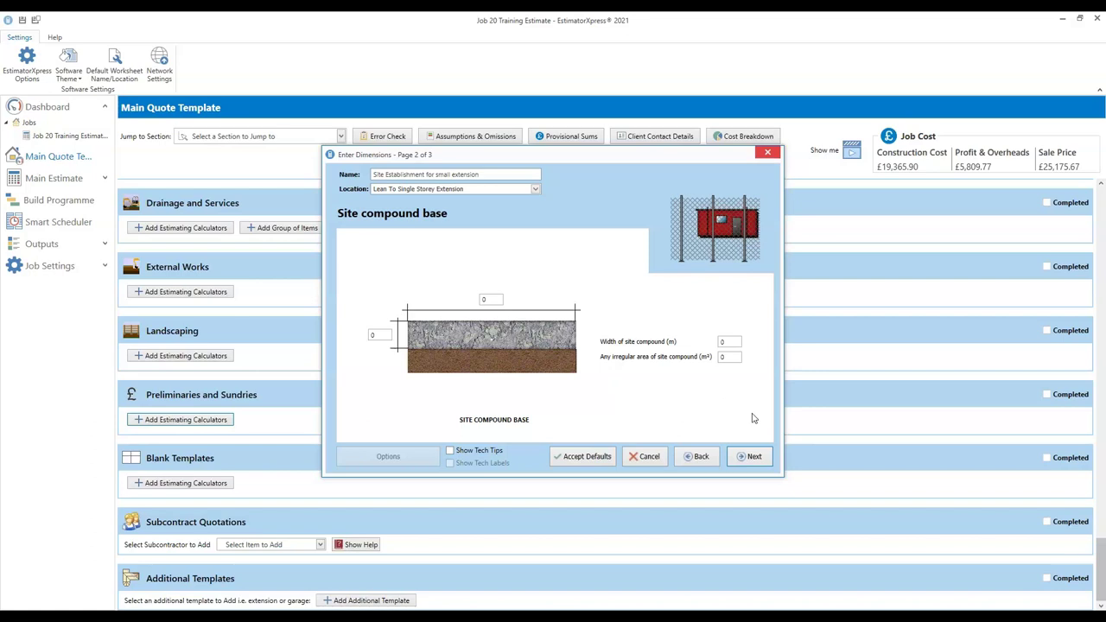
# Advance the wizard to page 3, Sundry project costs.
pyautogui.click(752, 457)
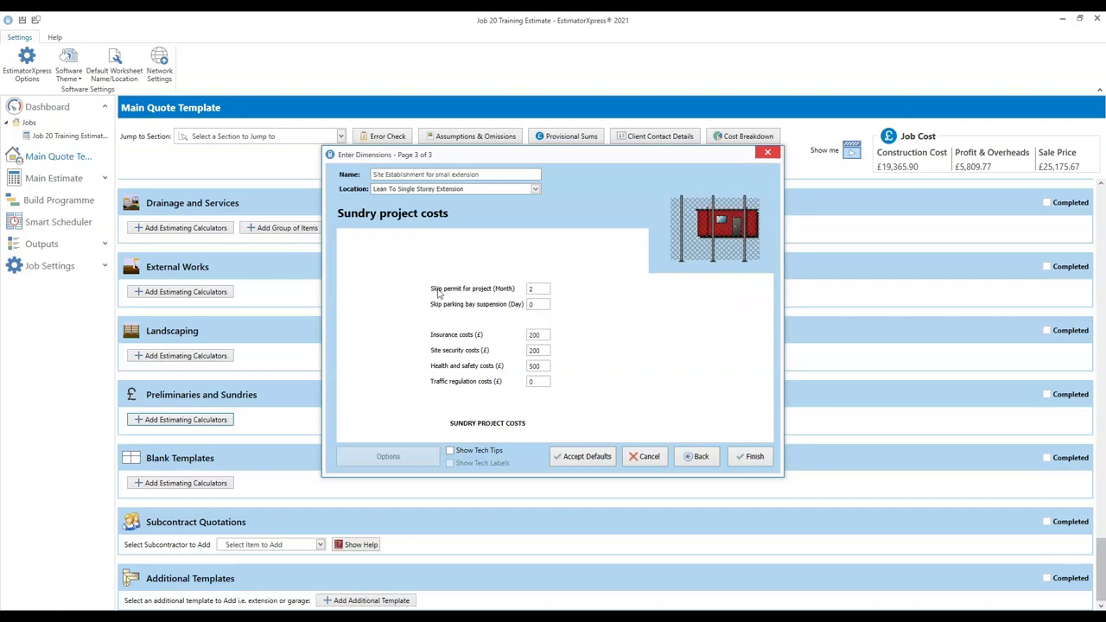
# Set the skip permit to 0 months, keeping insurance and site security at £200.
pyautogui.doubleClick(532, 291)
pyautogui.write('0')
pyautogui.click(531, 304)
pyautogui.click(545, 335)
pyautogui.click(546, 352)
# Turn on Show Tech Tips, review the health and safety cost, and finish the wizard.
pyautogui.click(457, 453)
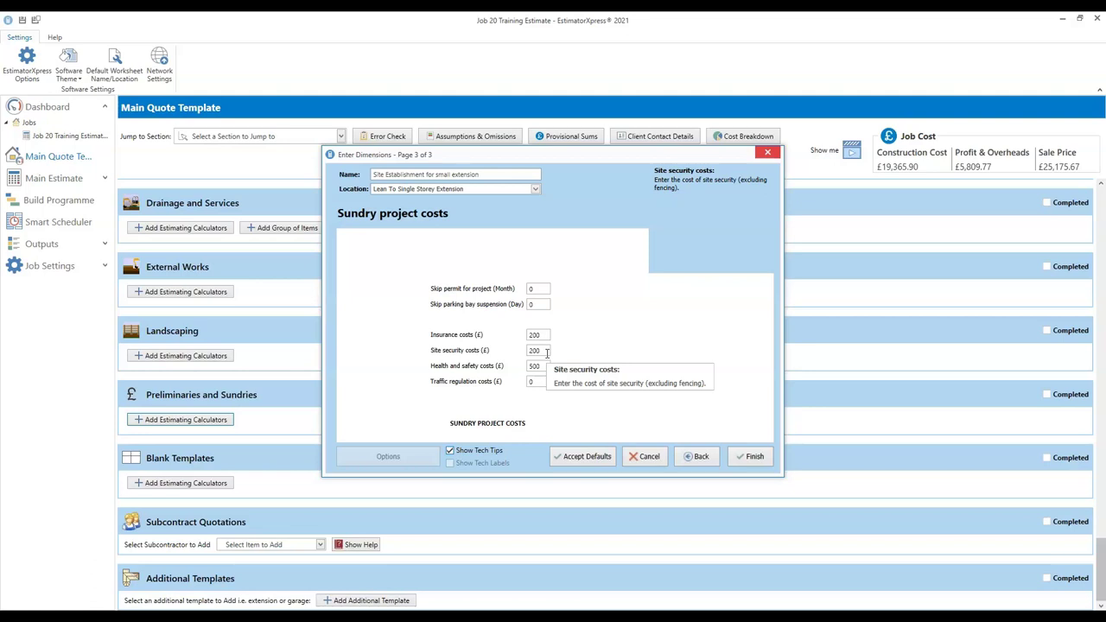
pyautogui.click(543, 367)
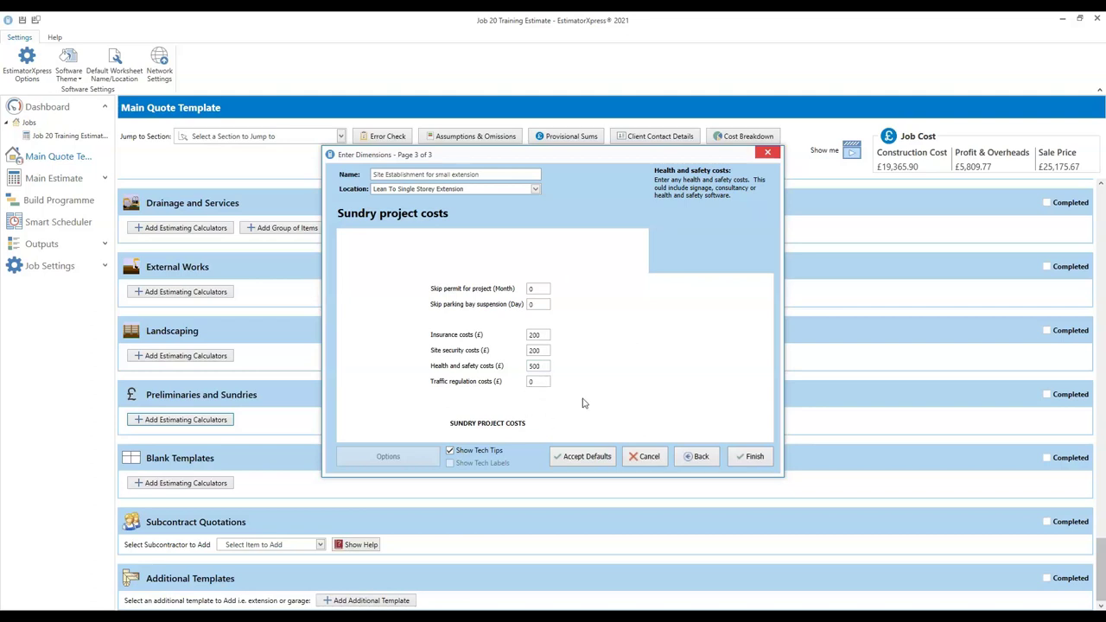
pyautogui.click(755, 460)
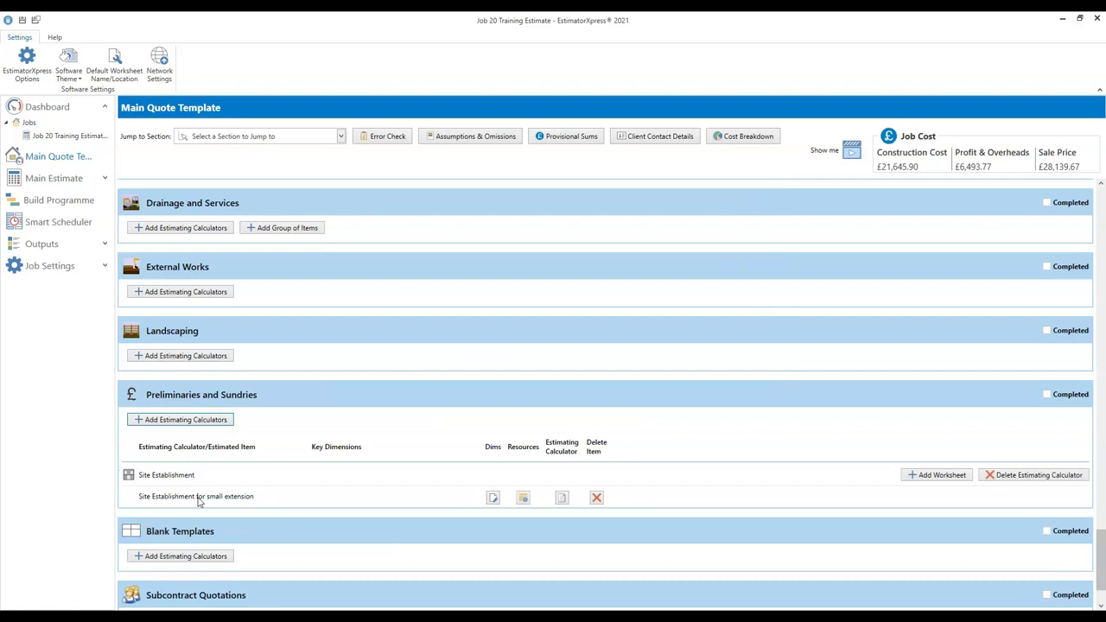
pyautogui.scroll(-1, 251, 467)
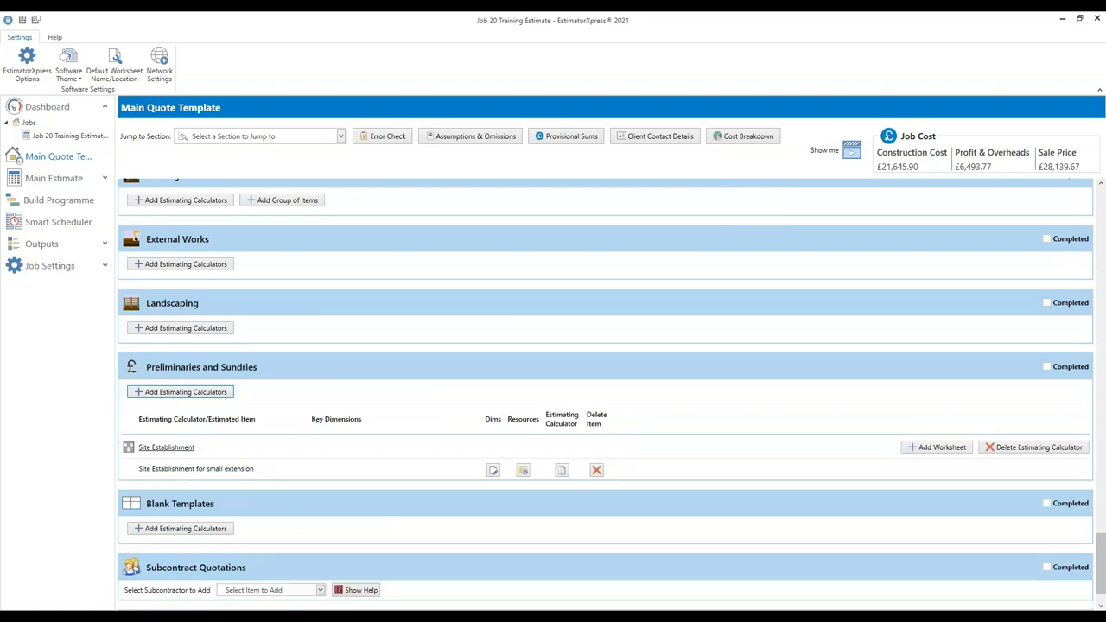
# Tick Sundry Plant and Travel Costs in the calculator list and add both to the estimate.
pyautogui.click(180, 392)
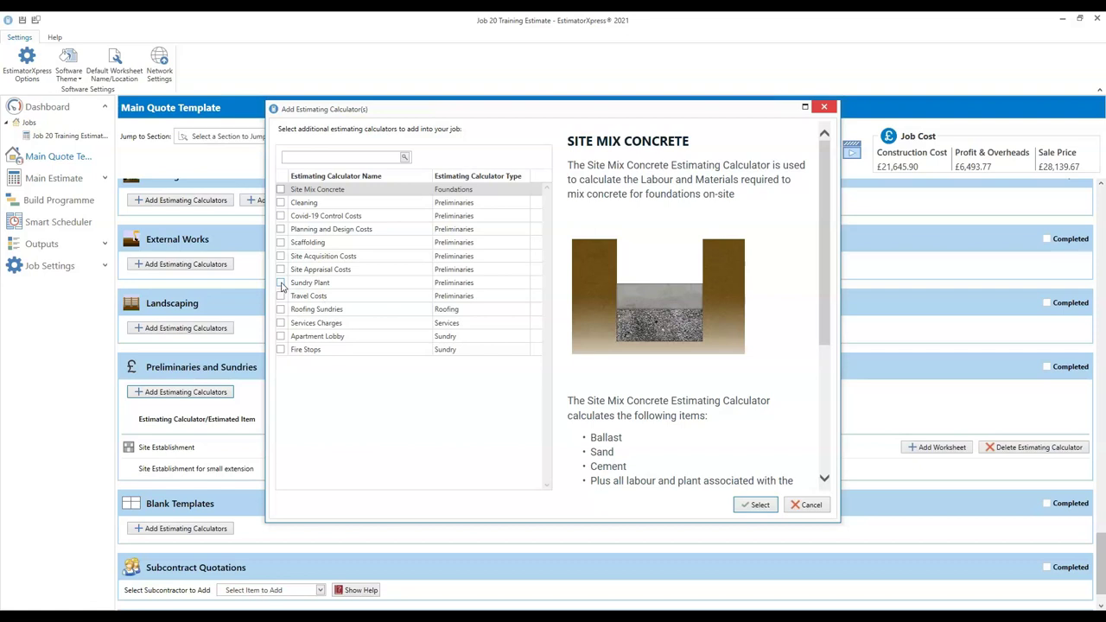
pyautogui.click(280, 284)
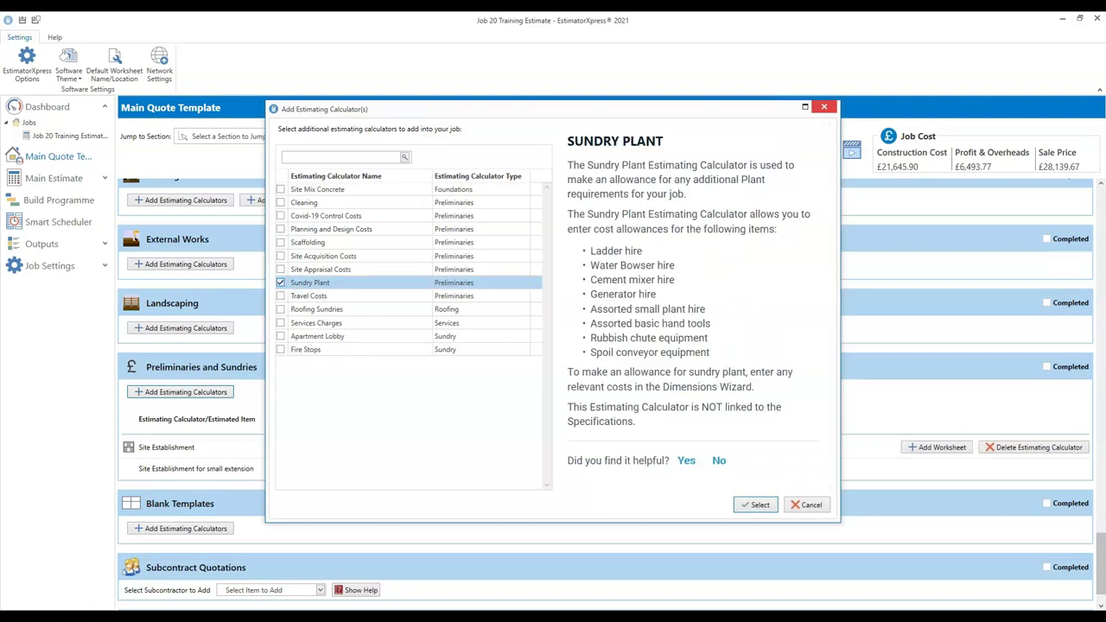
pyautogui.click(281, 297)
pyautogui.click(281, 297)
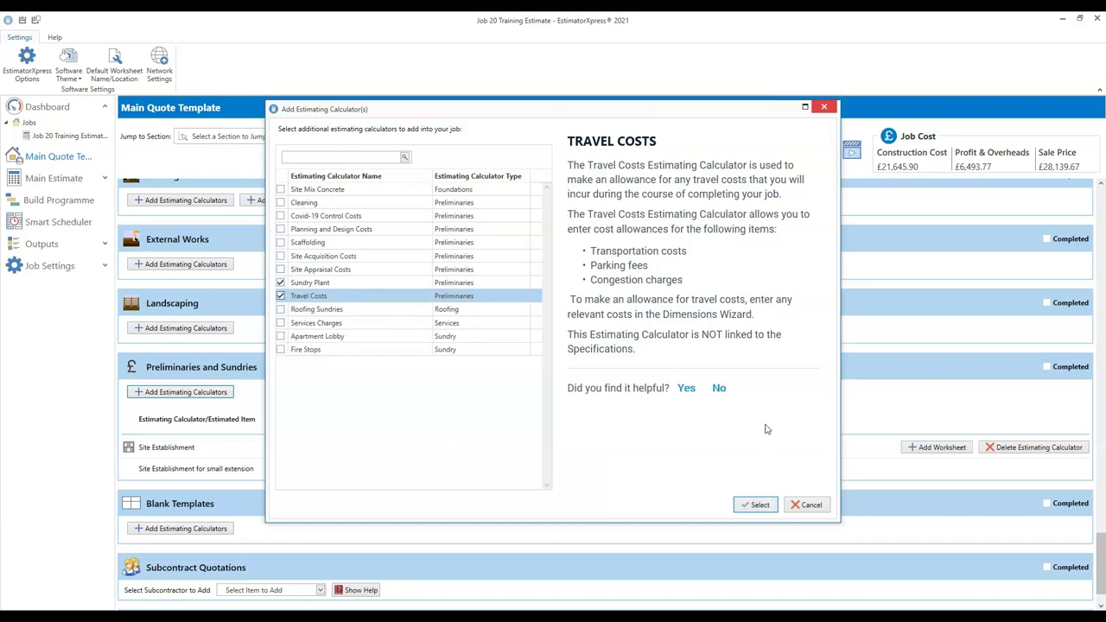
pyautogui.click(766, 513)
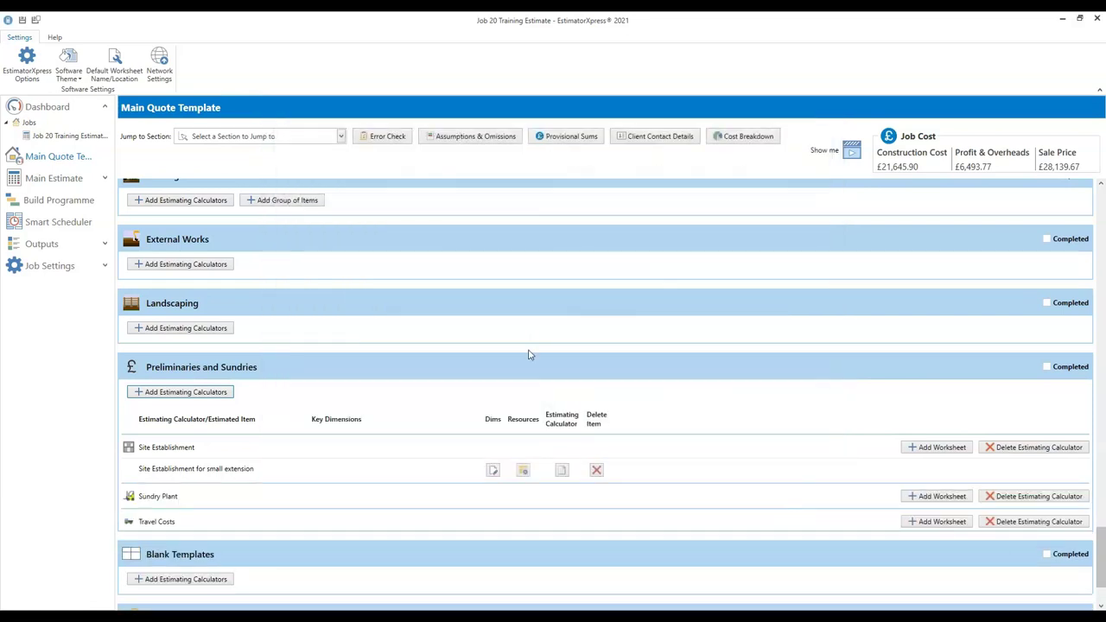
# Add a Small Single Storey Extension worksheet to the Sundry Plant calculator.
pyautogui.scroll(-2, 765, 313)
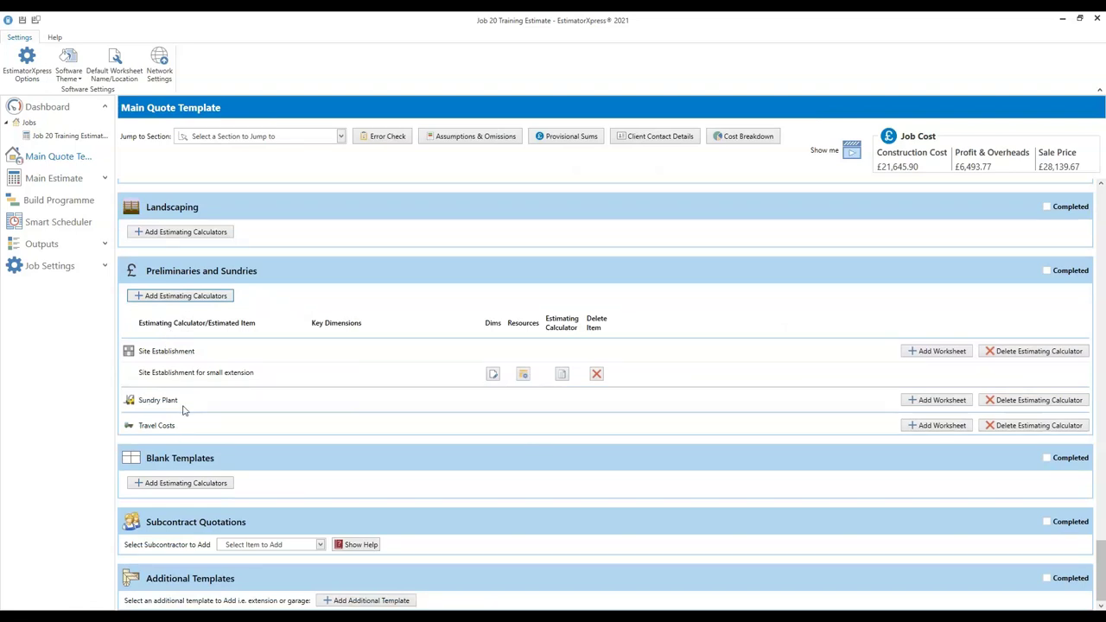
pyautogui.click(926, 406)
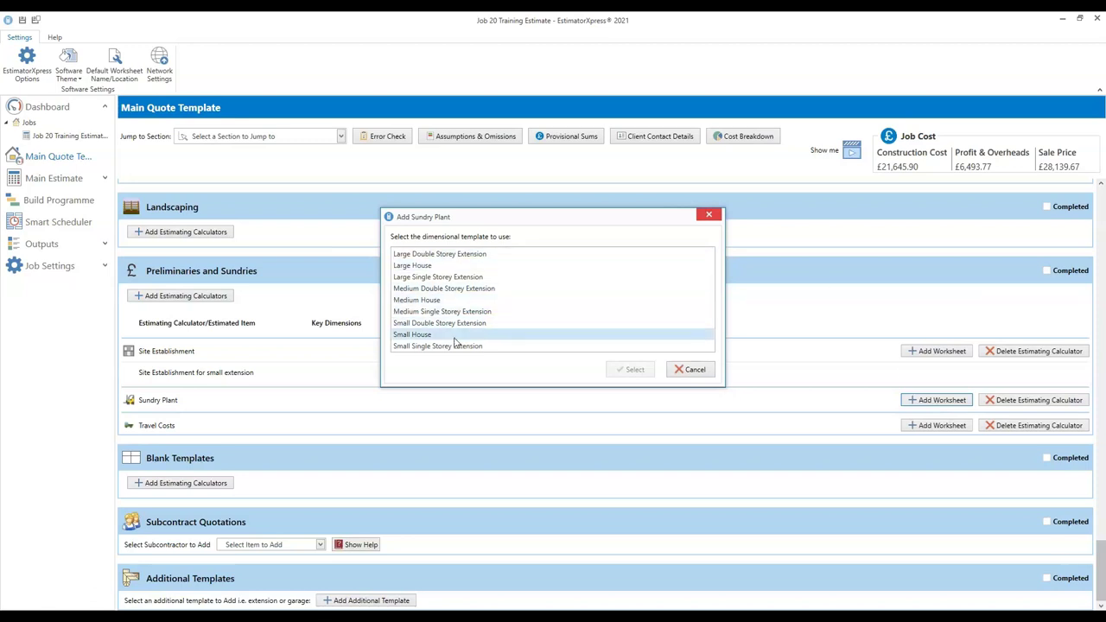
pyautogui.click(414, 347)
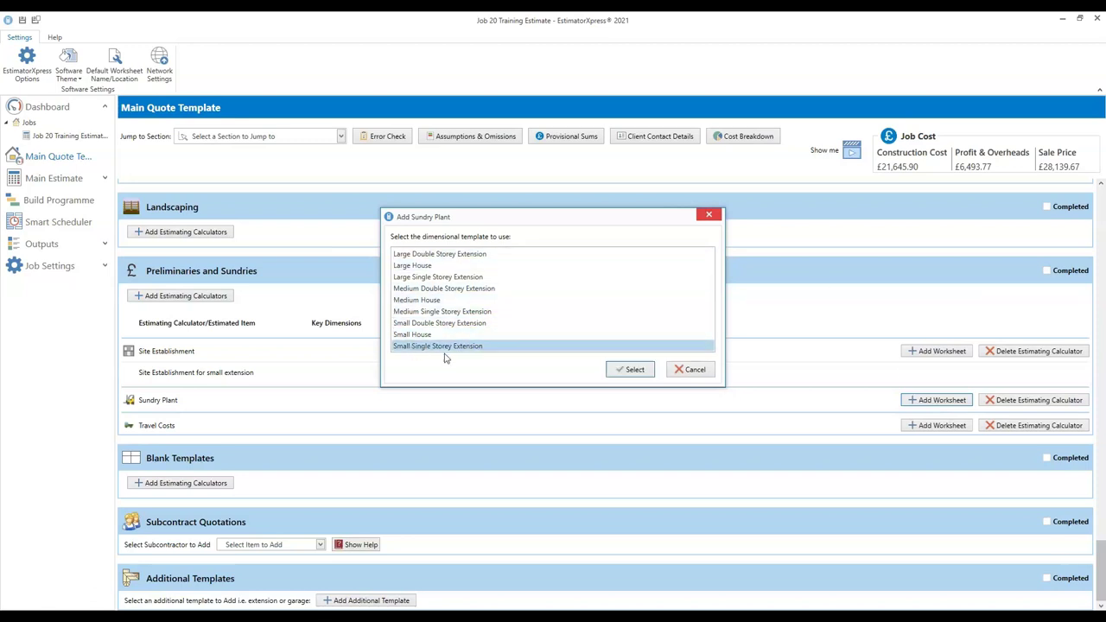
pyautogui.click(628, 377)
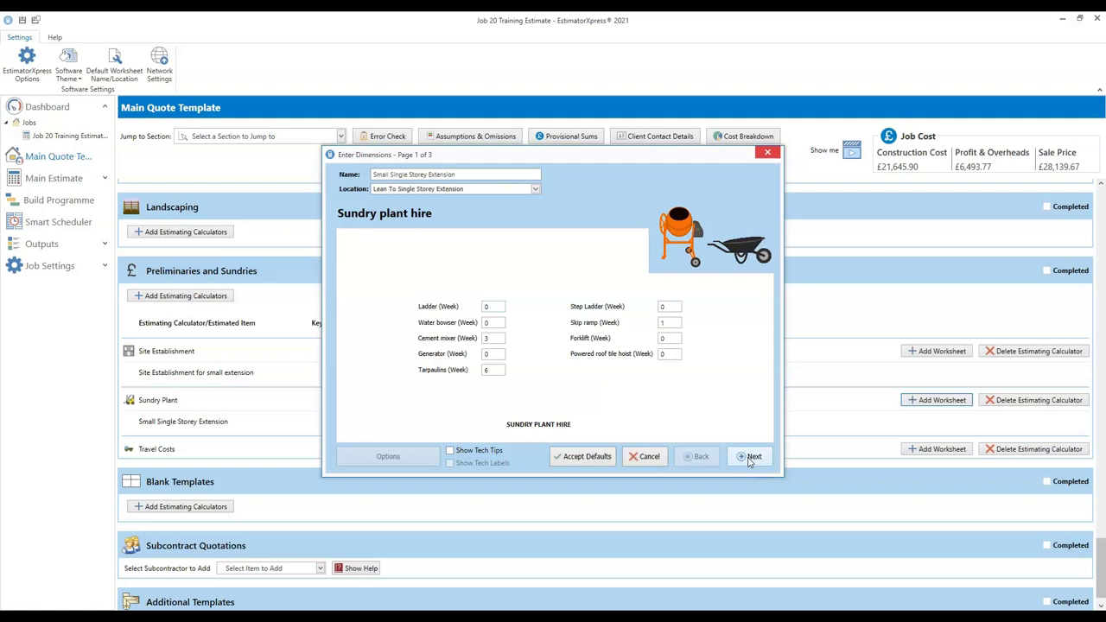
# Accept the defaults on all three sundry plant pages, lifting the sale price to £28,571.44.
pyautogui.click(751, 458)
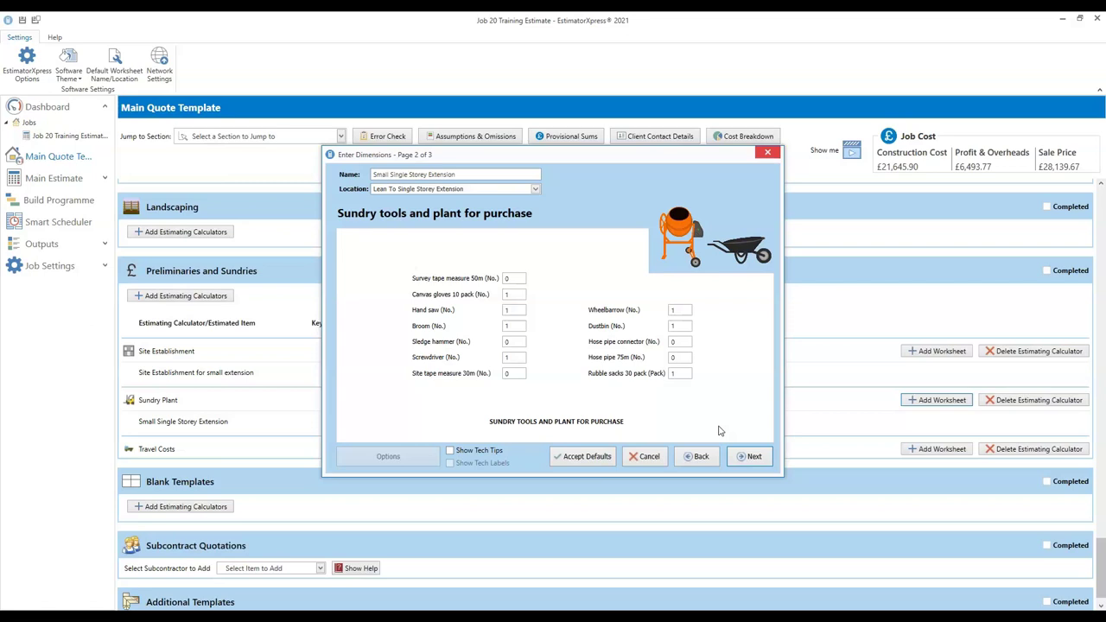
pyautogui.click(751, 456)
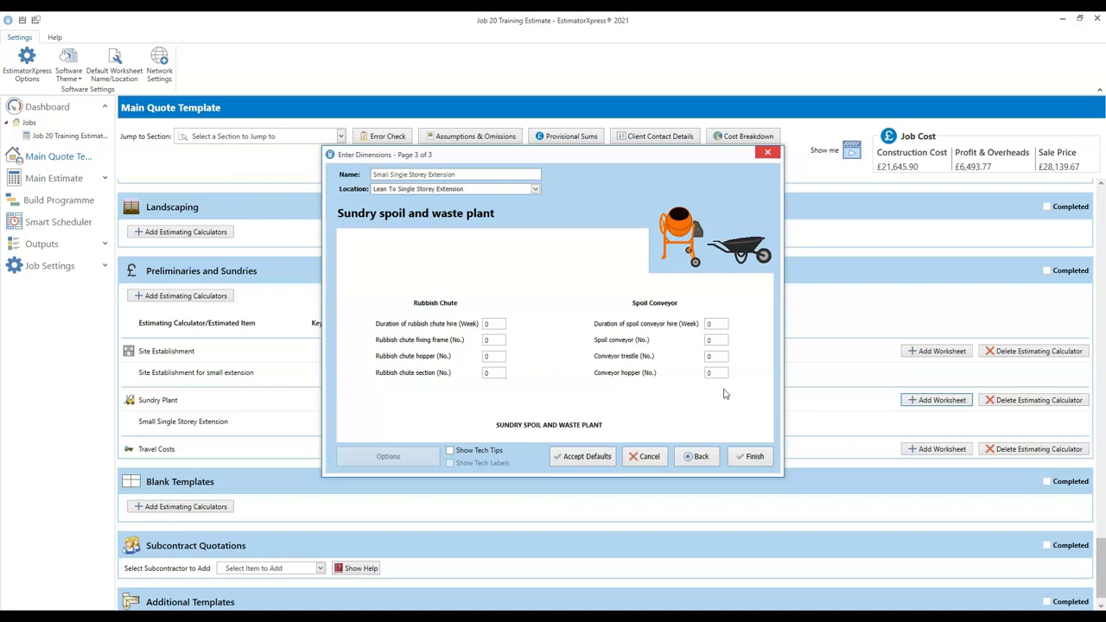
pyautogui.click(751, 458)
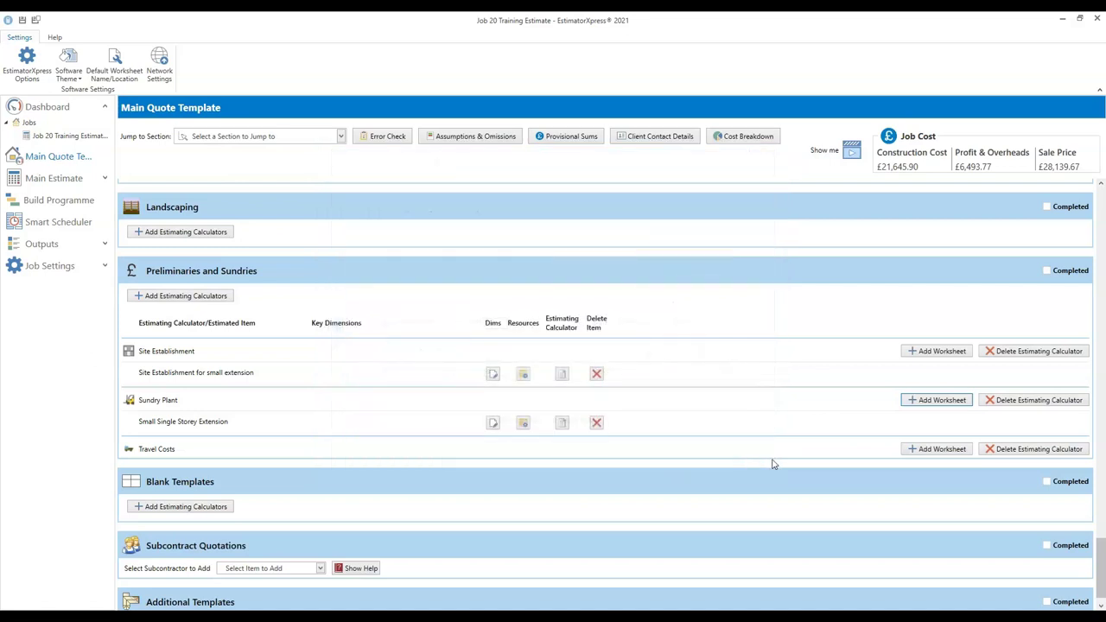
# Enter 600 medium-van miles in a new Travel Costs worksheet and view its £420.00 calculator.
pyautogui.click(941, 452)
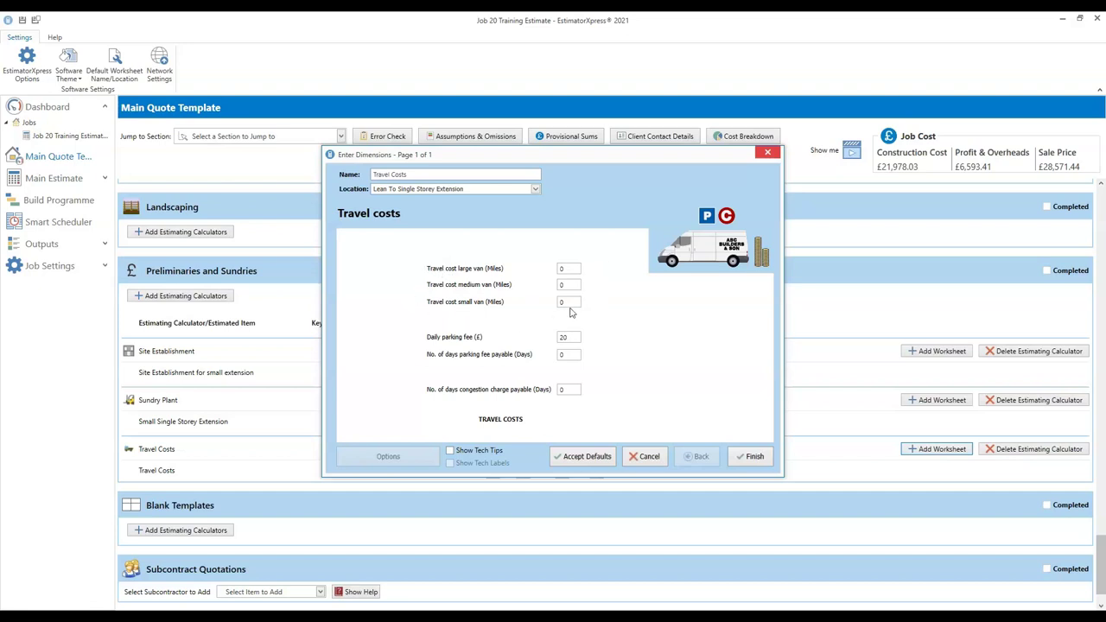
pyautogui.moveTo(571, 304)
pyautogui.click(572, 286)
pyautogui.press('Tab')
pyautogui.write('600')
pyautogui.click(753, 461)
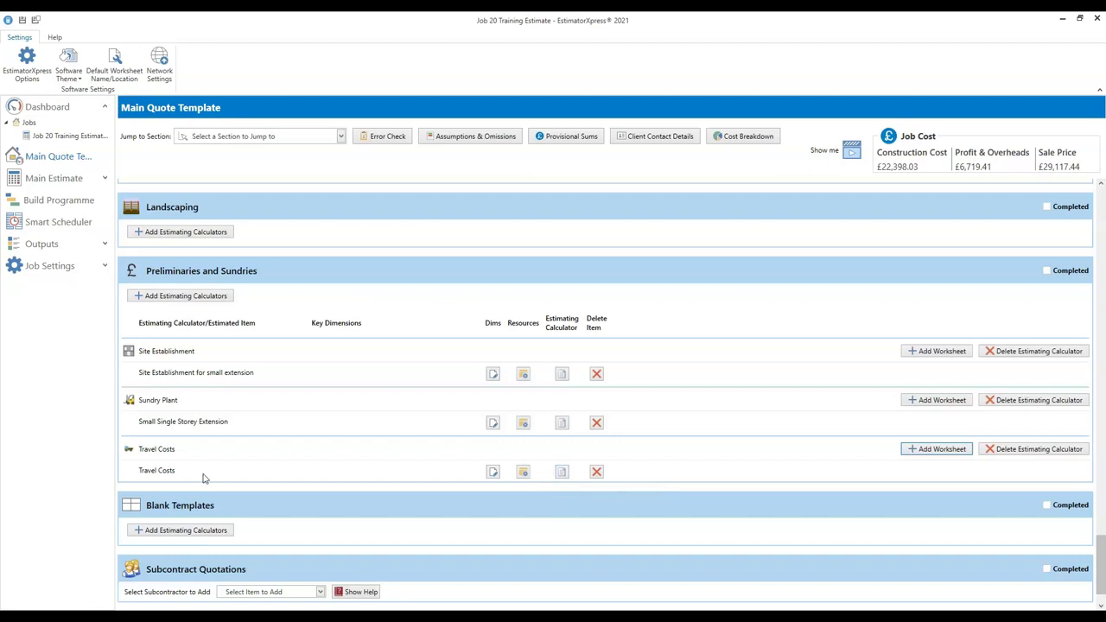
pyautogui.click(562, 471)
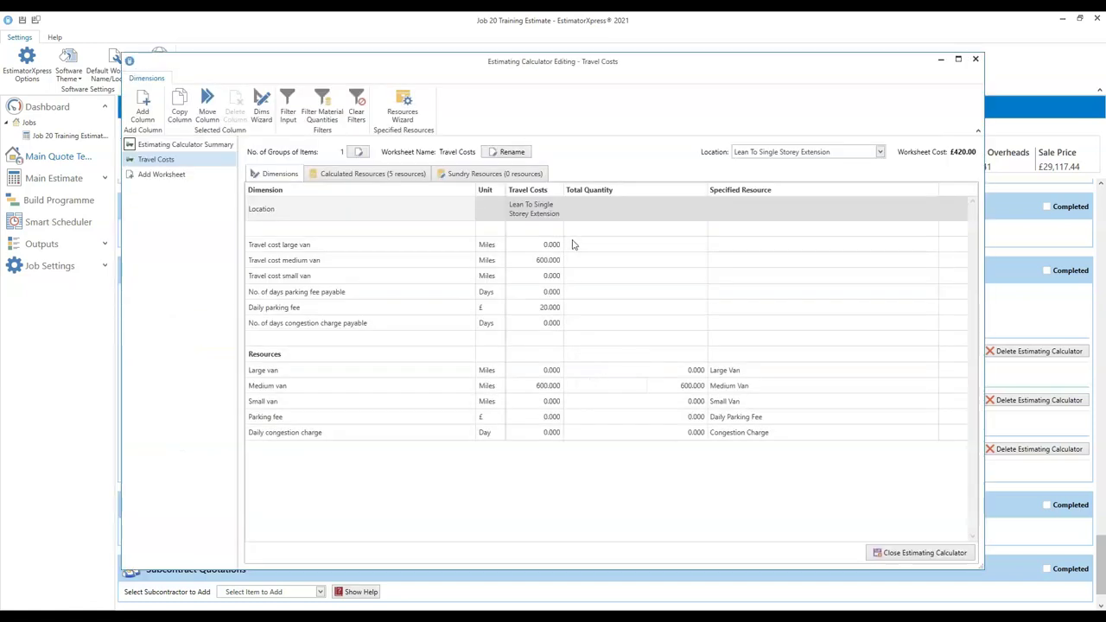
# In Travel Costs calculated resources, check the Medium van's £420.00 cost for 600 miles, then close.
pyautogui.click(361, 174)
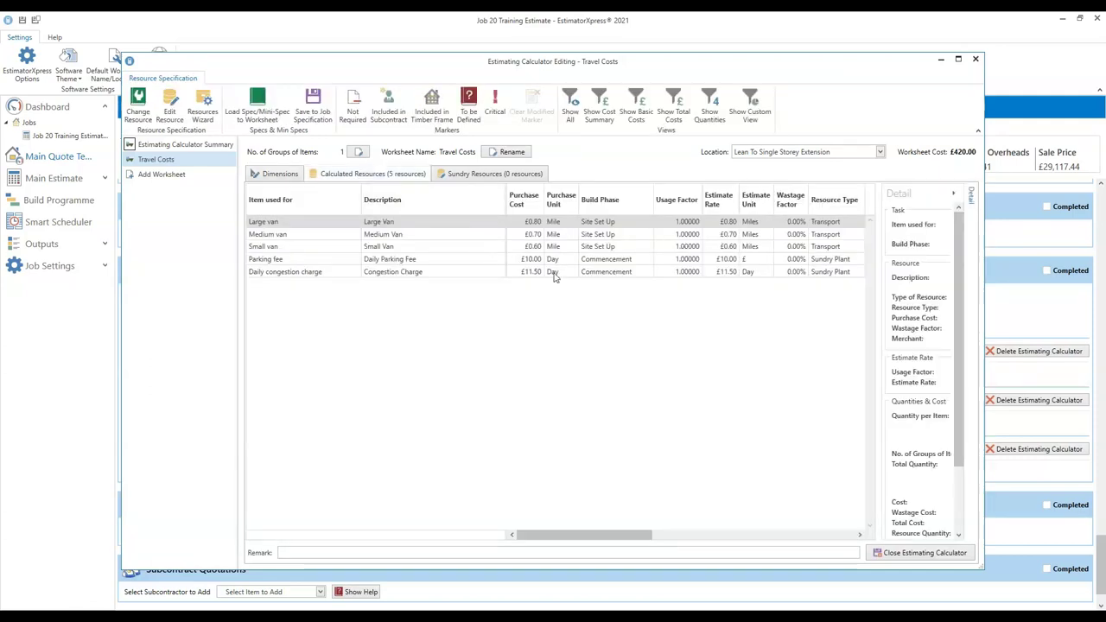
pyautogui.click(291, 237)
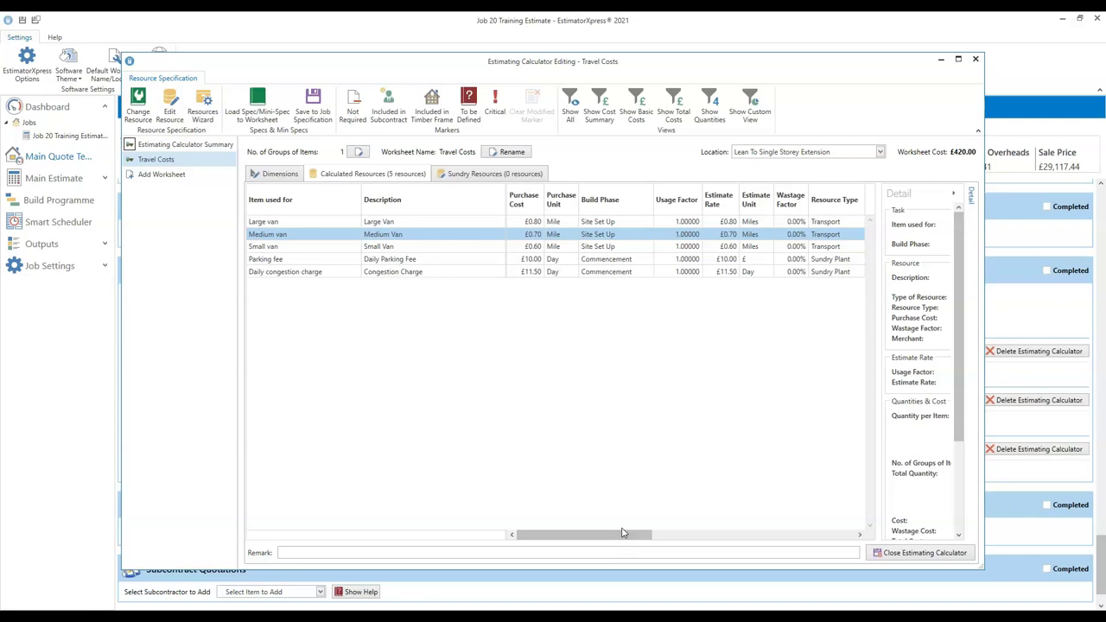
pyautogui.moveTo(625, 537); pyautogui.dragTo(839, 524)
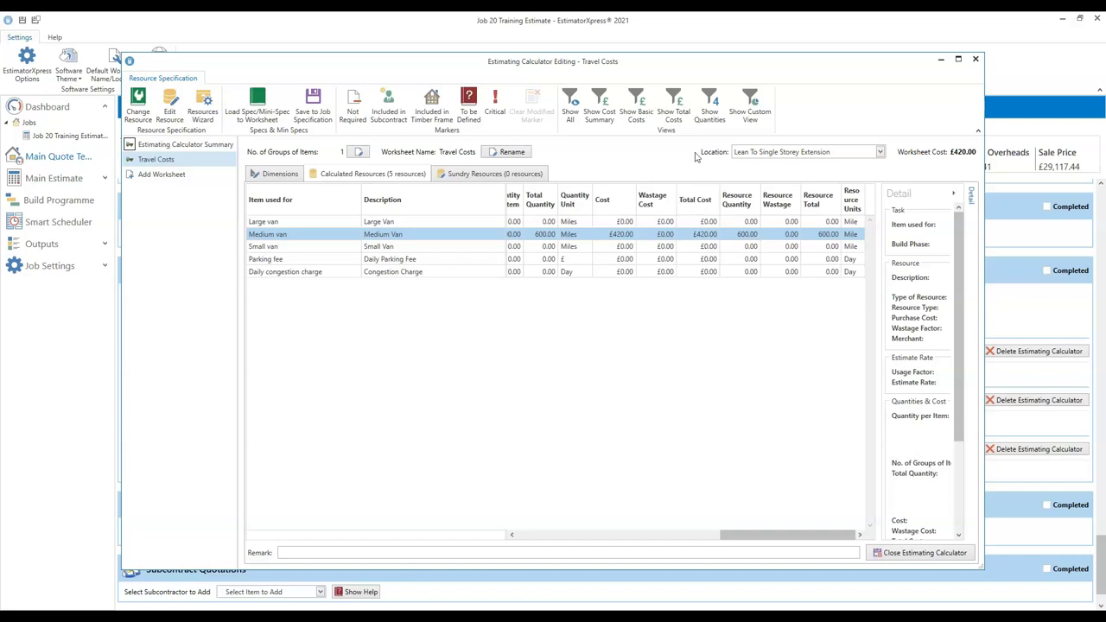
pyautogui.click(976, 62)
# Close the Travel Costs worksheet without saving and scroll down the Main Quote Template.
pyautogui.click(561, 338)
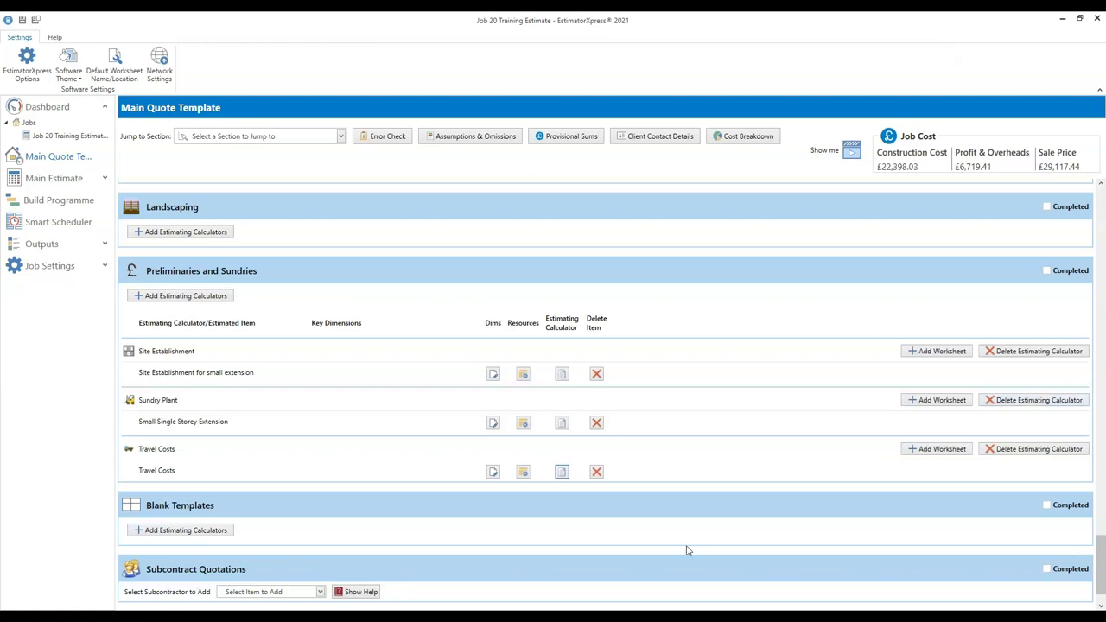
pyautogui.scroll(-1, 564, 557)
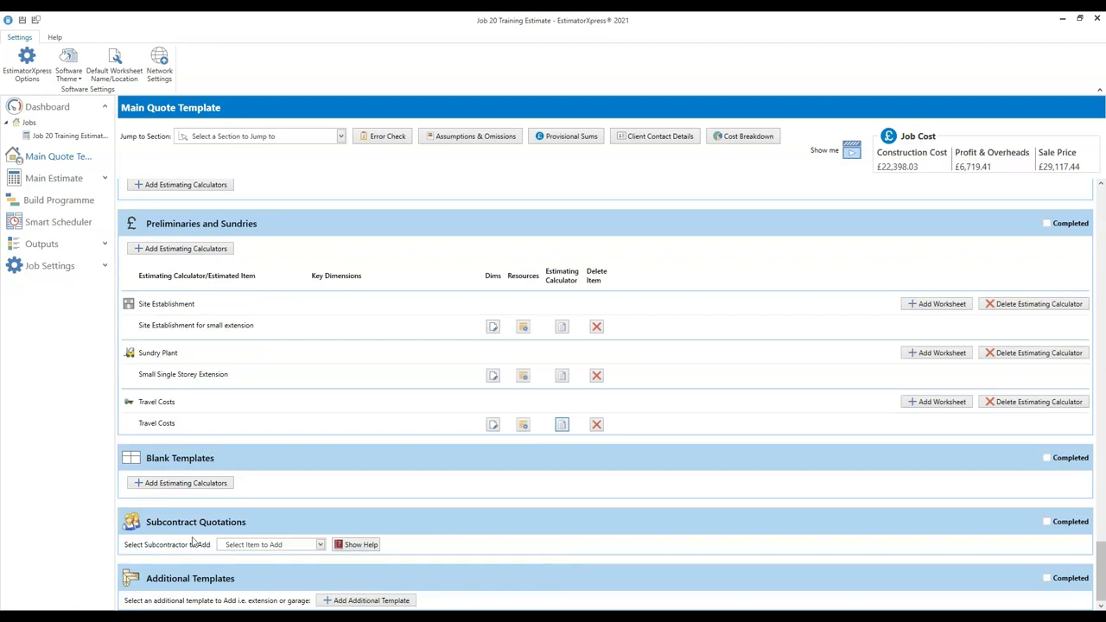
# Open the Select Subcontractor to Add list in Subcontract Quotations and scroll to Plumbing Contractor.
pyautogui.click(320, 546)
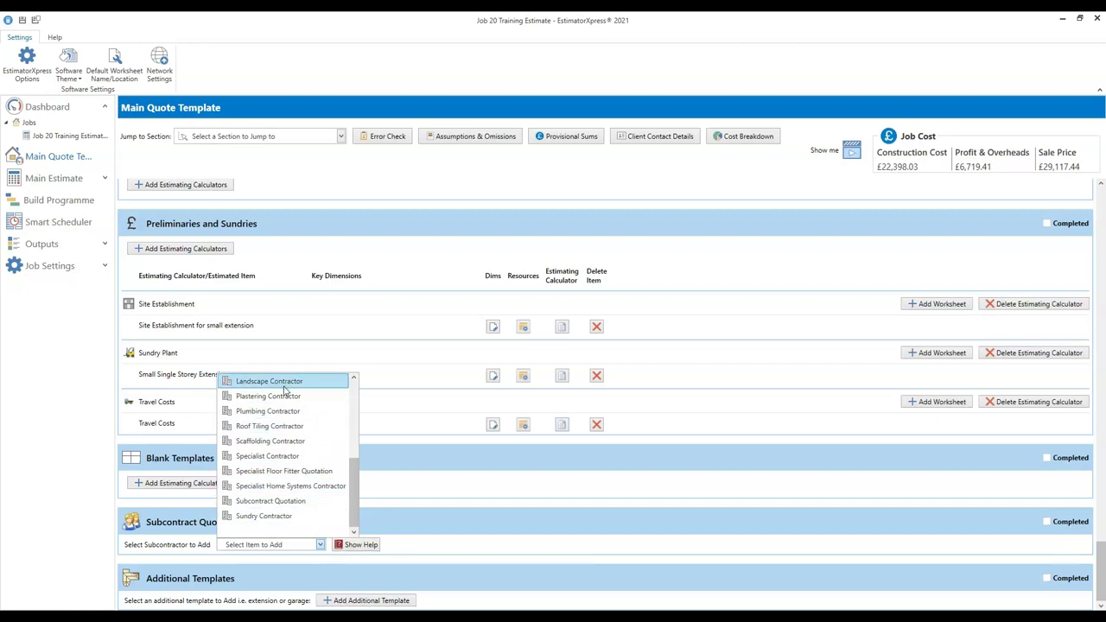
pyautogui.scroll(4, 293, 412)
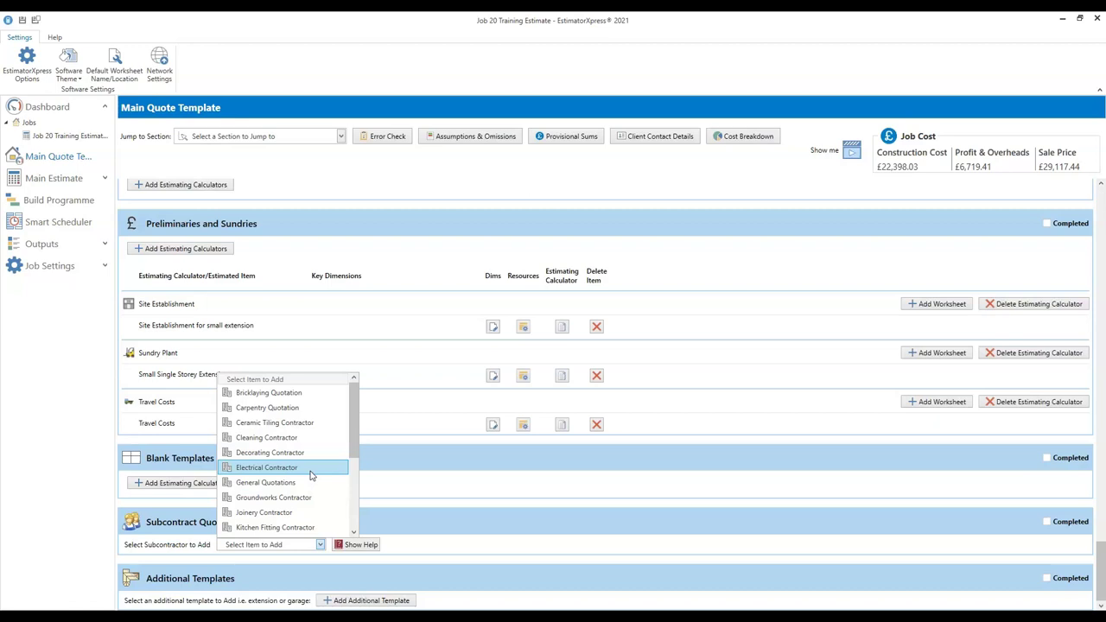
pyautogui.moveTo(357, 449); pyautogui.dragTo(356, 469)
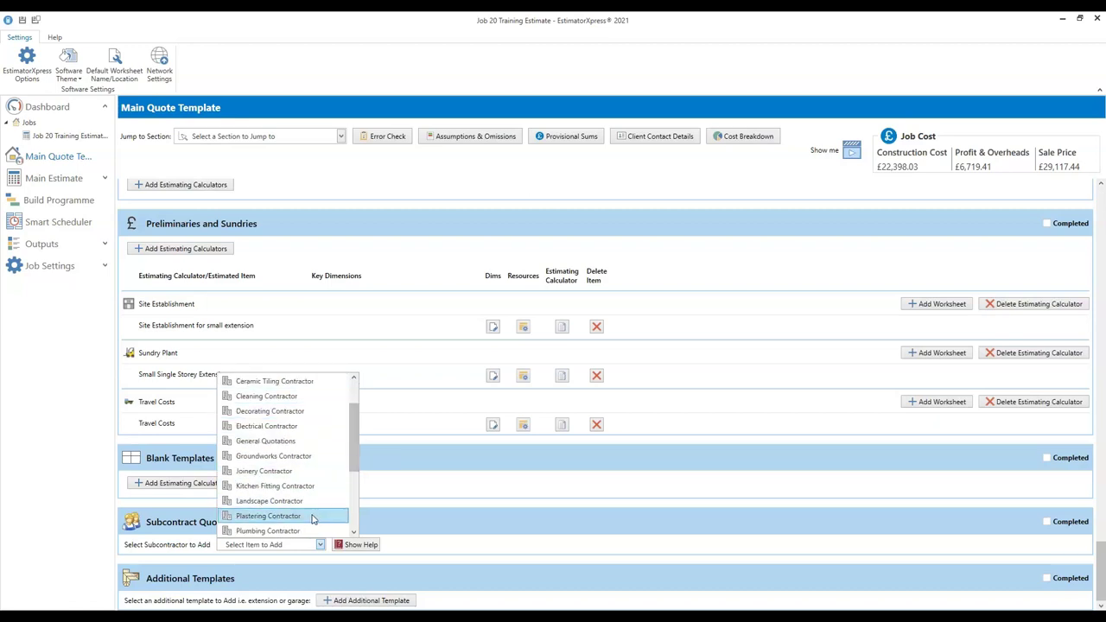
pyautogui.scroll(-2, 300, 529)
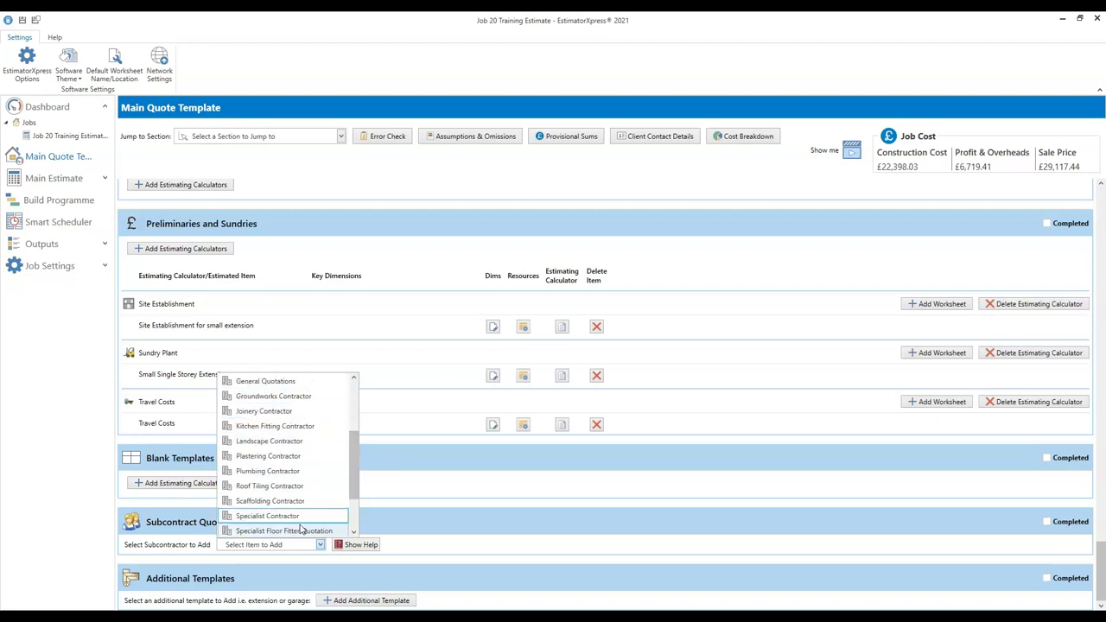
# Choose Plumbing Contractor and enter the description 'Supply and fit radiator and connect to existing…'.
pyautogui.click(315, 474)
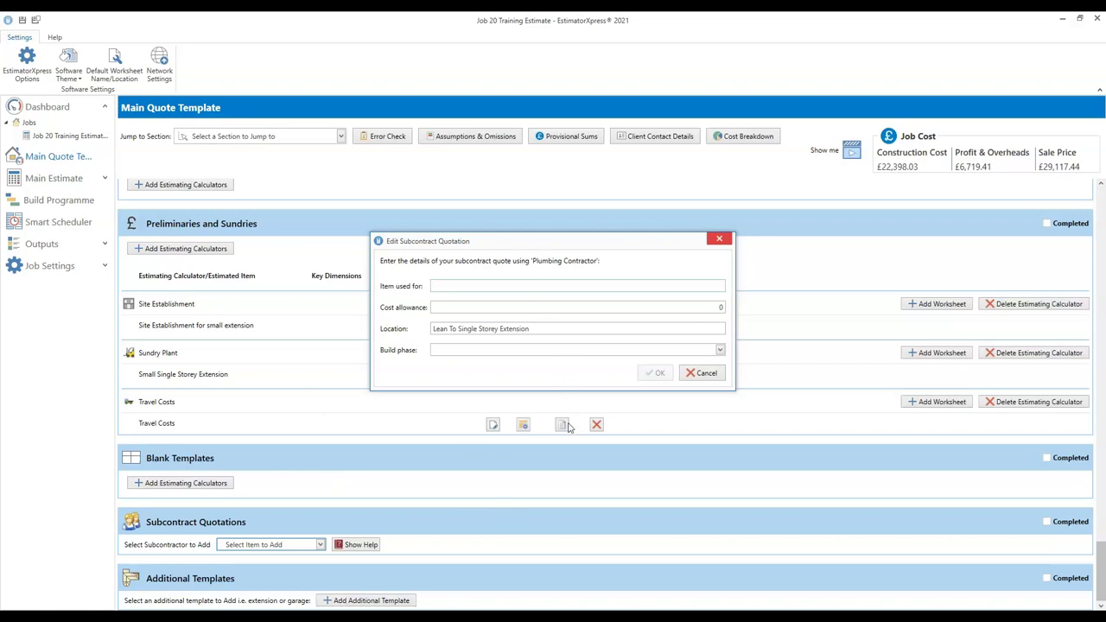
pyautogui.write('Supply')
pyautogui.write('and fit radiator and connect to existing s')
pyautogui.write('m')
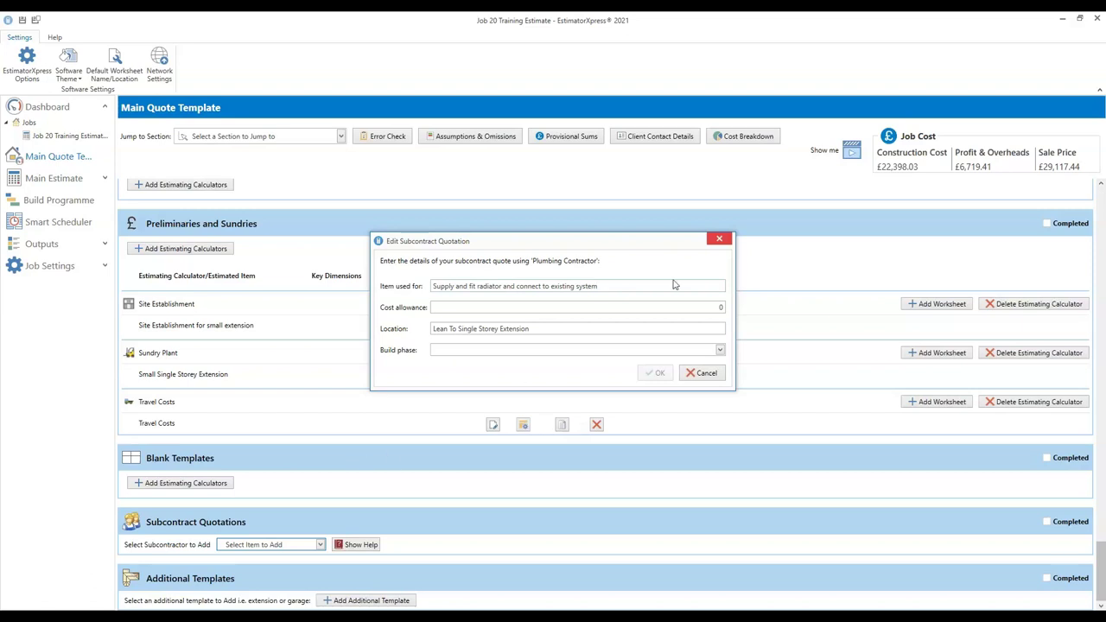
# Give the quote a £400 cost allowance in the Plumbing 1st Fix phase and confirm it.
pyautogui.click(715, 309)
pyautogui.write('400')
pyautogui.click(719, 350)
pyautogui.moveTo(722, 370); pyautogui.dragTo(717, 472)
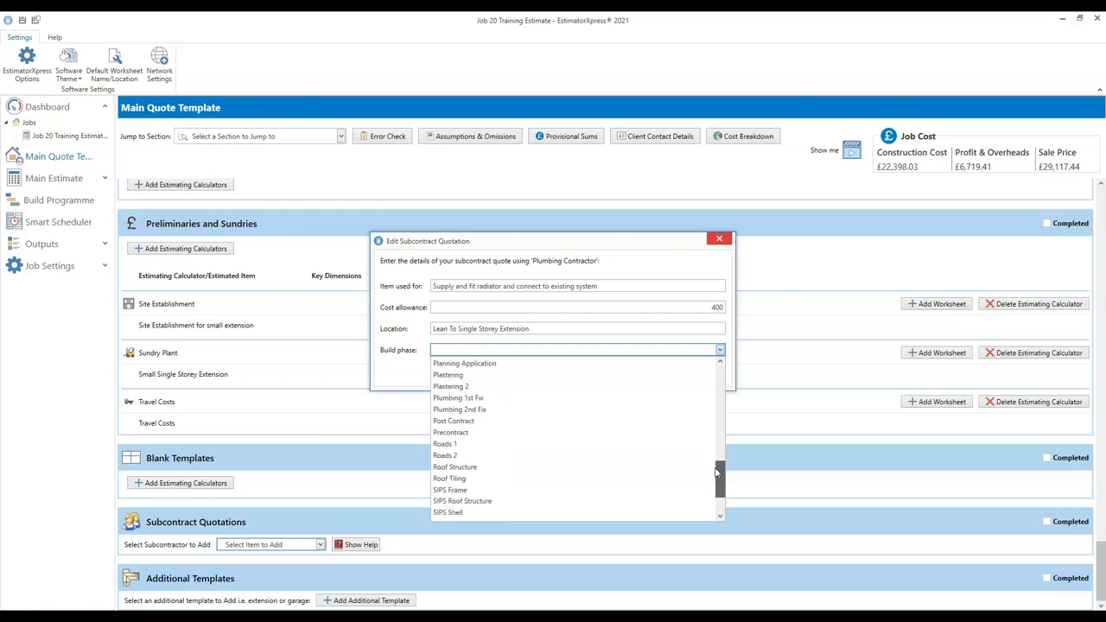
pyautogui.click(445, 399)
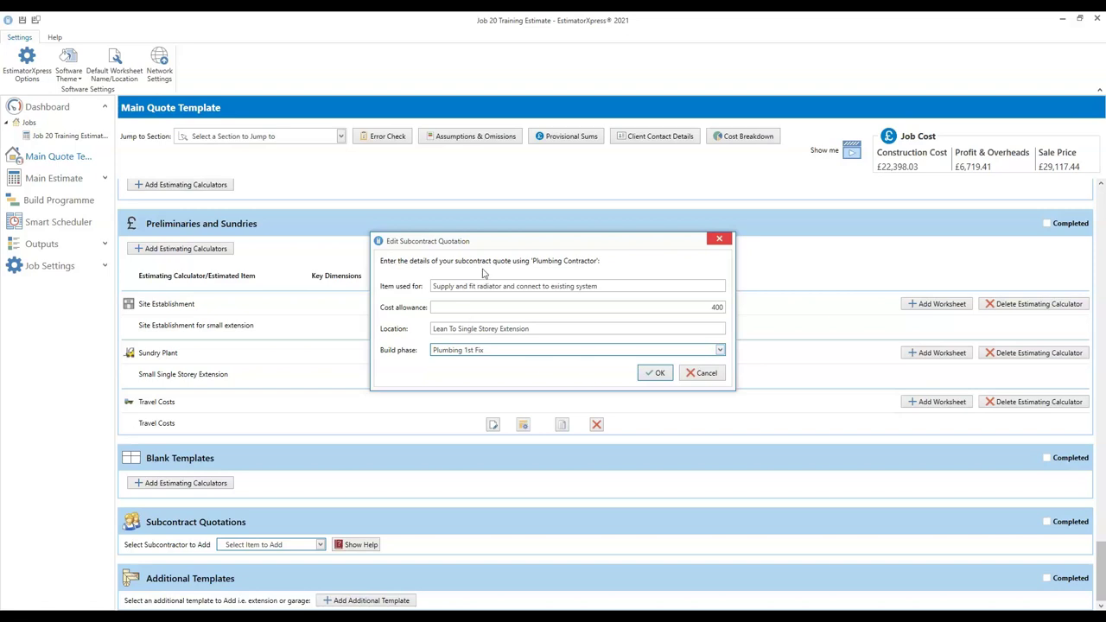
pyautogui.click(655, 377)
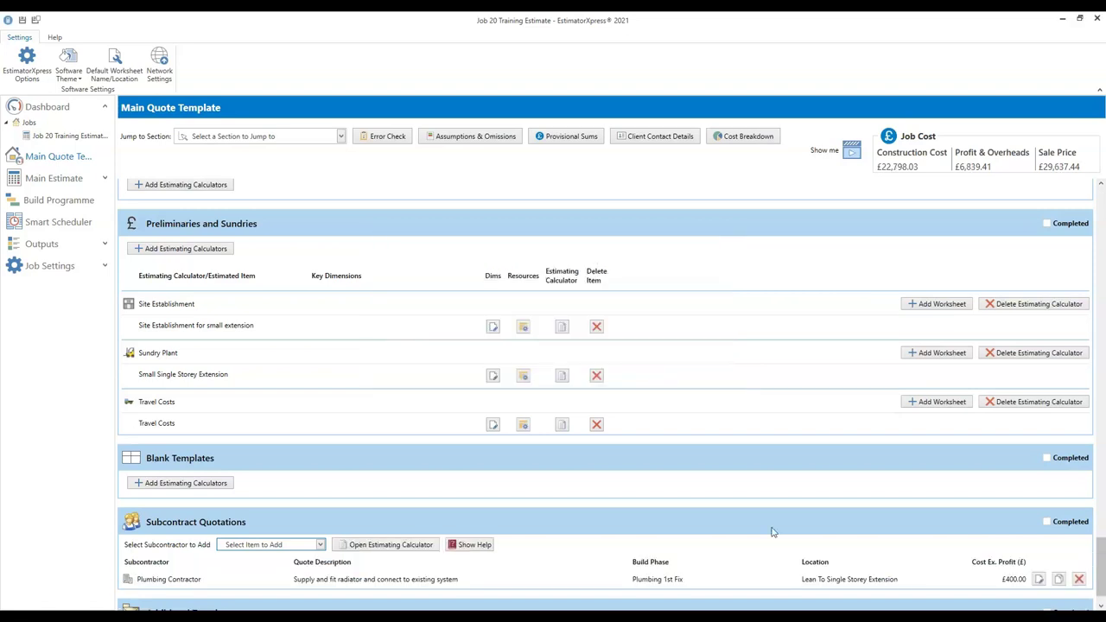
pyautogui.scroll(-1, 941, 539)
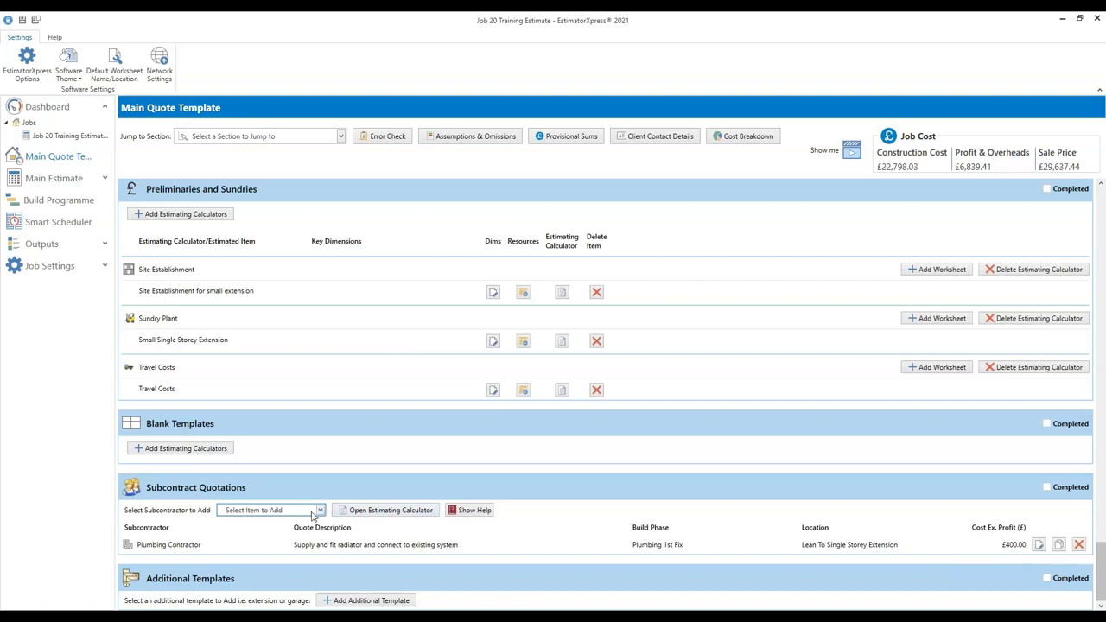
pyautogui.click(321, 511)
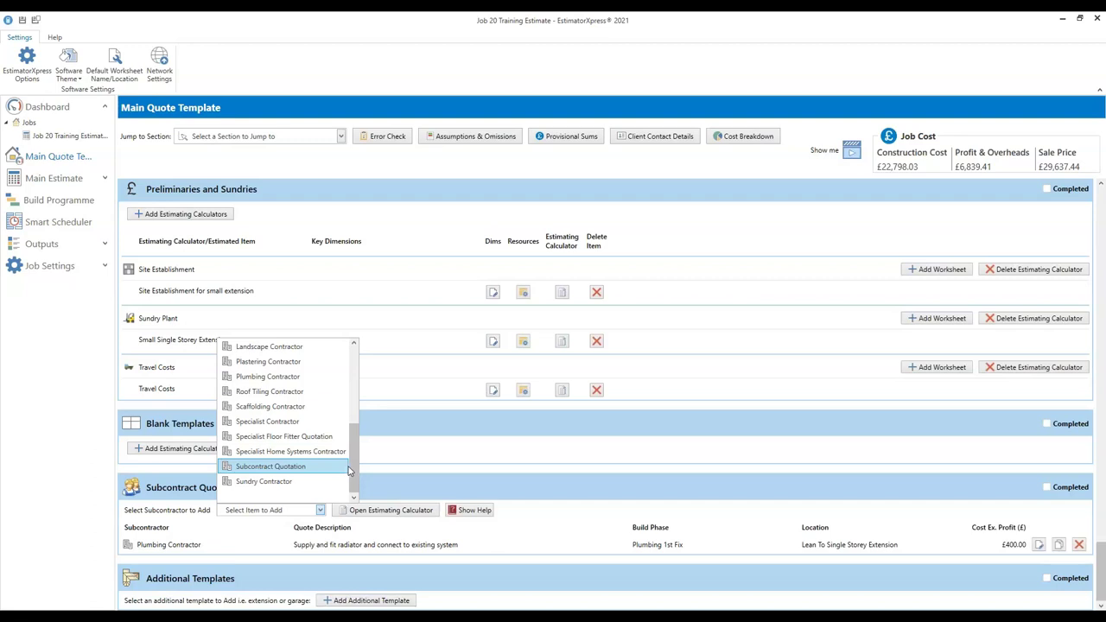
pyautogui.moveTo(354, 471)
pyautogui.mouseDown()
pyautogui.moveTo(355, 402)
pyautogui.moveTo(353, 476)
pyautogui.mouseUp()
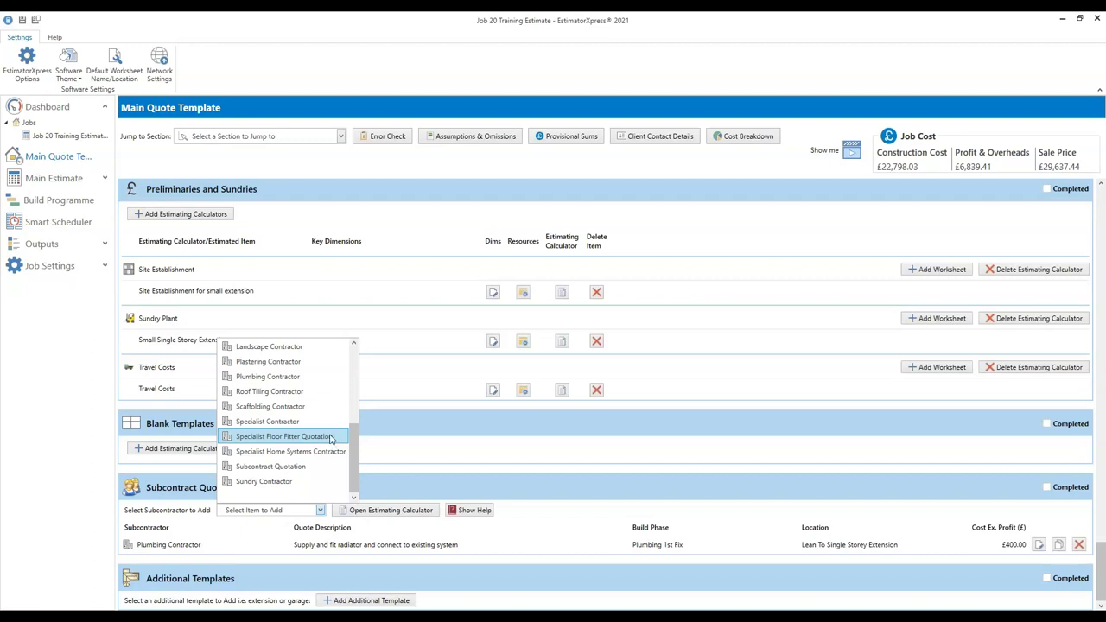
pyautogui.moveTo(357, 471)
pyautogui.mouseDown()
pyautogui.moveTo(352, 420)
pyautogui.moveTo(353, 456)
pyautogui.mouseUp()
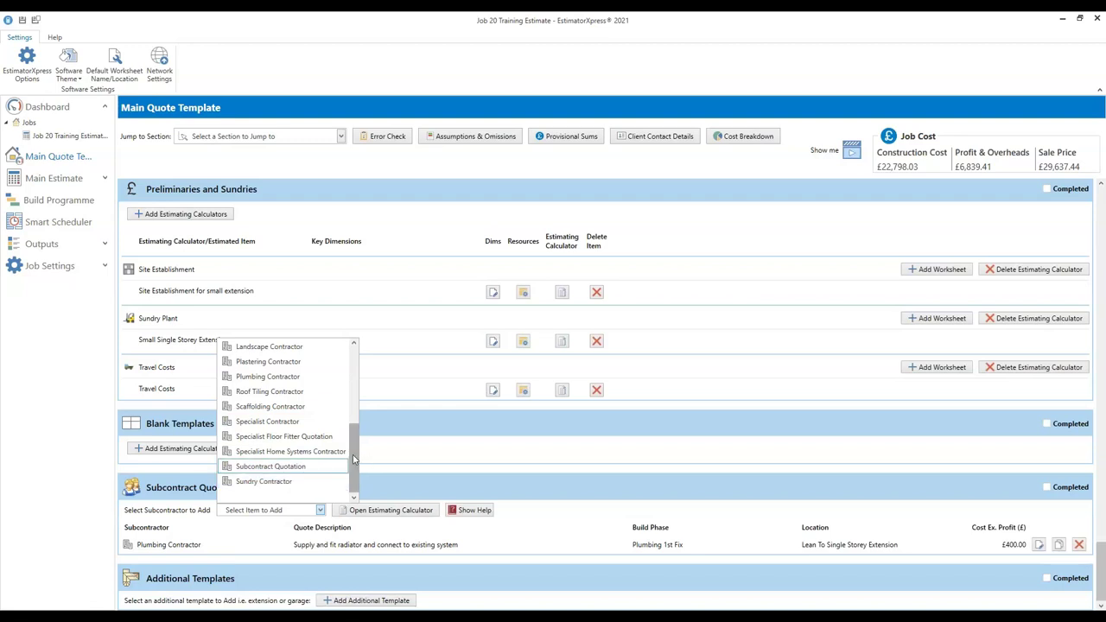
pyautogui.moveTo(353, 458); pyautogui.dragTo(352, 381)
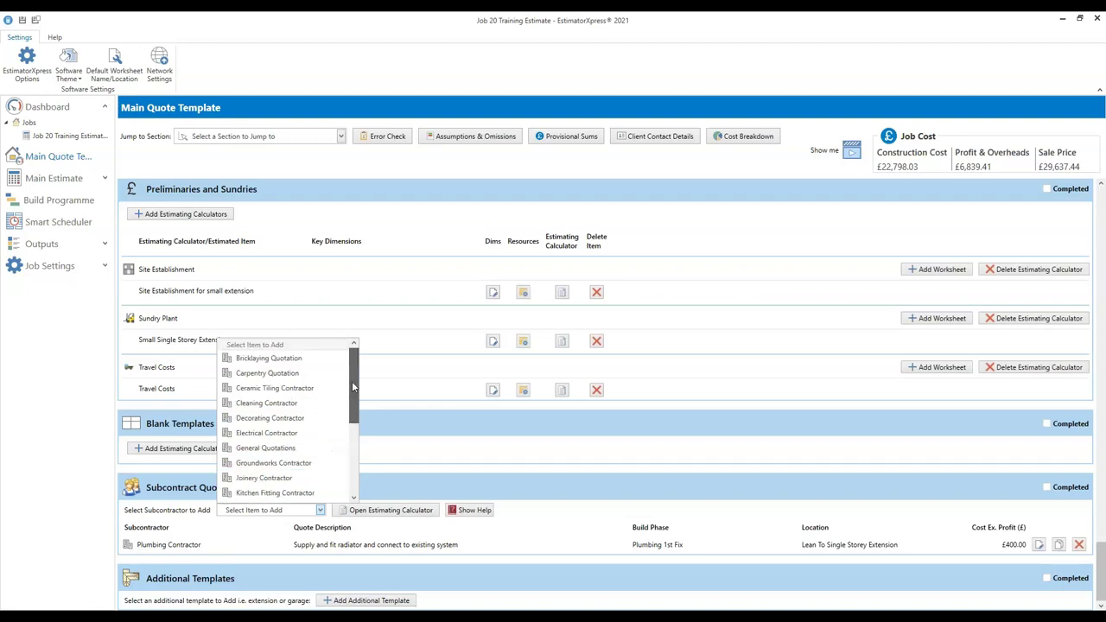
pyautogui.click(584, 492)
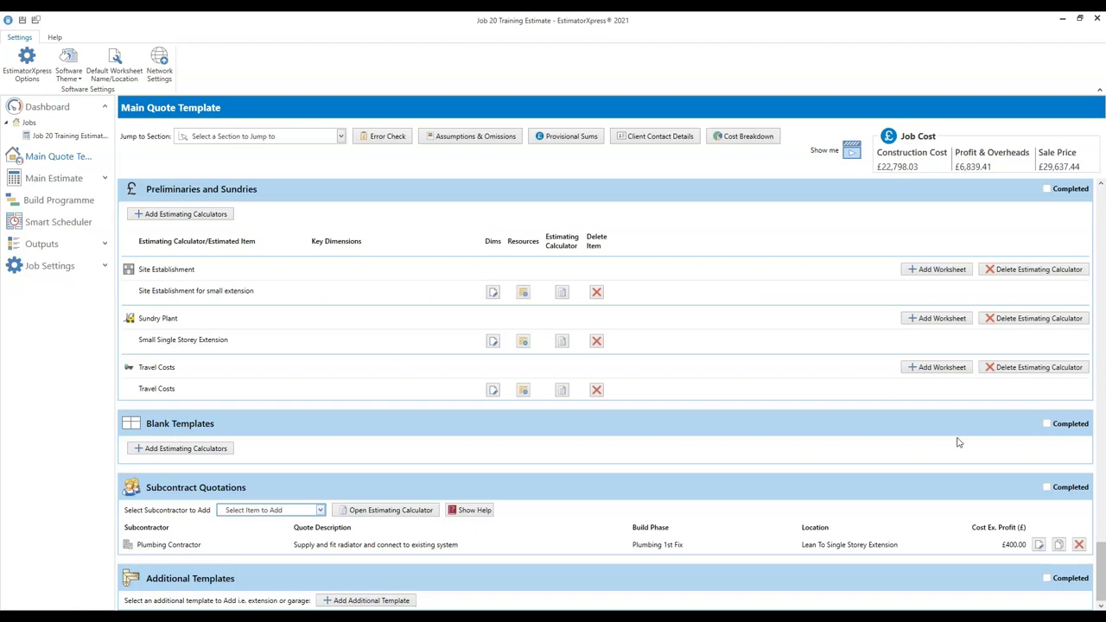
# Tick Completed on Subcontract Quotations, Roof Windows, Internal Cavity Walls and Internal Single Skin Solid Walls.
pyautogui.click(1047, 489)
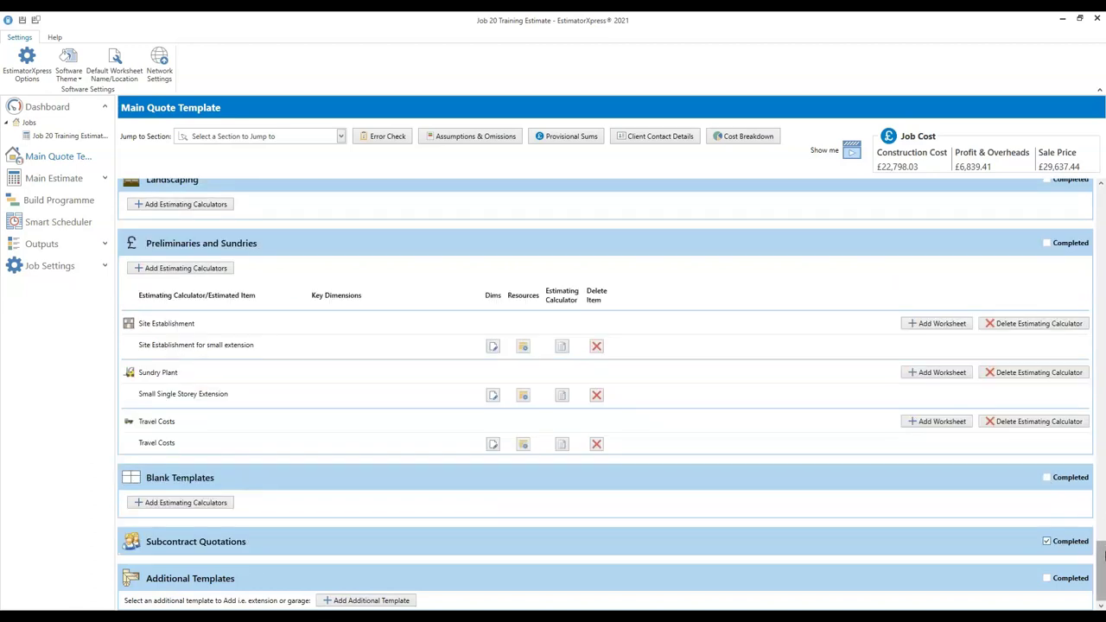
pyautogui.moveTo(1103, 562); pyautogui.dragTo(1103, 218)
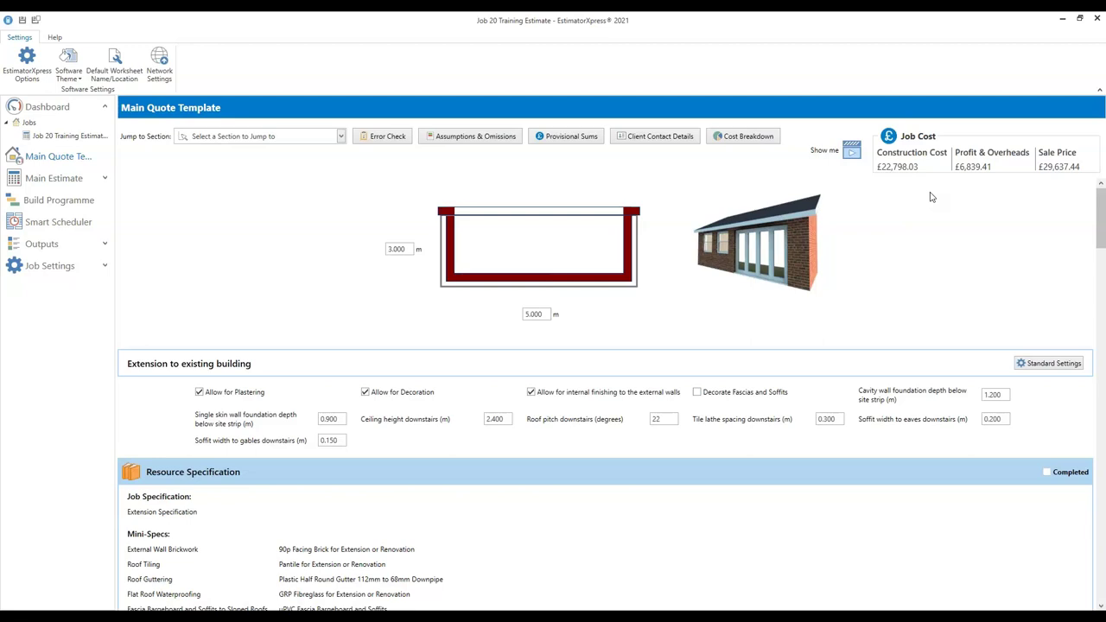
pyautogui.moveTo(1103, 216); pyautogui.dragTo(1098, 322)
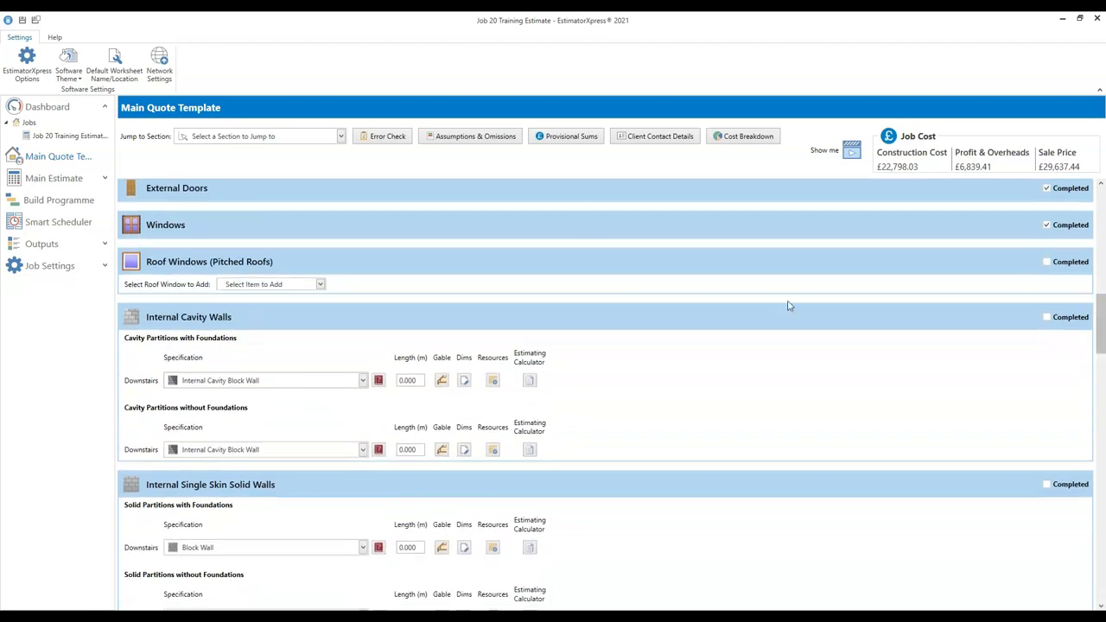
pyautogui.click(1047, 263)
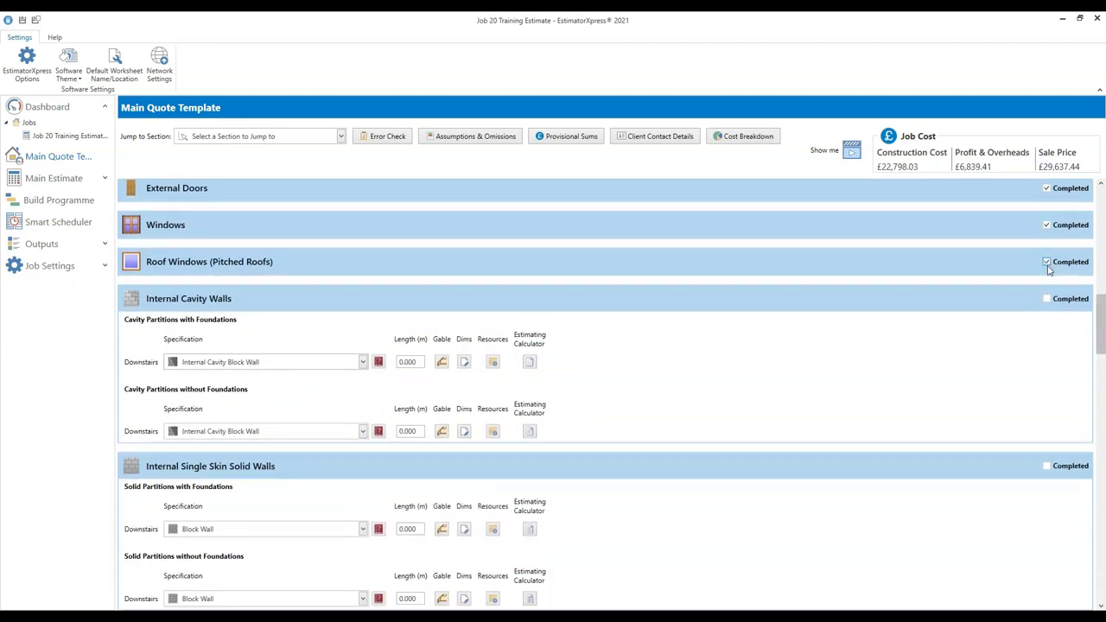
pyautogui.click(1047, 300)
pyautogui.click(1048, 336)
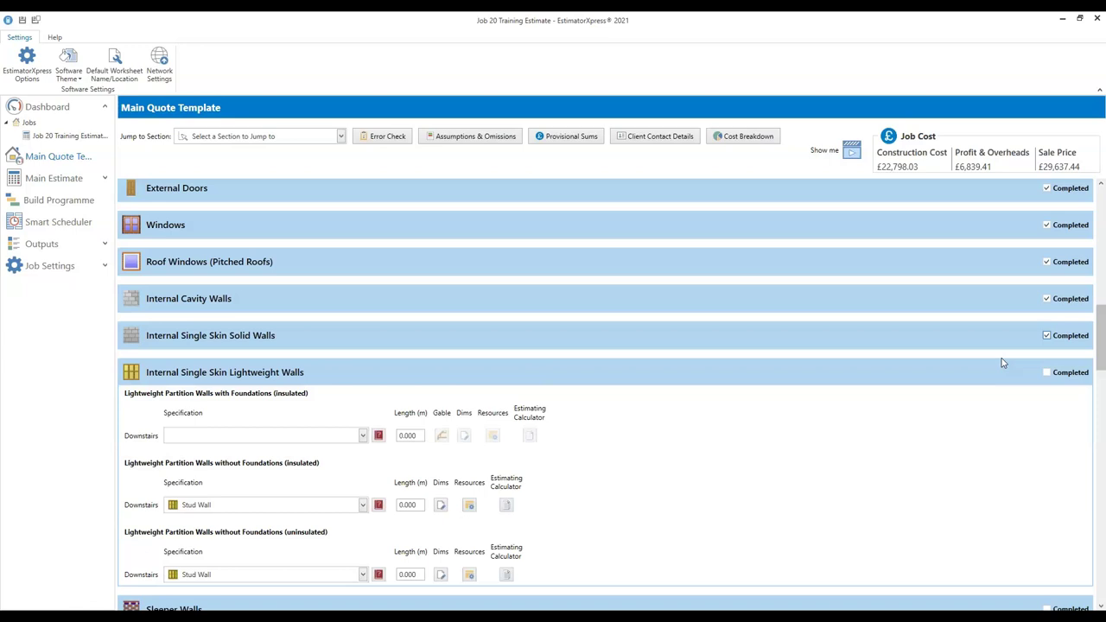
# Tick Completed on Internal Single Skin Lightweight Walls and scroll past Sleeper Walls, Internal Doors and Rooms.
pyautogui.click(1047, 373)
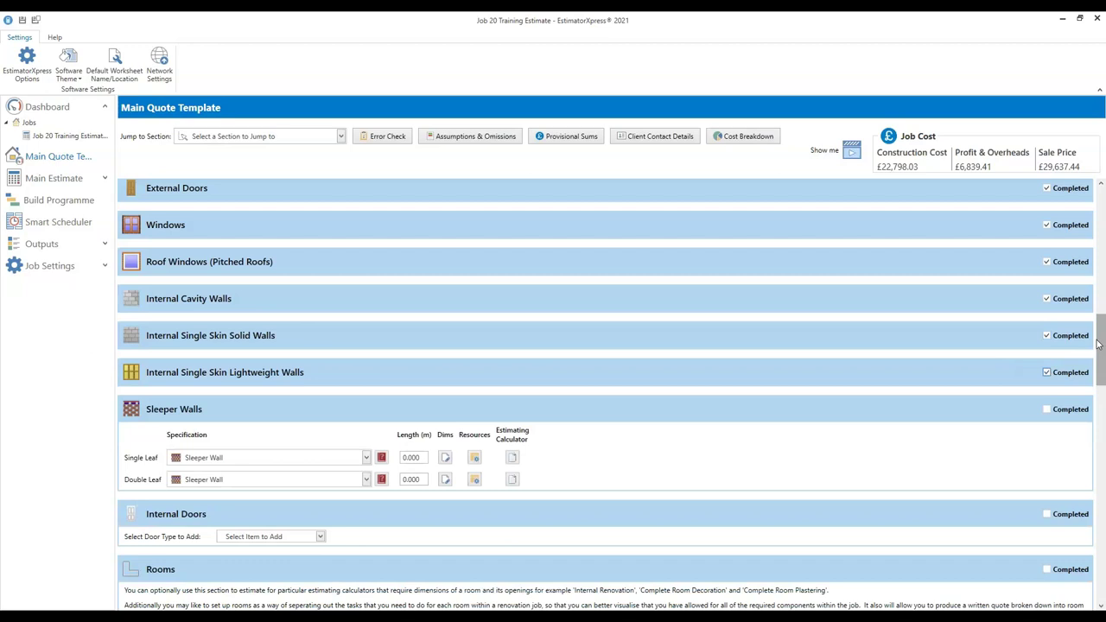
pyautogui.moveTo(1100, 348); pyautogui.dragTo(1101, 367)
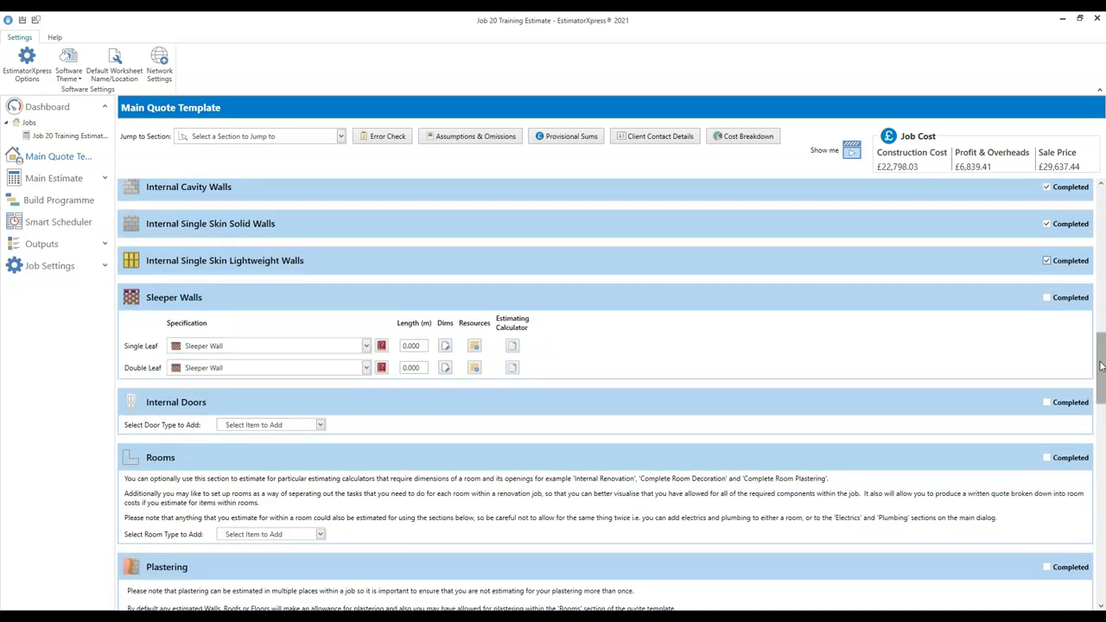
pyautogui.scroll(-1, 929, 347)
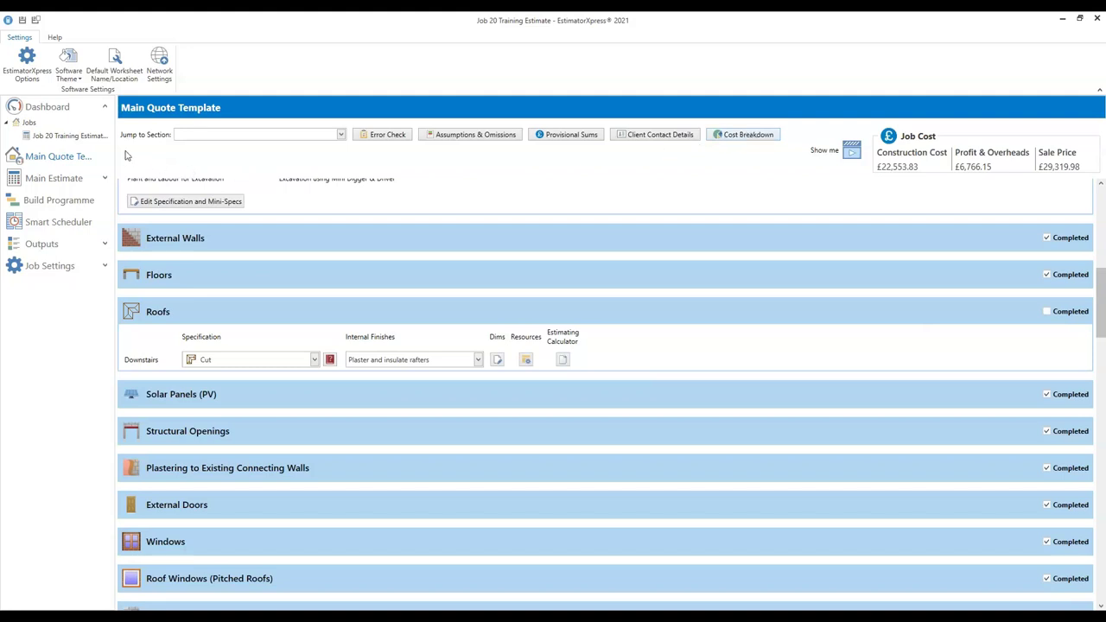
# Open the Review Cost Breakdown and show the Brick and Block Cavity Wall resources totalling £6,922.99.
pyautogui.click(748, 137)
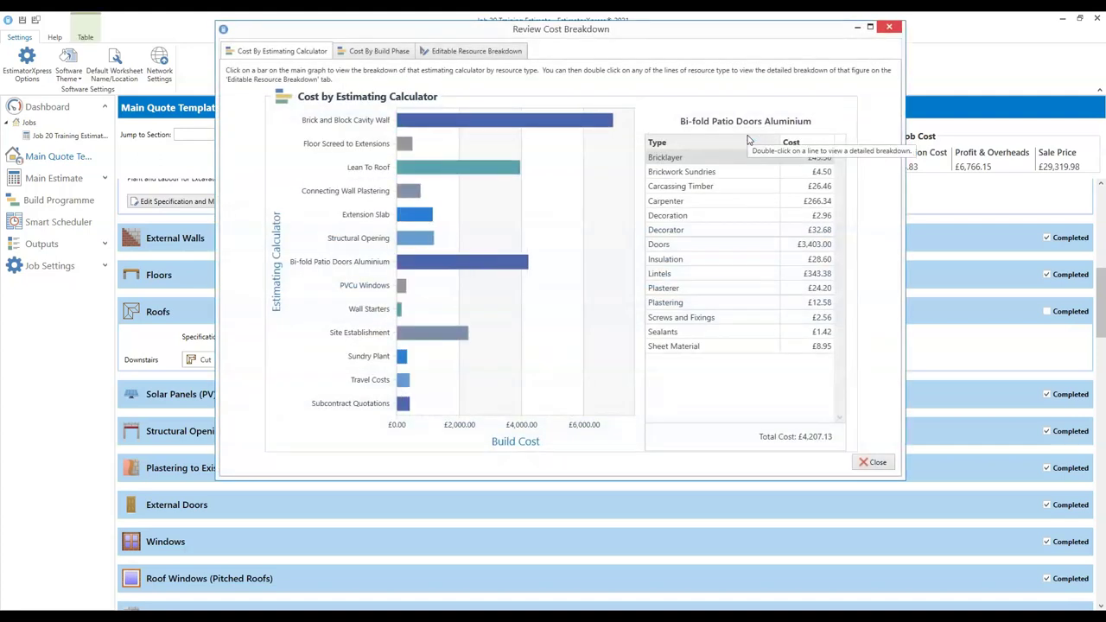
pyautogui.moveTo(696, 35); pyautogui.dragTo(674, 76)
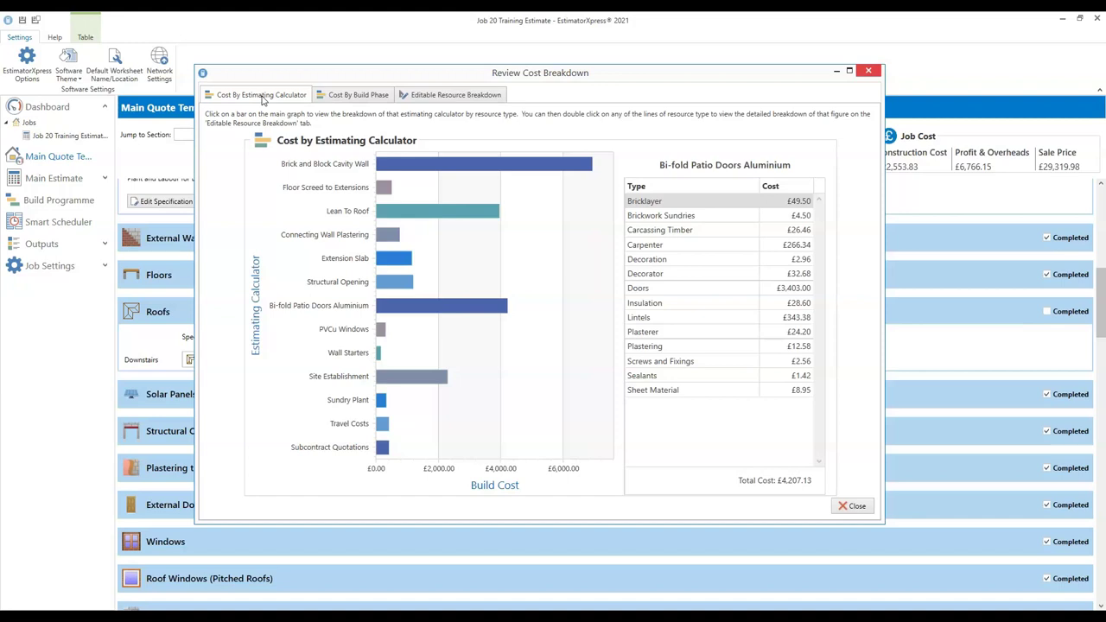
pyautogui.moveTo(414, 170)
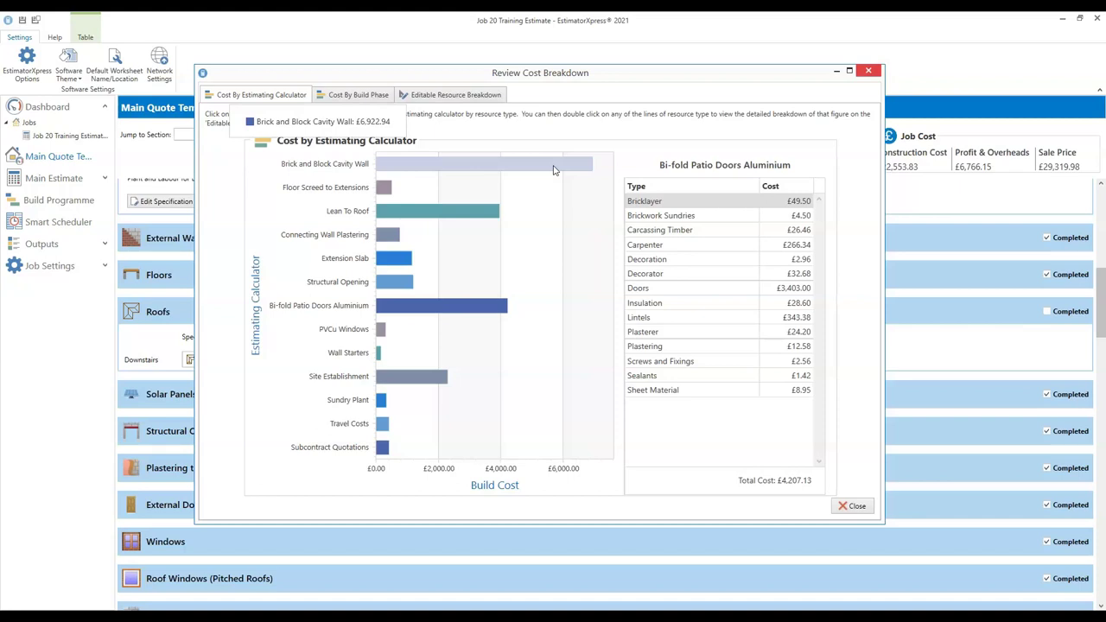
pyautogui.moveTo(469, 213)
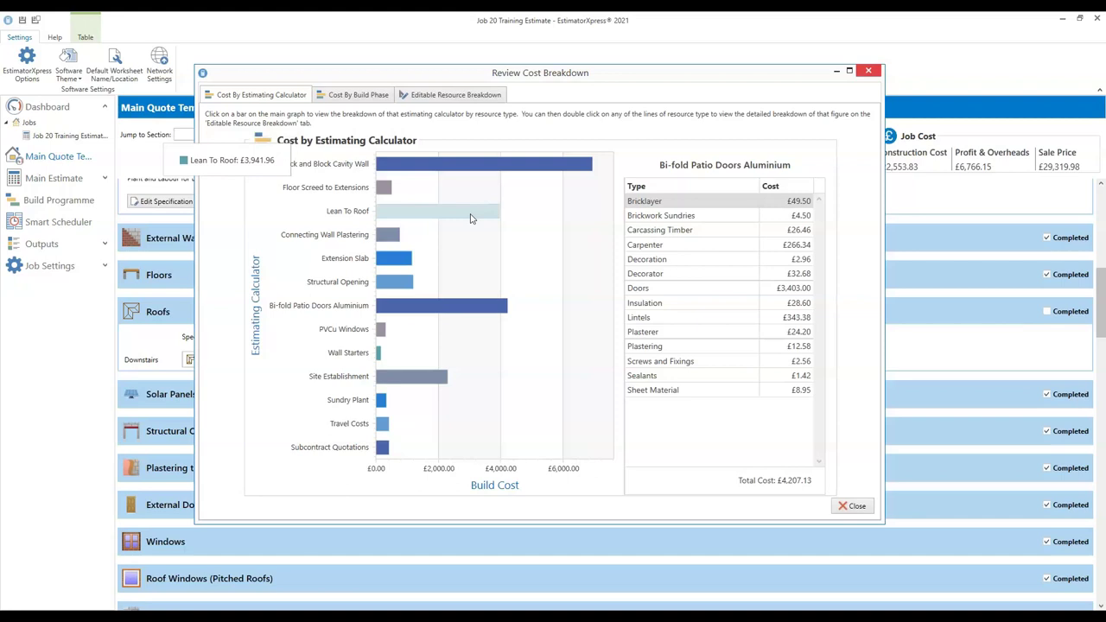
pyautogui.moveTo(391, 261)
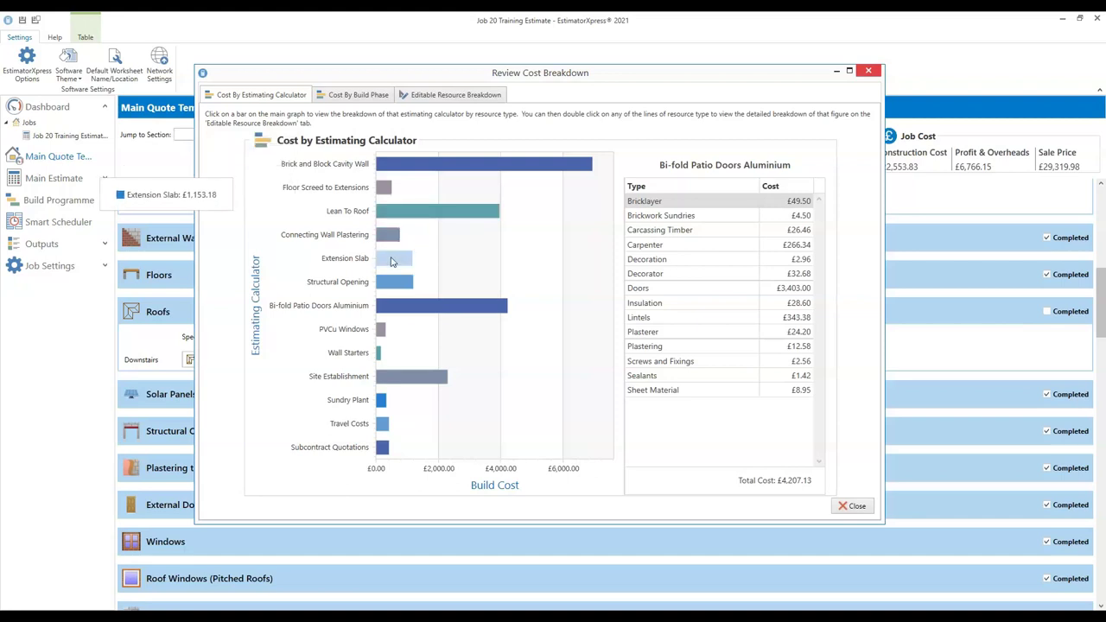
pyautogui.moveTo(415, 307)
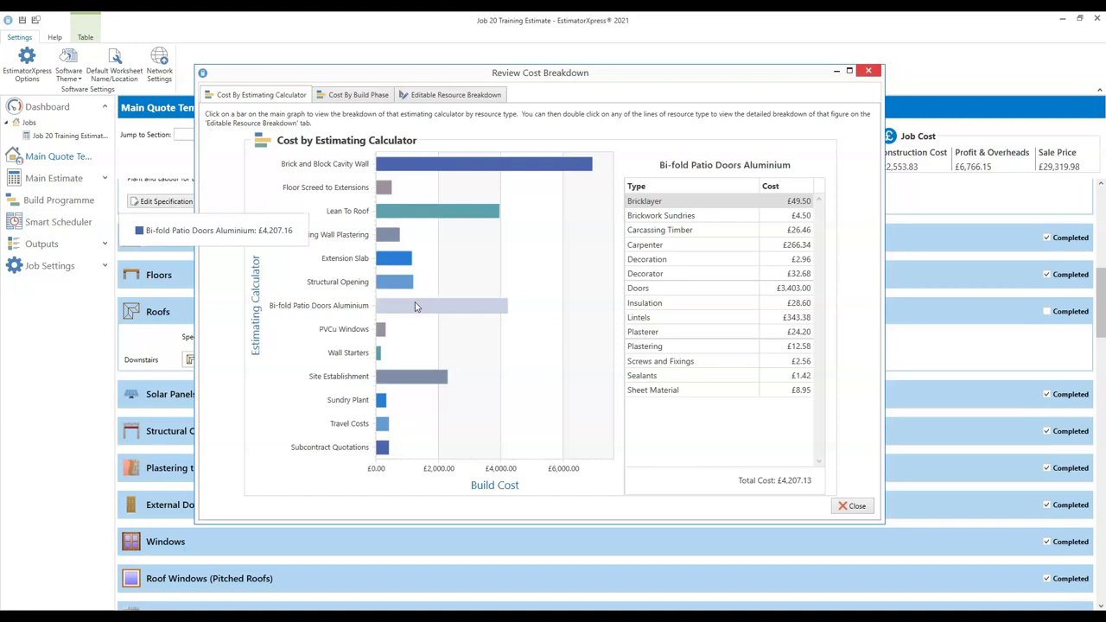
pyautogui.click(435, 172)
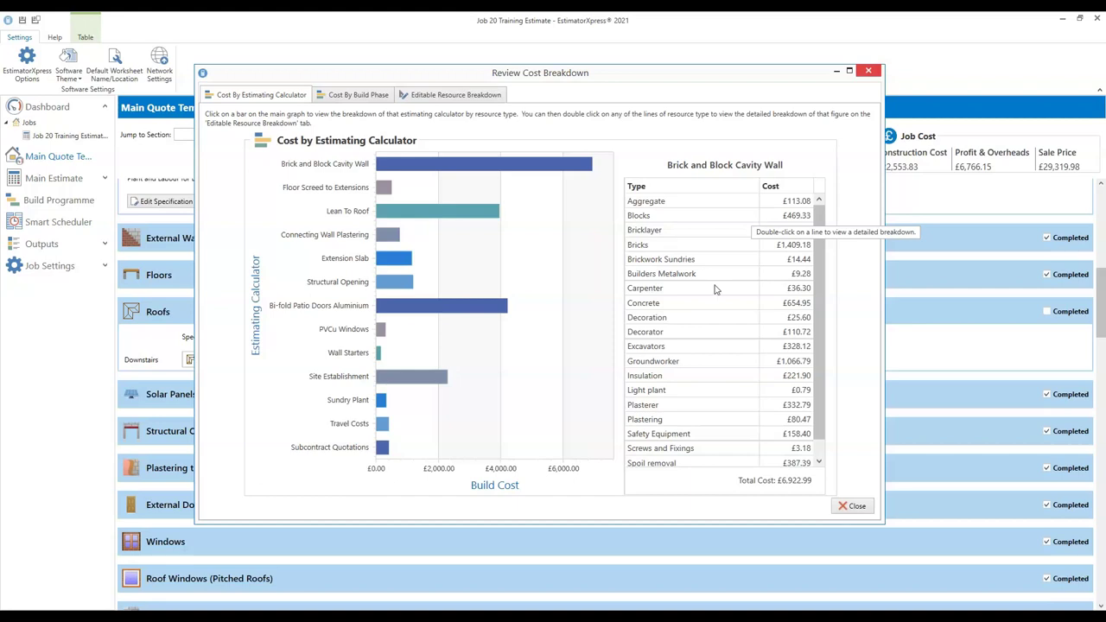
pyautogui.scroll(-1, 819, 346)
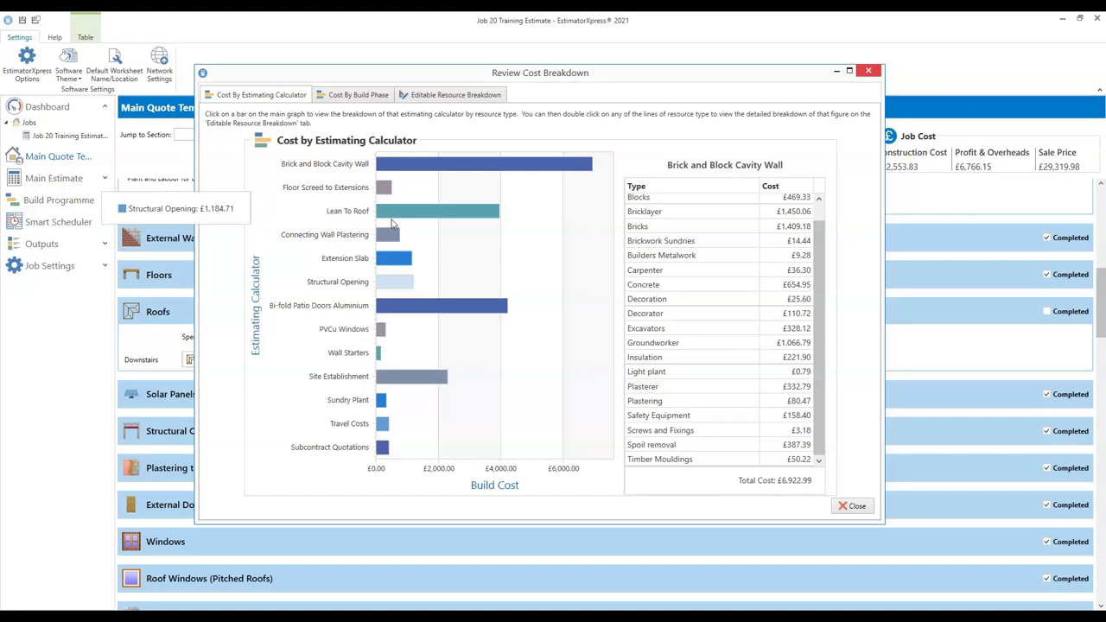
# Compare Masonry Shell and Joinery 2nd Fix (£3,726.23) phase costs, then open the Editable Resource Breakdown.
pyautogui.click(363, 95)
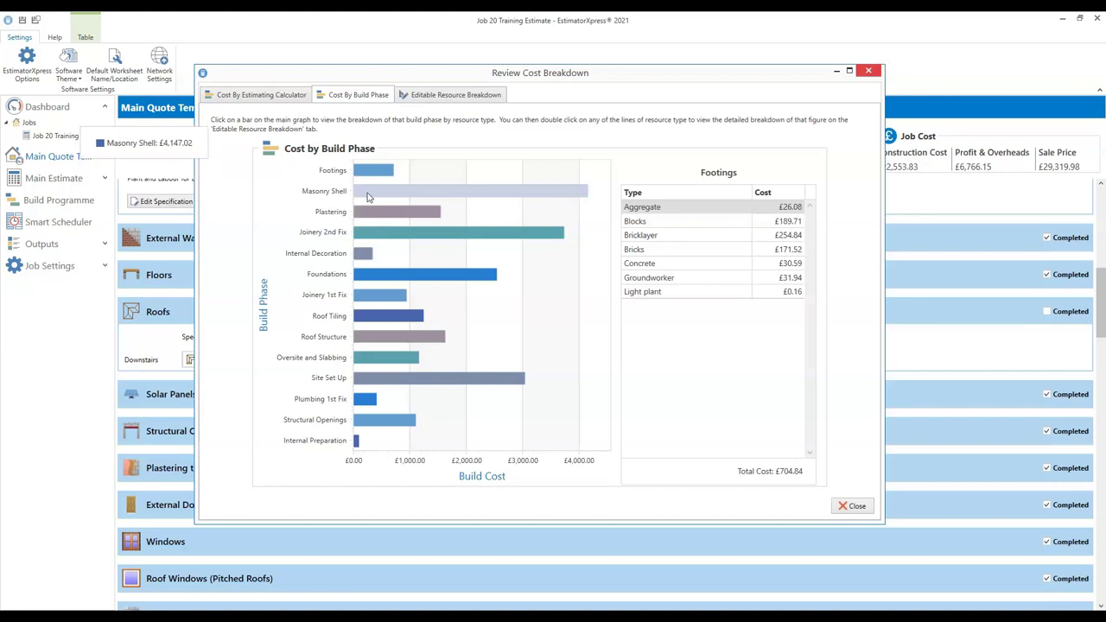
pyautogui.click(367, 197)
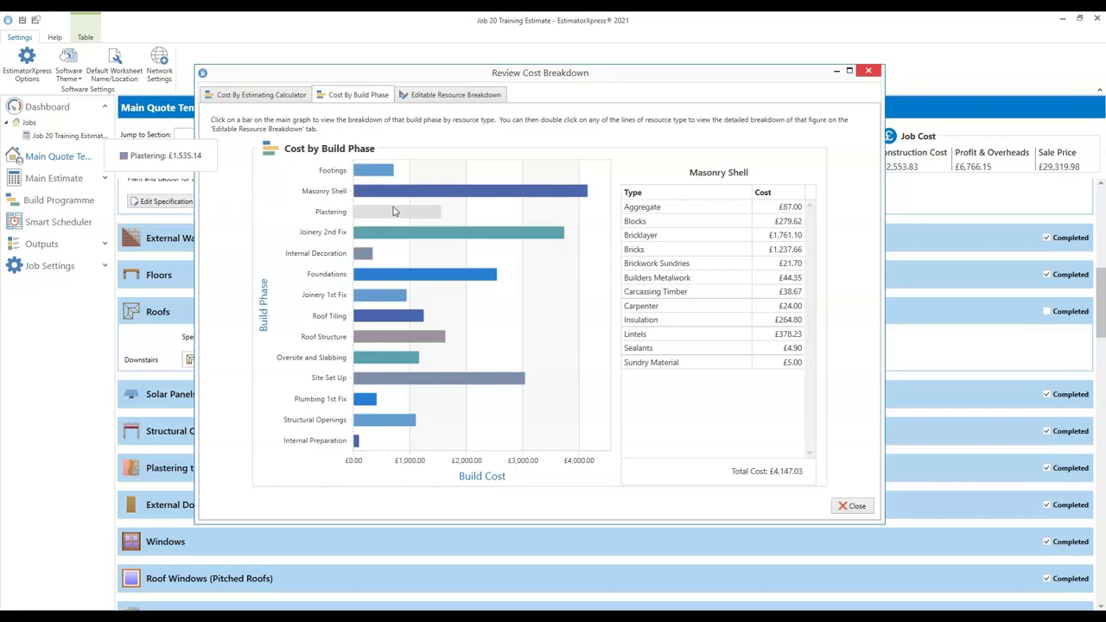
pyautogui.click(374, 233)
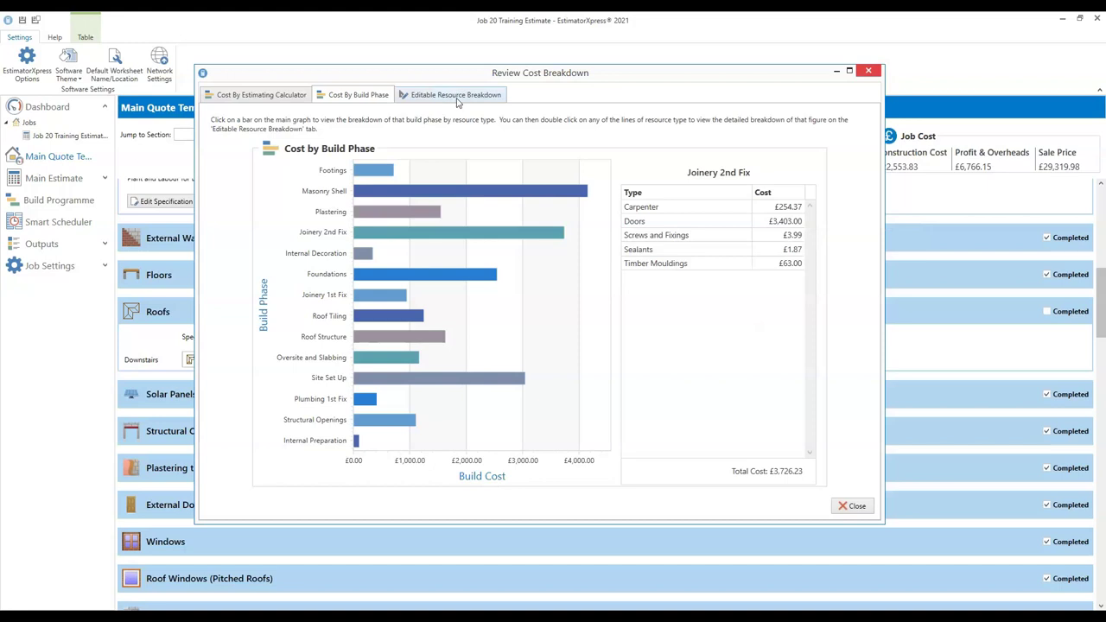
pyautogui.click(458, 102)
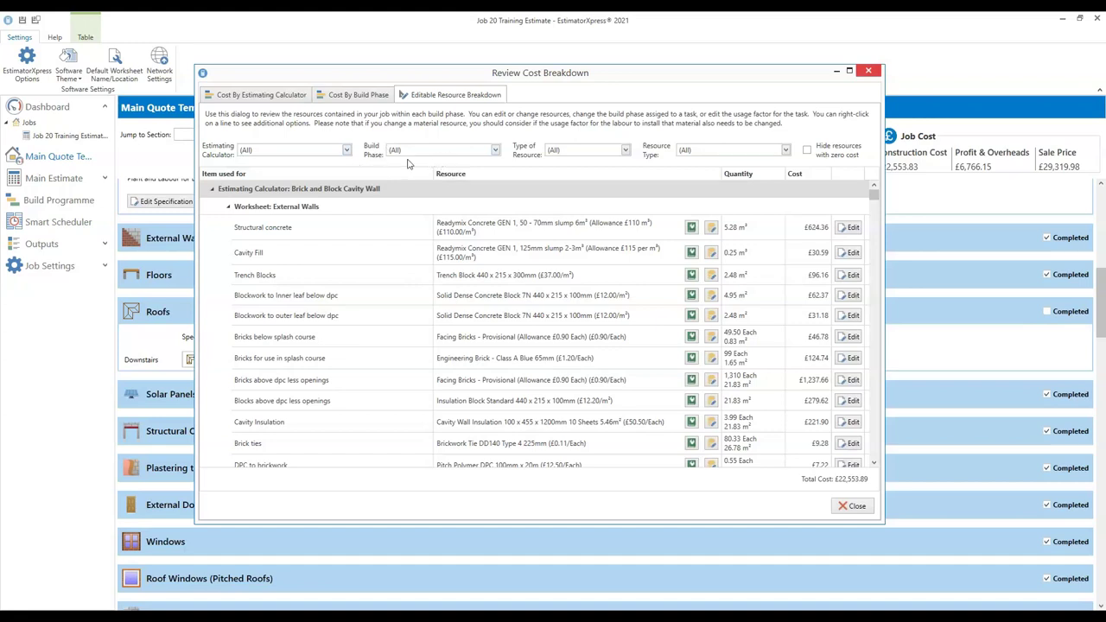
# Filter the Editable Resource Breakdown to the Masonry Shell build phase, totalling £4,147.03.
pyautogui.click(495, 153)
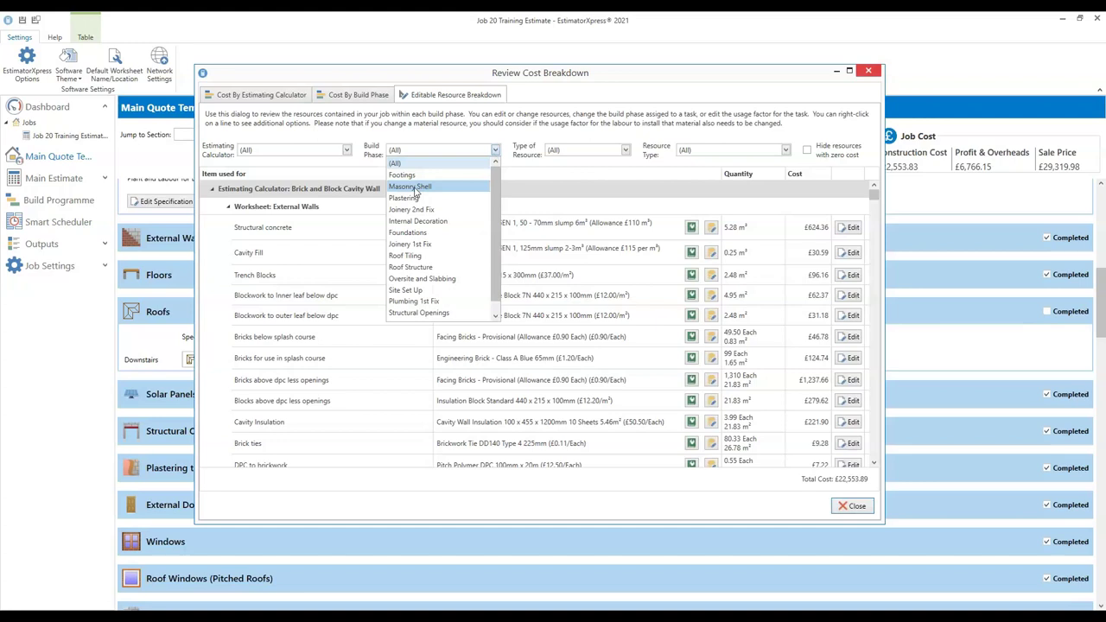
pyautogui.click(413, 187)
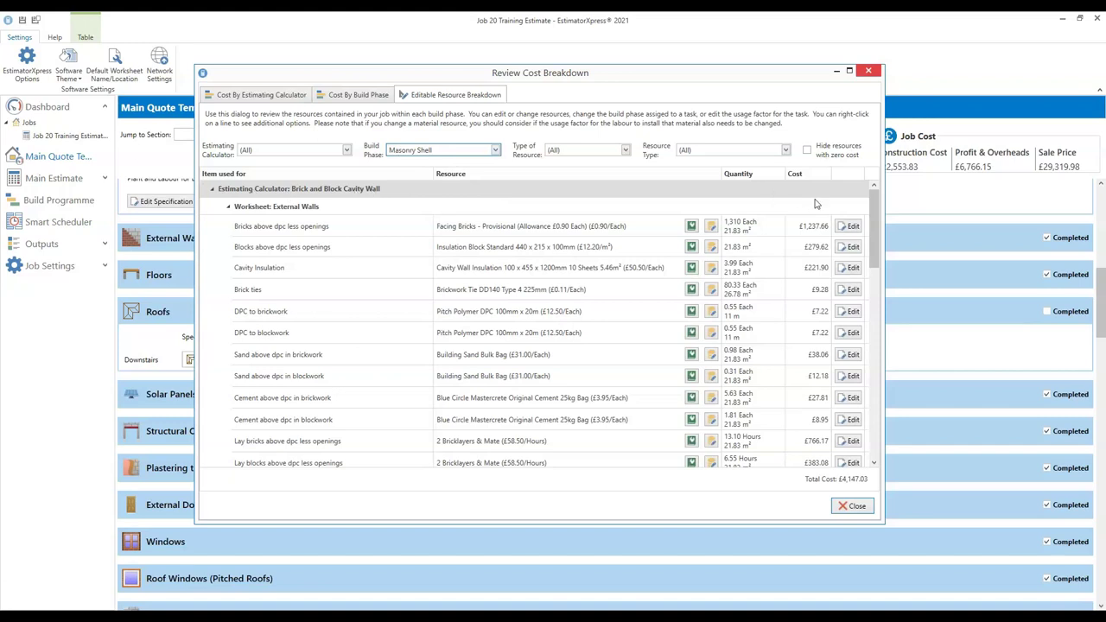
pyautogui.moveTo(875, 238); pyautogui.dragTo(860, 207)
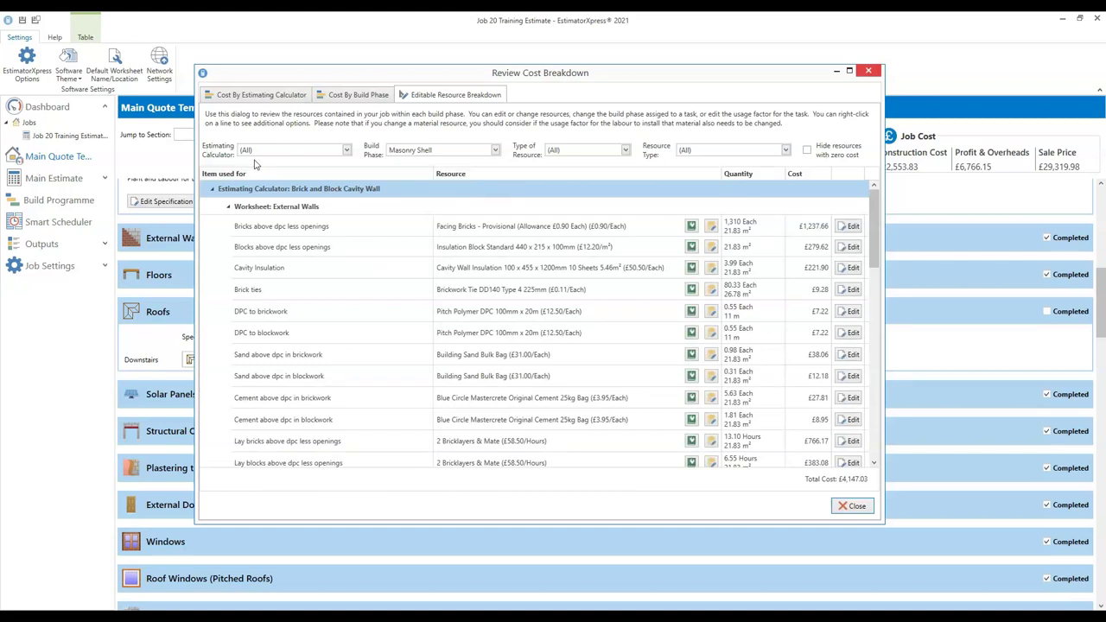
# Filter to the Brick and Block Cavity Wall calculator and hide zero-cost resources, leaving £3,045.12.
pyautogui.click(347, 154)
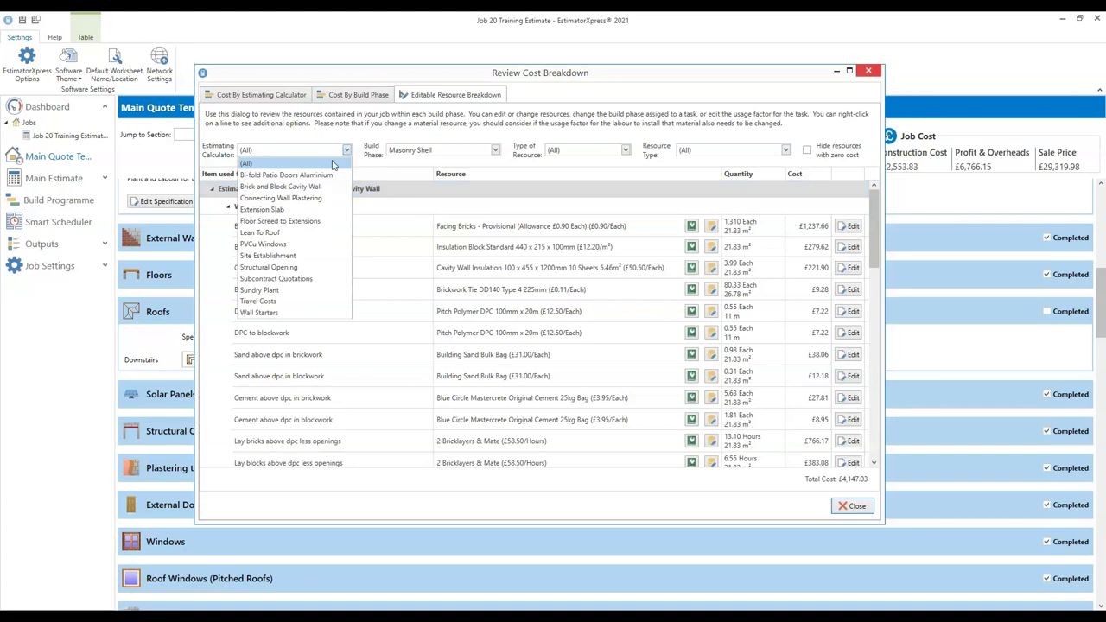
pyautogui.click(299, 189)
pyautogui.moveTo(867, 289); pyautogui.dragTo(871, 263)
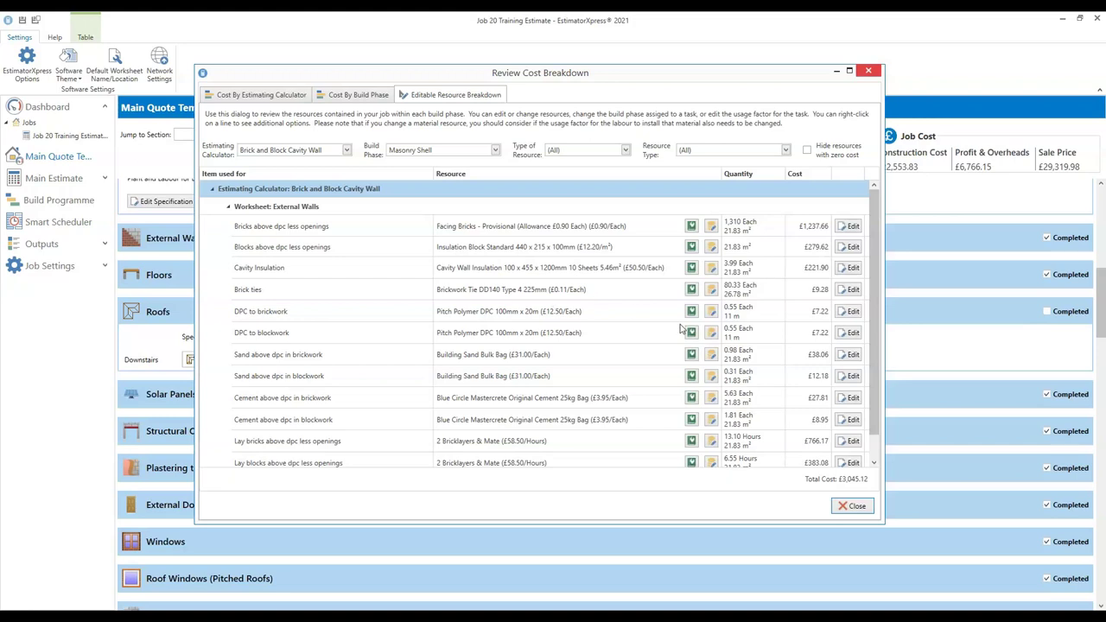
pyautogui.scroll(-1, 681, 329)
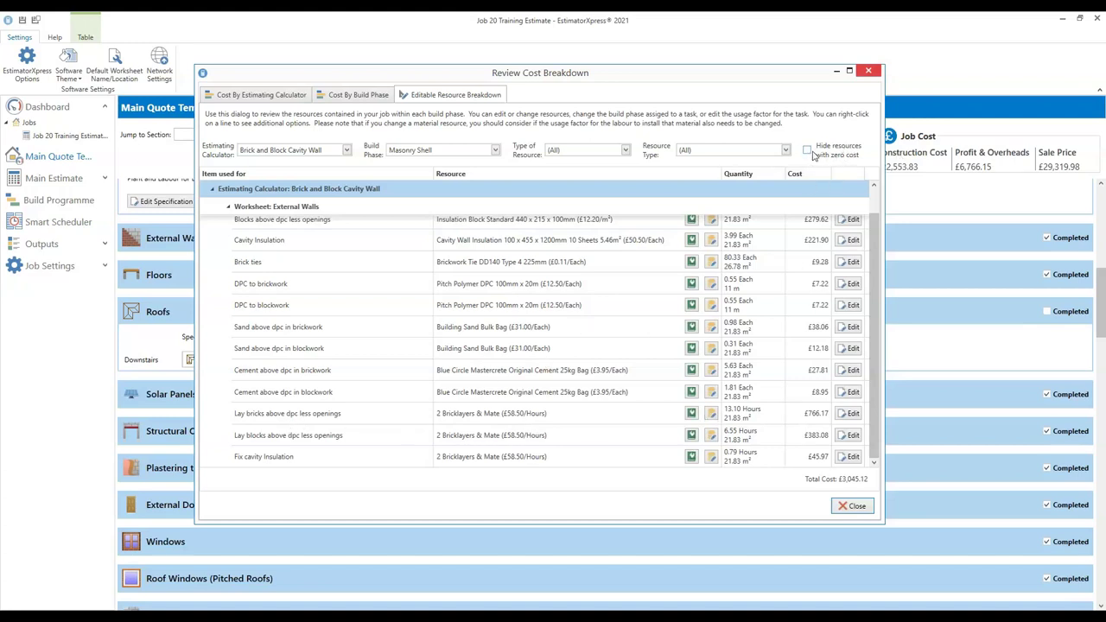
pyautogui.click(808, 150)
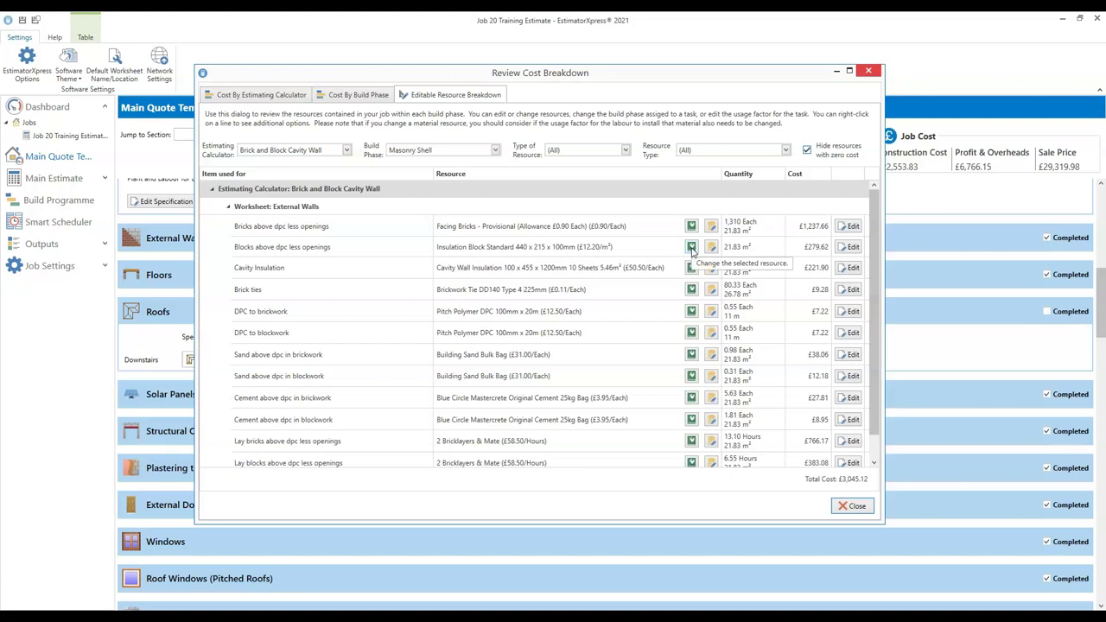
# Replace the blocks-above-dpc resource with Solid Dense Concrete Block 7N 440 x 215 x 100mm.
pyautogui.click(691, 248)
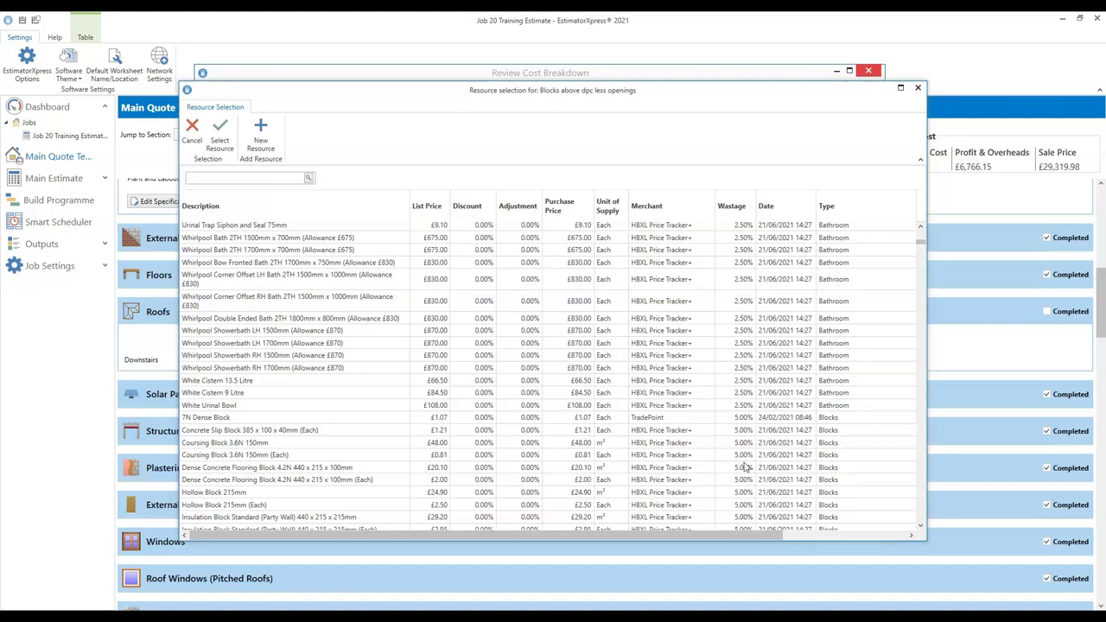
pyautogui.scroll(-1, 834, 458)
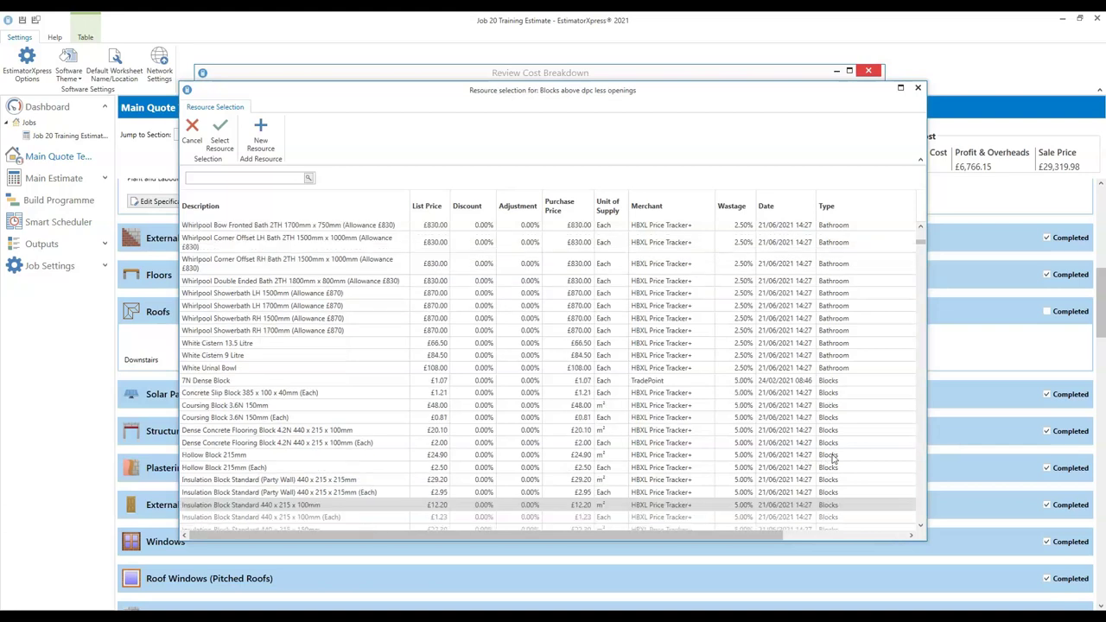
pyautogui.scroll(-1, 834, 459)
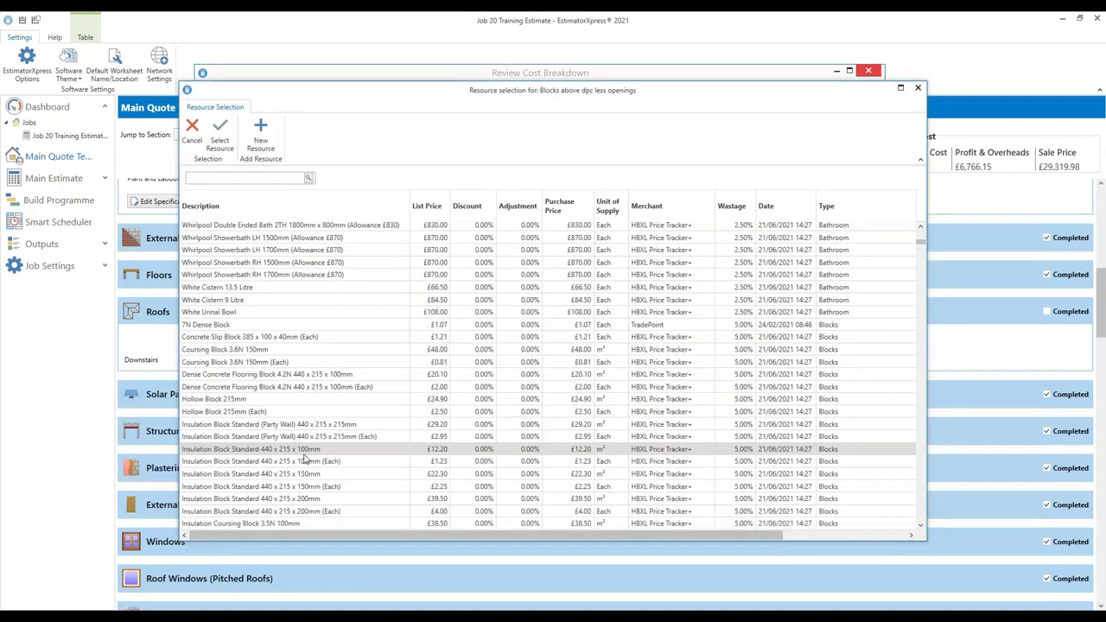
pyautogui.scroll(-2, 305, 460)
pyautogui.scroll(-2, 328, 446)
pyautogui.scroll(-1, 329, 443)
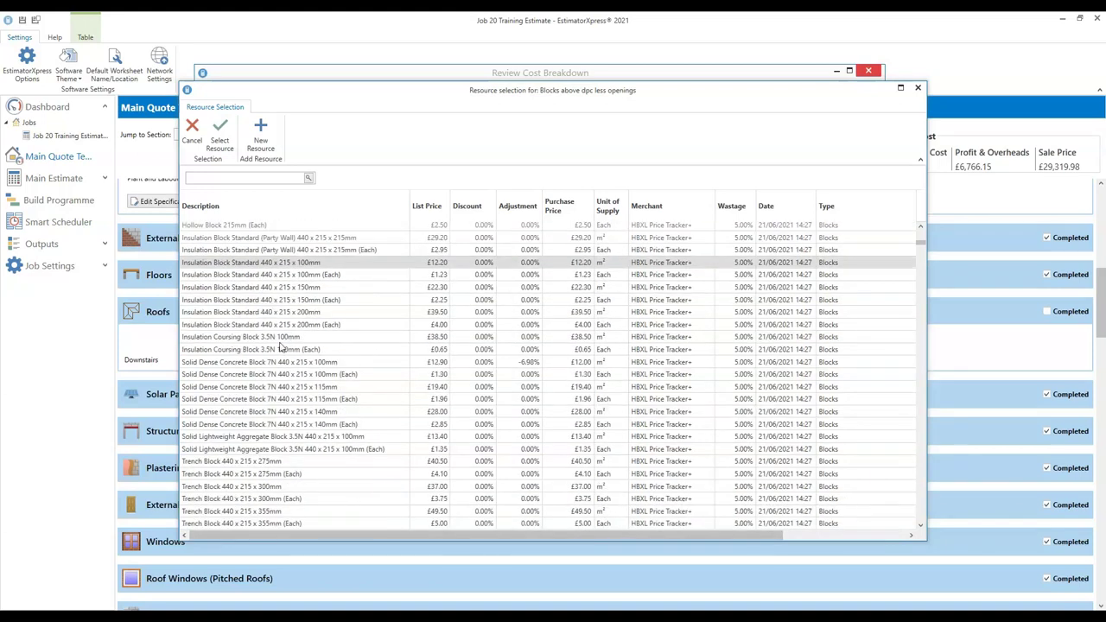
pyautogui.click(204, 364)
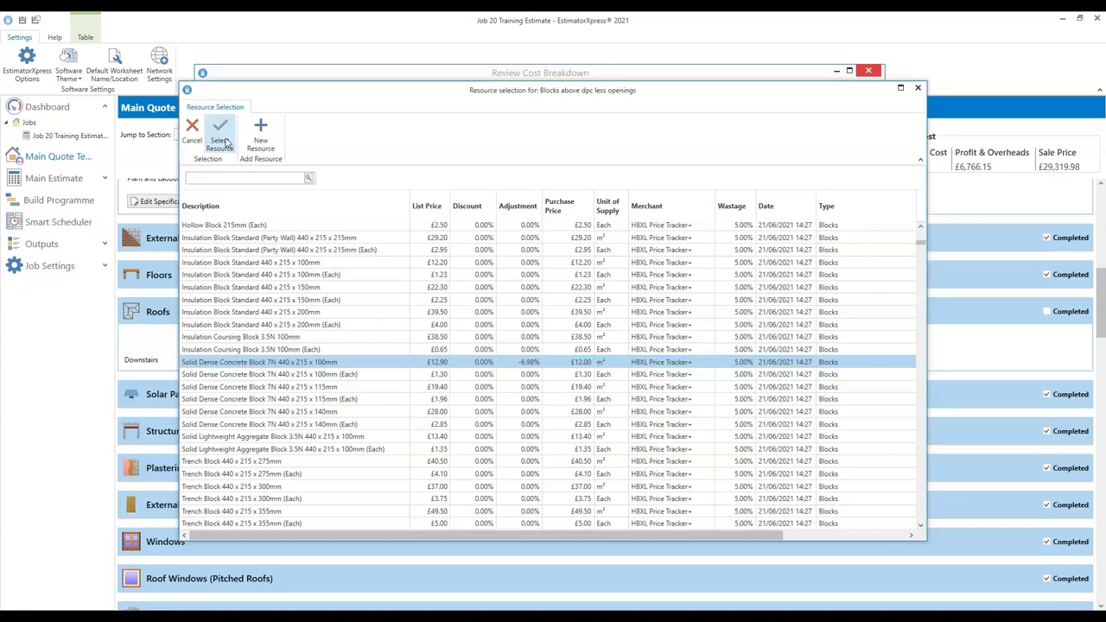
pyautogui.click(222, 143)
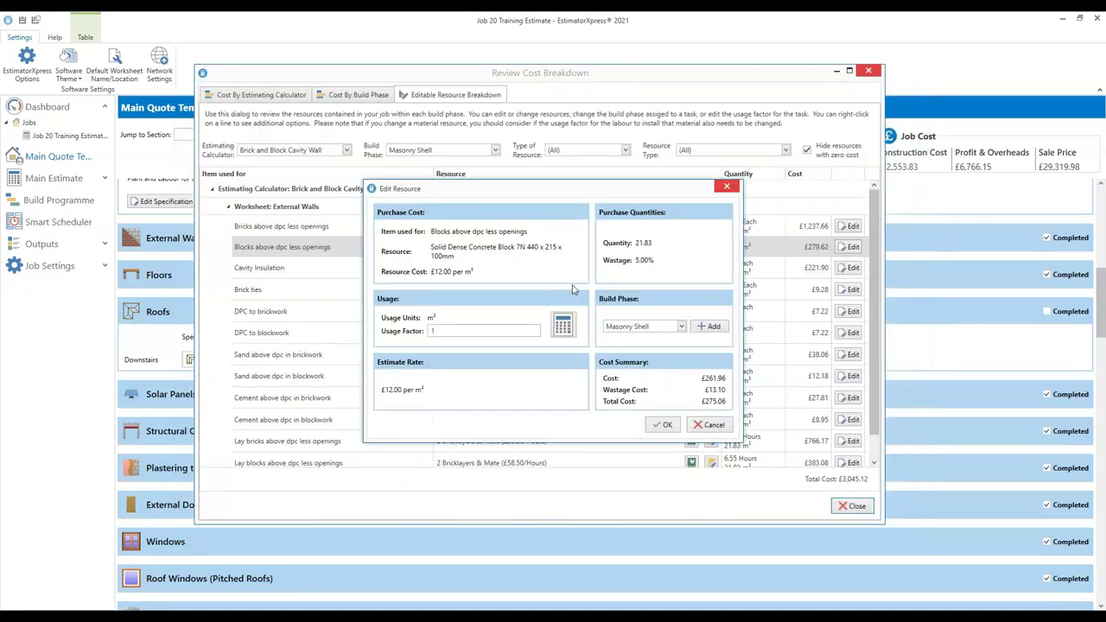
# Accept the new concrete block resource at £12.00/m², giving £275.04 for blocks above dpc.
pyautogui.moveTo(546, 191); pyautogui.dragTo(516, 186)
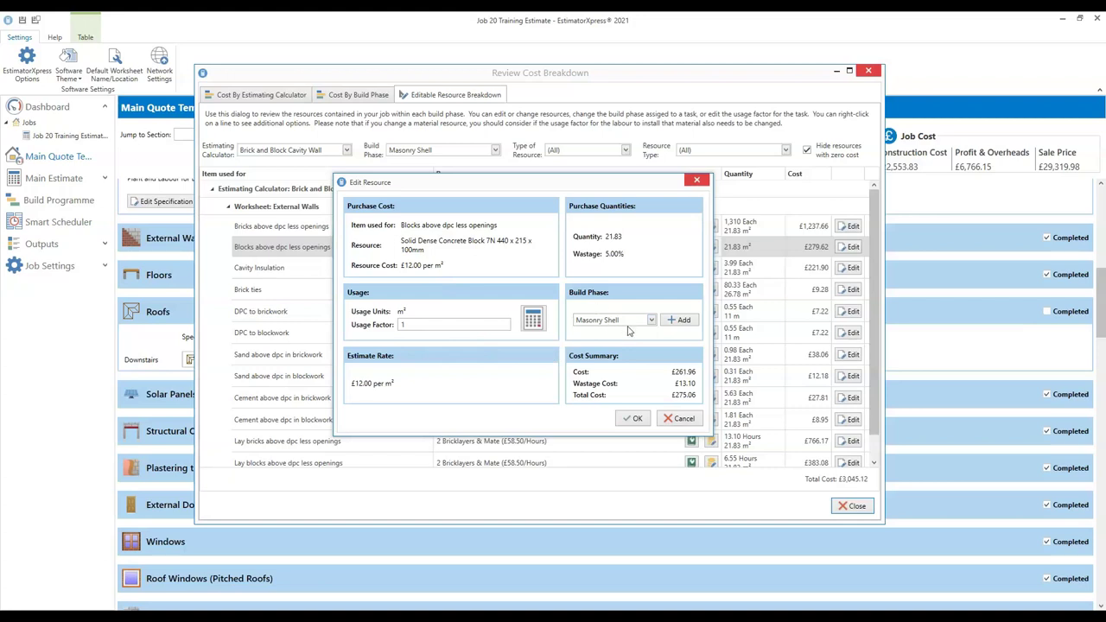
pyautogui.click(637, 420)
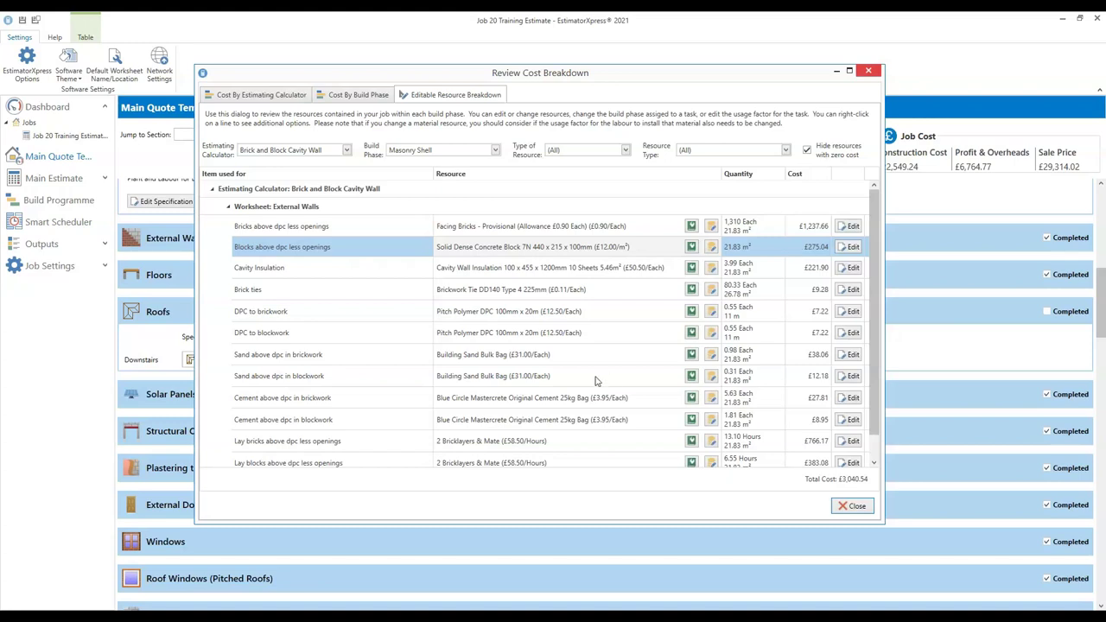
# Scroll the Brick and Block Cavity Wall breakdown down to show the Fix cavity Insulation row.
pyautogui.scroll(-1, 438, 424)
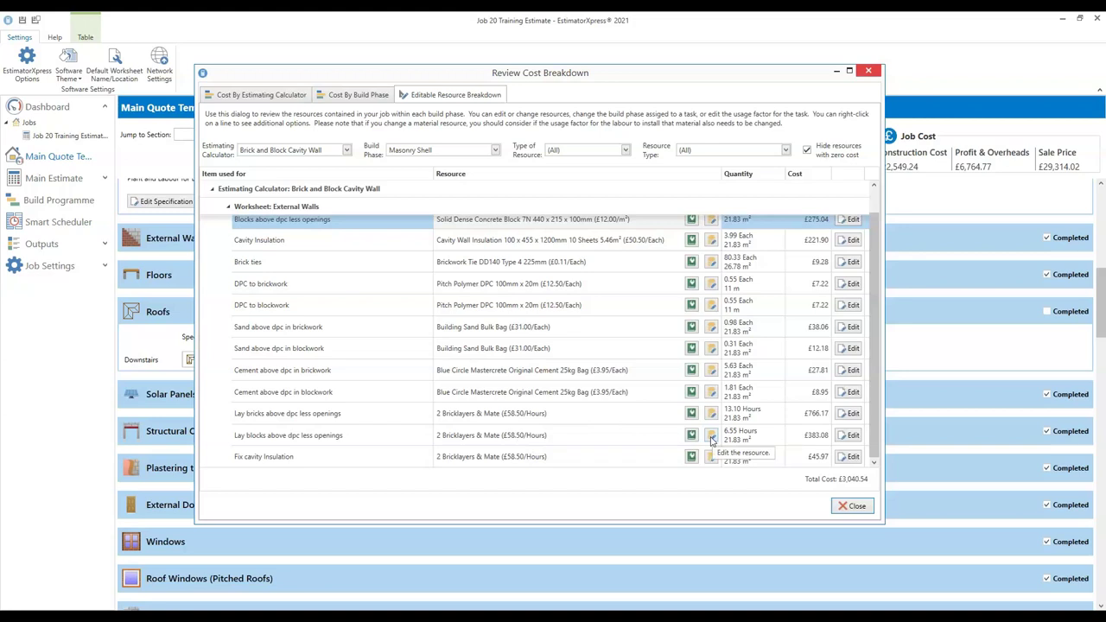
# Change the Lay blocks labour to £70.00/hour, 0 adjustment, no download updates, and recalculate.
pyautogui.click(713, 436)
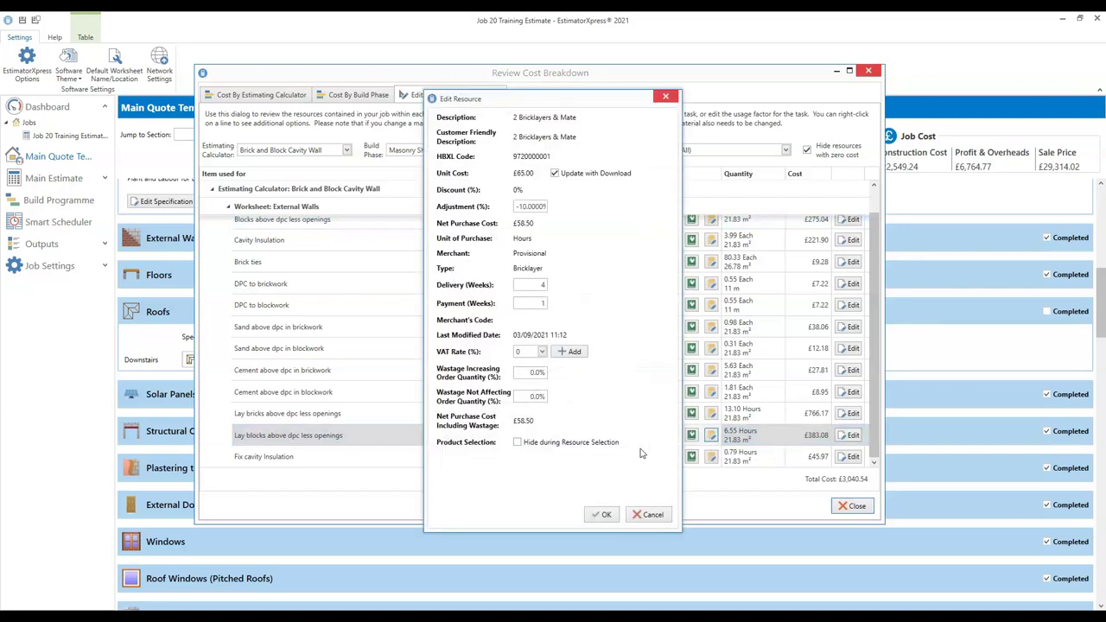
pyautogui.moveTo(603, 109); pyautogui.dragTo(663, 90)
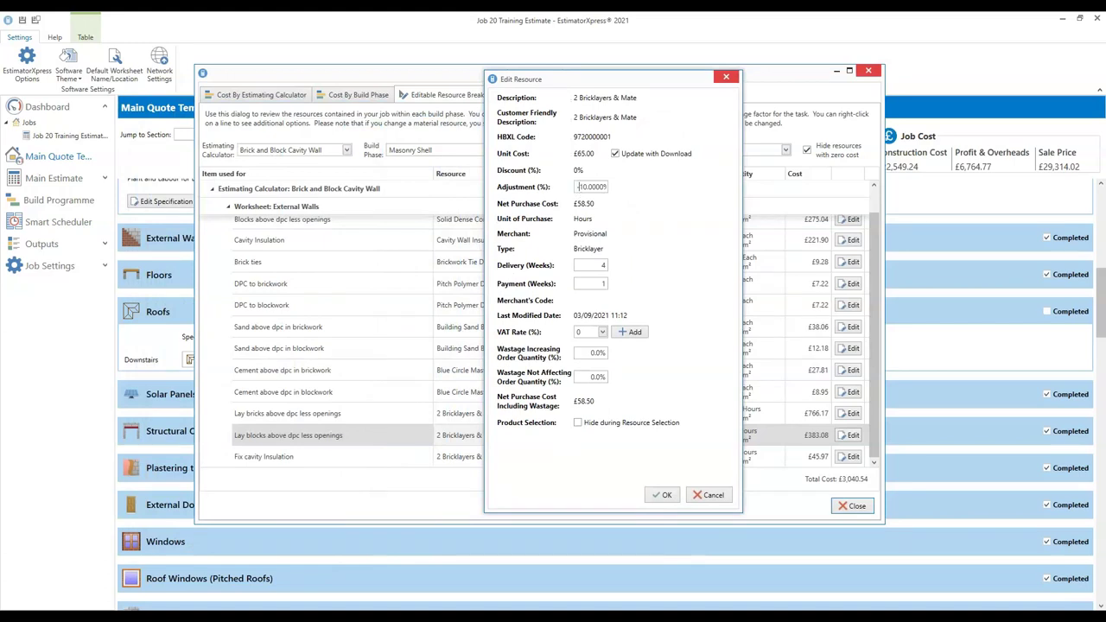
pyautogui.moveTo(579, 186); pyautogui.dragTo(625, 193)
pyautogui.write('0')
pyautogui.click(617, 155)
pyautogui.click(596, 154)
pyautogui.press('BackSpace')
pyautogui.press('BackSpace')
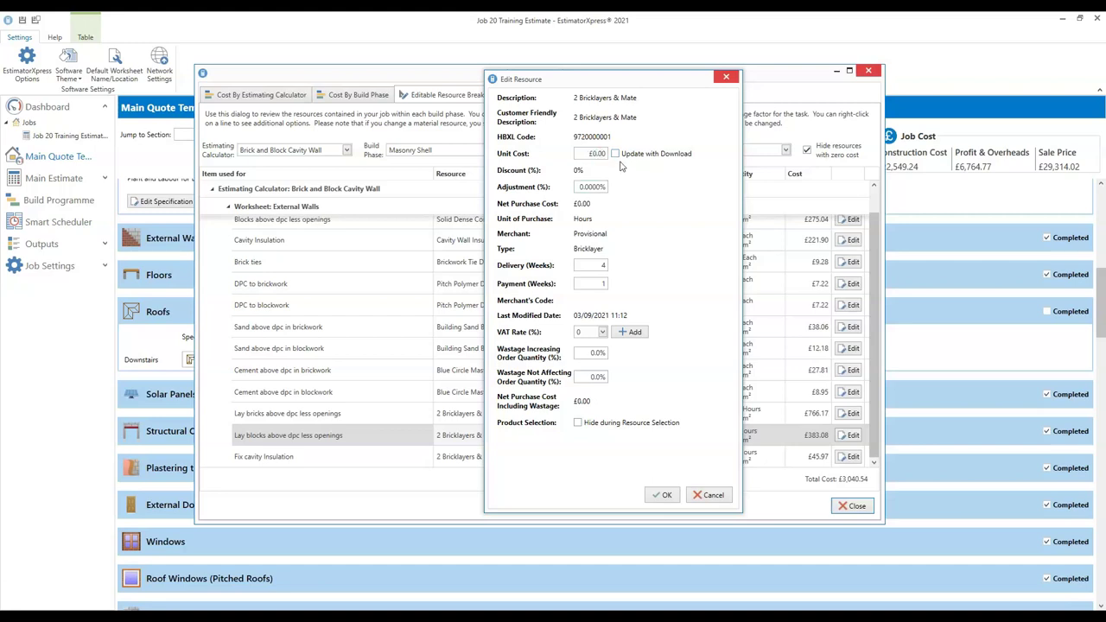
pyautogui.write('70')
pyautogui.click(666, 497)
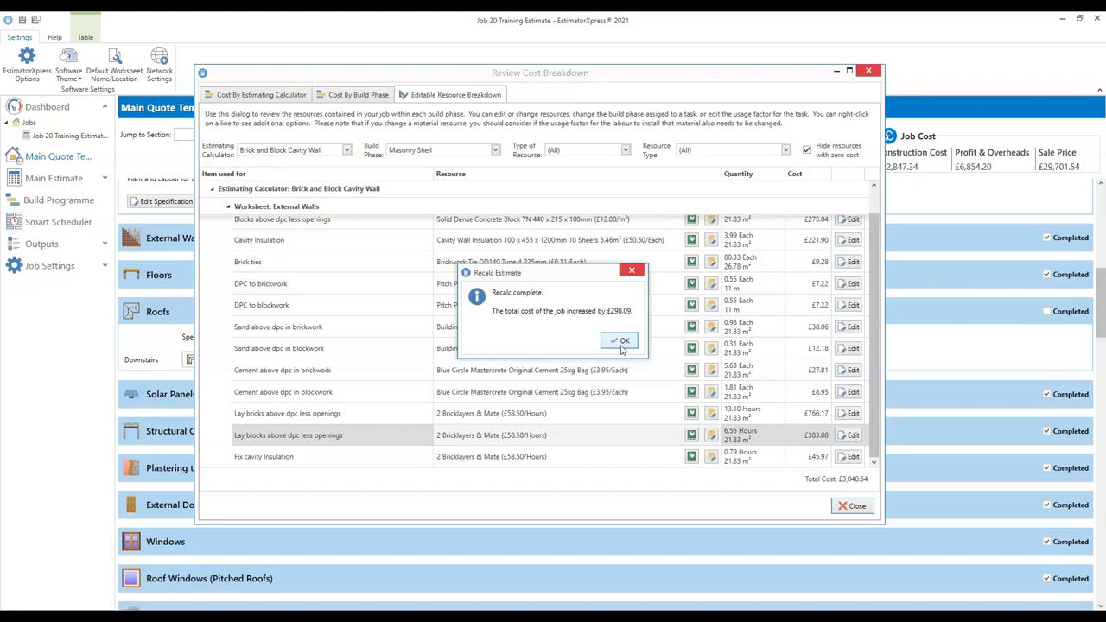
# Dismiss the Recalc complete message, leaving labour at £70.00/hour and the breakdown total £3,275.50.
pyautogui.click(623, 344)
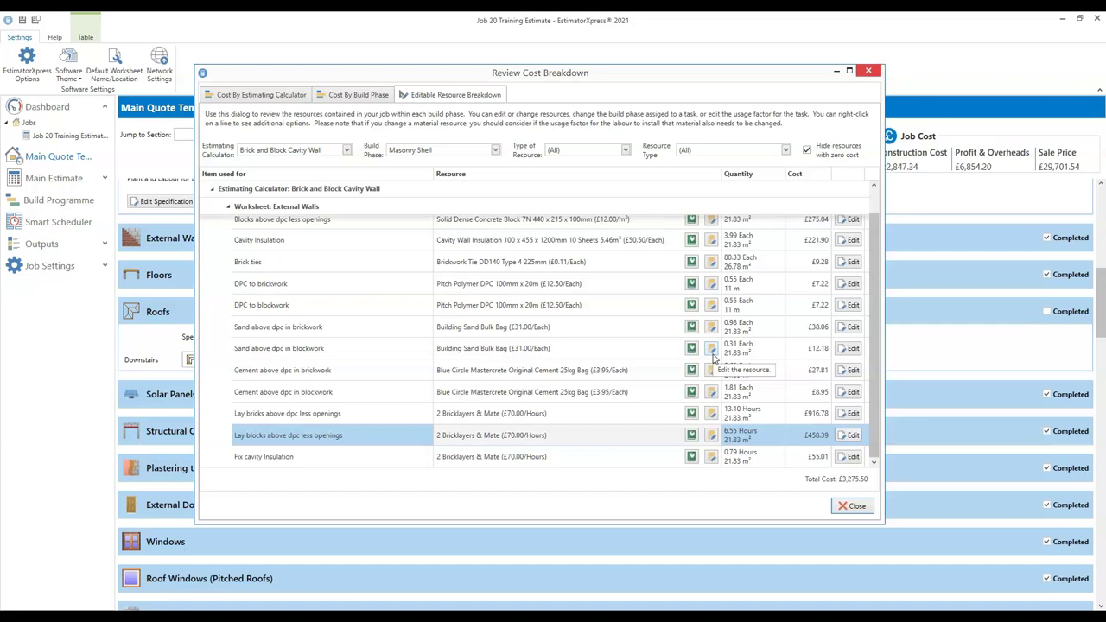
pyautogui.click(712, 436)
pyautogui.click(555, 174)
pyautogui.click(555, 174)
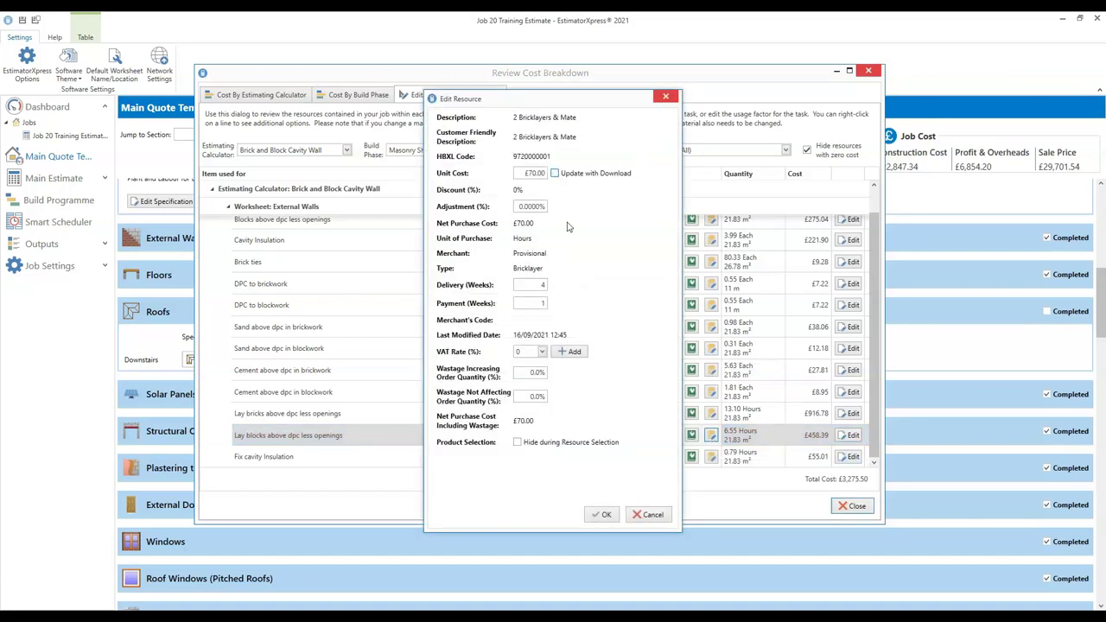
pyautogui.click(668, 98)
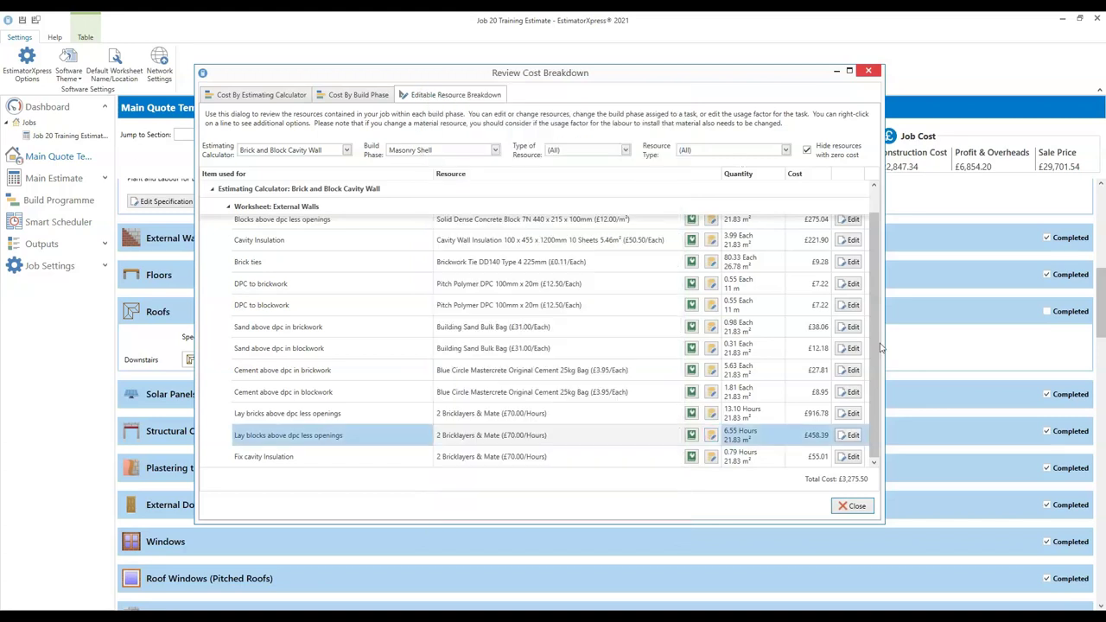
pyautogui.scroll(1, 881, 348)
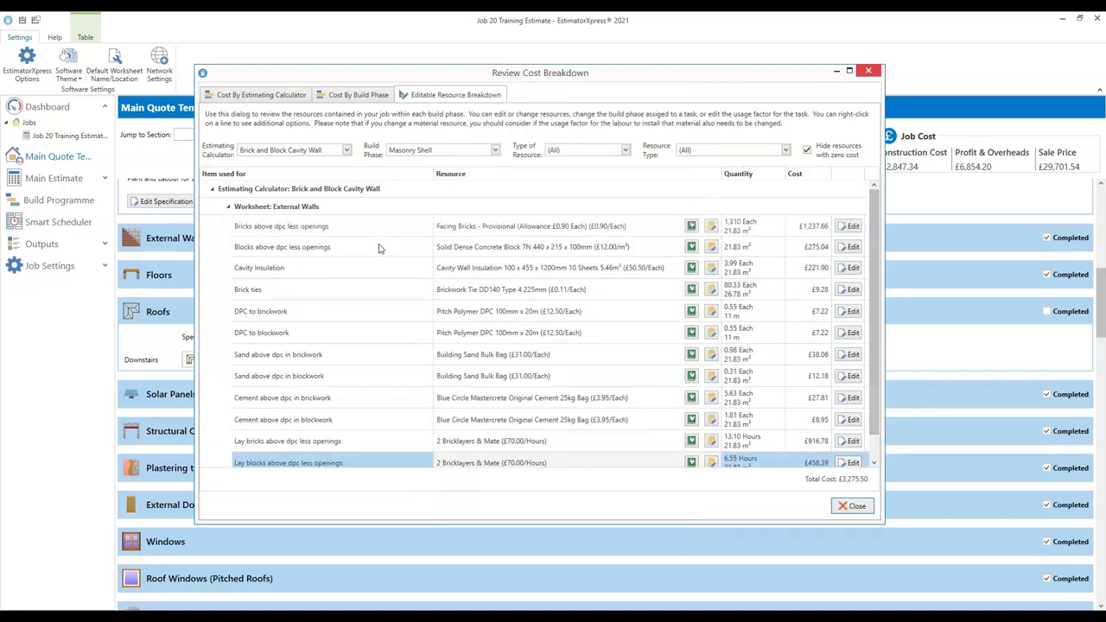
pyautogui.click(712, 250)
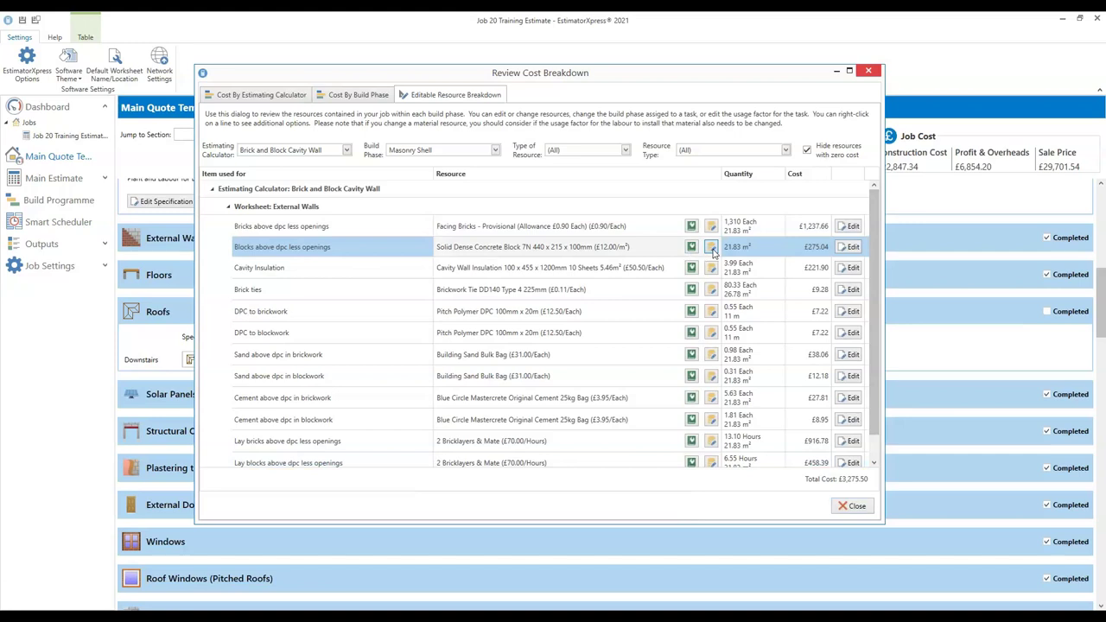
pyautogui.click(712, 250)
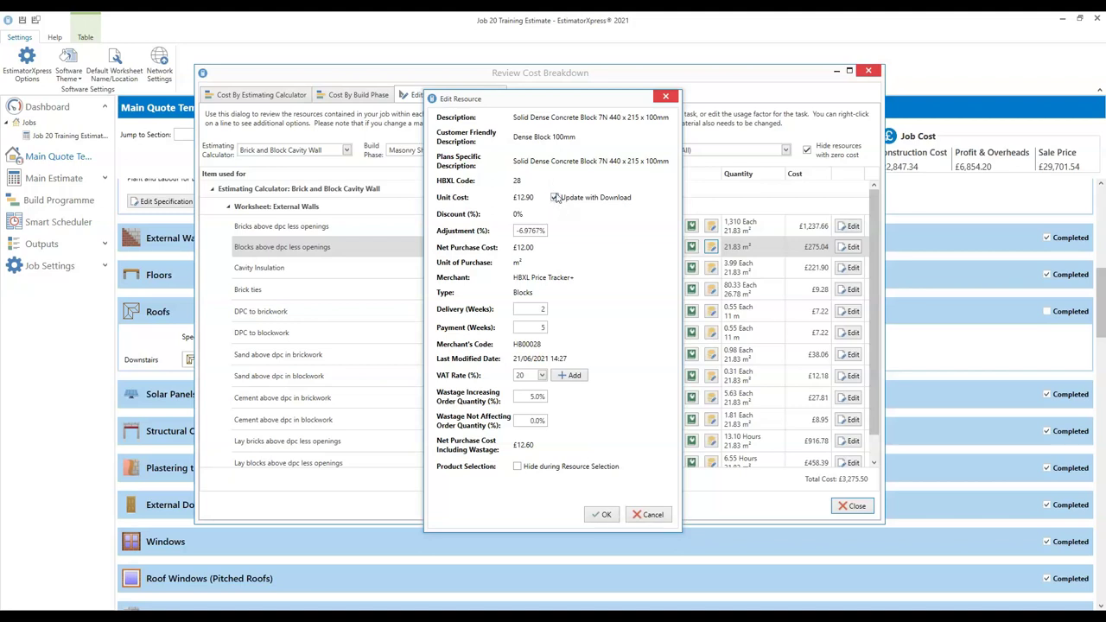
pyautogui.click(555, 199)
pyautogui.click(556, 199)
pyautogui.click(555, 198)
pyautogui.doubleClick(529, 197)
pyautogui.click(665, 97)
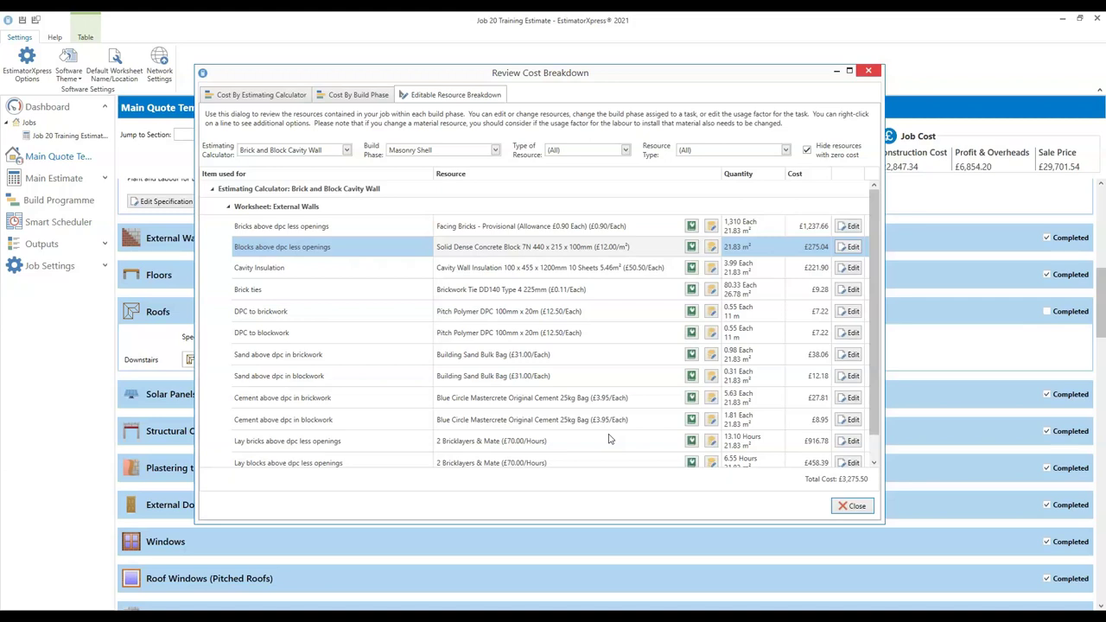
# Close Review Cost Breakdown and jump to the Rooms section of the Main Quote Template.
pyautogui.click(855, 507)
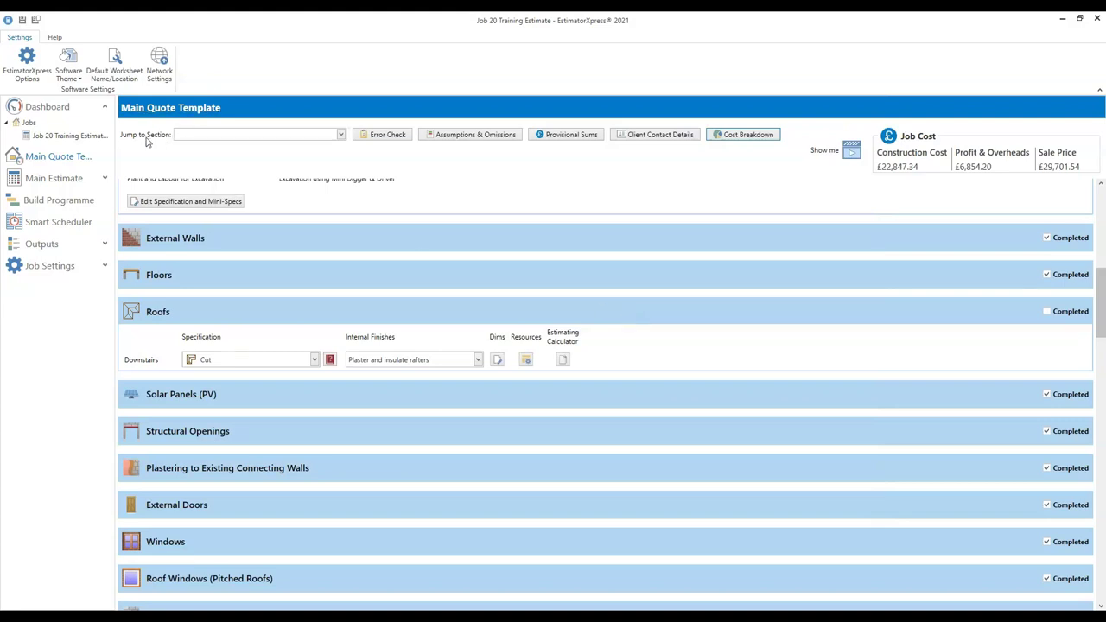
pyautogui.click(341, 136)
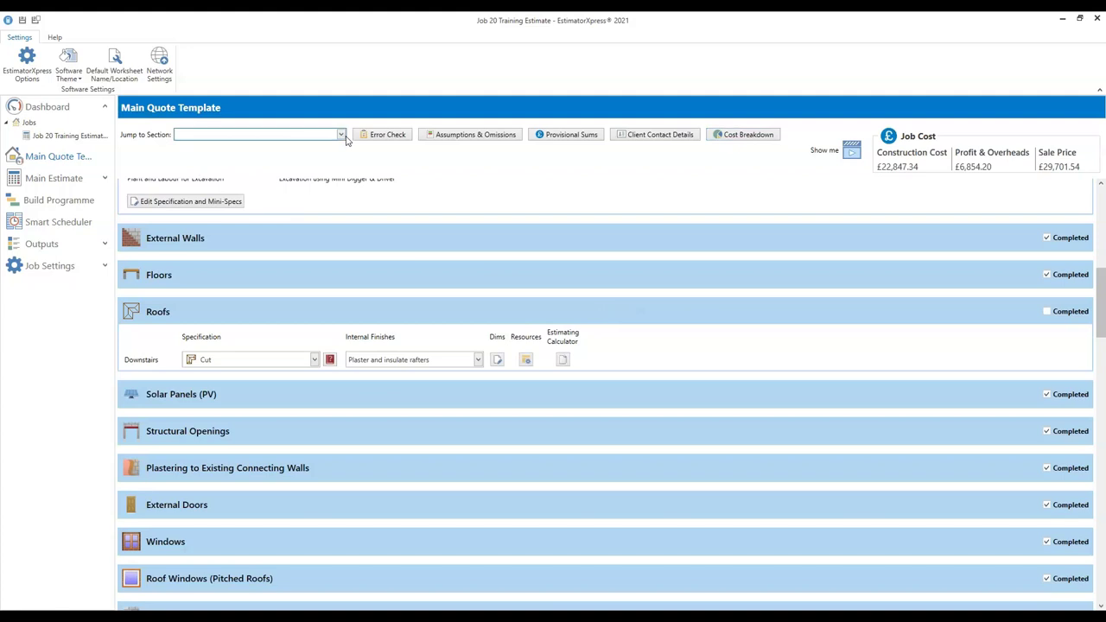
pyautogui.click(341, 136)
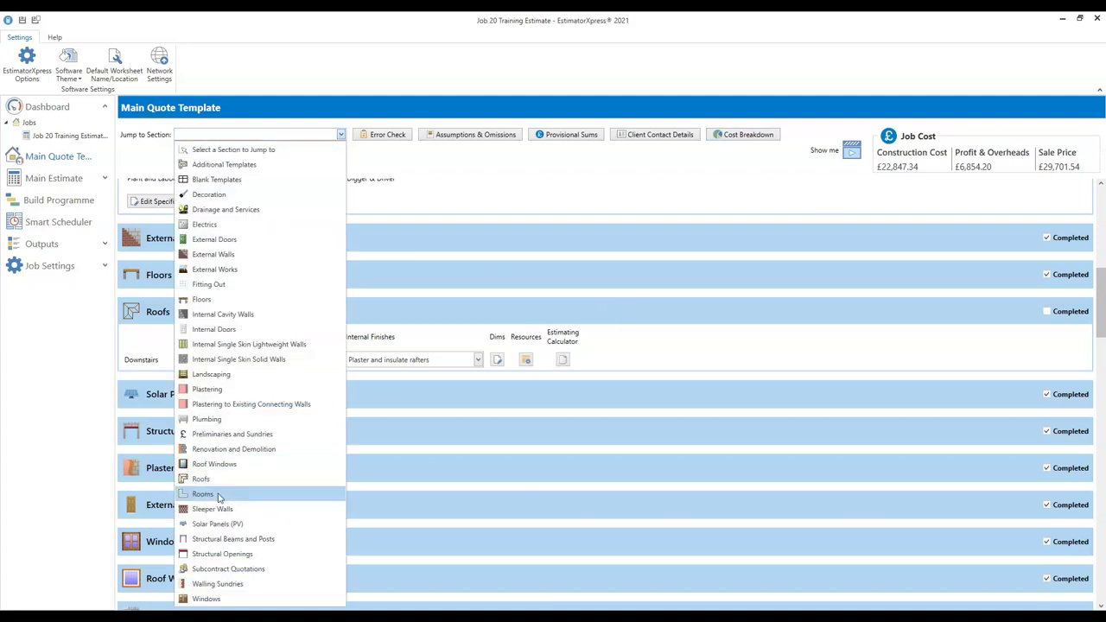
pyautogui.click(203, 494)
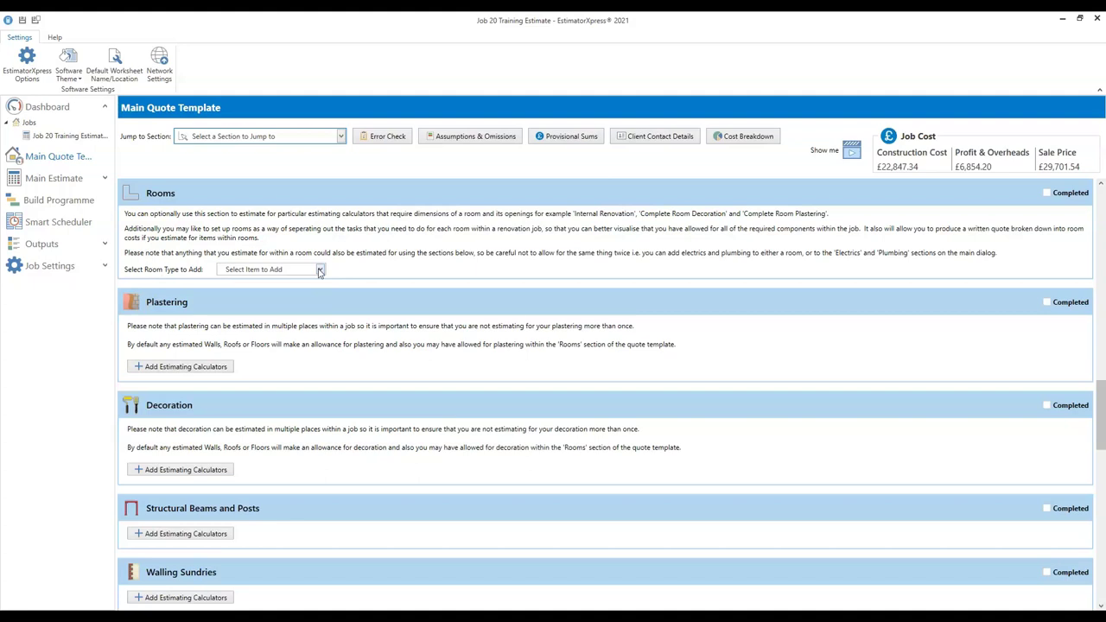
# Choose Rectangular Room with a Vaulted Ceiling from the room types to add.
pyautogui.click(320, 270)
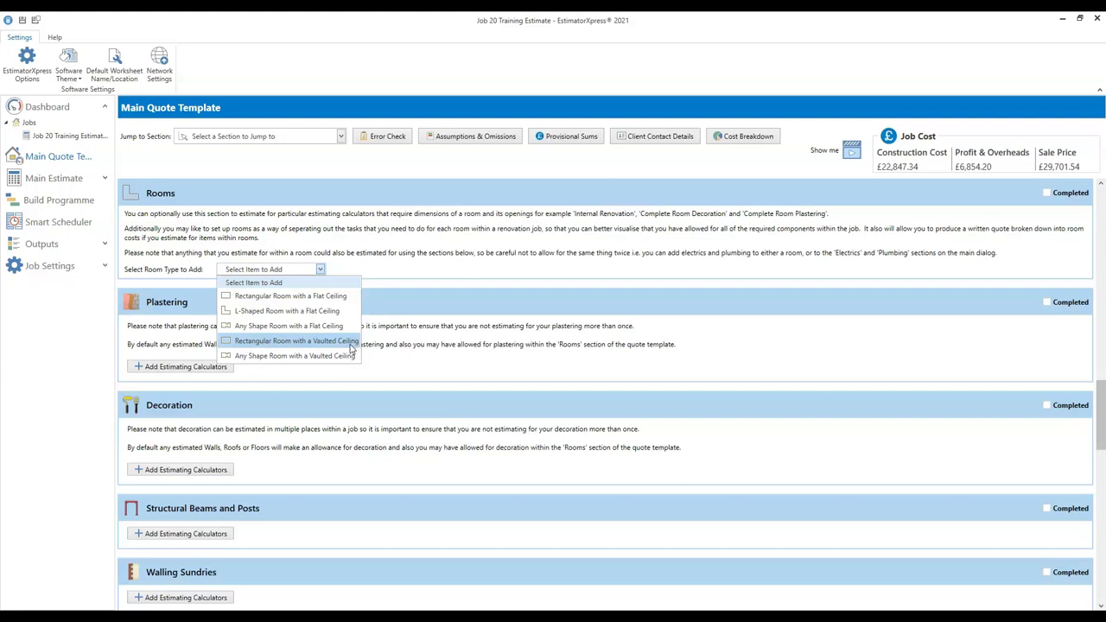
pyautogui.click(351, 344)
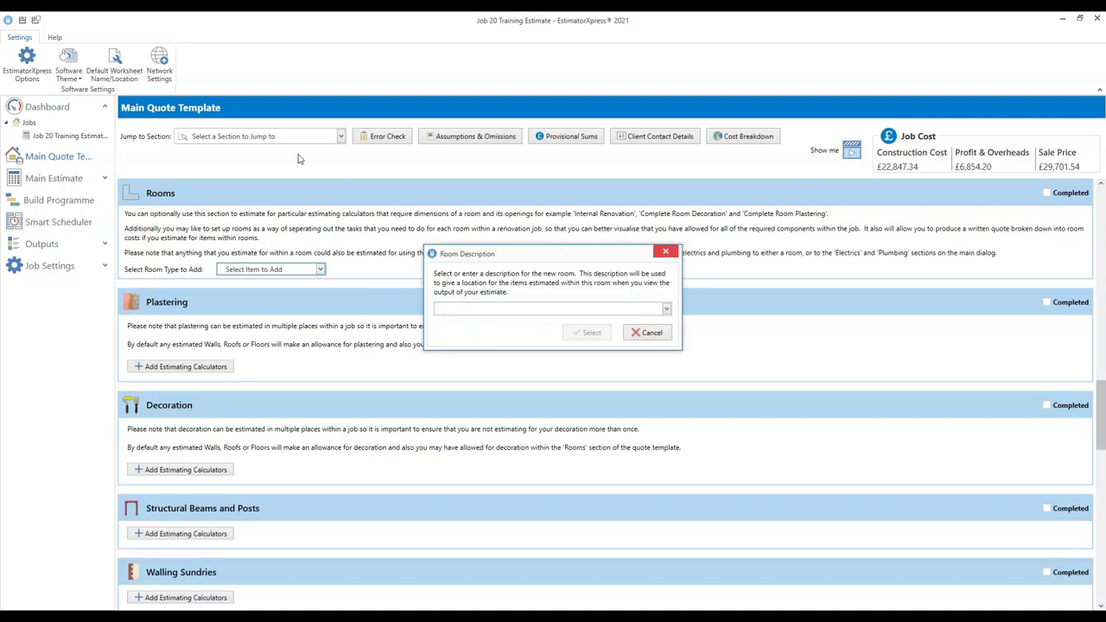
# Pick Dining Room as the new room's description and confirm it with Select.
pyautogui.click(667, 310)
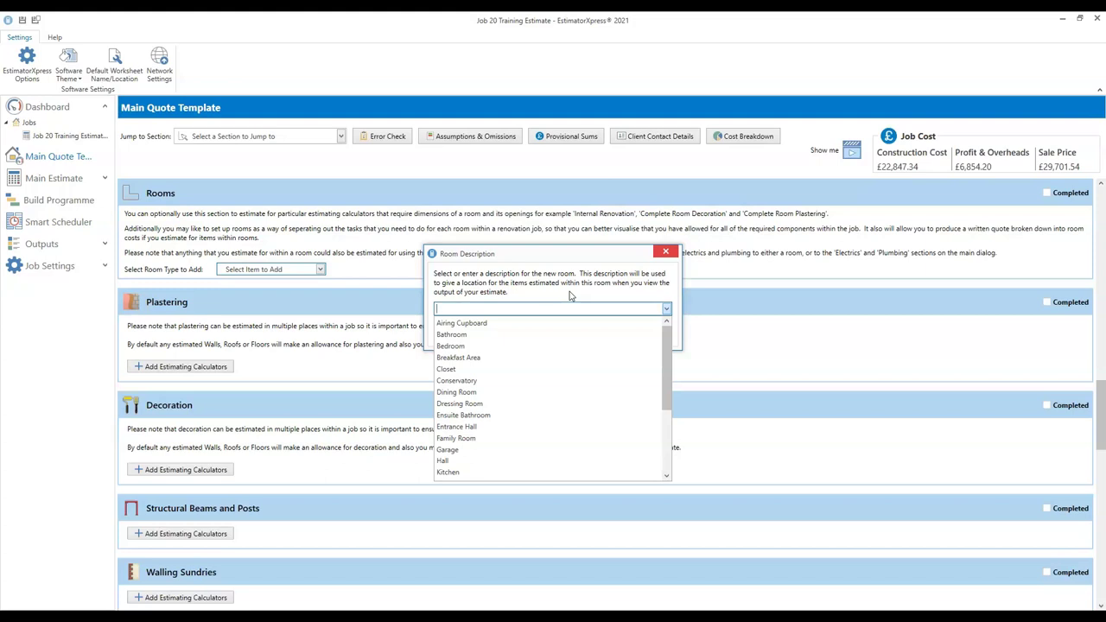
pyautogui.click(507, 393)
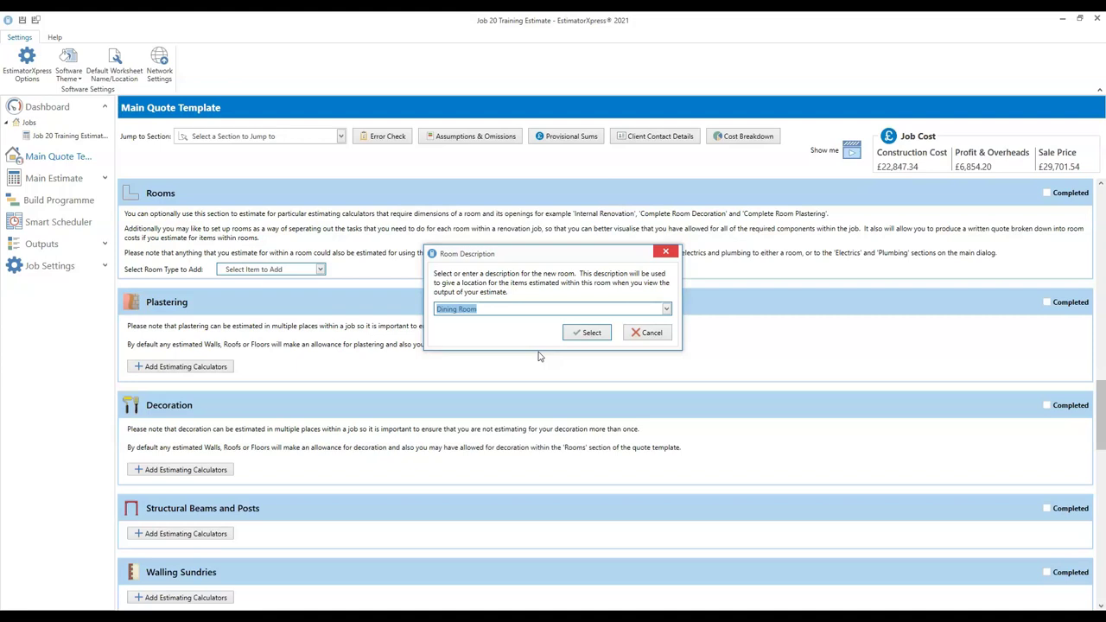
pyautogui.click(666, 310)
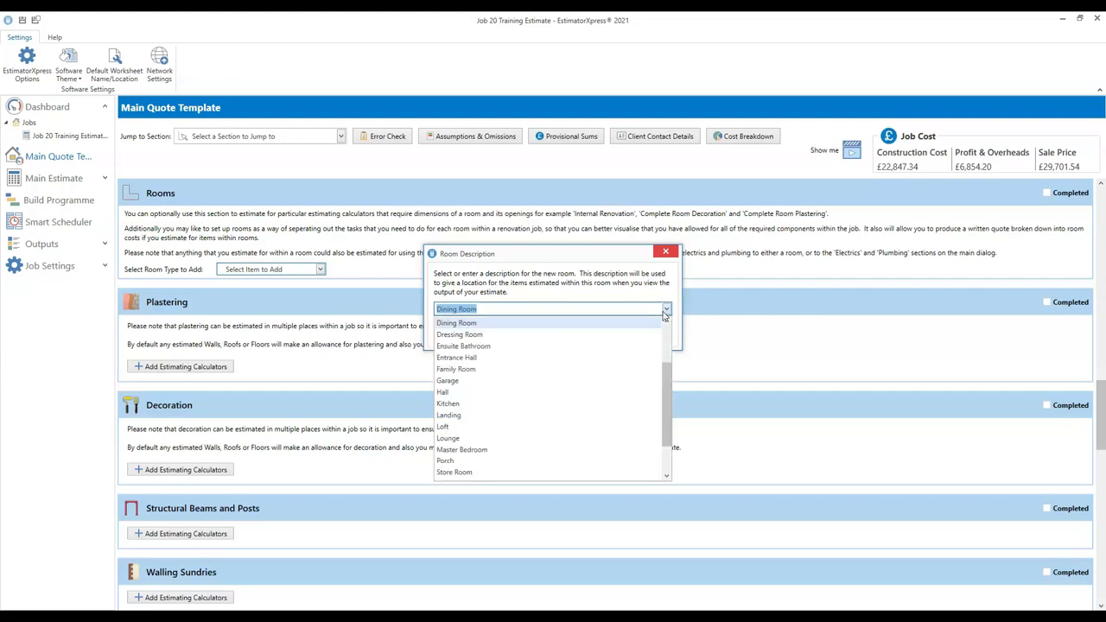
pyautogui.click(545, 294)
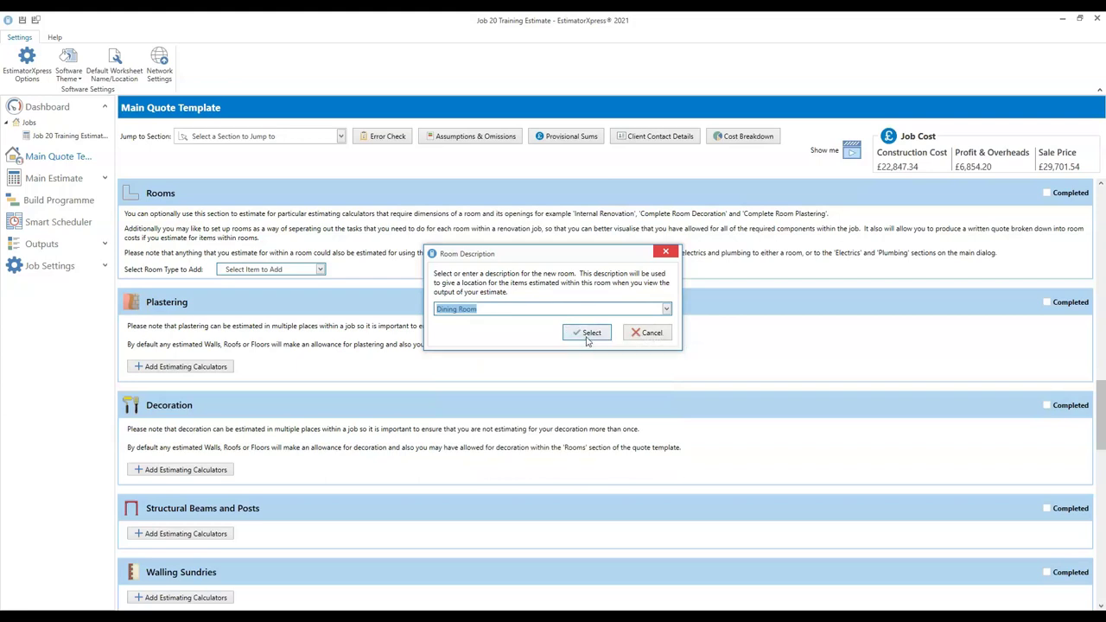
pyautogui.click(588, 333)
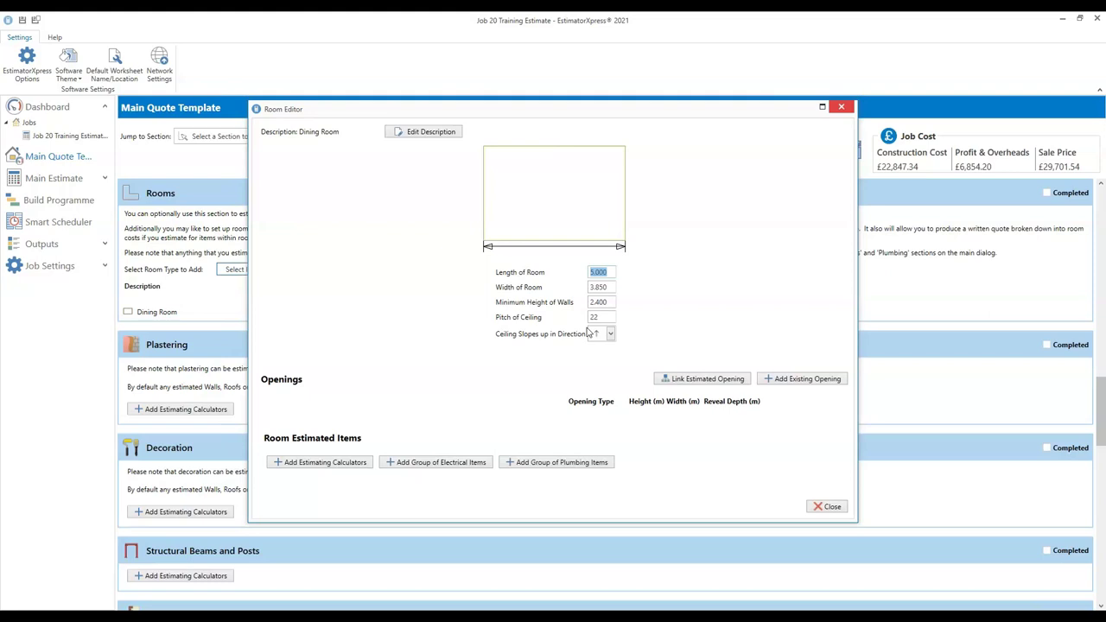
# Enter a room length of 4.4 and a width of 2.7.
pyautogui.write('4.4')
pyautogui.press('Tab')
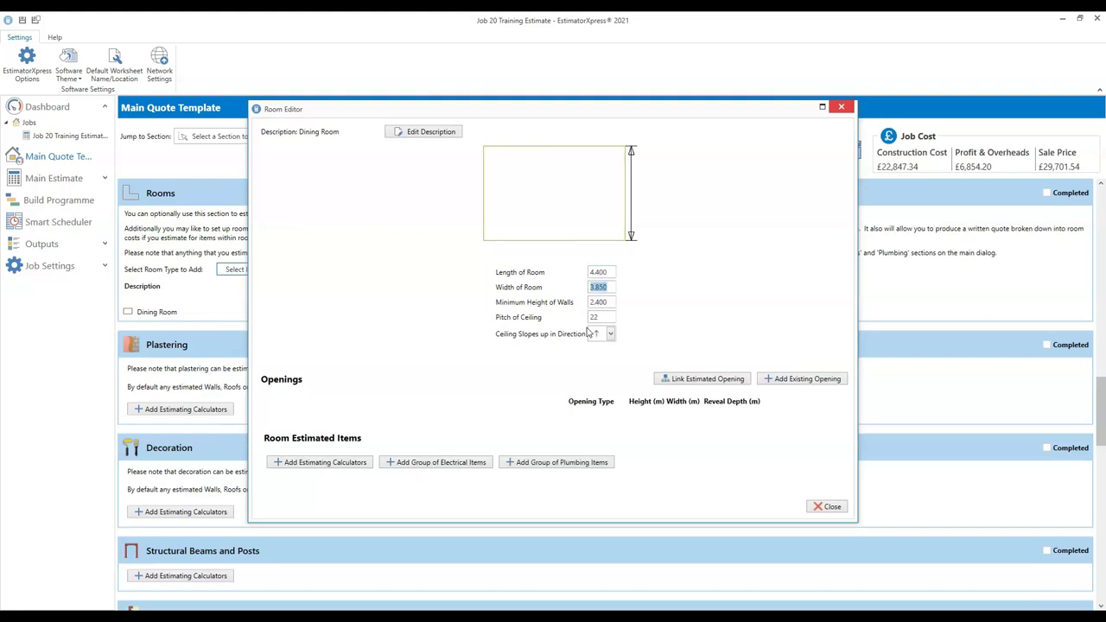
pyautogui.write('2.7')
# Link the 112C window, bi-fold external door and medium structural opening to the room.
pyautogui.click(679, 388)
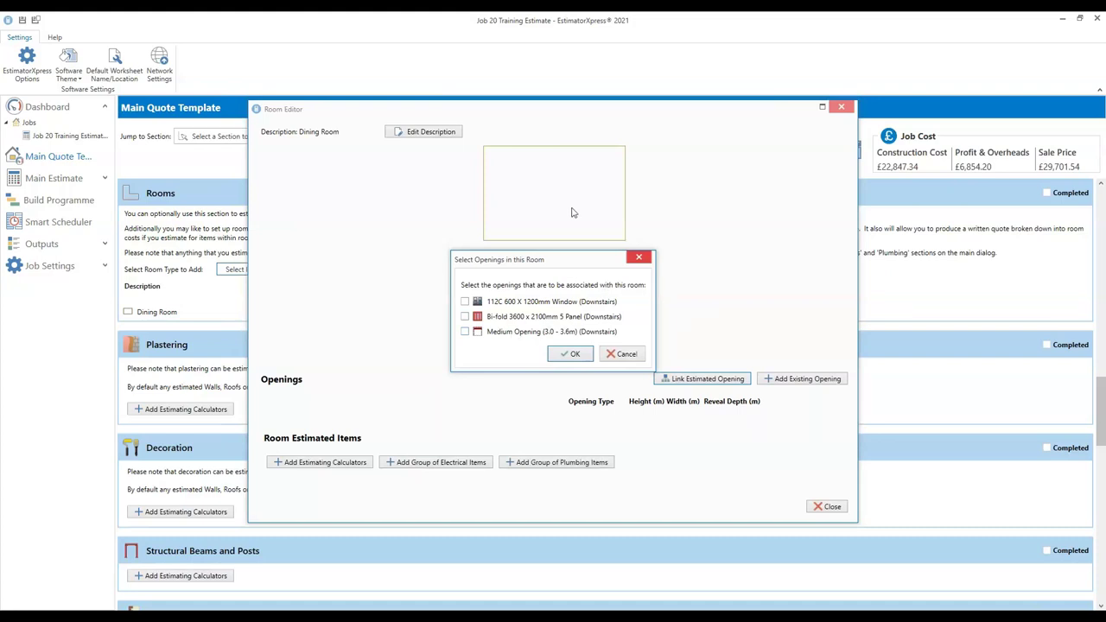
pyautogui.click(465, 301)
pyautogui.click(465, 317)
pyautogui.click(465, 332)
pyautogui.click(567, 353)
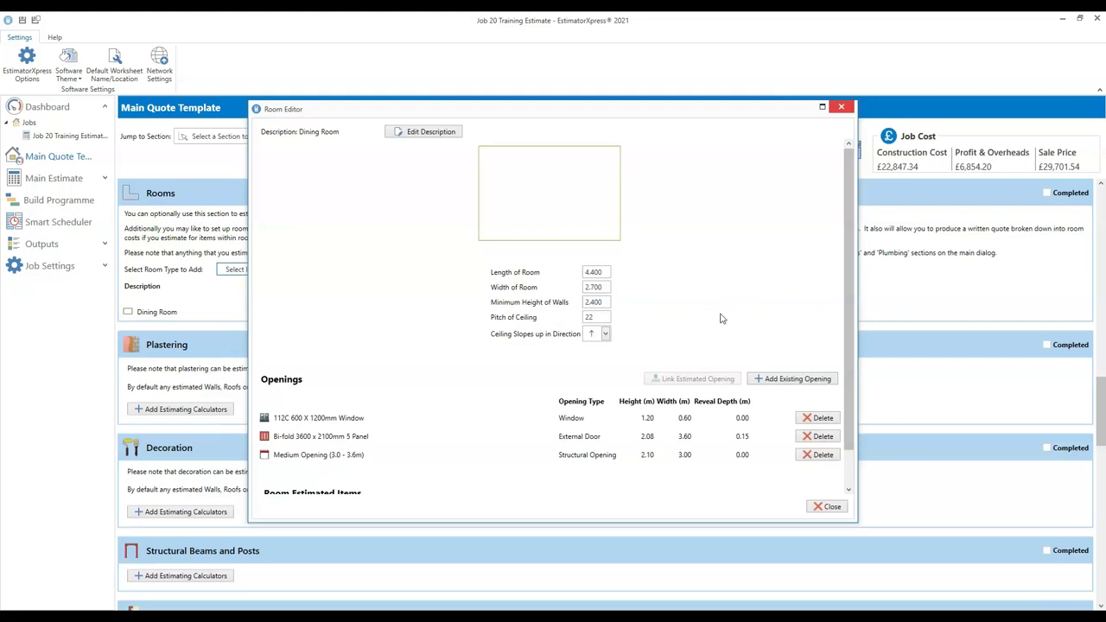
pyautogui.scroll(-1, 722, 319)
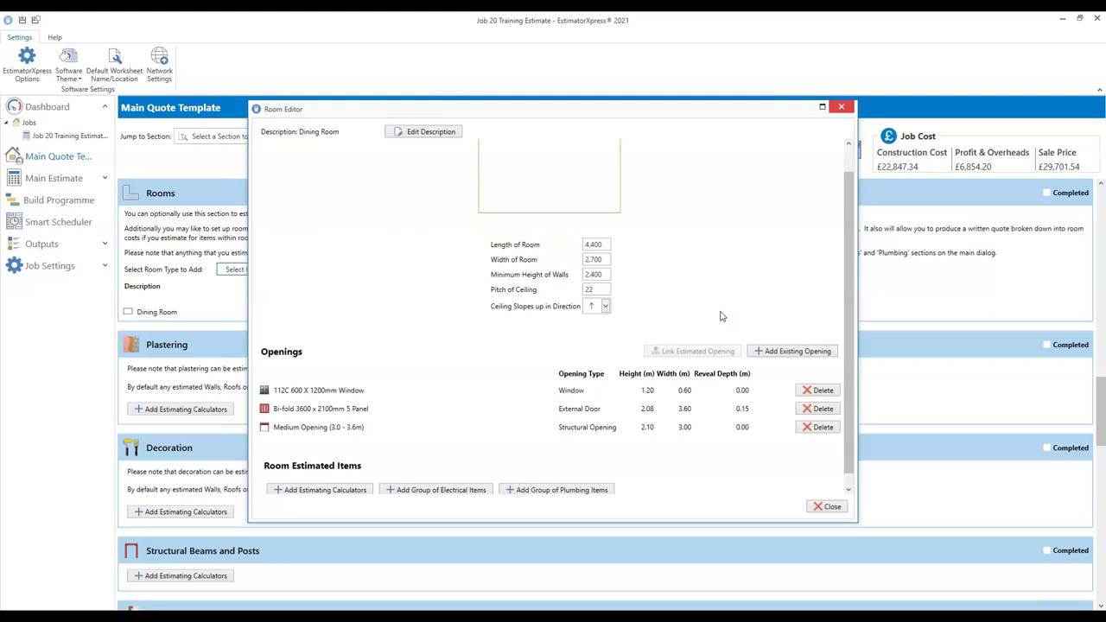
pyautogui.scroll(-1, 722, 316)
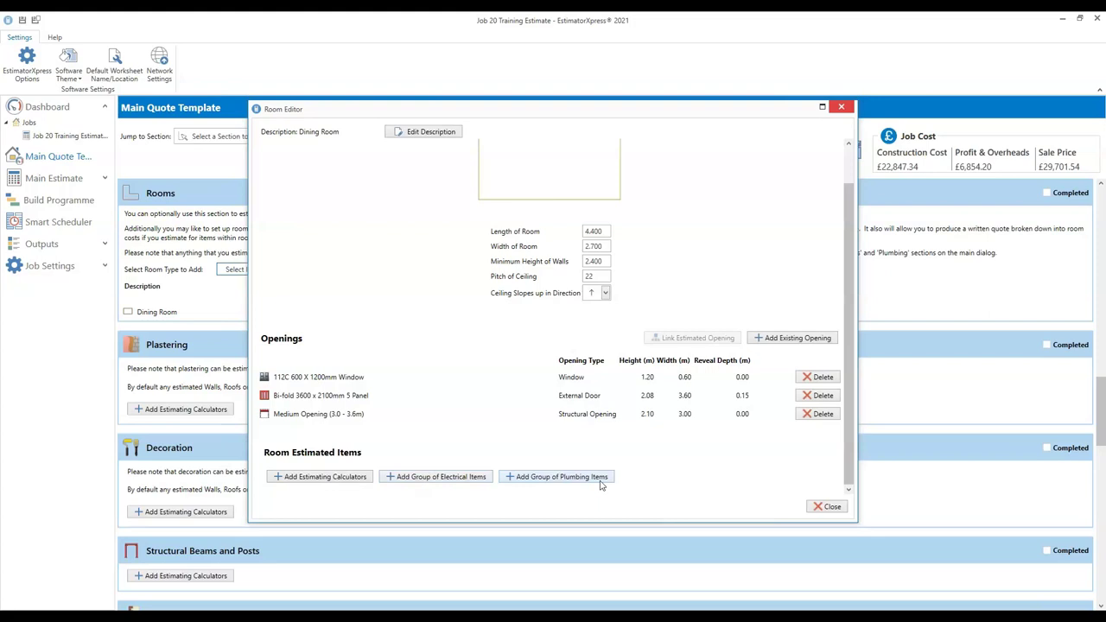
# Add the Living Rooms 'Dining Room' group of electrical items at quantity 1.
pyautogui.click(418, 481)
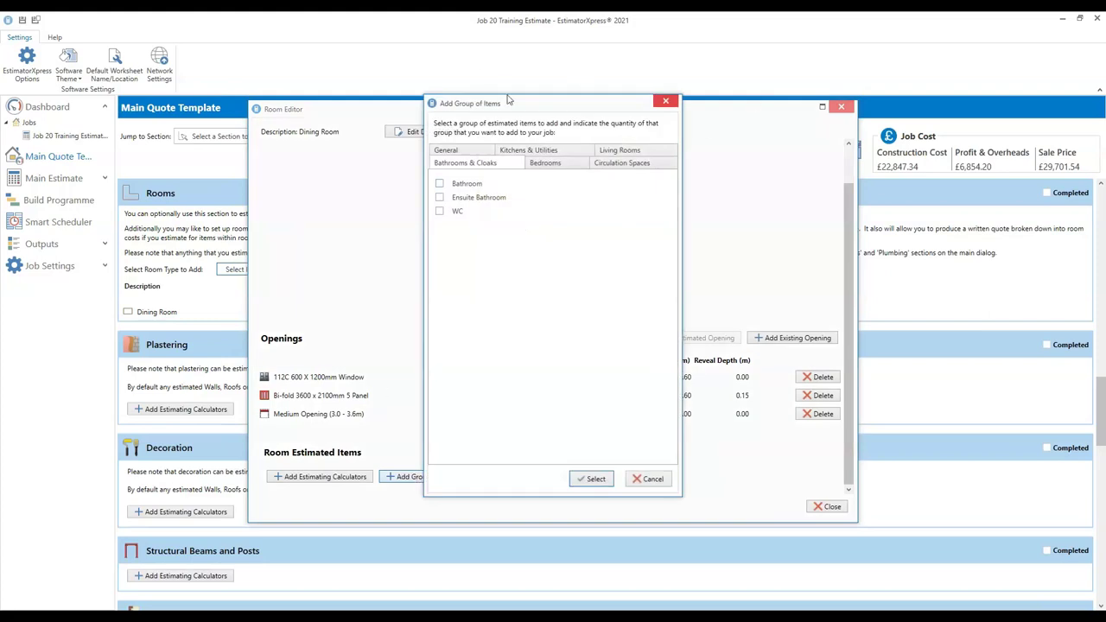
pyautogui.moveTo(528, 105); pyautogui.dragTo(522, 118)
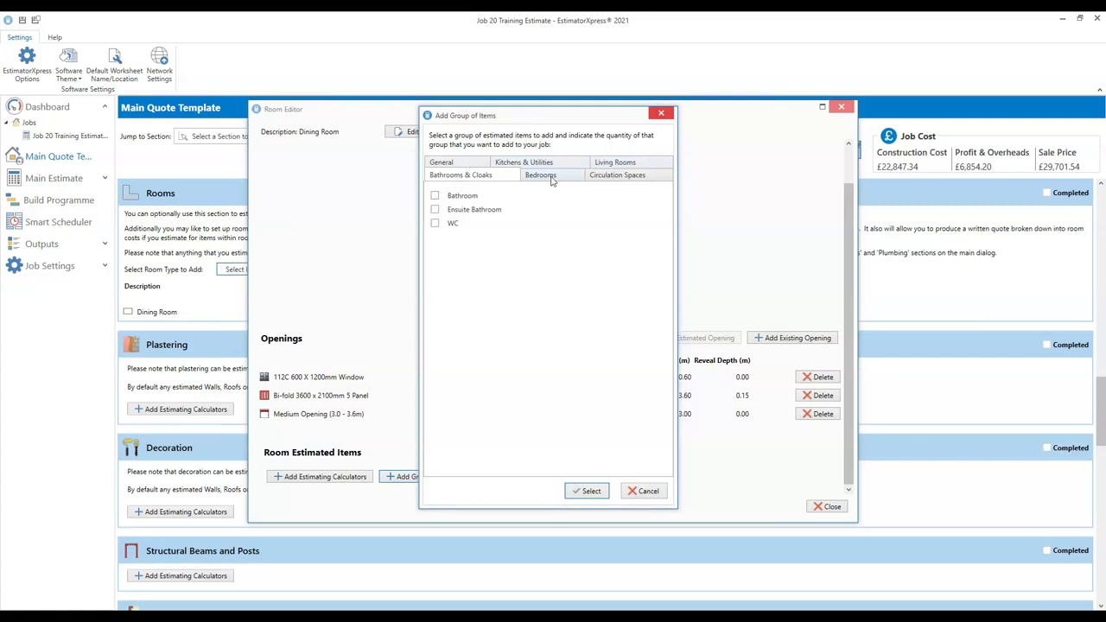
pyautogui.click(631, 167)
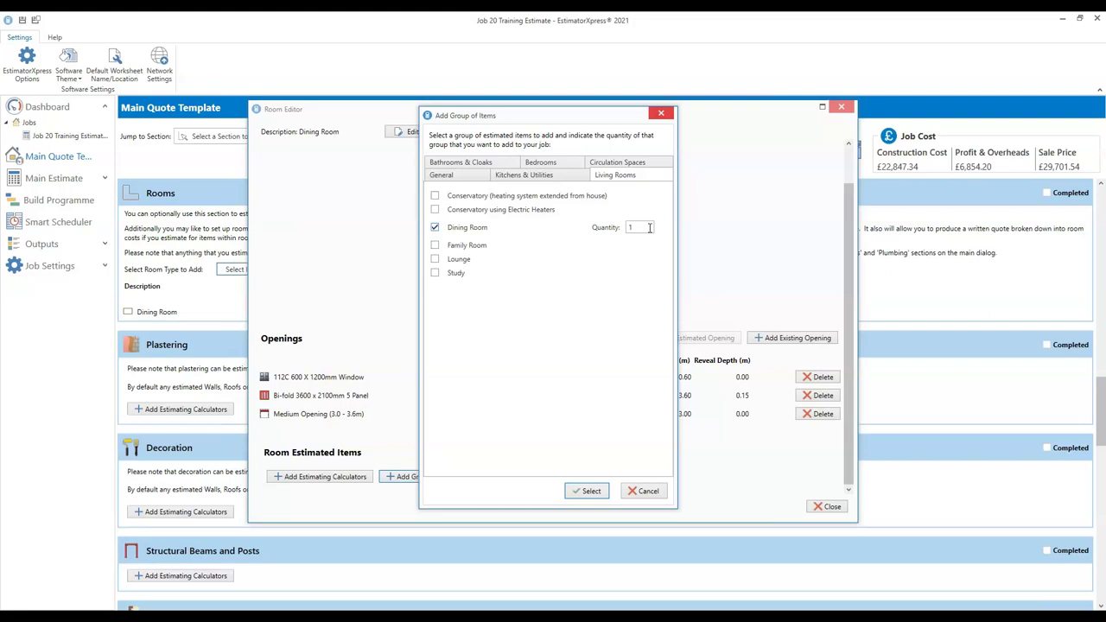
pyautogui.click(592, 491)
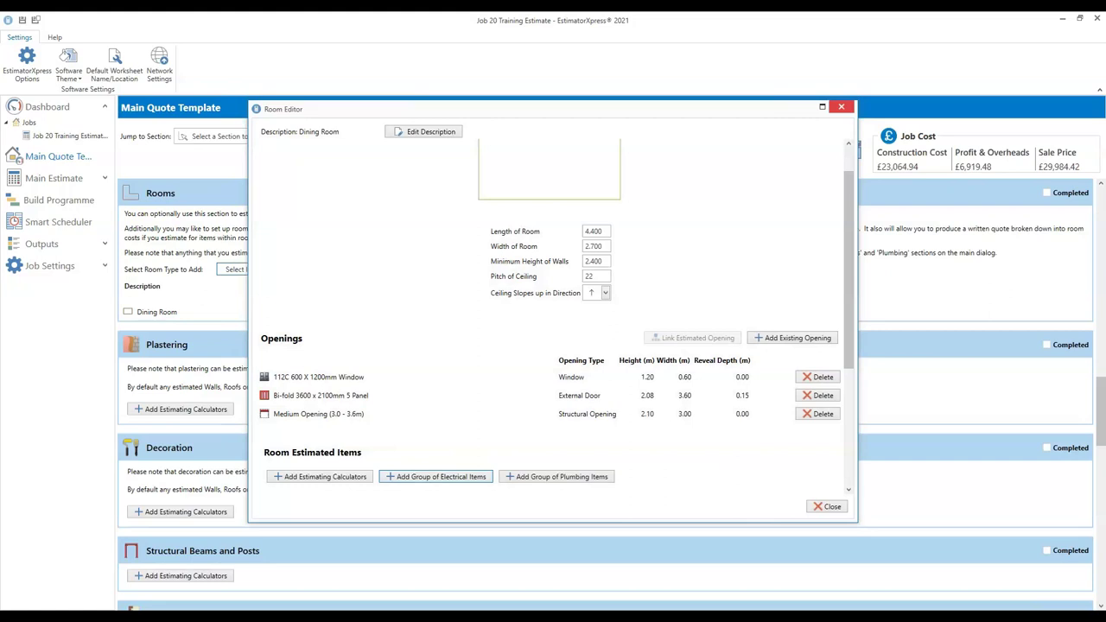
# Scroll down to view the Ceiling Rose 2, Wall Lights 2 and Double Socket Downstairs 3 items.
pyautogui.moveTo(850, 249); pyautogui.dragTo(847, 378)
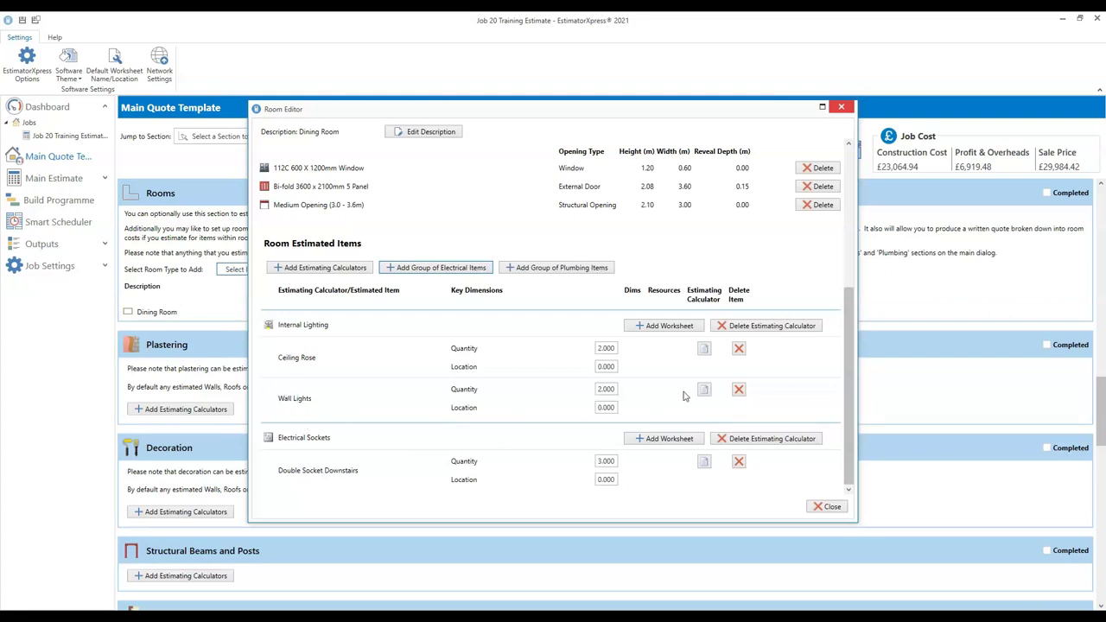
# Delete the Wall Lights item and confirm removing its worksheet.
pyautogui.click(739, 391)
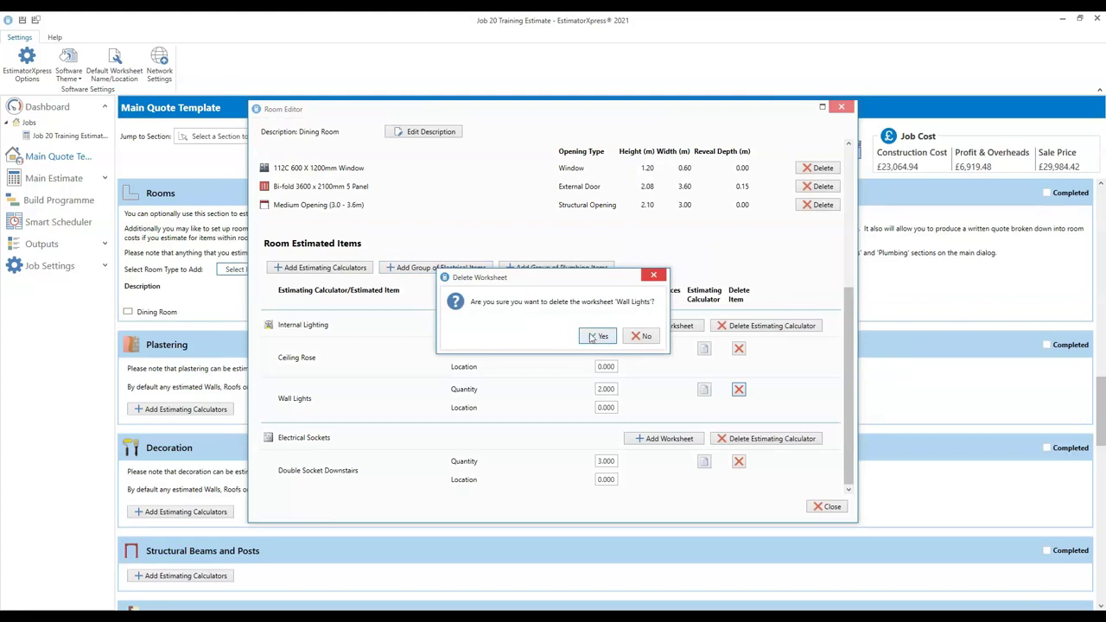
pyautogui.click(599, 338)
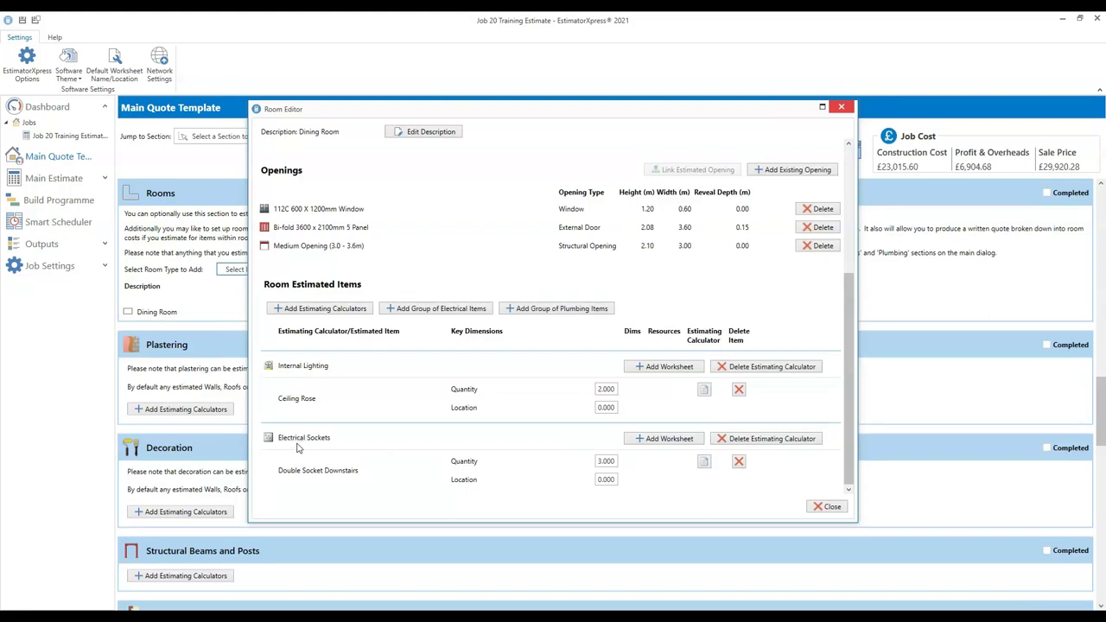
# Add a Double Socket With USB Downstairs worksheet to Electrical Sockets.
pyautogui.click(665, 439)
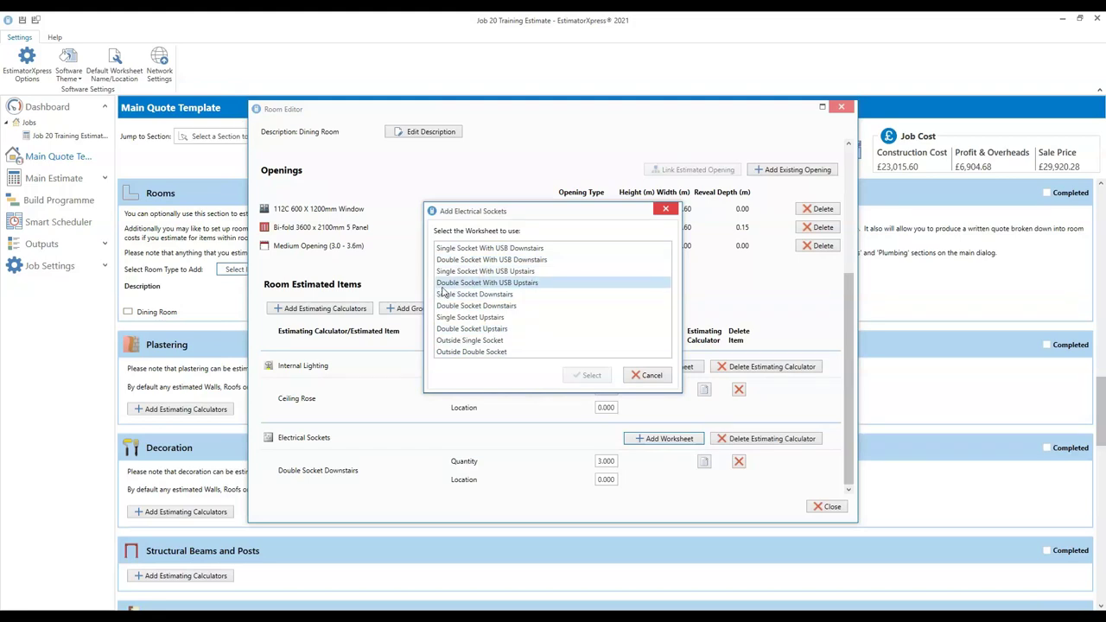
pyautogui.click(562, 261)
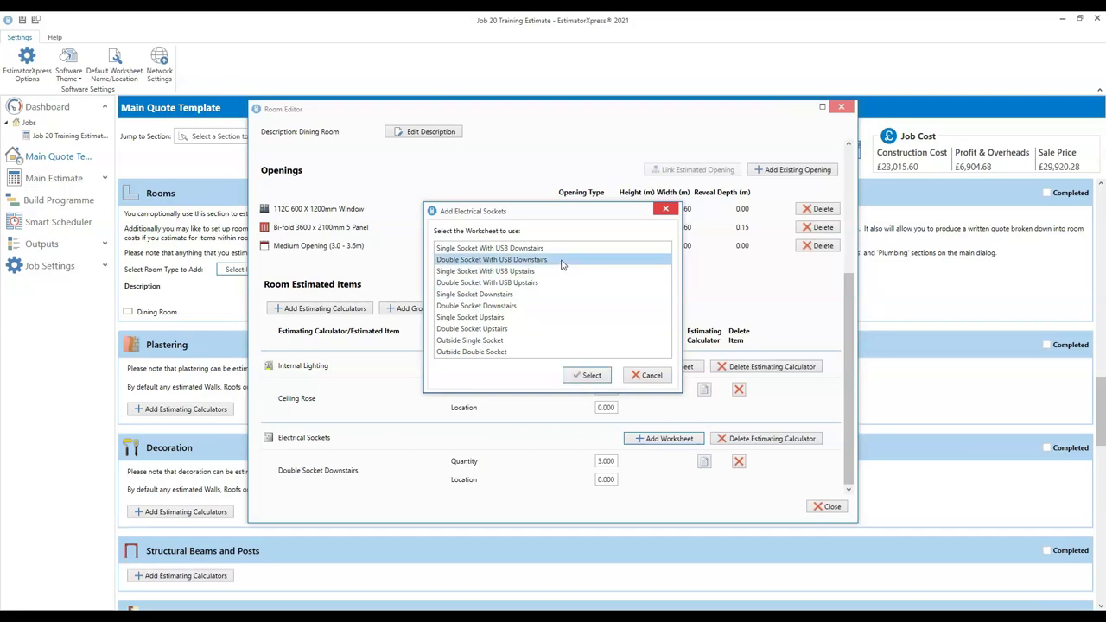
pyautogui.click(590, 376)
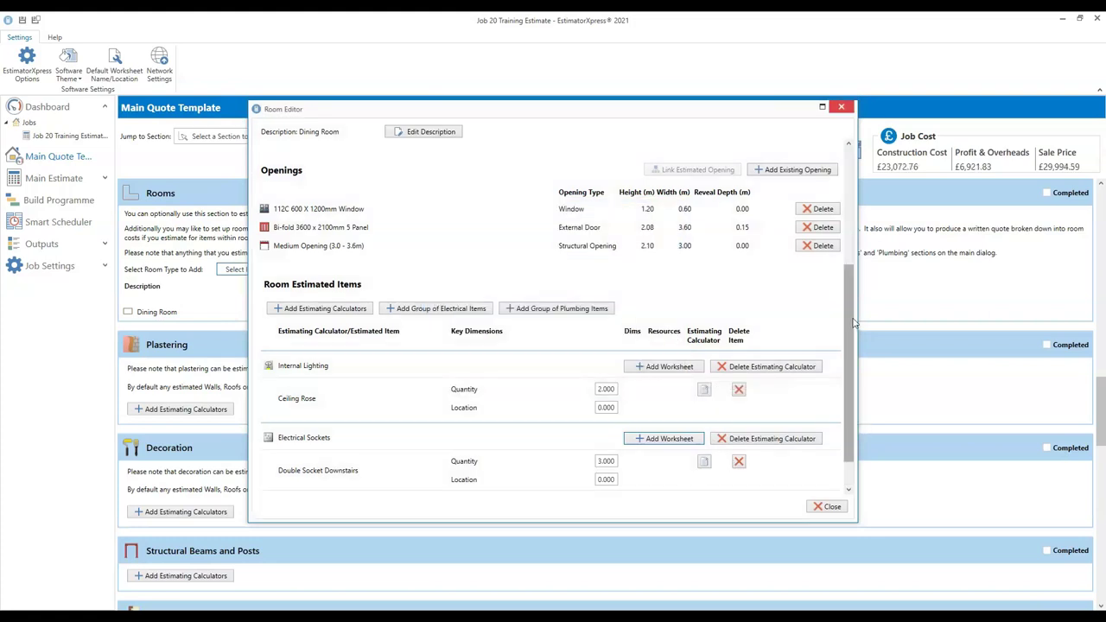
pyautogui.scroll(-1, 852, 326)
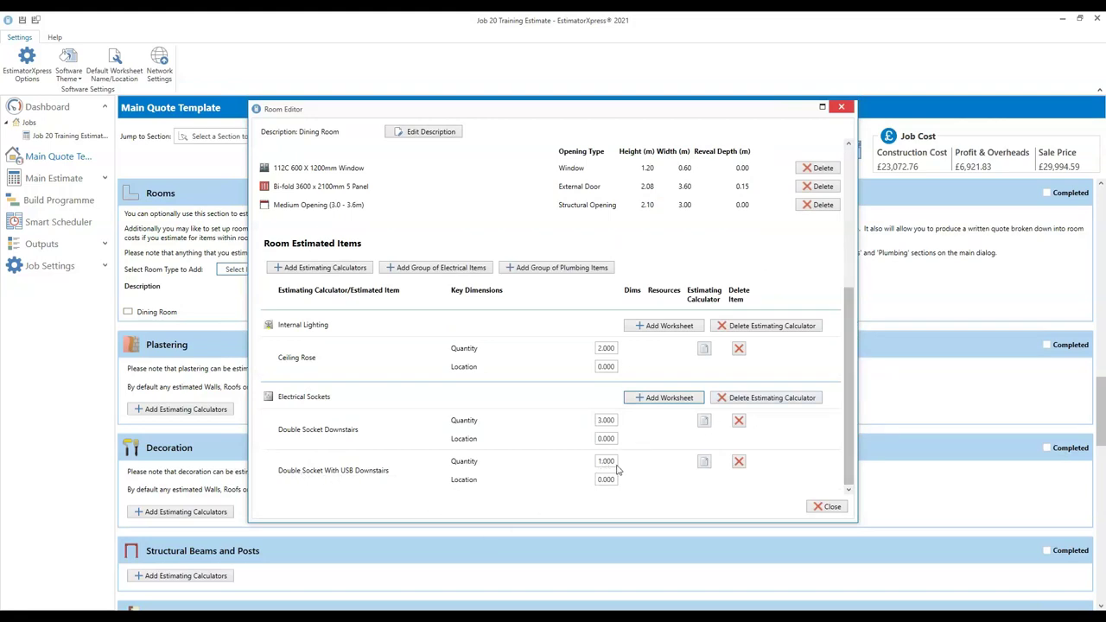
# Change the Double Socket Downstairs quantity from 3 to 2.
pyautogui.click(602, 420)
pyautogui.press('BackSpace')
pyautogui.write('2')
pyautogui.click(772, 480)
# Search the estimating calculators for 'engineer' and tick Engineered Wood Flooring.
pyautogui.click(332, 274)
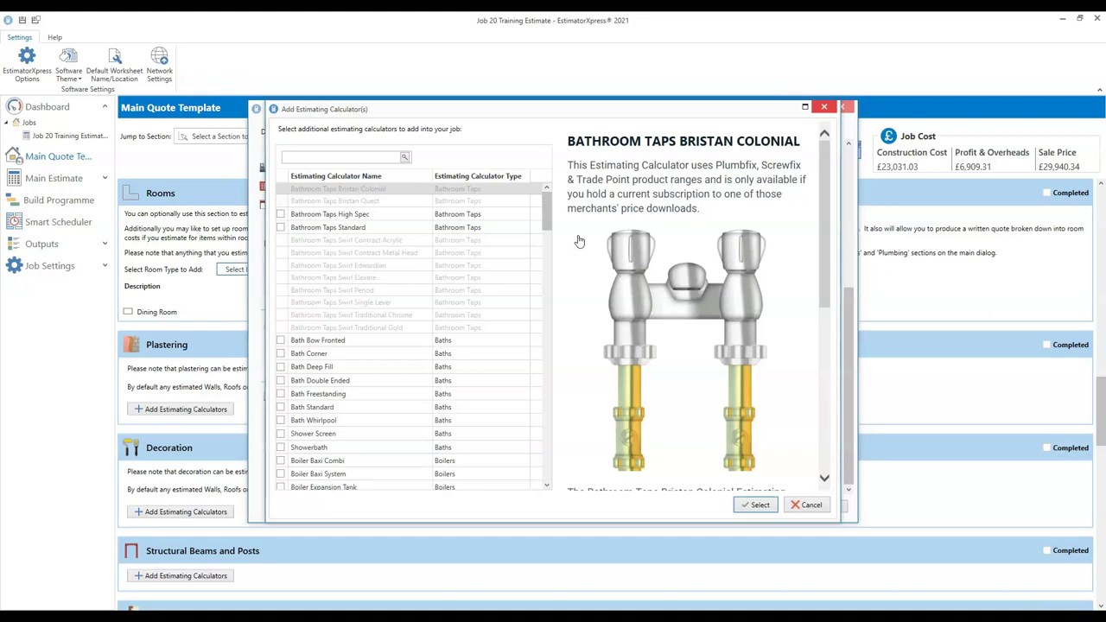
pyautogui.click(547, 213)
pyautogui.moveTo(547, 212); pyautogui.dragTo(554, 463)
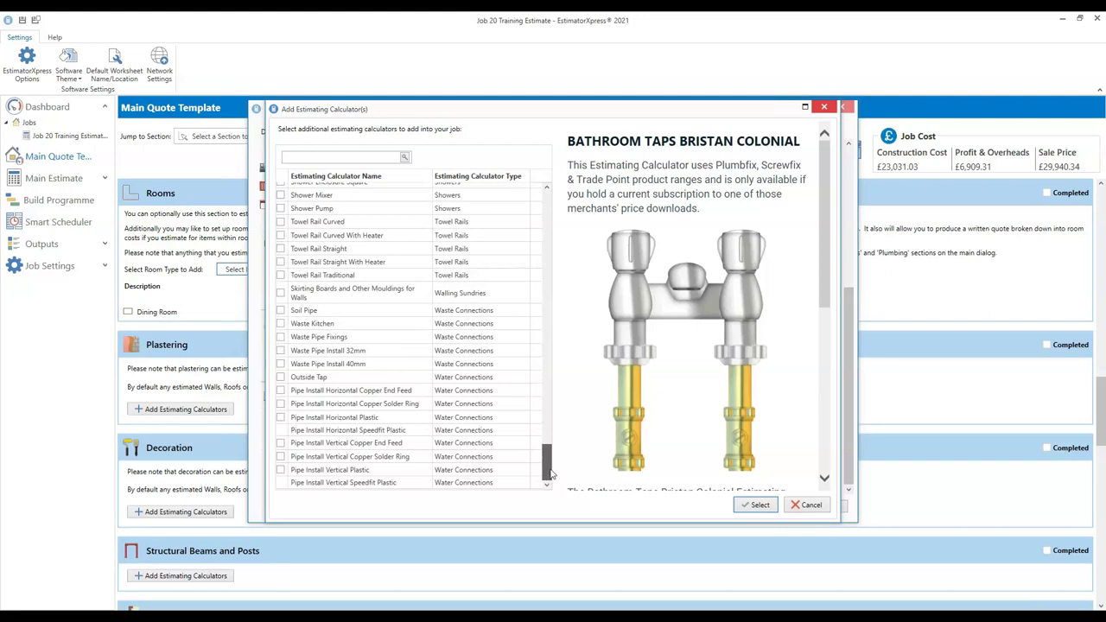
pyautogui.moveTo(553, 479); pyautogui.dragTo(536, 201)
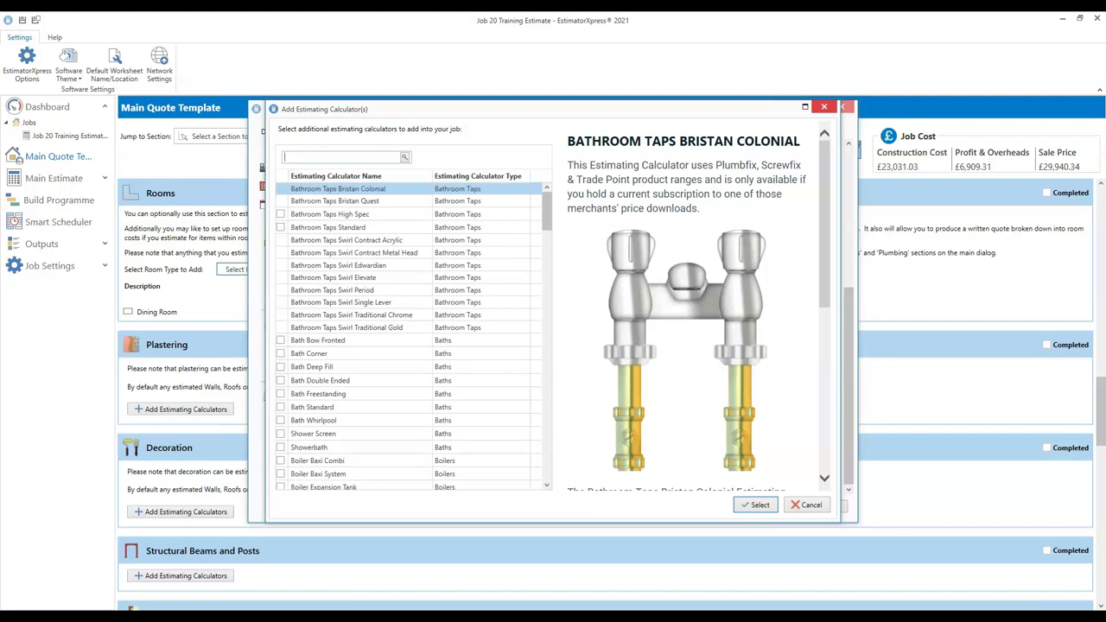
pyautogui.write('engineer')
pyautogui.click(406, 159)
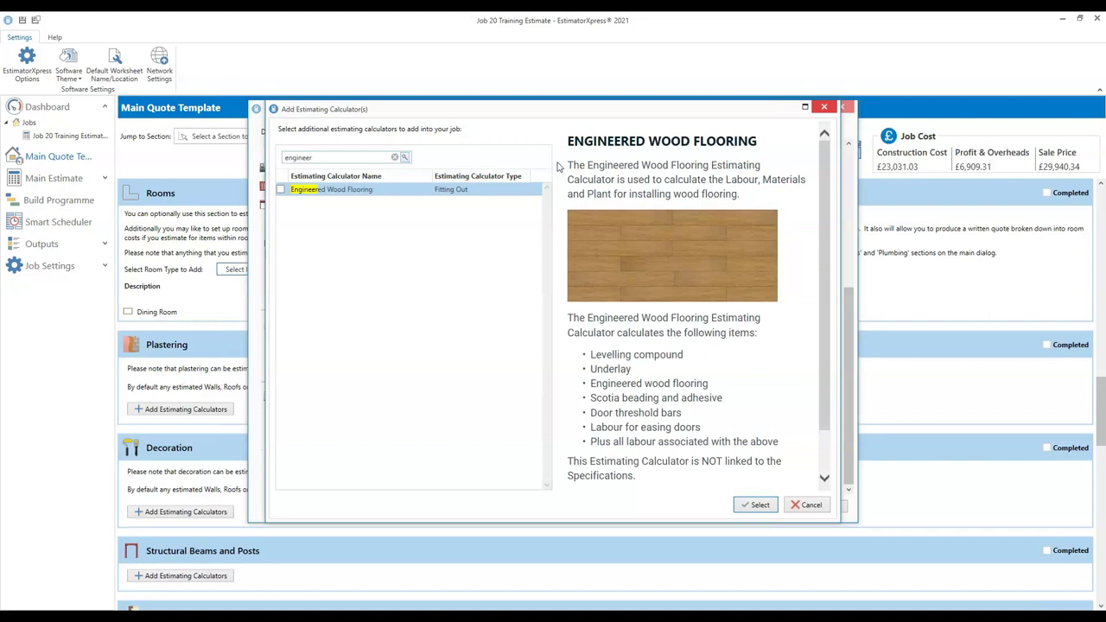
pyautogui.click(280, 191)
# Add Engineered Wood Flooring to the Dining Room and delete the Bathroom Taps Bristan Colonial calculator.
pyautogui.click(761, 506)
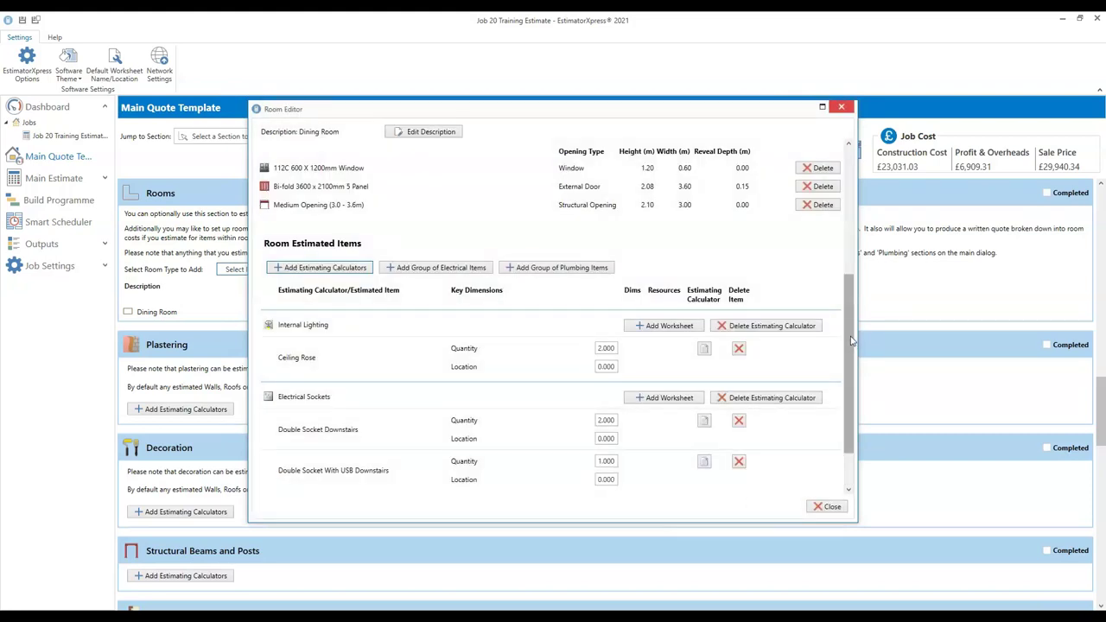
pyautogui.moveTo(851, 342); pyautogui.dragTo(852, 373)
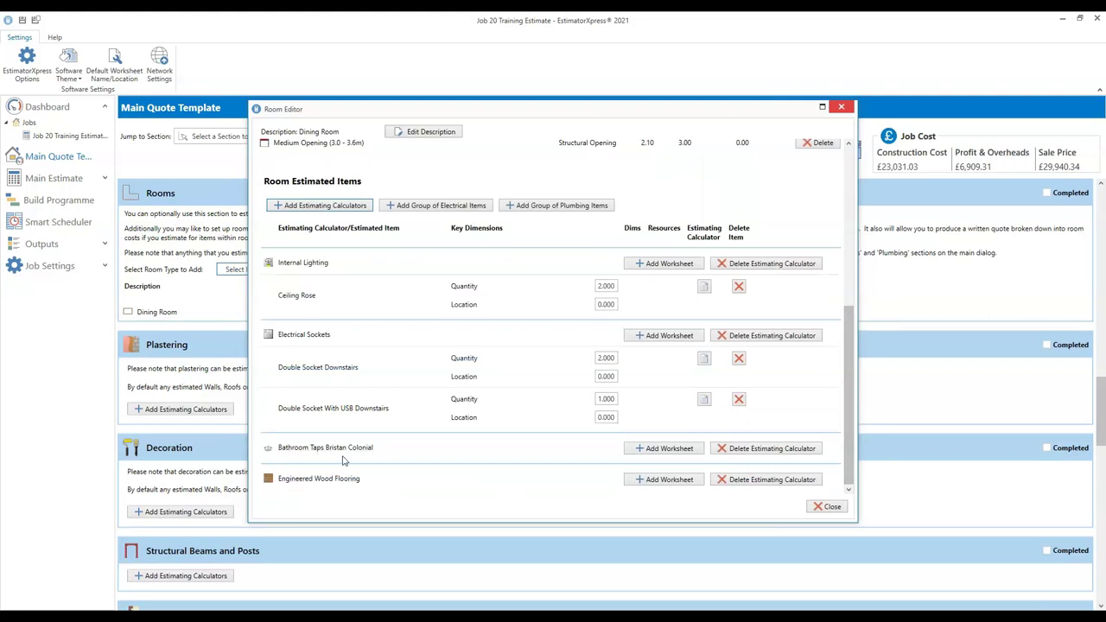
pyautogui.click(750, 455)
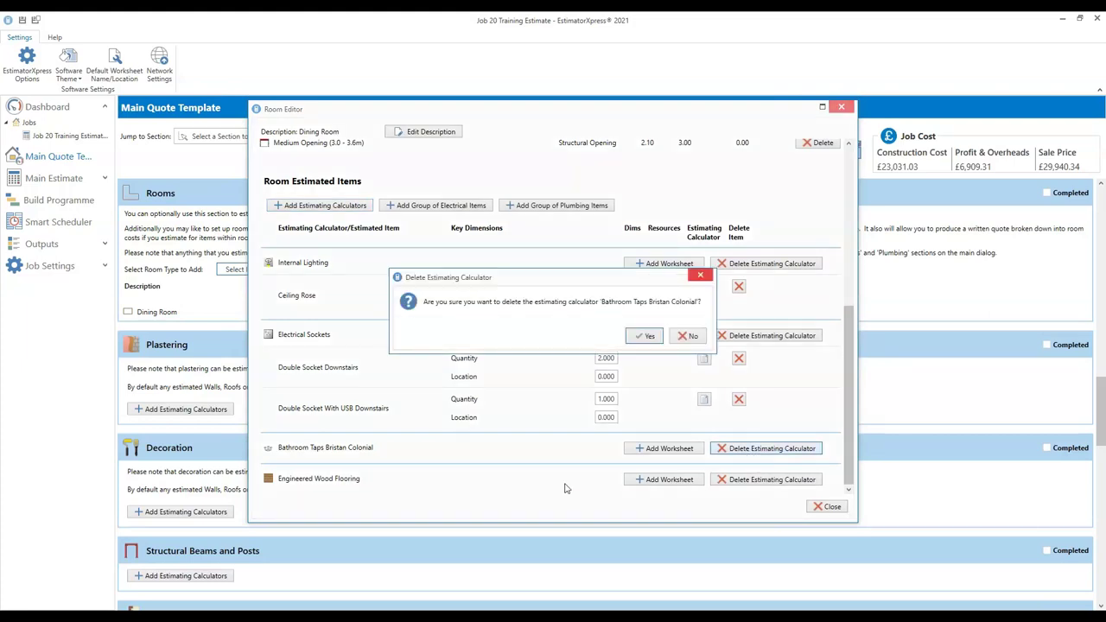
pyautogui.click(654, 340)
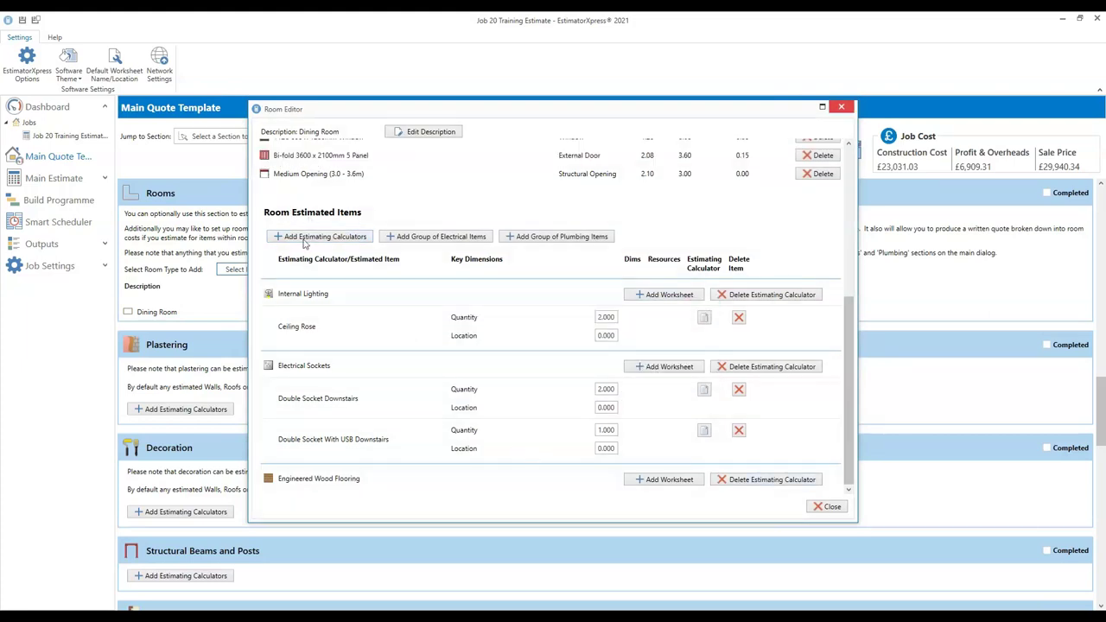
# Start the Engineered Wood Flooring worksheet and enter 35 as the cost per m².
pyautogui.click(671, 480)
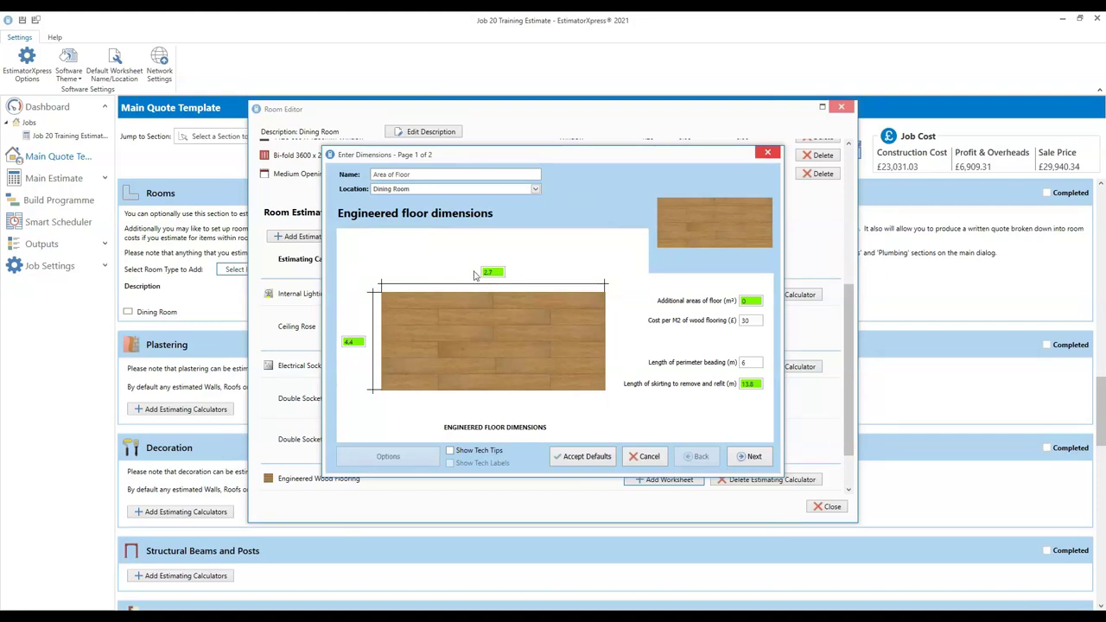
pyautogui.moveTo(502, 272)
pyautogui.click(752, 324)
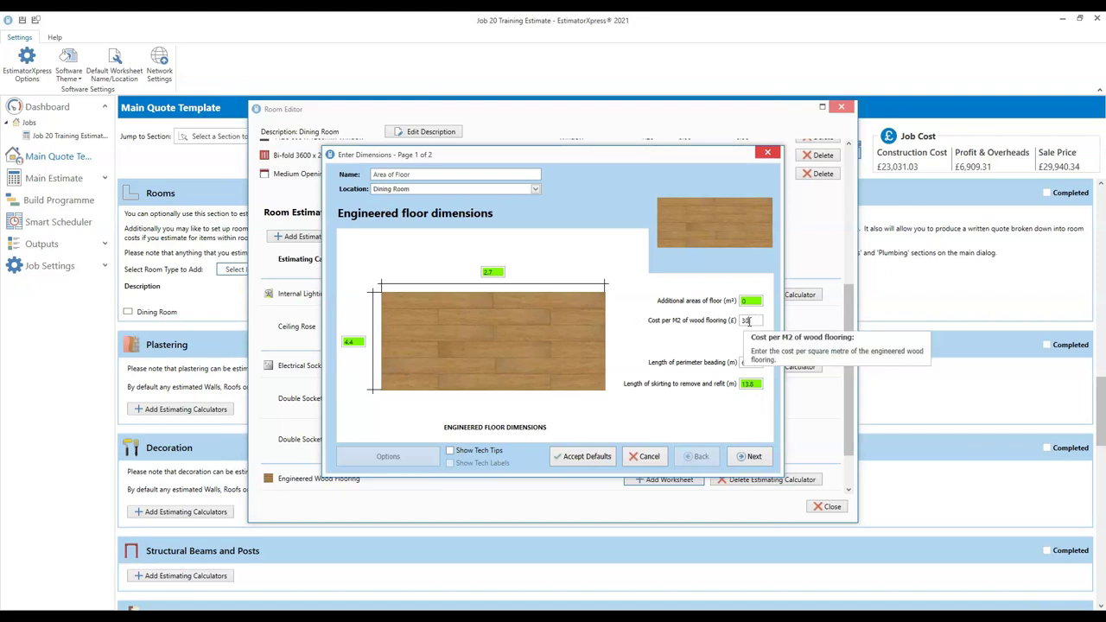
pyautogui.write('3')
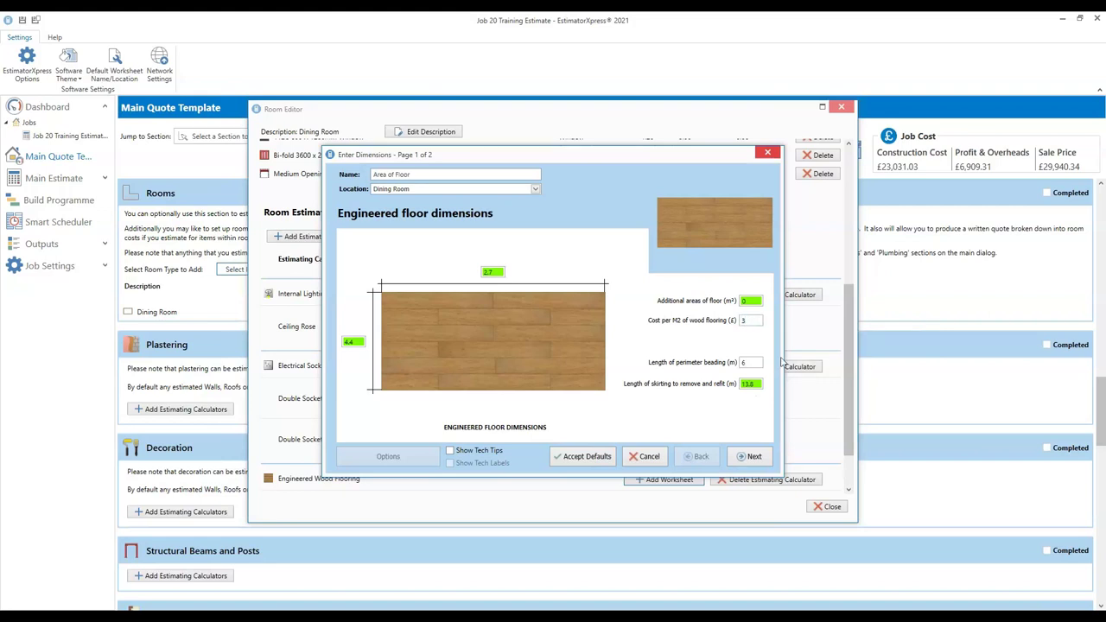
pyautogui.write('5')
# Turn on Show Tech Tips and set the skirting length to refit to 0.
pyautogui.click(495, 453)
pyautogui.moveTo(769, 394)
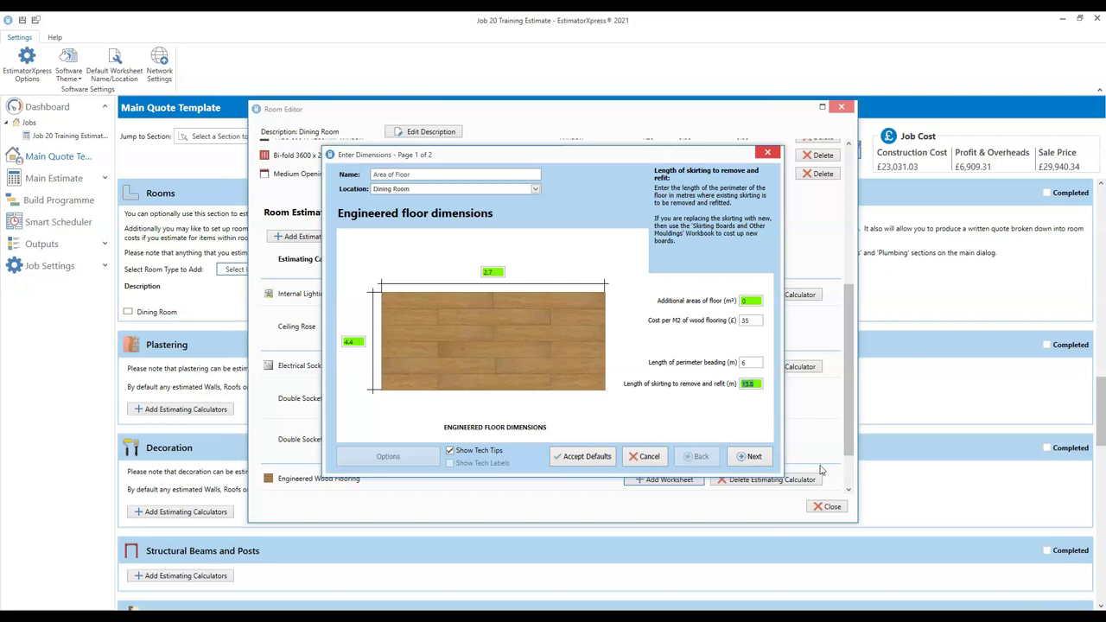
pyautogui.write('7')
pyautogui.click(743, 383)
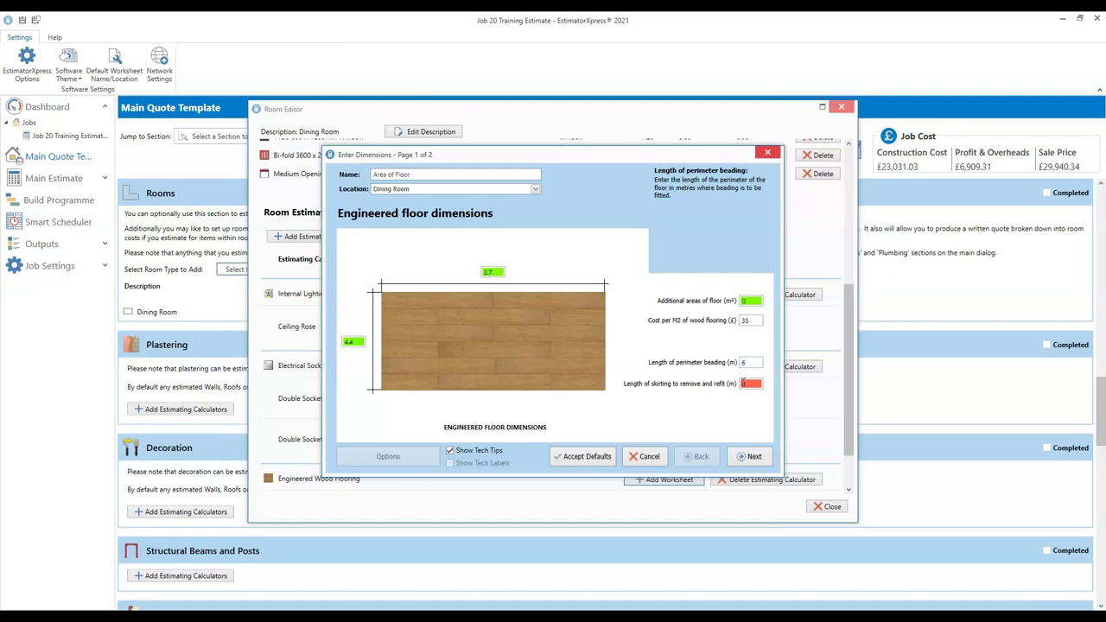
# On the floor details page, check sundry costs and set doors to remove, ease and refit to 0.
pyautogui.click(749, 458)
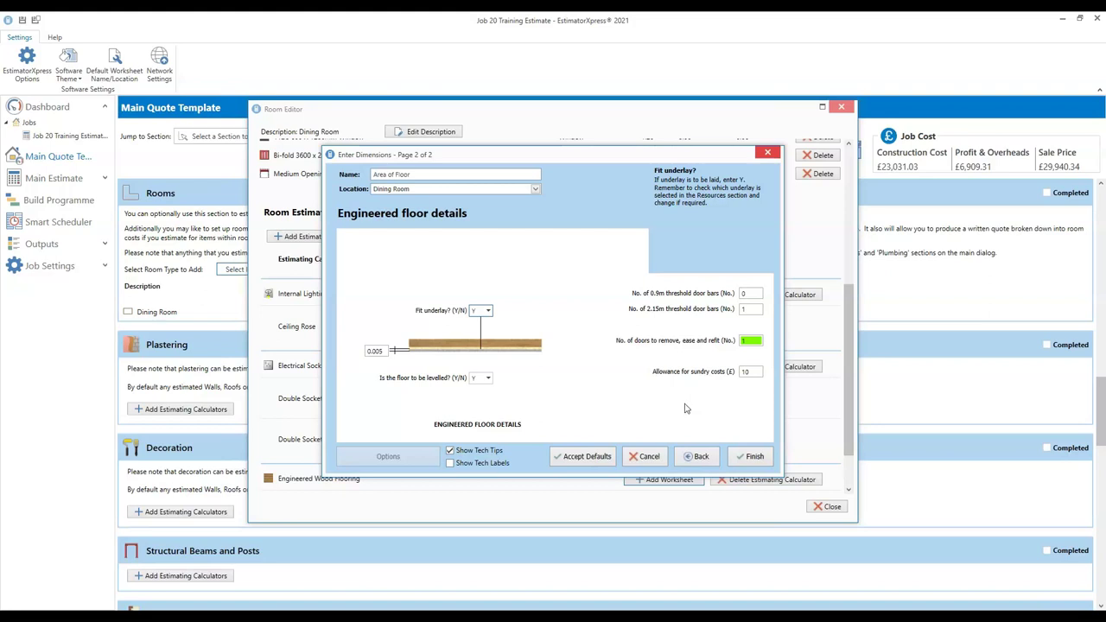
pyautogui.click(753, 371)
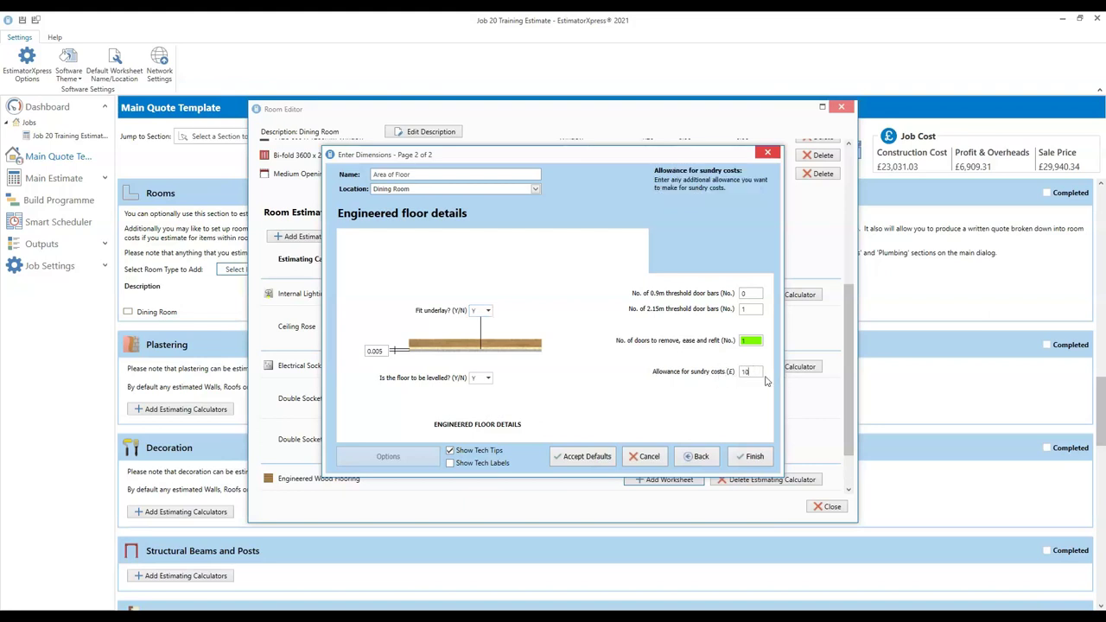
pyautogui.click(754, 341)
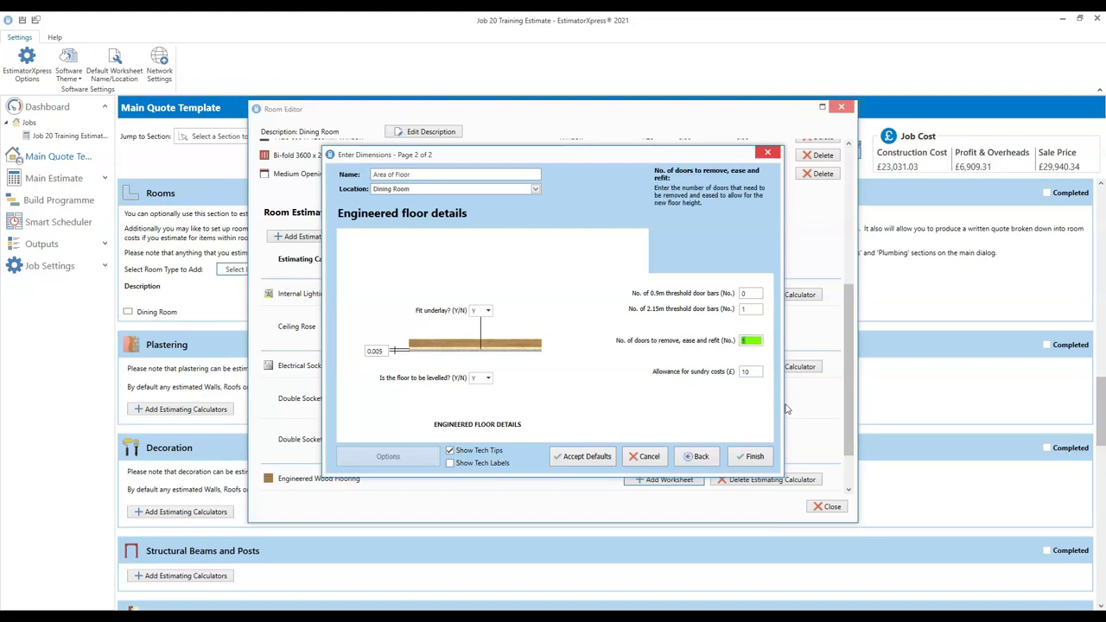
pyautogui.write('2')
# Finish the flooring worksheet, review the Dining Room's estimated items, and close the Room Editor.
pyautogui.click(754, 459)
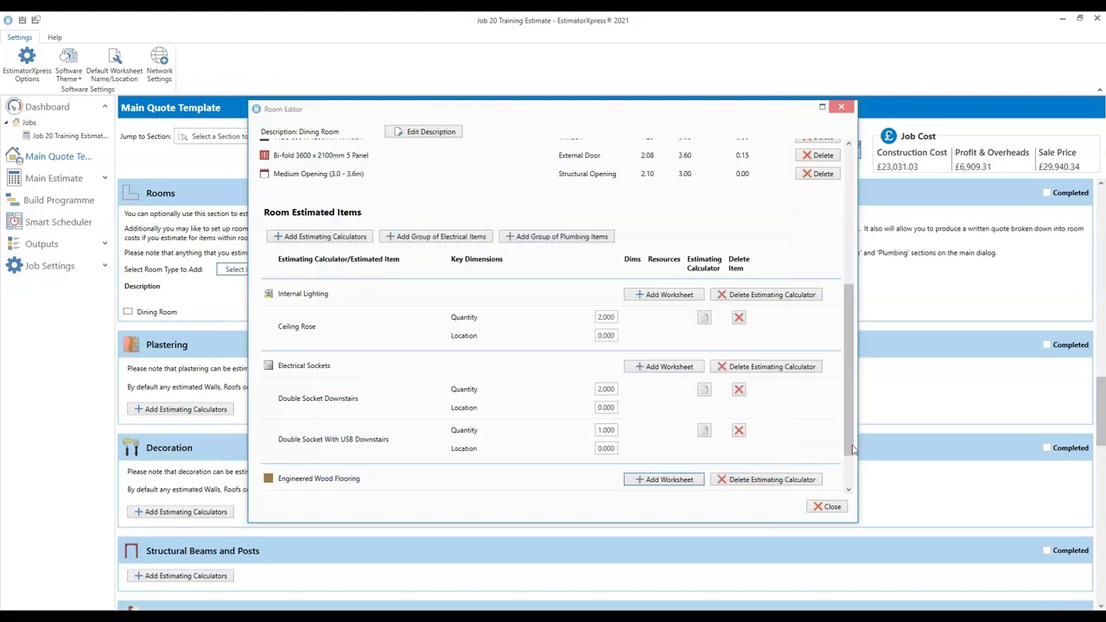
pyautogui.scroll(-2, 852, 433)
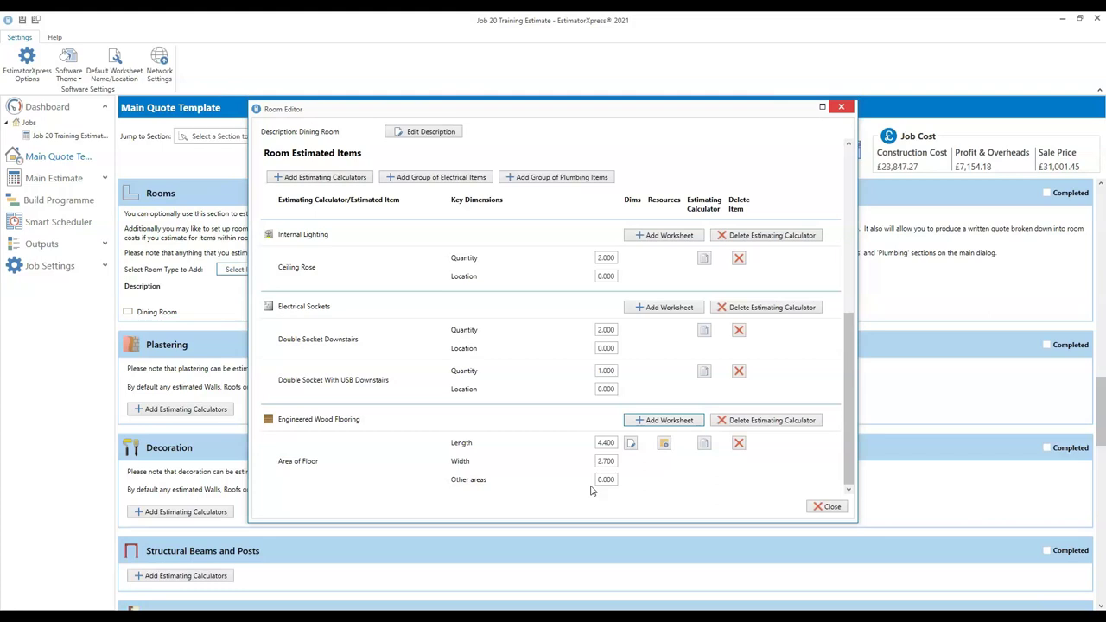
pyautogui.click(827, 510)
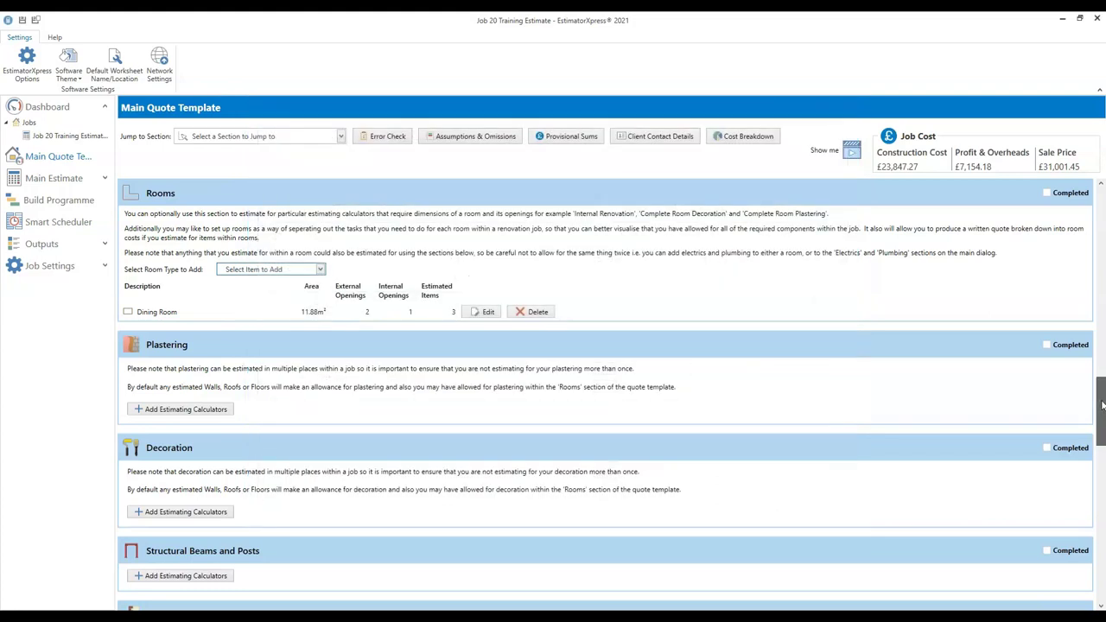
# Jump to the Electrics section, then on to the Plumbing section of the quote template.
pyautogui.click(341, 135)
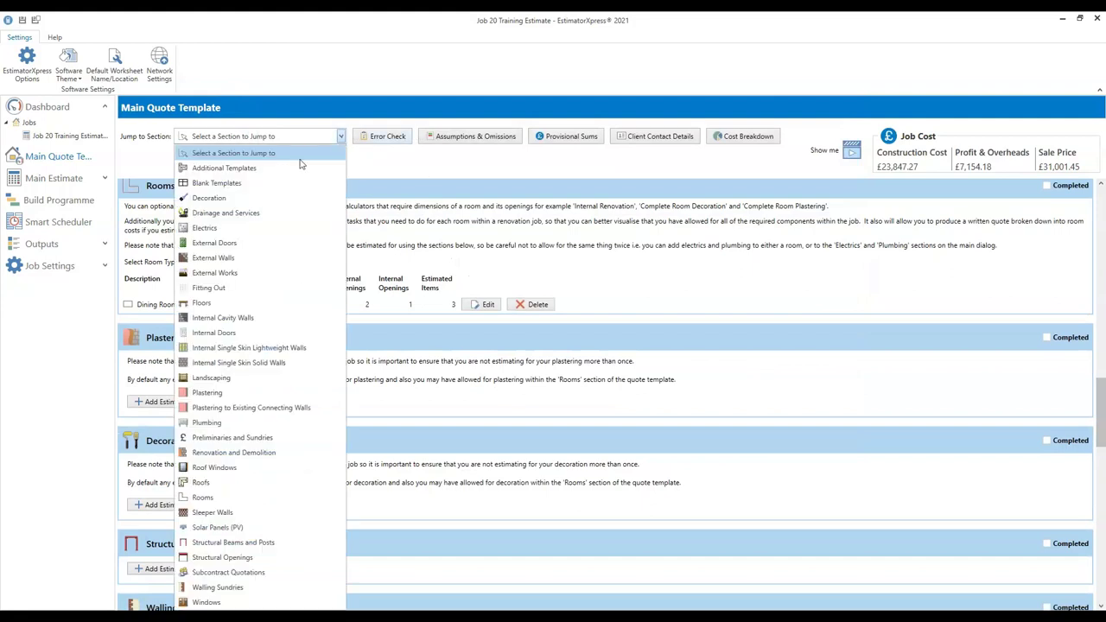
pyautogui.click(197, 229)
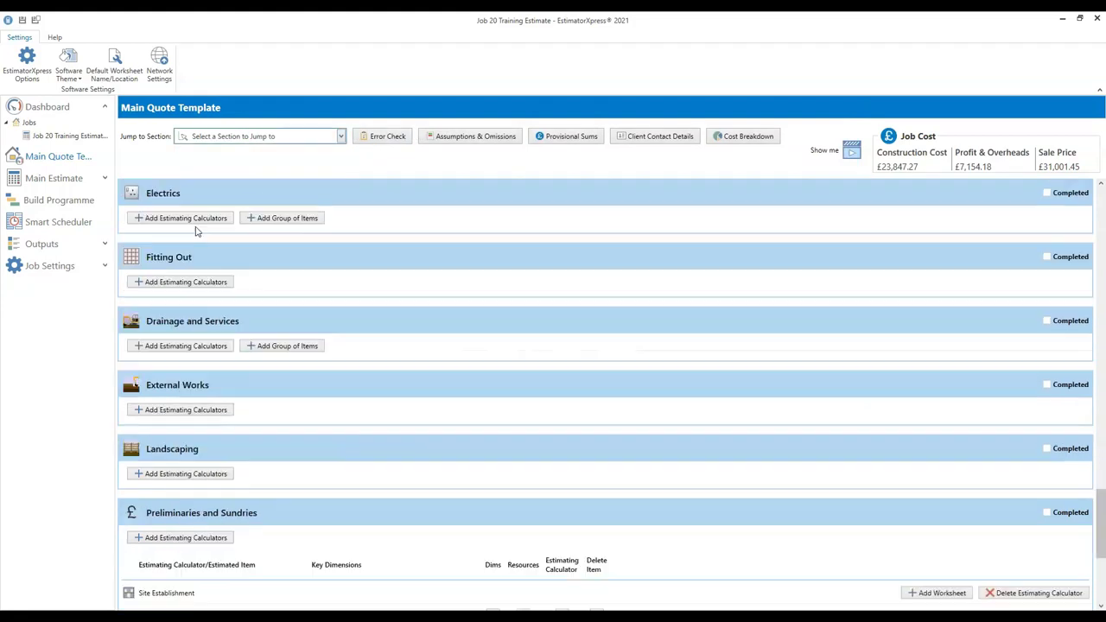
pyautogui.click(341, 138)
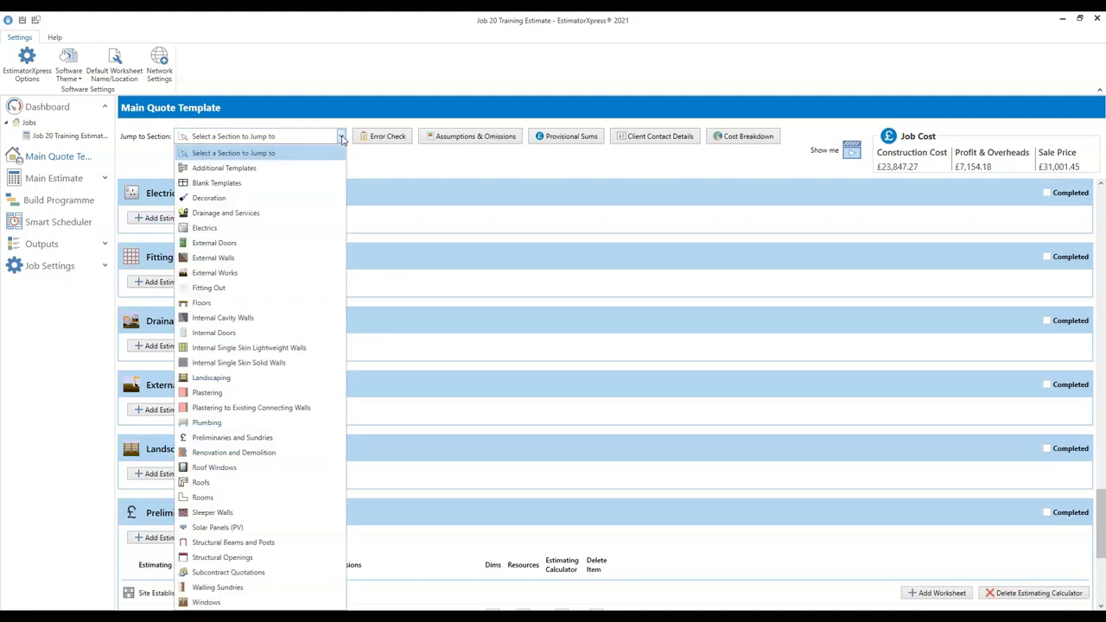
pyautogui.click(209, 423)
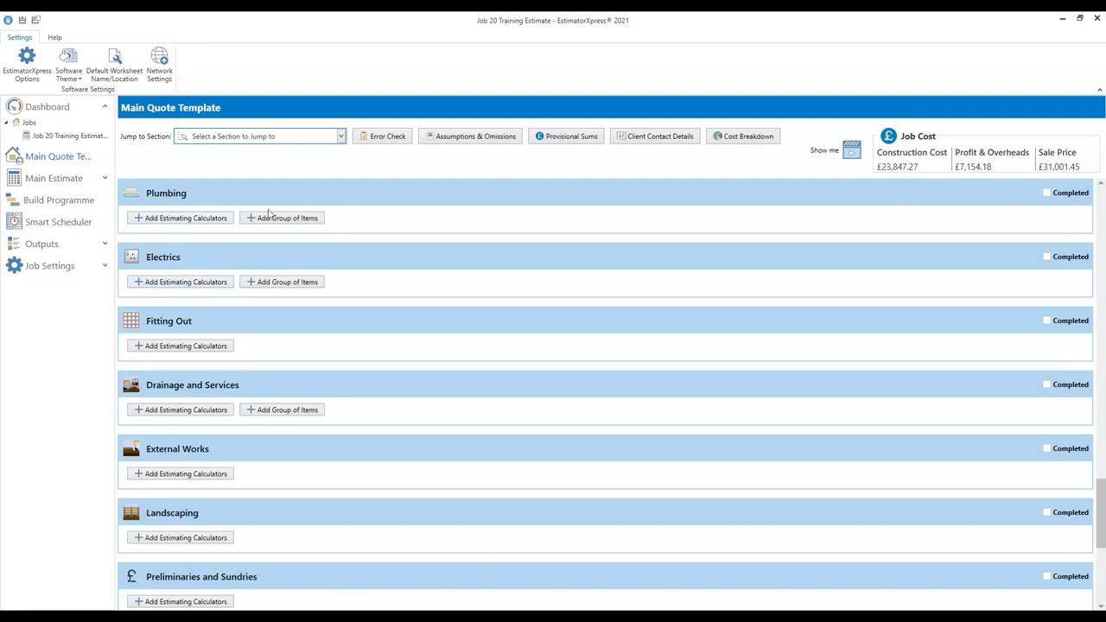
# Jump back to the Rooms section to see the Dining Room with 3 estimated items.
pyautogui.click(341, 138)
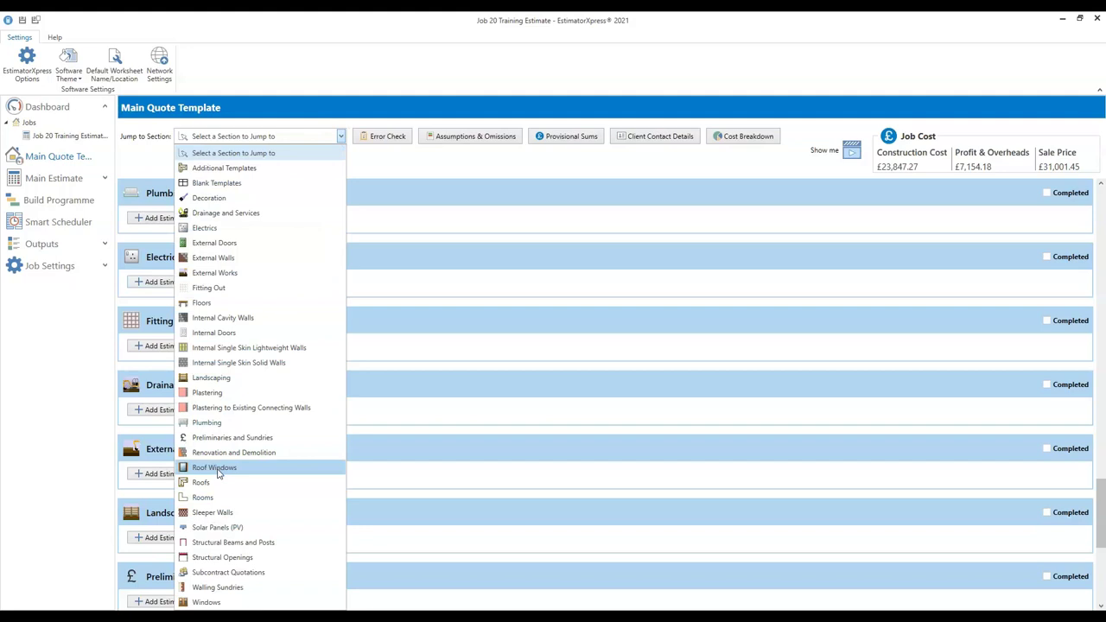
pyautogui.click(222, 499)
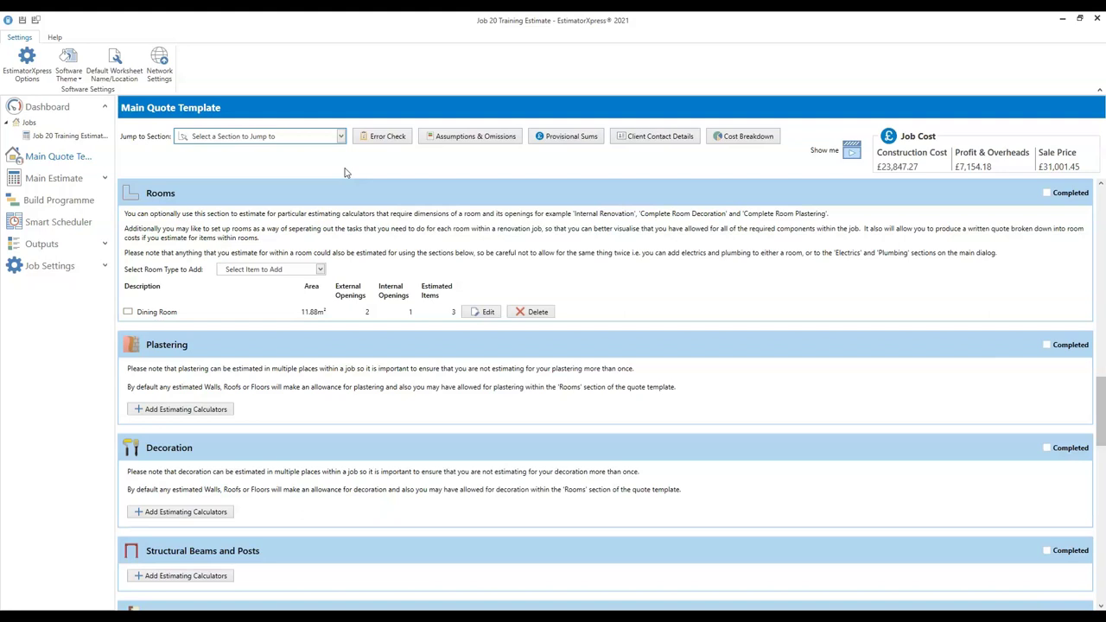
# Review the additional template type choices, dismiss them without adding one, and scroll back up.
pyautogui.moveTo(1102, 409); pyautogui.dragTo(1104, 569)
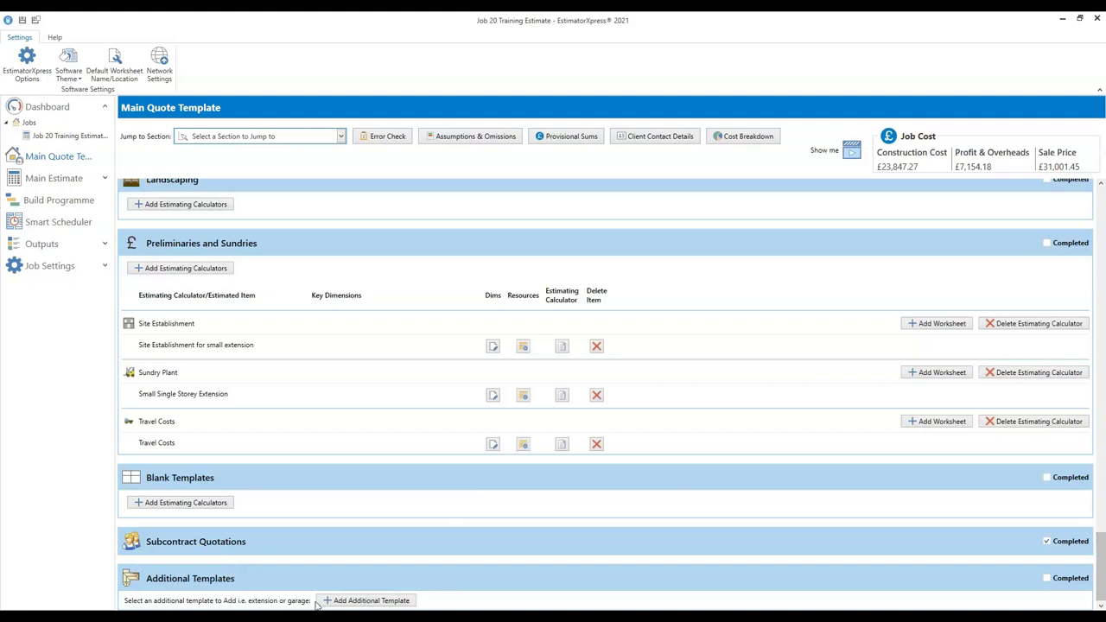
pyautogui.click(374, 602)
pyautogui.scroll(-1, 784, 307)
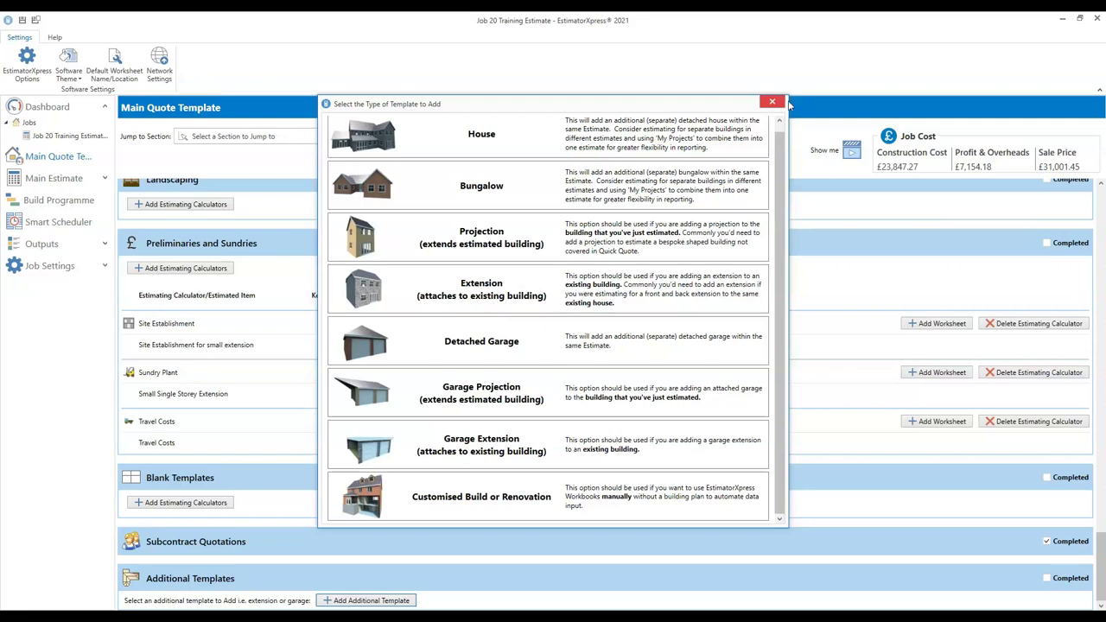
pyautogui.click(772, 102)
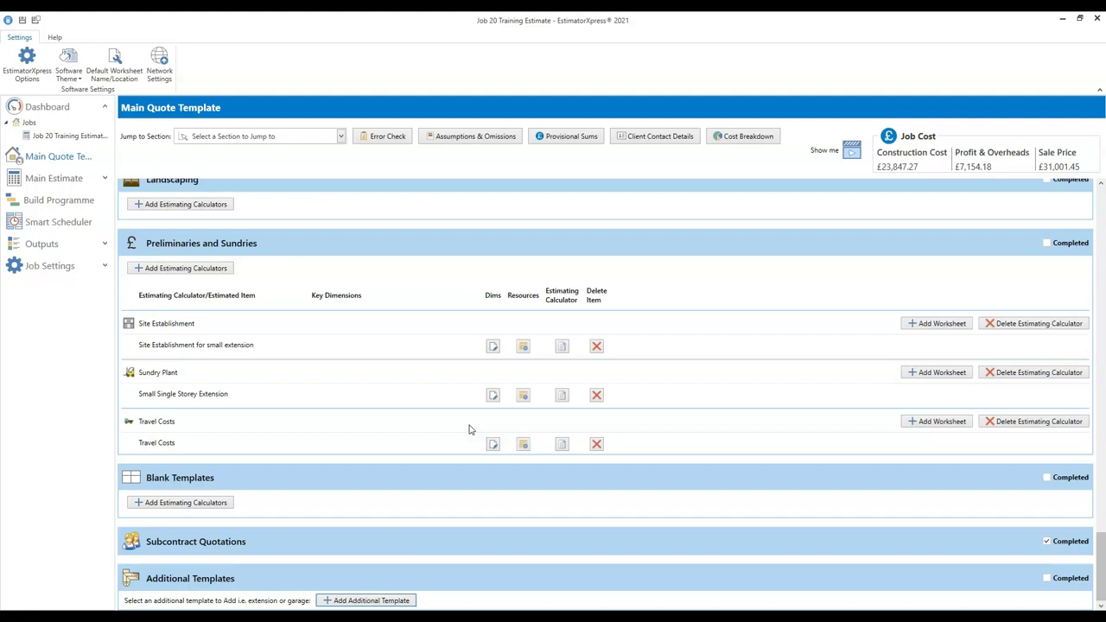
pyautogui.scroll(10, 929, 347)
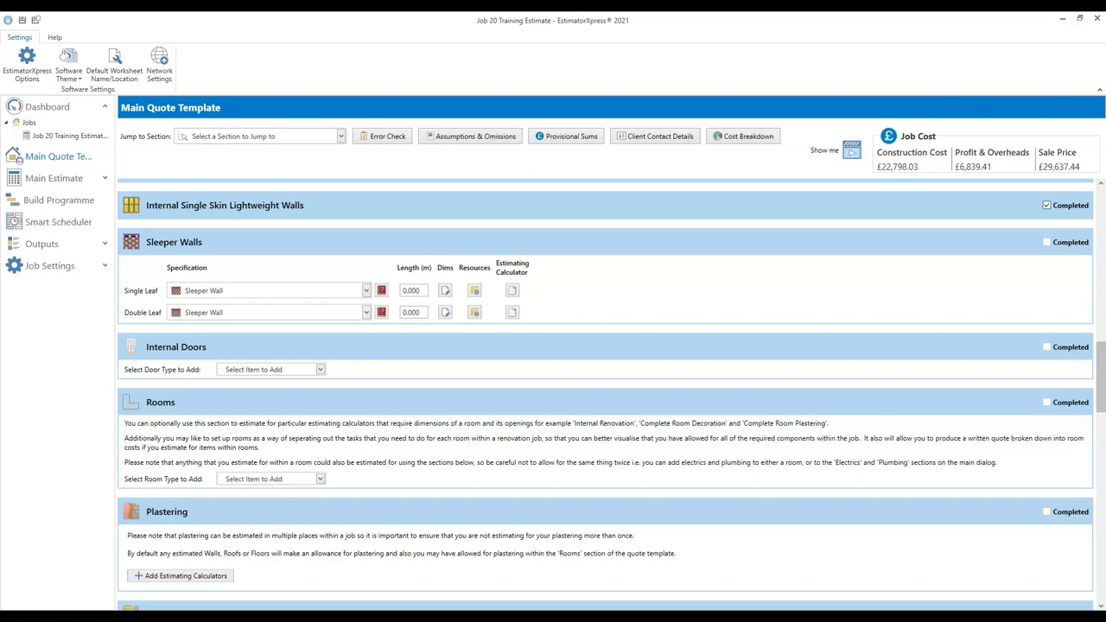
# Expand the Roofs section of the Job 20 quote and launch its Lean To Roof estimating calculator.
pyautogui.moveTo(1103, 346); pyautogui.dragTo(1103, 275)
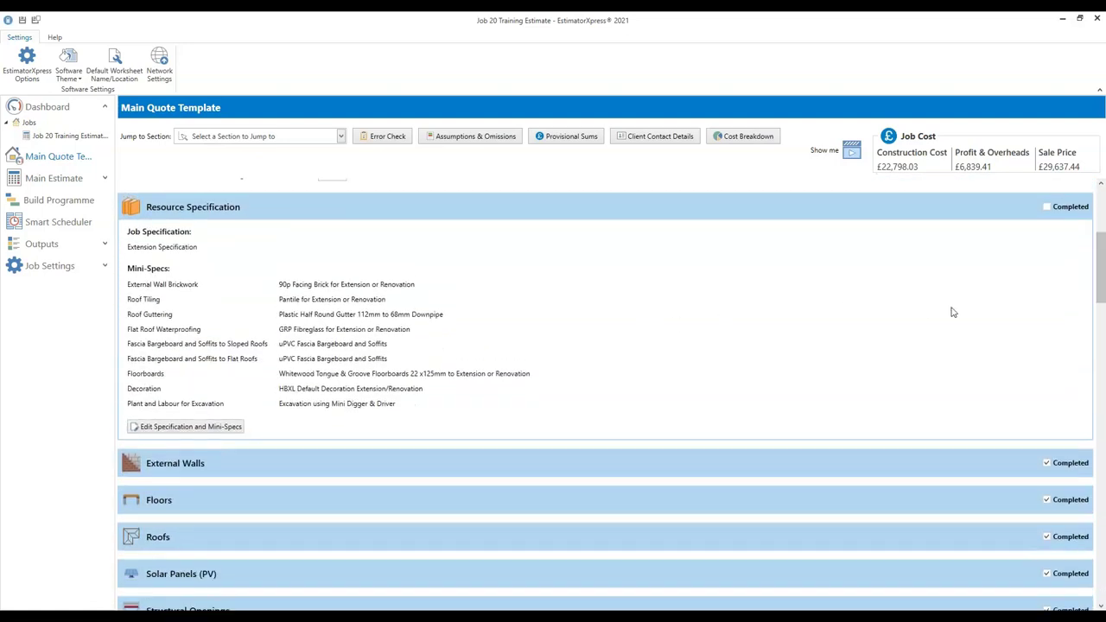
pyautogui.scroll(-1, 953, 312)
pyautogui.scroll(-1, 954, 312)
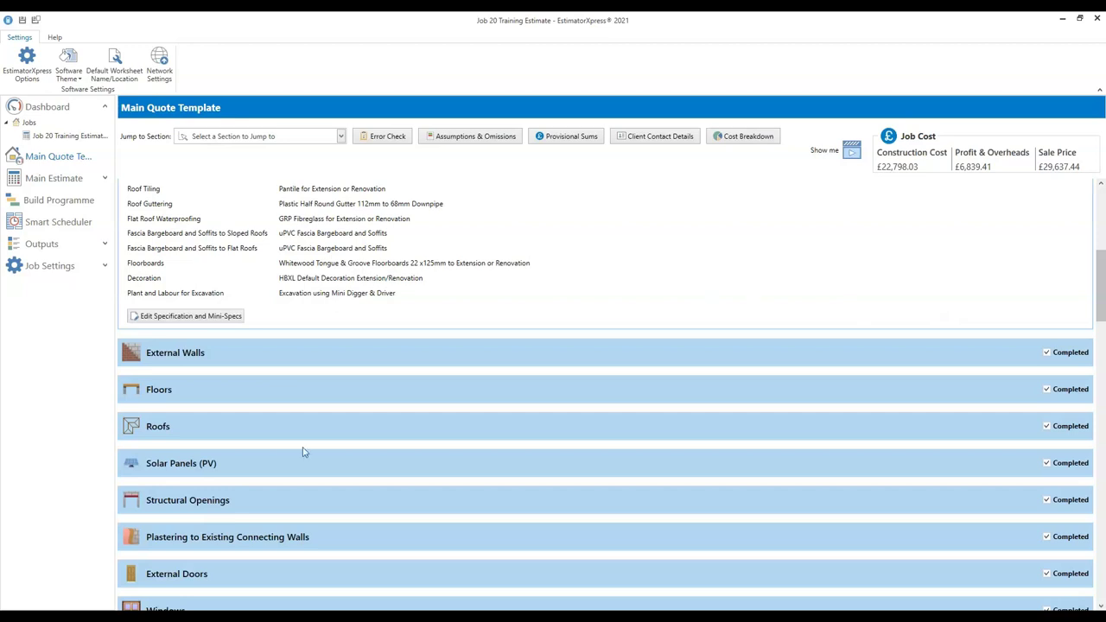
pyautogui.click(1047, 426)
pyautogui.scroll(-1, 537, 449)
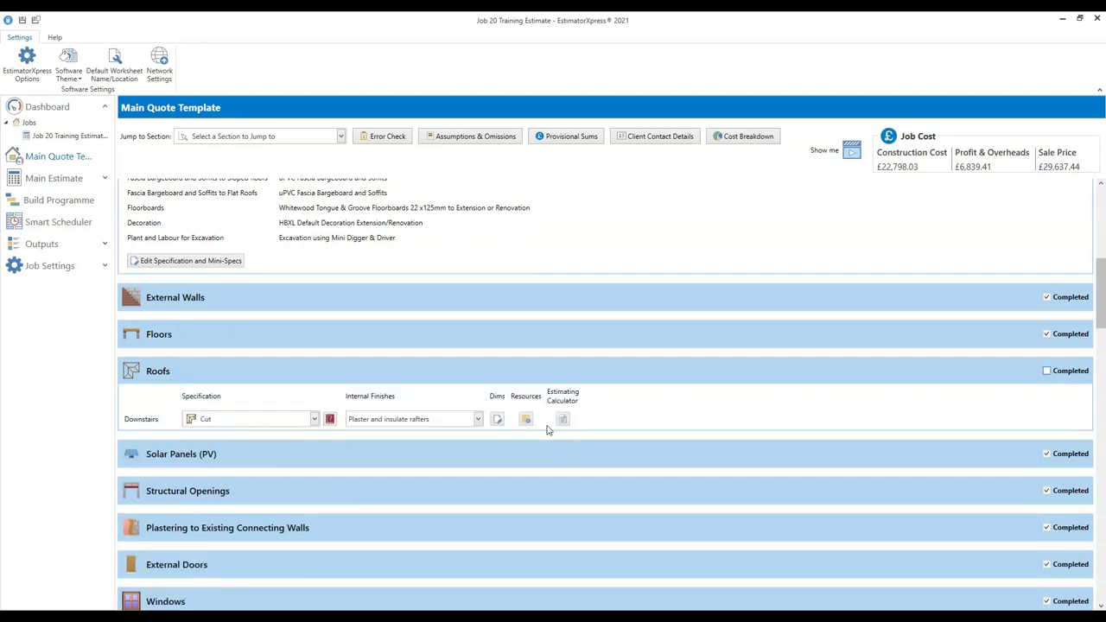
pyautogui.click(563, 422)
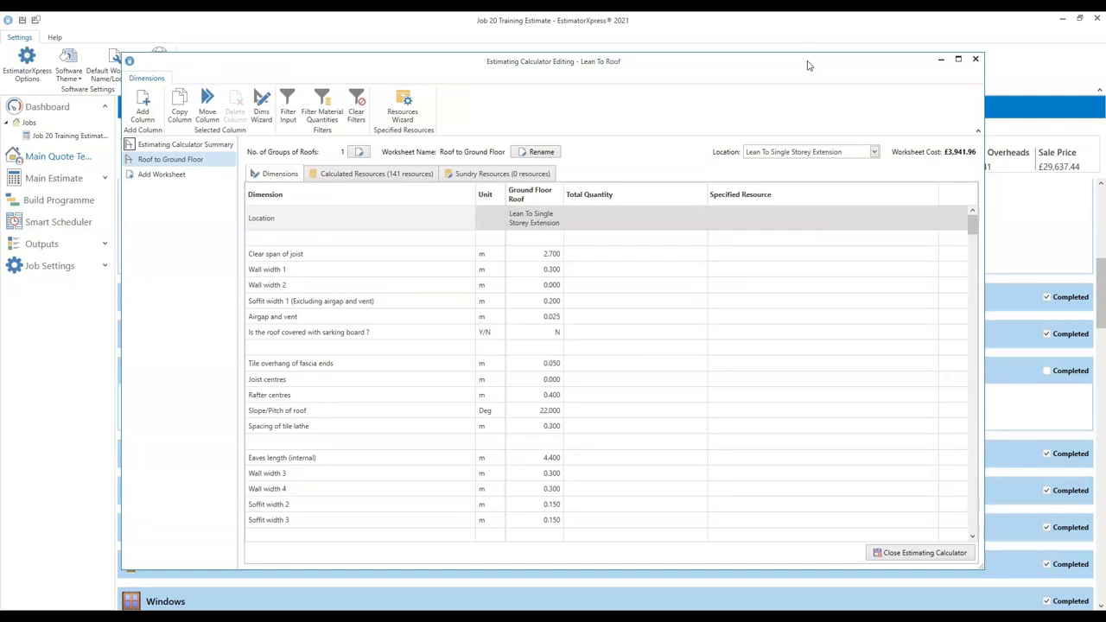
# Maximize the Lean To Roof calculator and display its 141 calculated resources.
pyautogui.doubleClick(809, 66)
pyautogui.moveTo(1094, 188)
pyautogui.mouseDown()
pyautogui.moveTo(1086, 296)
pyautogui.moveTo(1091, 186)
pyautogui.mouseUp()
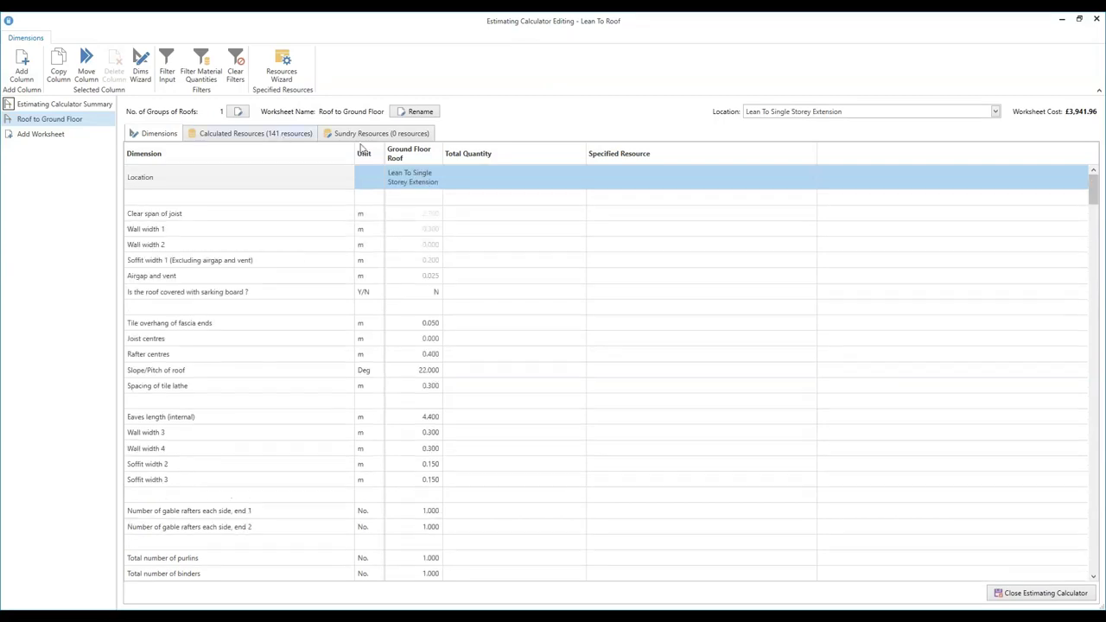
pyautogui.click(244, 136)
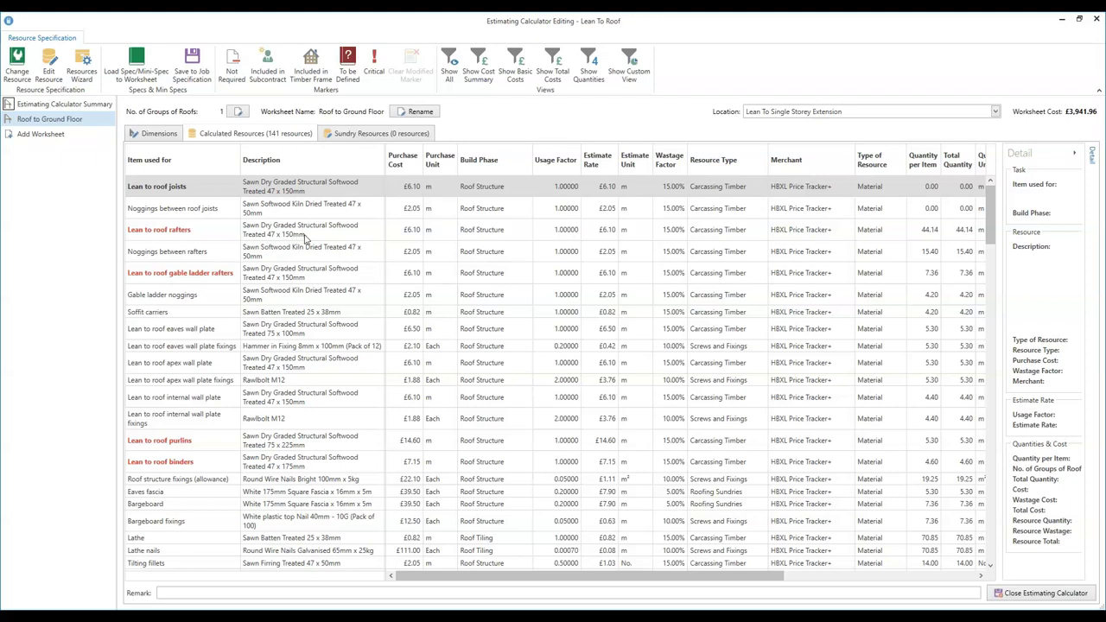
# Pick the Lean to roof joists row and start changing its resource.
pyautogui.click(309, 238)
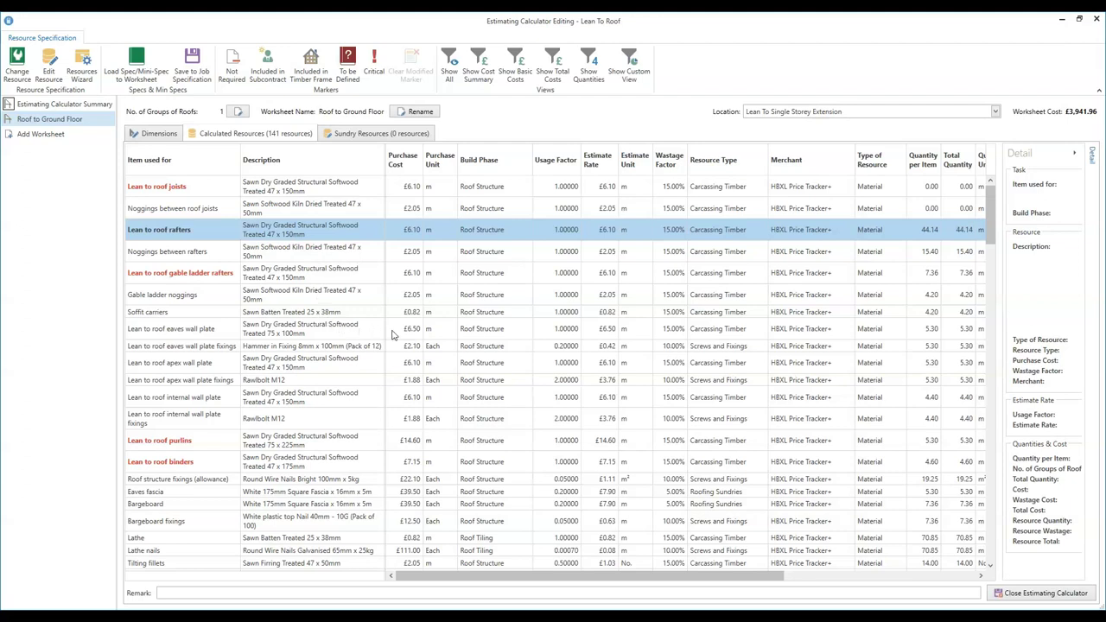
pyautogui.click(315, 331)
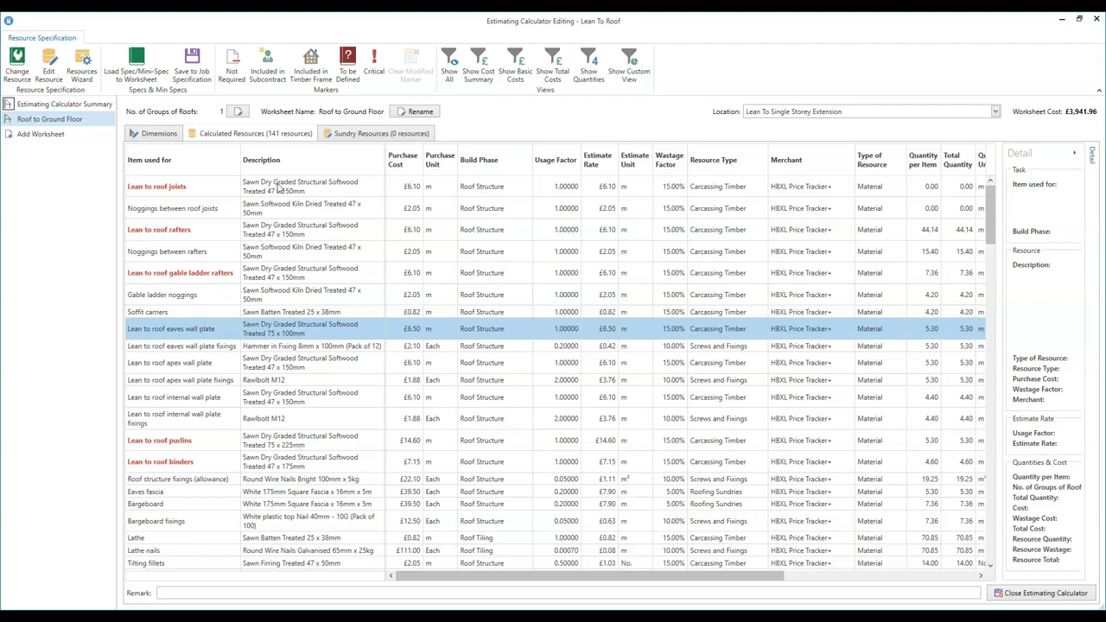
pyautogui.click(276, 189)
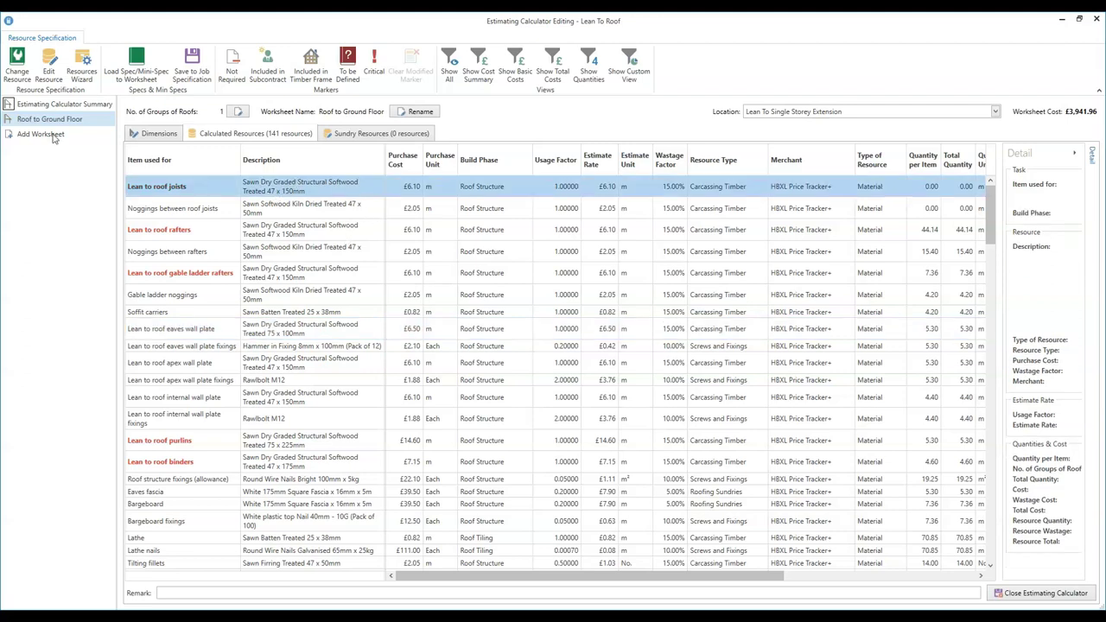
pyautogui.click(19, 72)
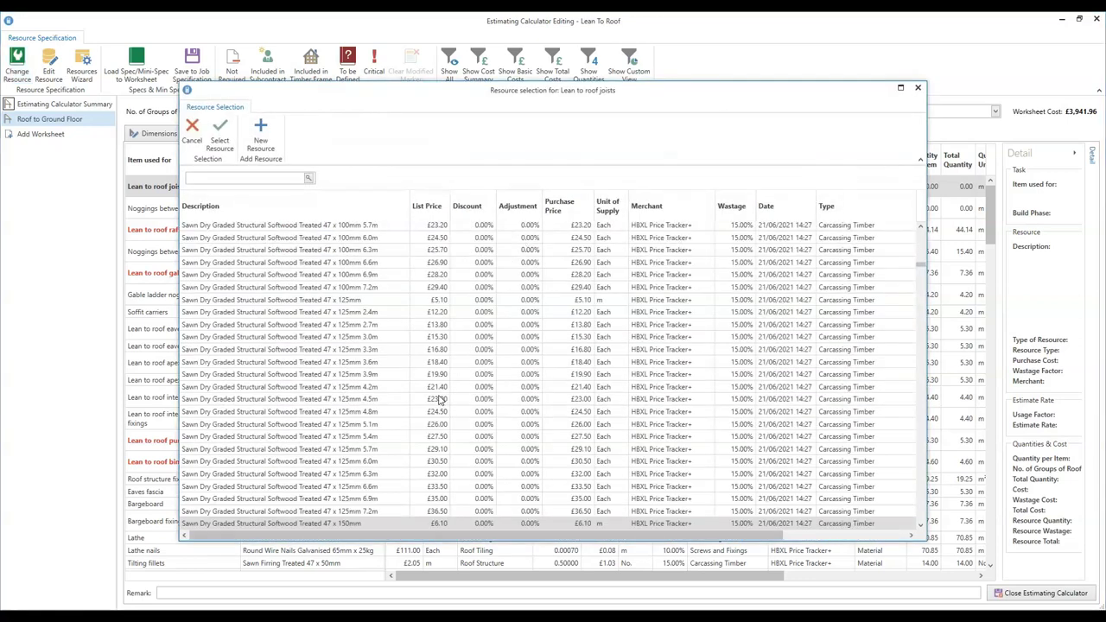
# Replace the joist resource with Sawn Dry Graded Structural Softwood Treated 47 x 175mm at £7.15/m.
pyautogui.scroll(-3, 439, 400)
pyautogui.scroll(-6, 440, 400)
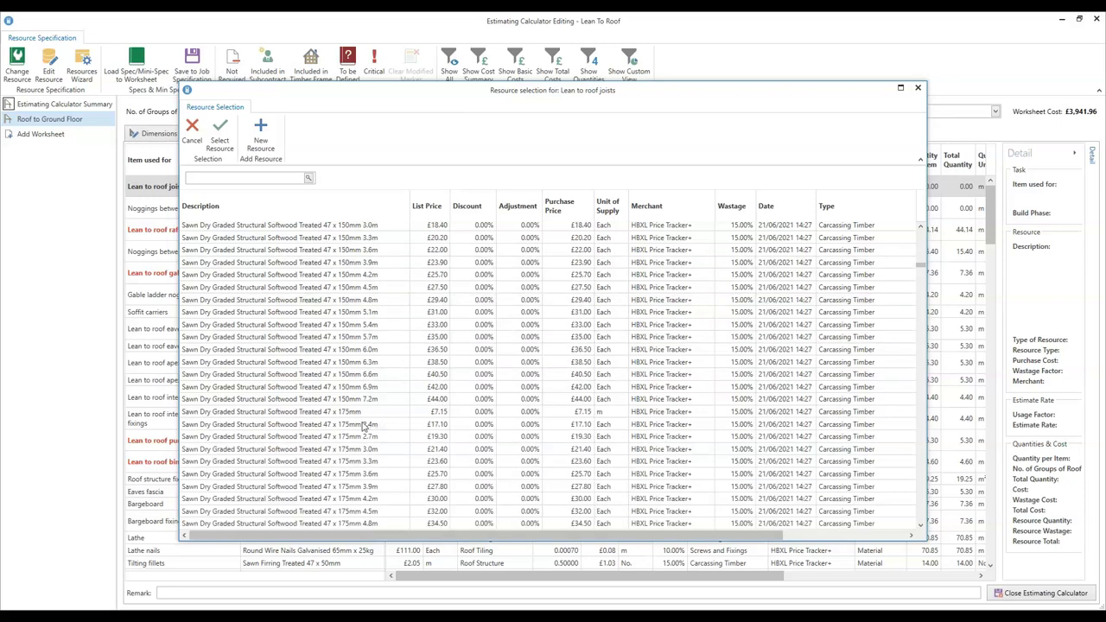
pyautogui.click(355, 413)
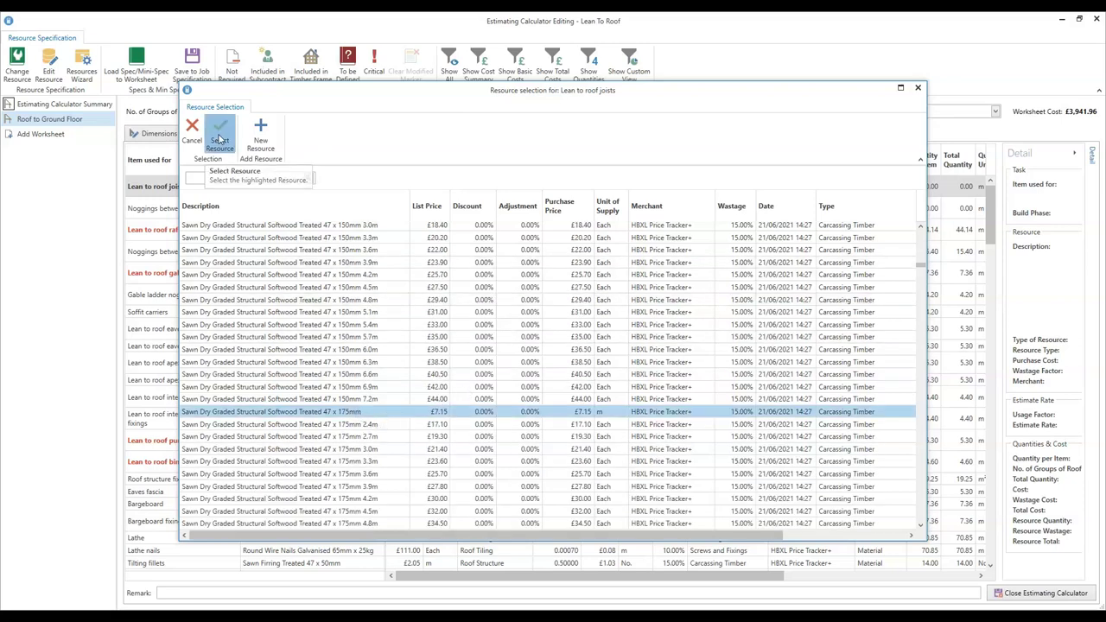
pyautogui.click(219, 140)
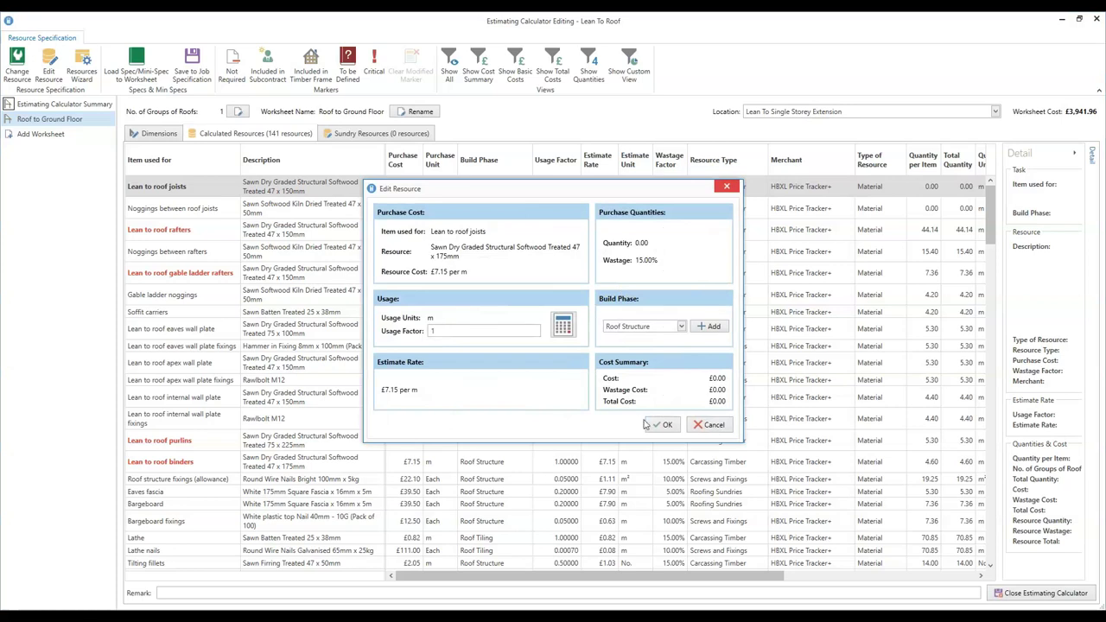
pyautogui.click(664, 425)
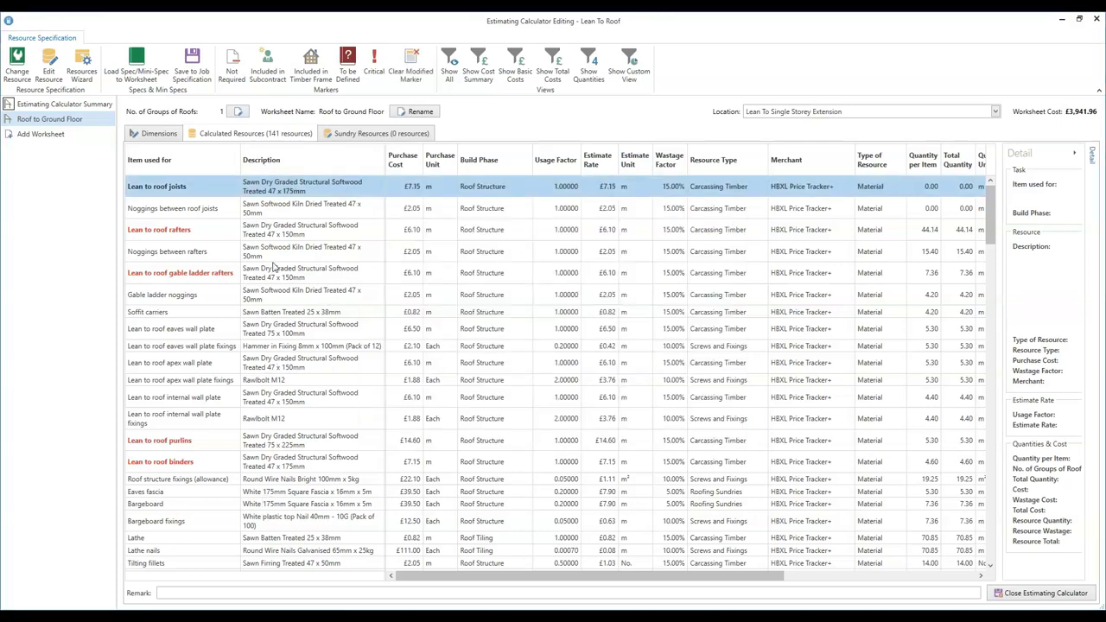
pyautogui.click(157, 135)
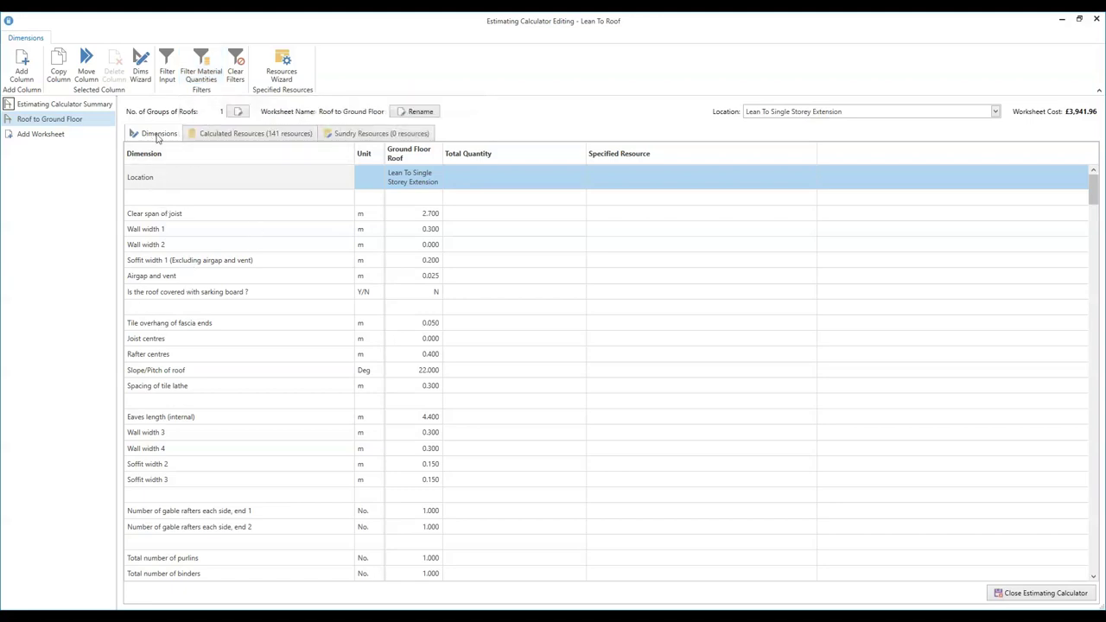
# Filter the roof's material quantities by specified resource, then close the calculator.
pyautogui.click(206, 81)
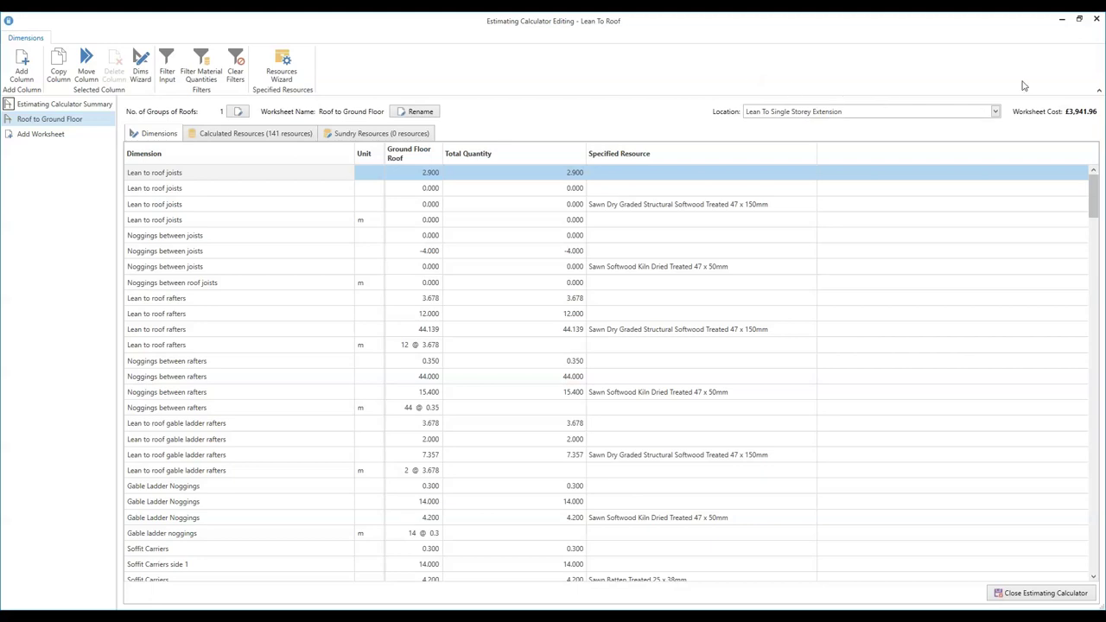
pyautogui.click(1097, 18)
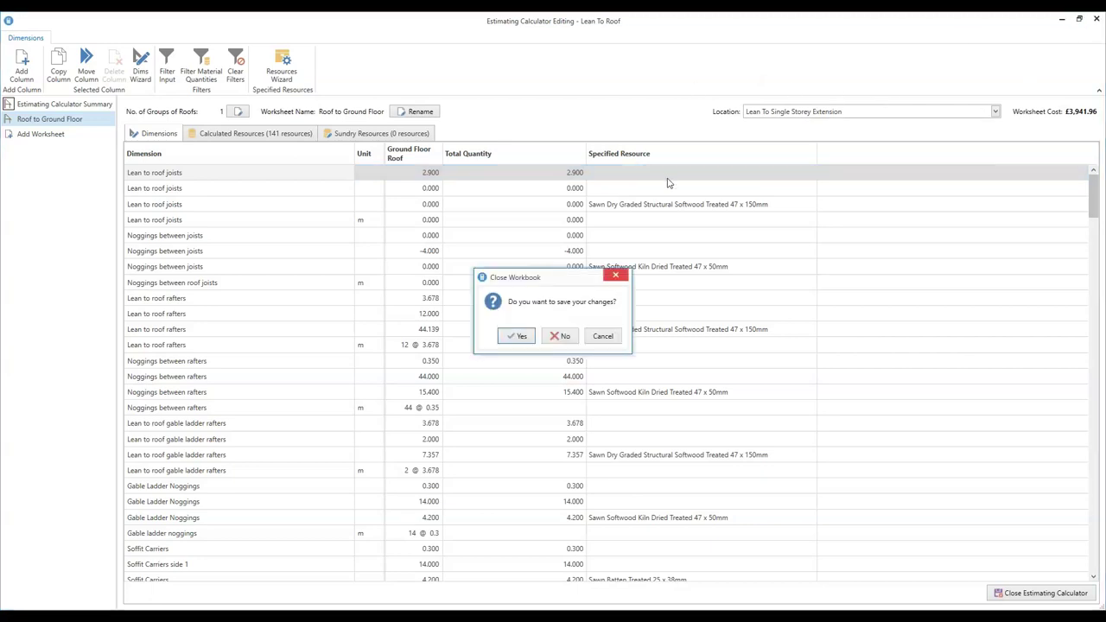